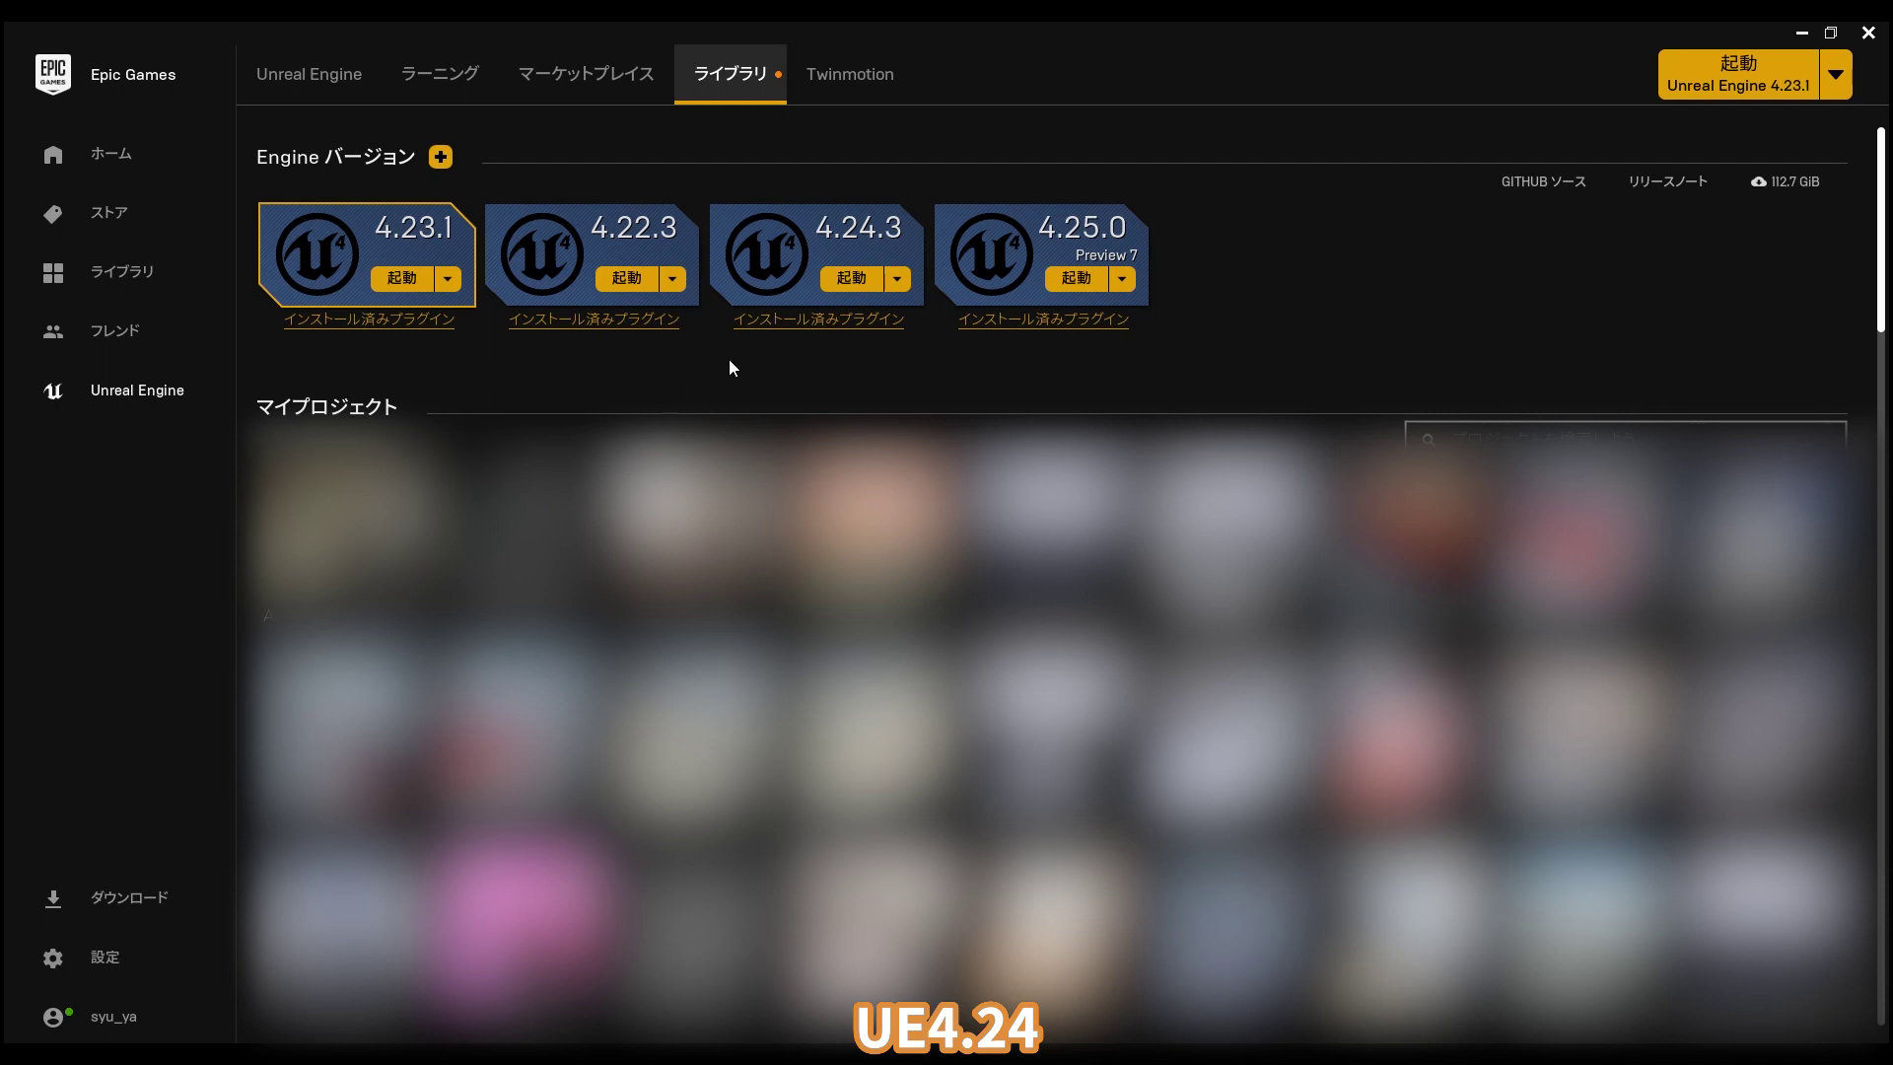
# Launch 4.24.3 and create a Blank Games project named CarCon with No Starter Content
pyautogui.click(854, 283)
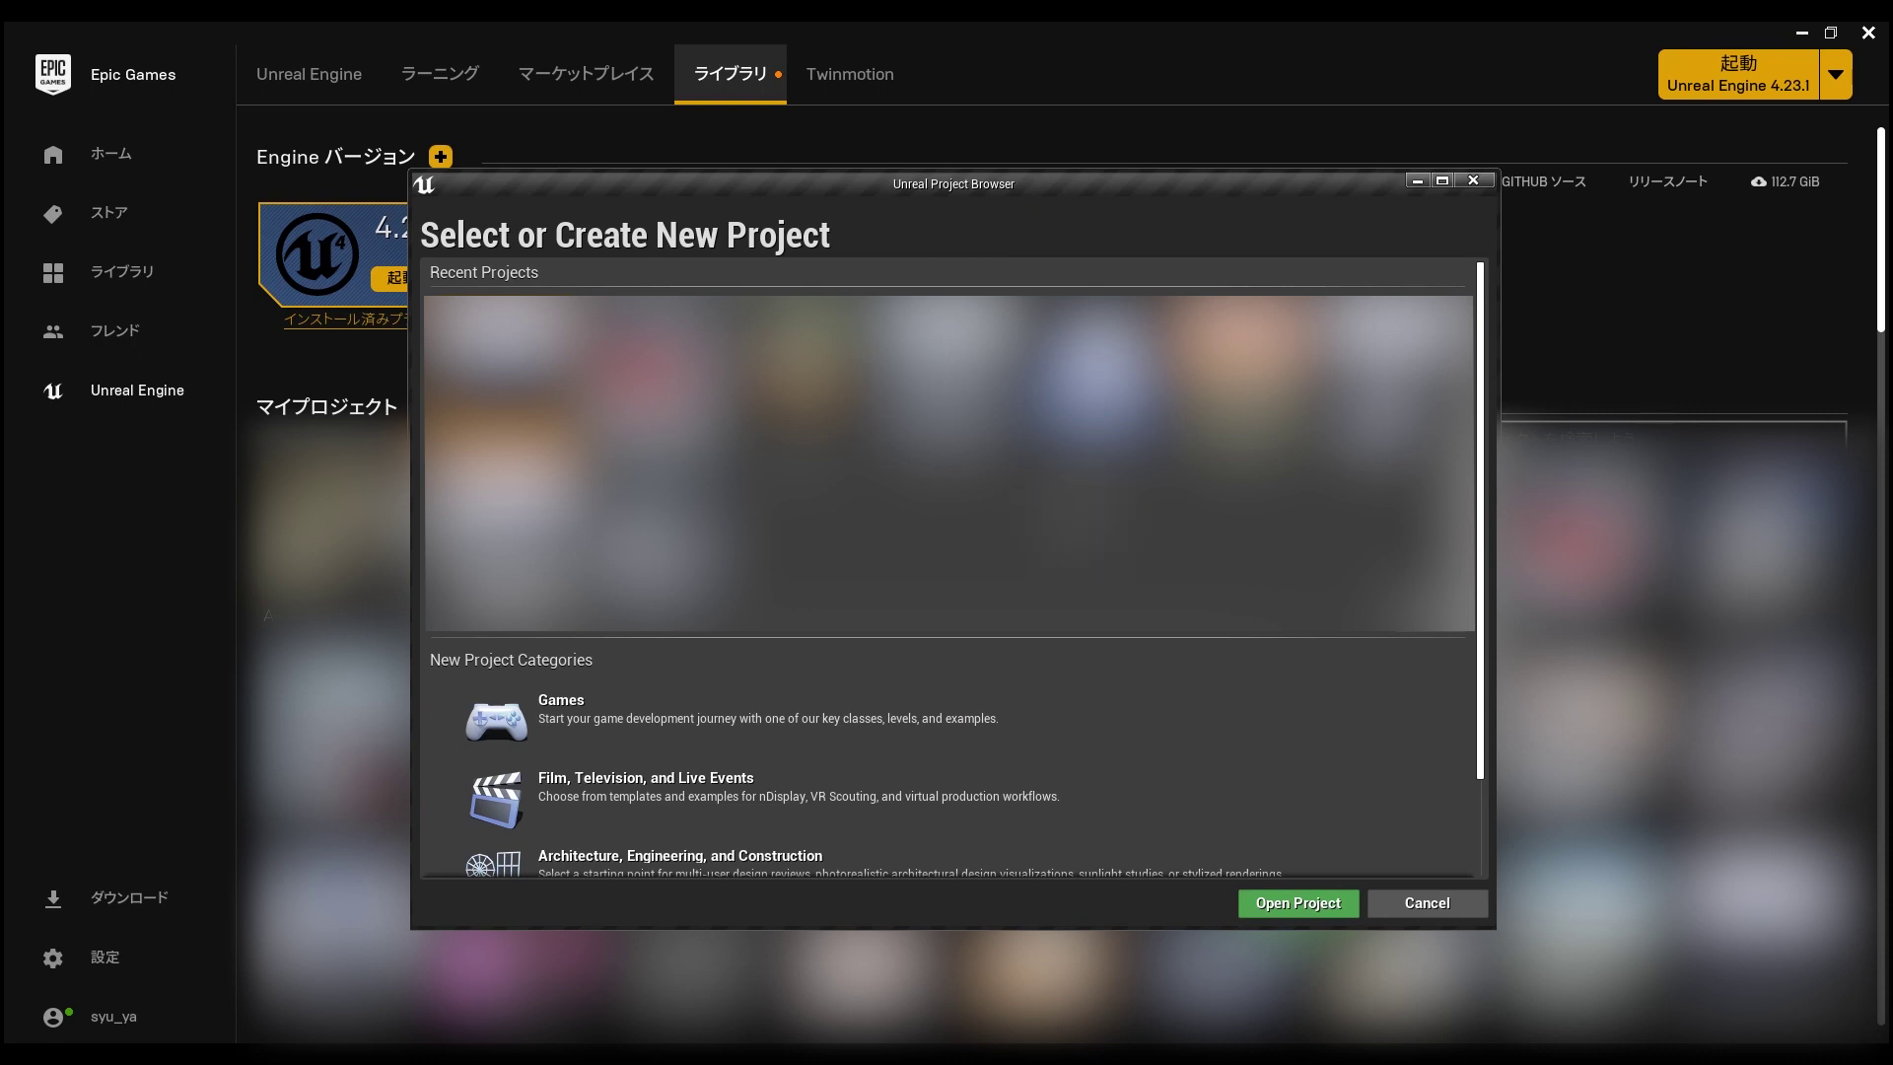
pyautogui.scroll(-3, 716, 684)
pyautogui.click(631, 616)
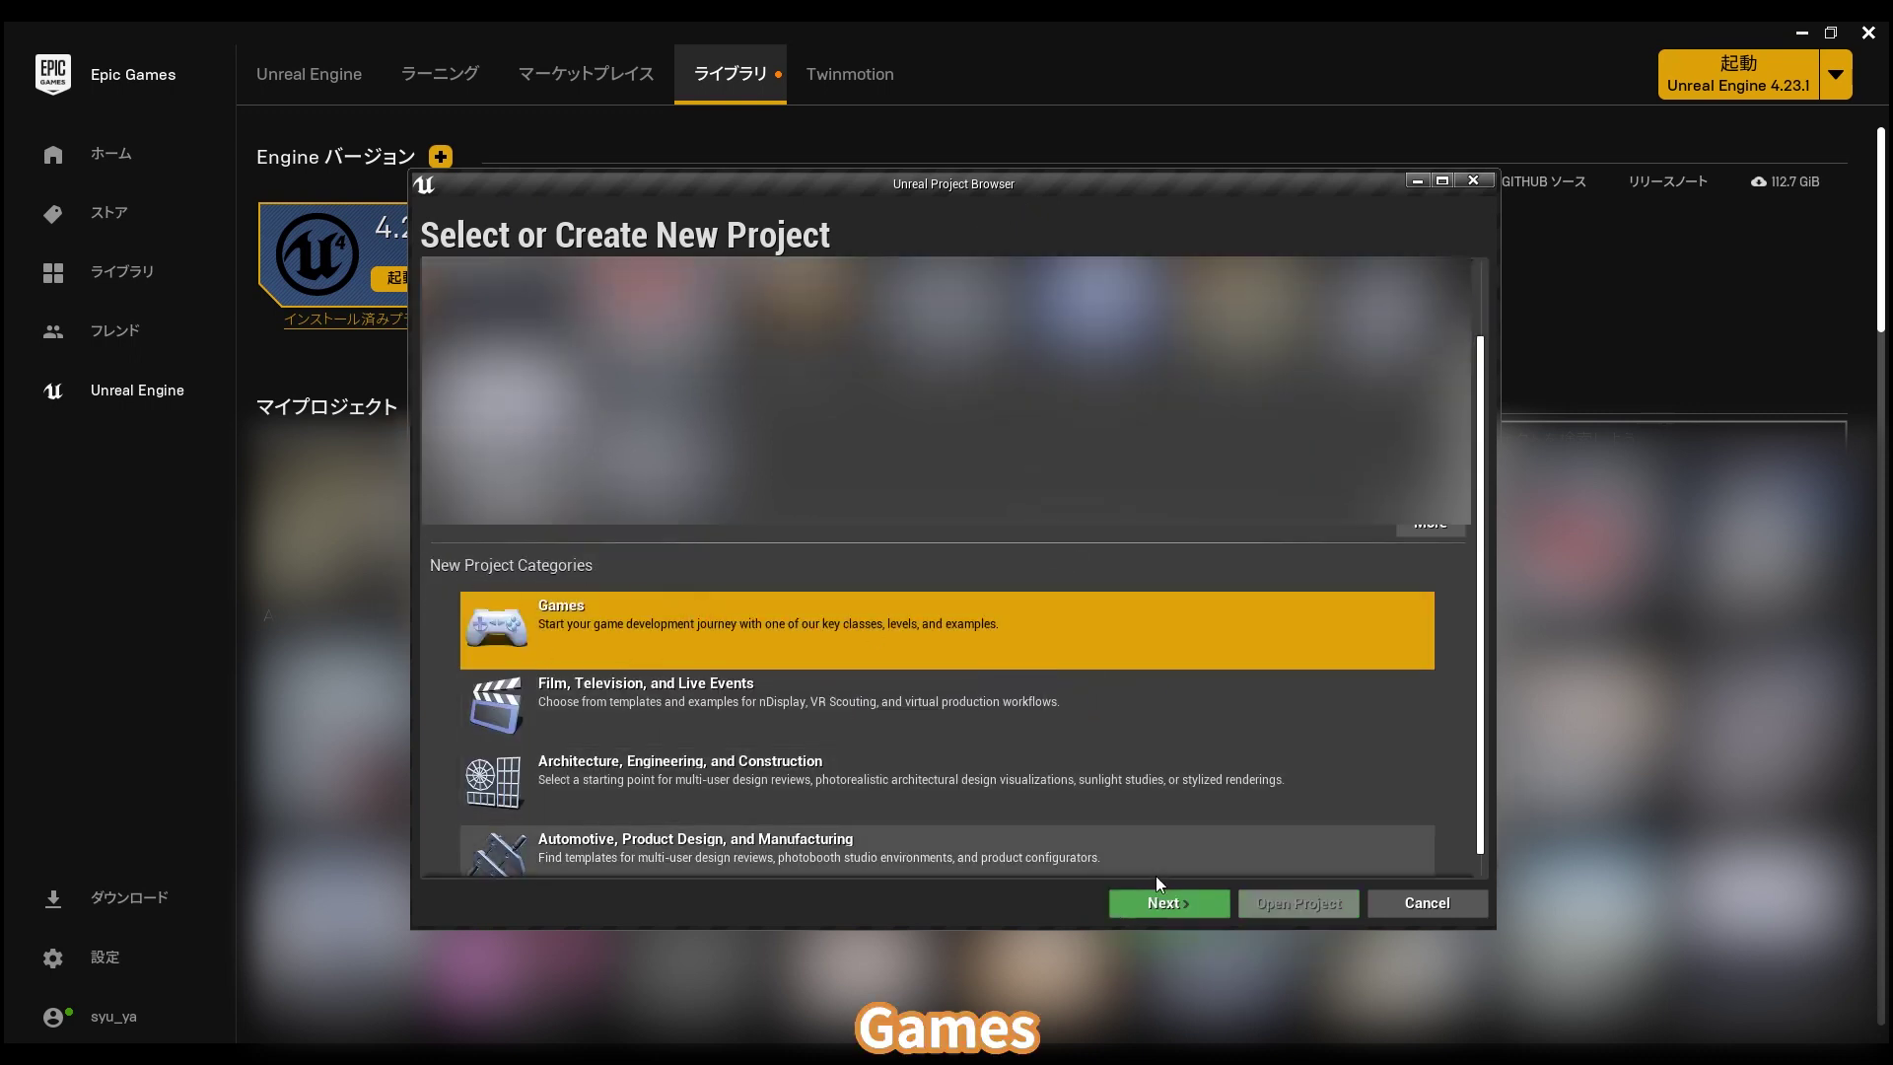
pyautogui.click(1161, 902)
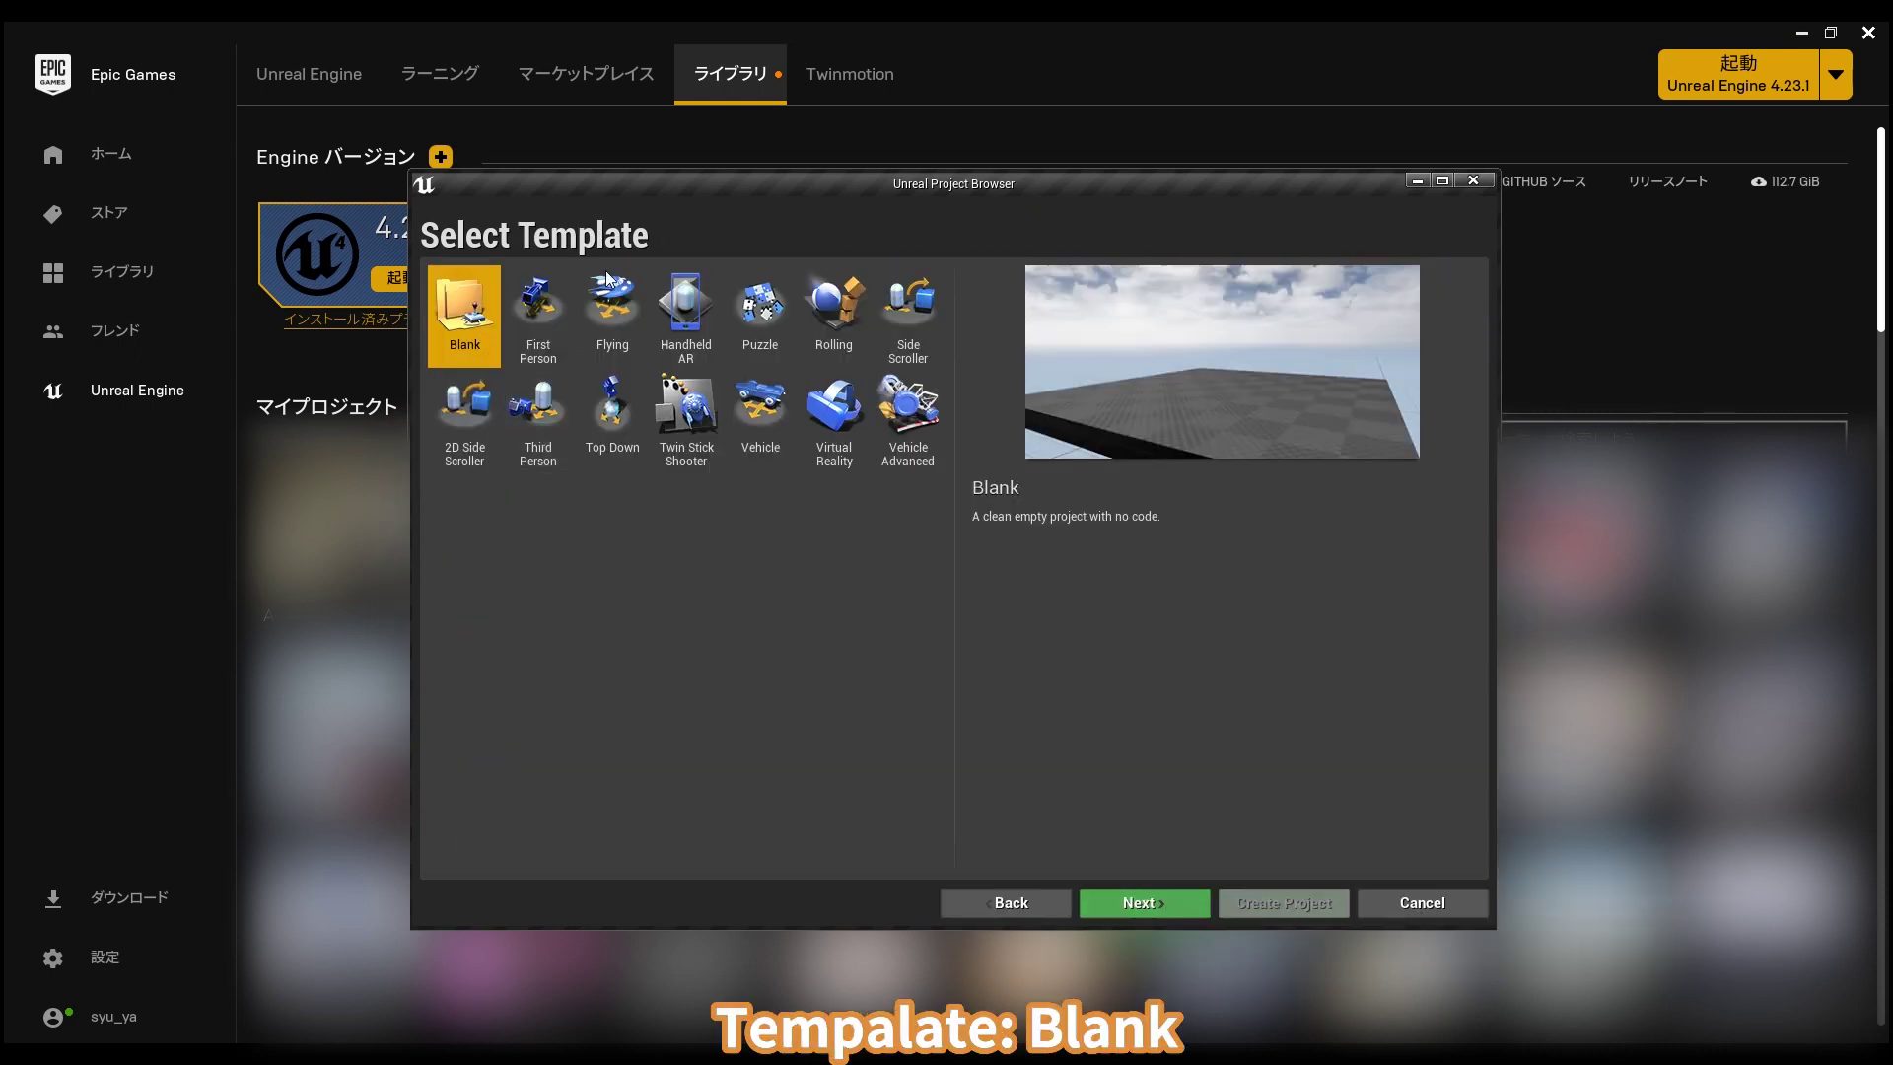
pyautogui.click(1149, 903)
pyautogui.click(1083, 463)
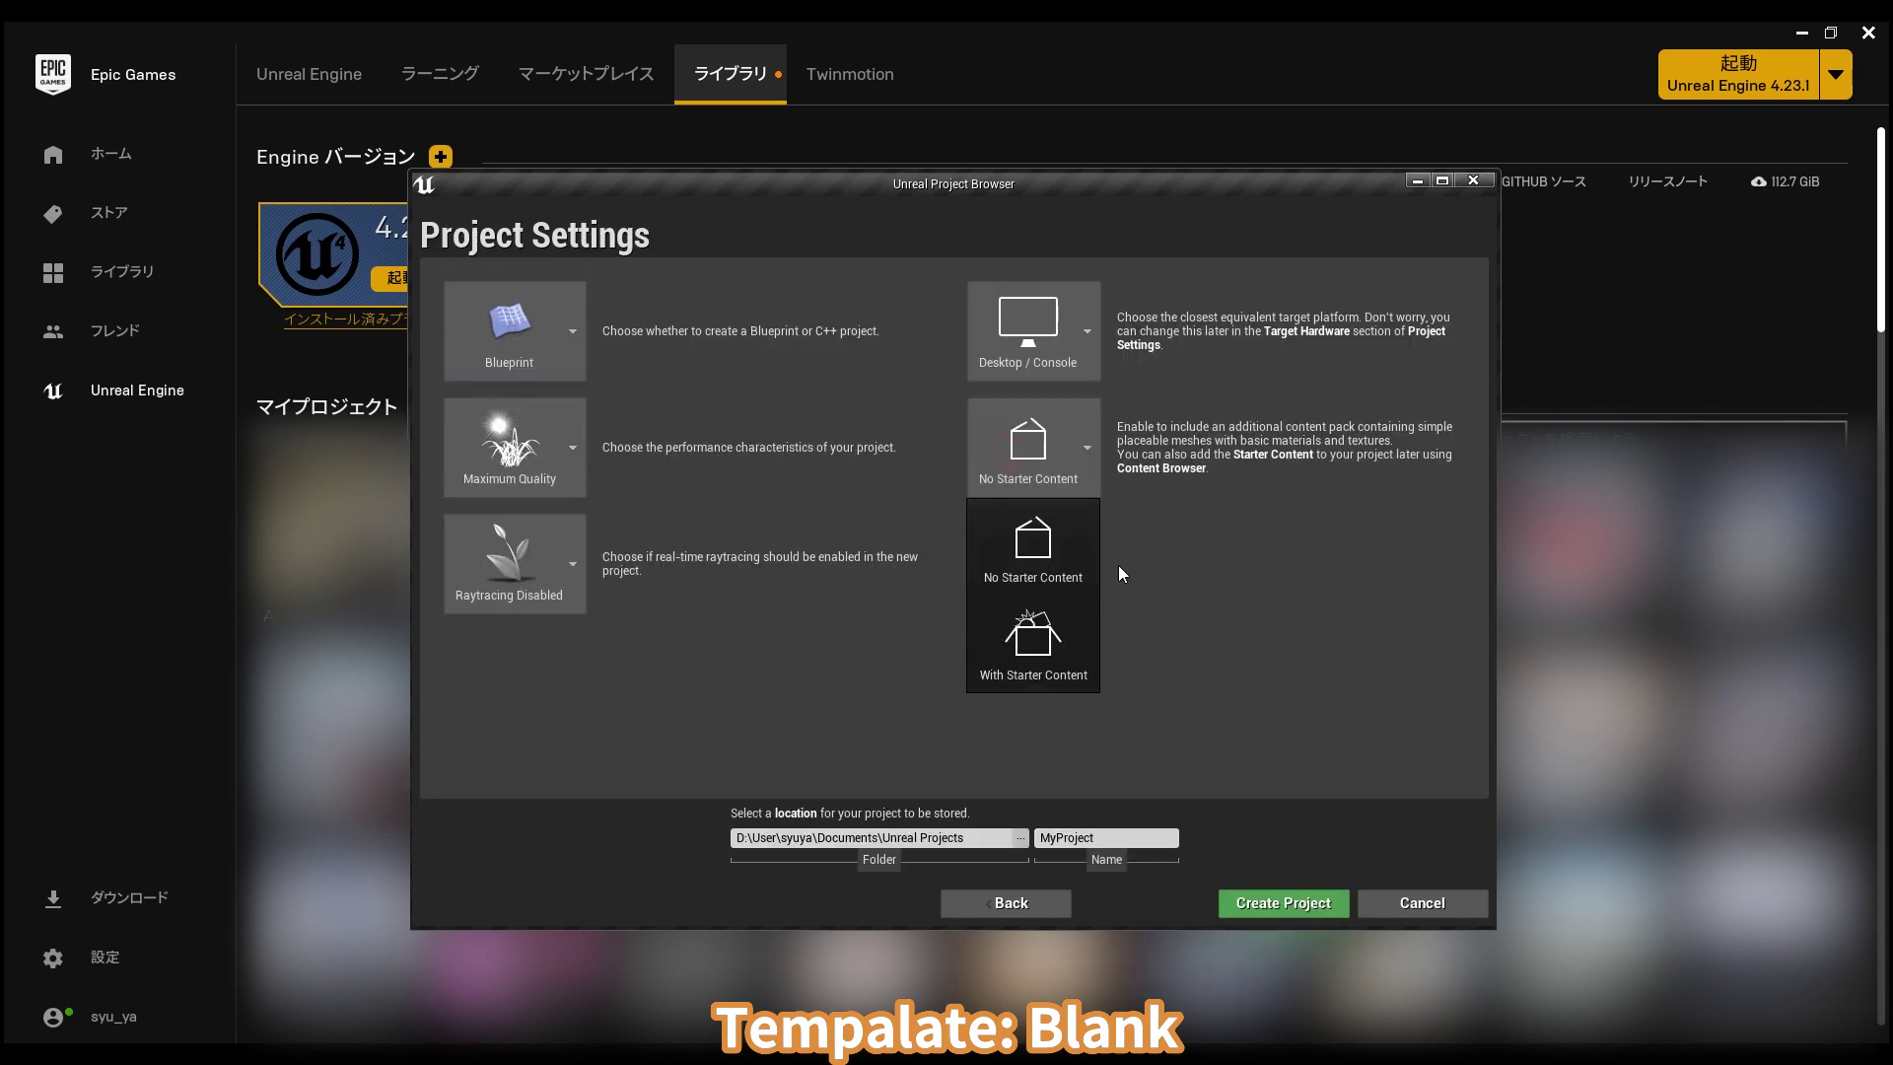
pyautogui.click(1033, 552)
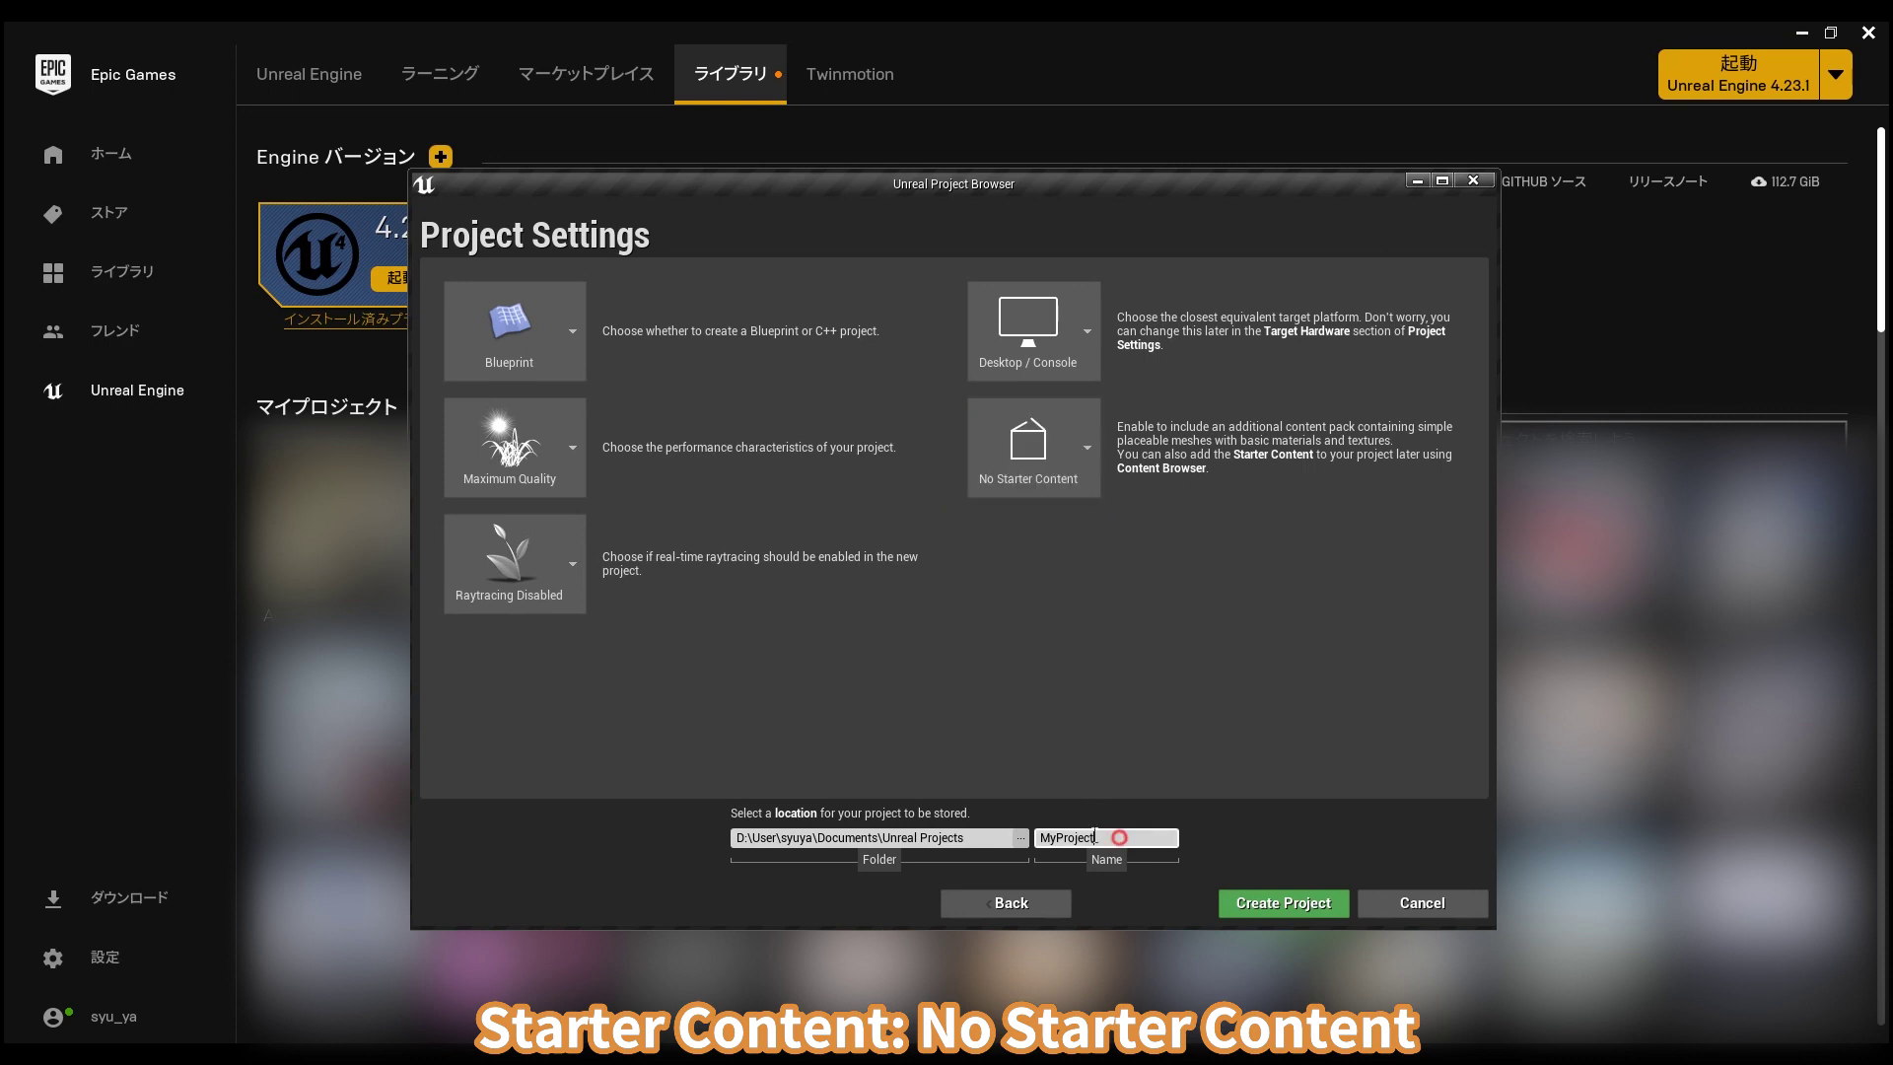
pyautogui.doubleClick(1094, 836)
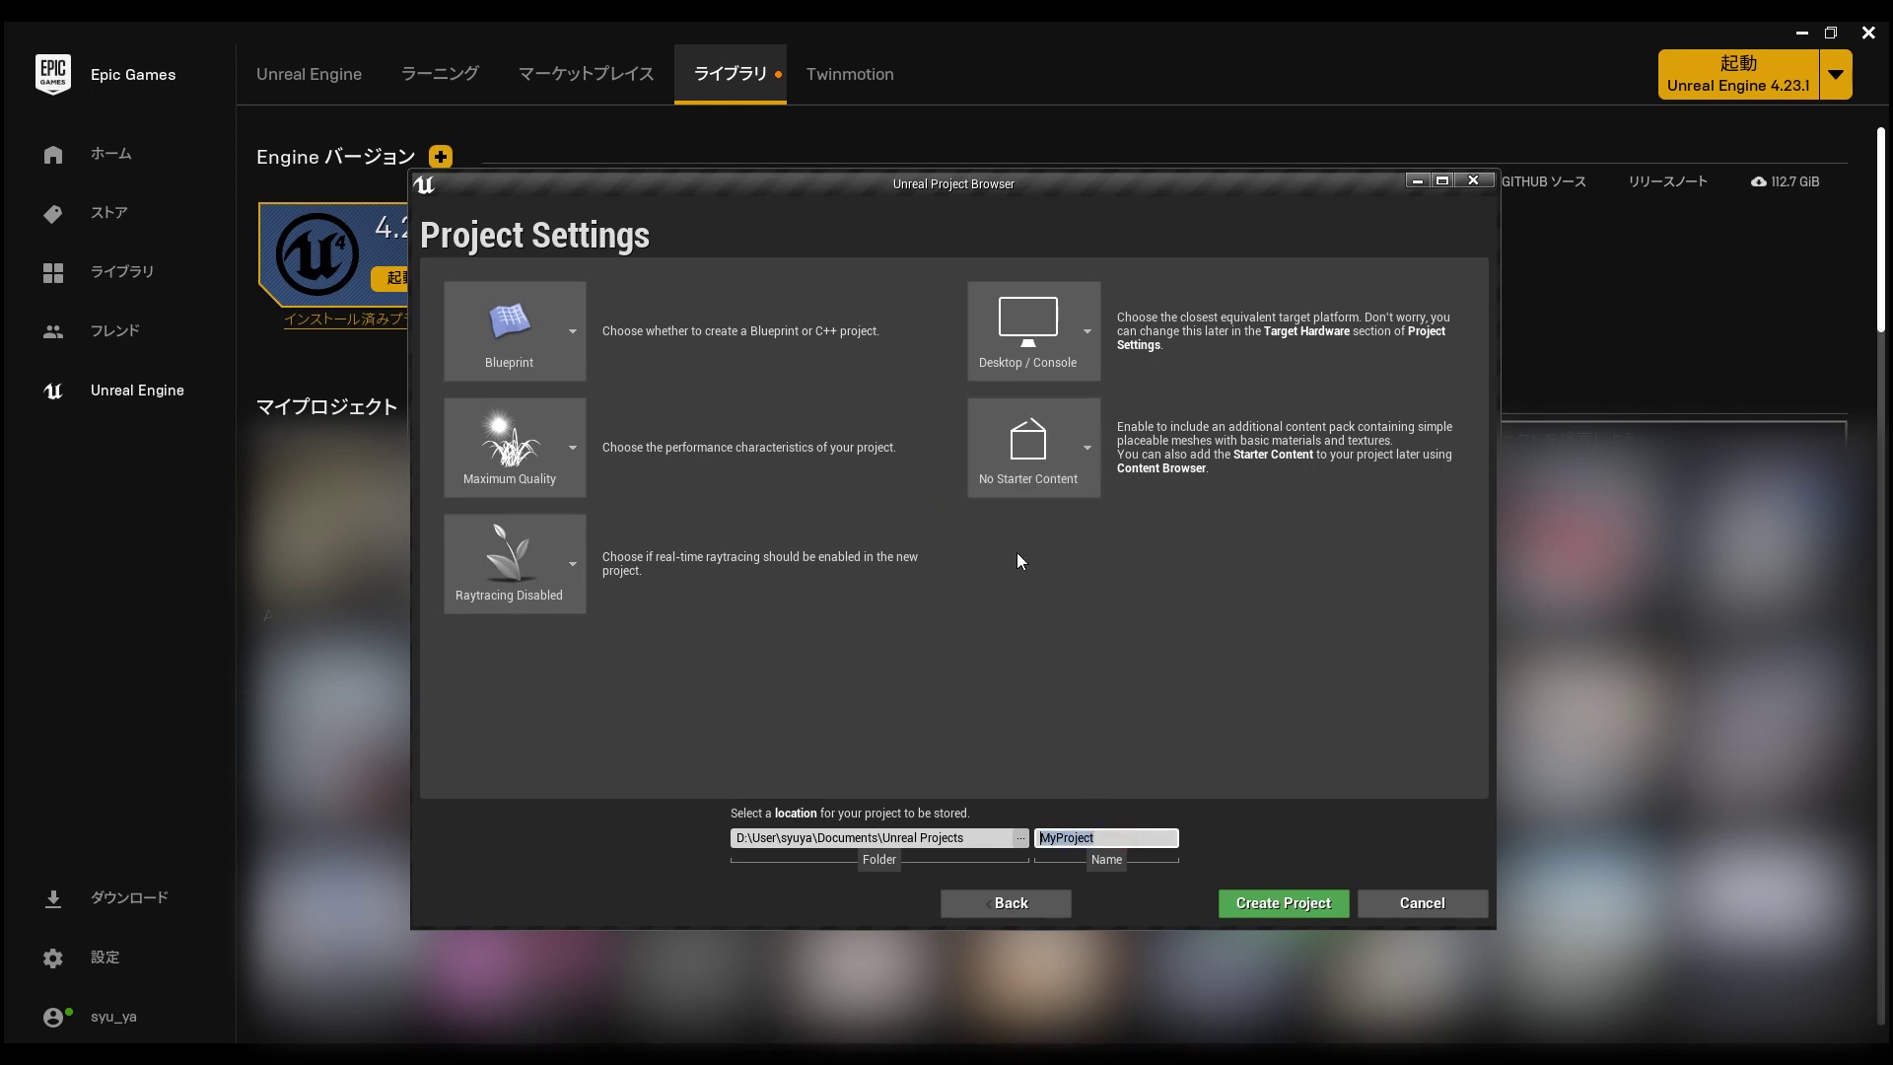
pyautogui.write('CarCon')
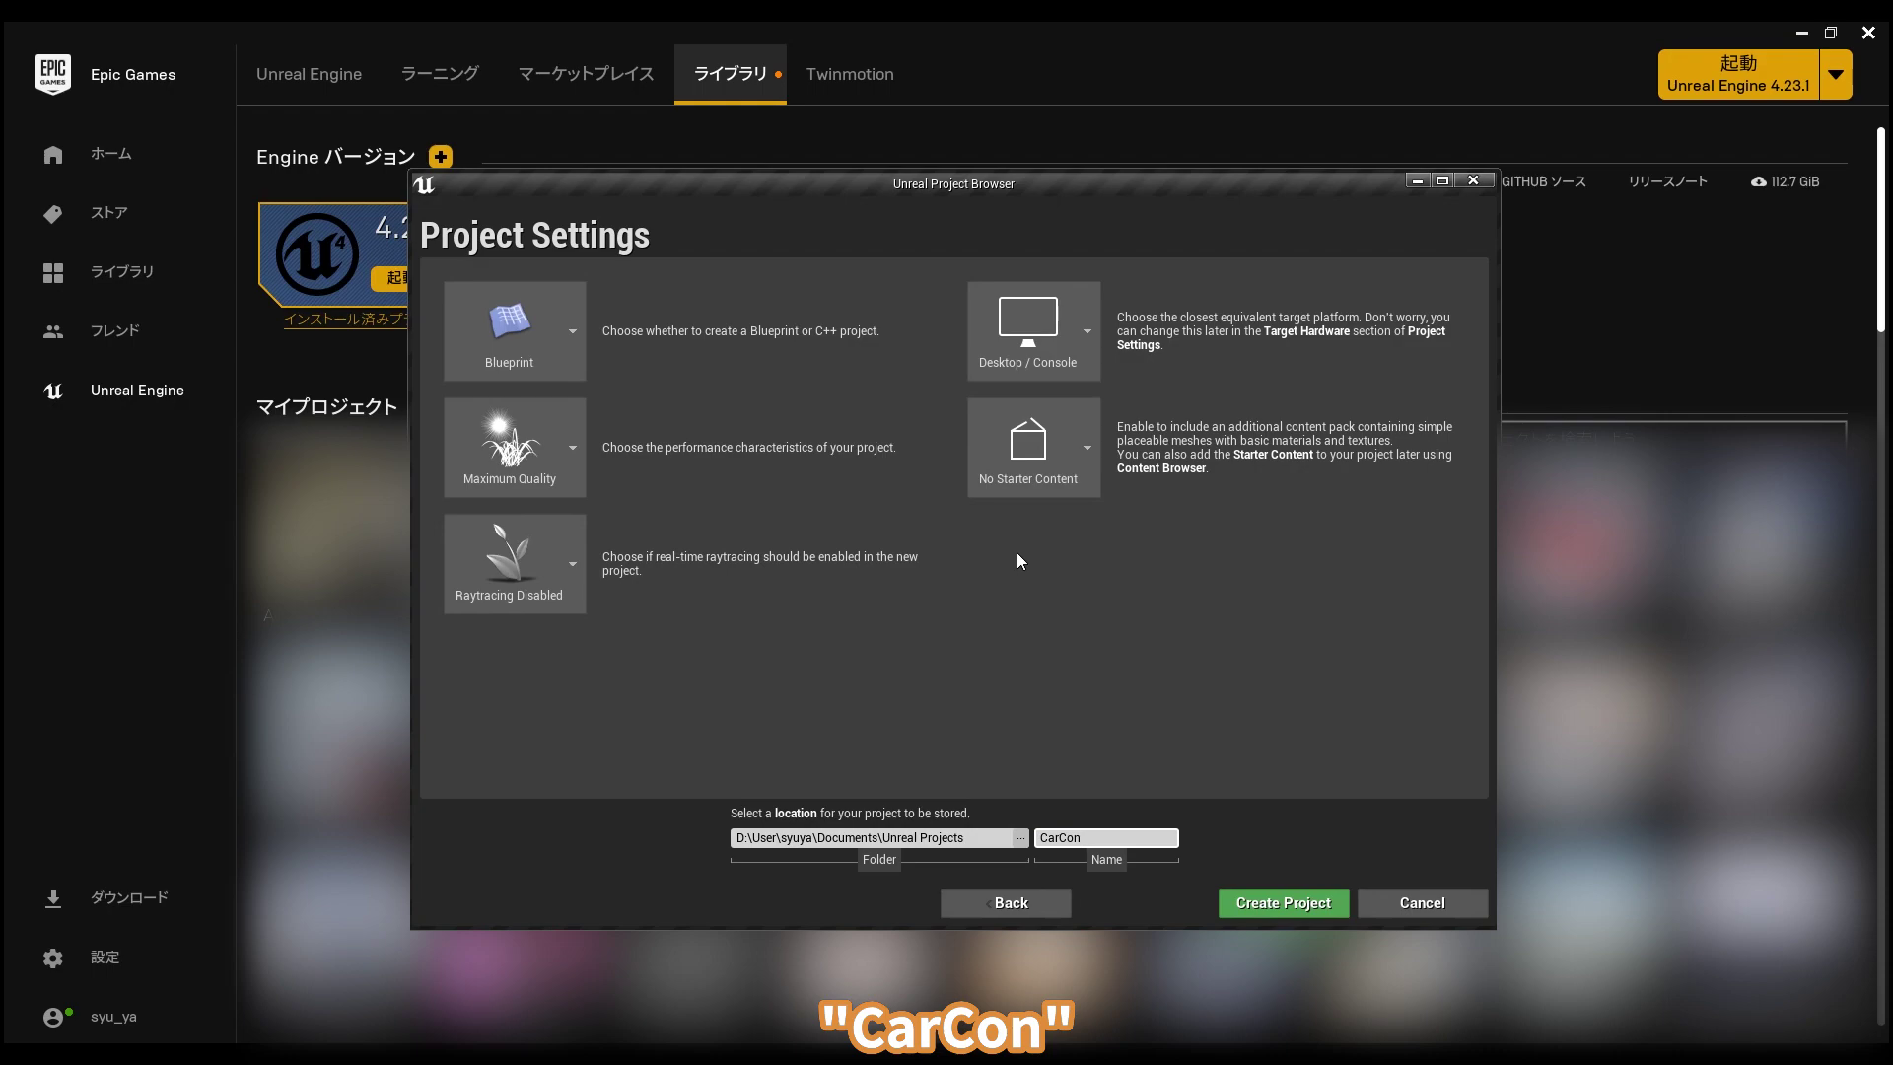
pyautogui.click(1252, 889)
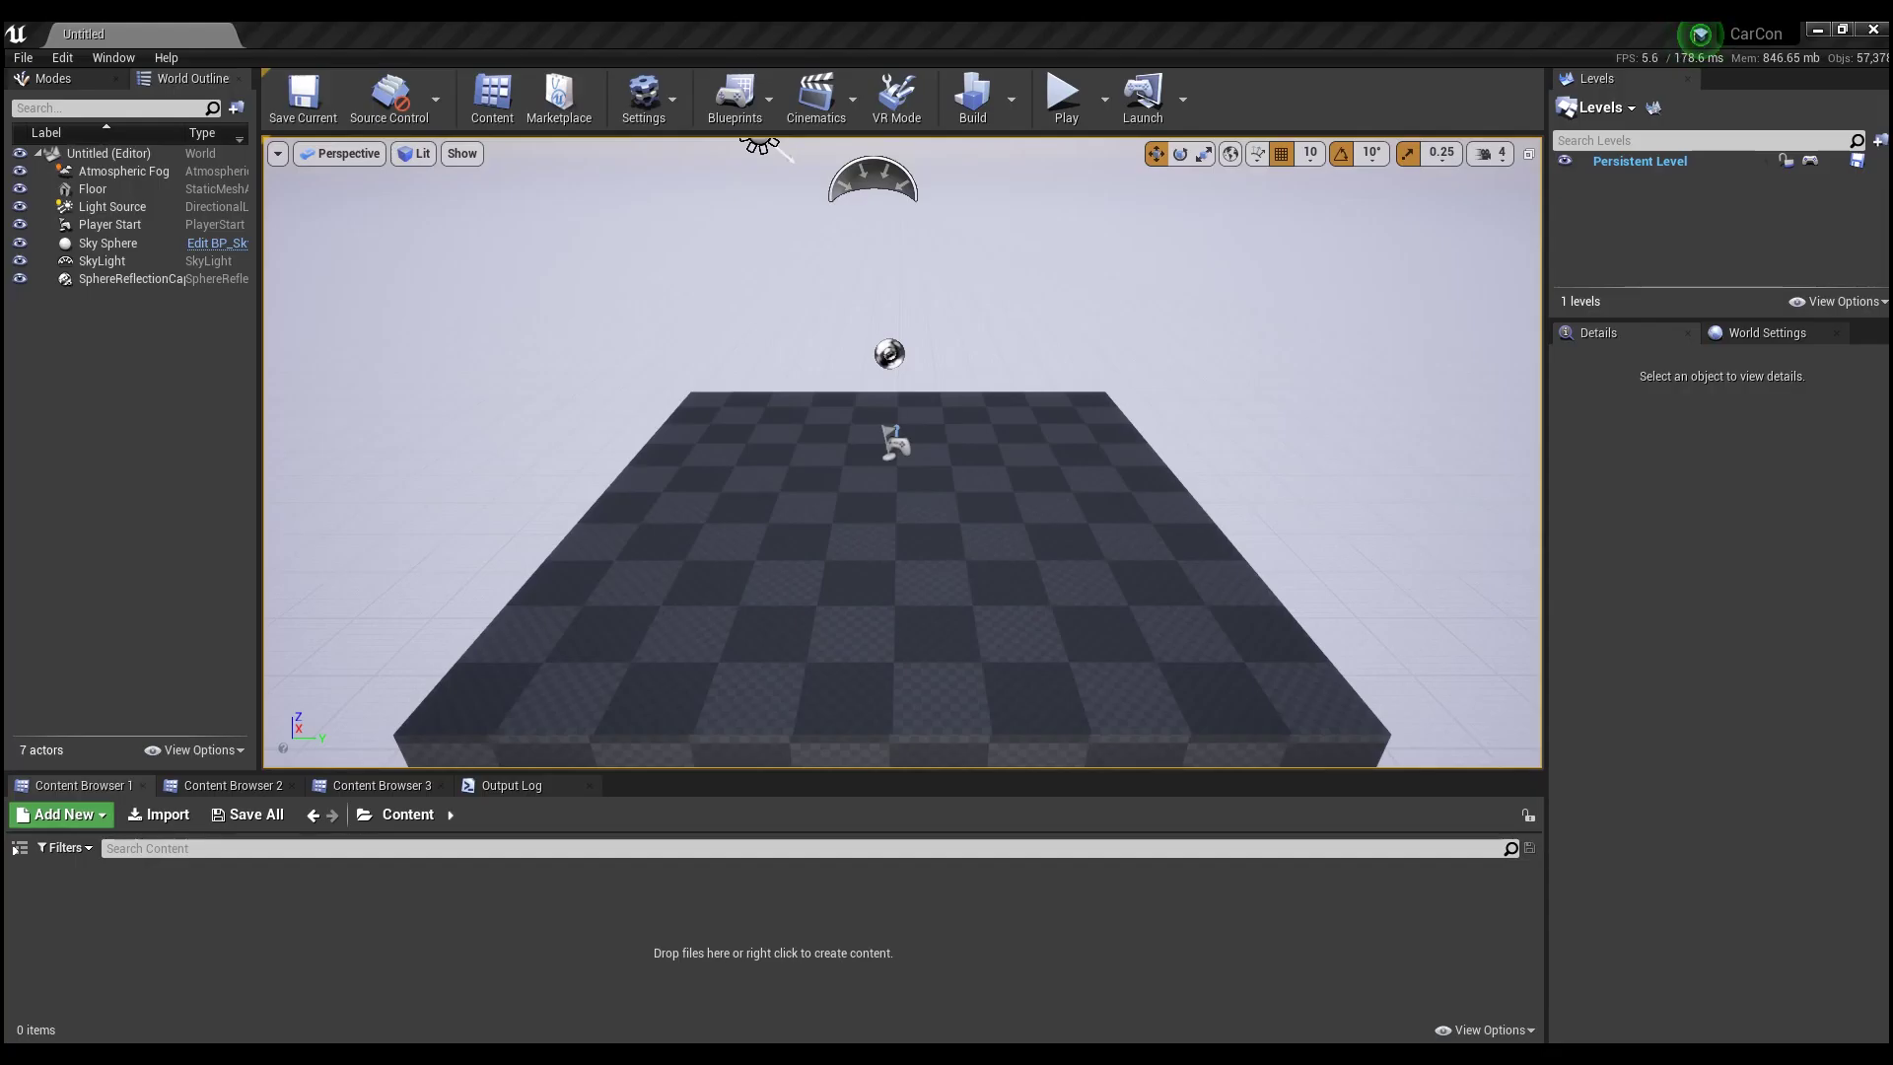
# In Project Settings, search 'clear' and tick Clear Coat Enable Second Normal
pyautogui.click(65, 59)
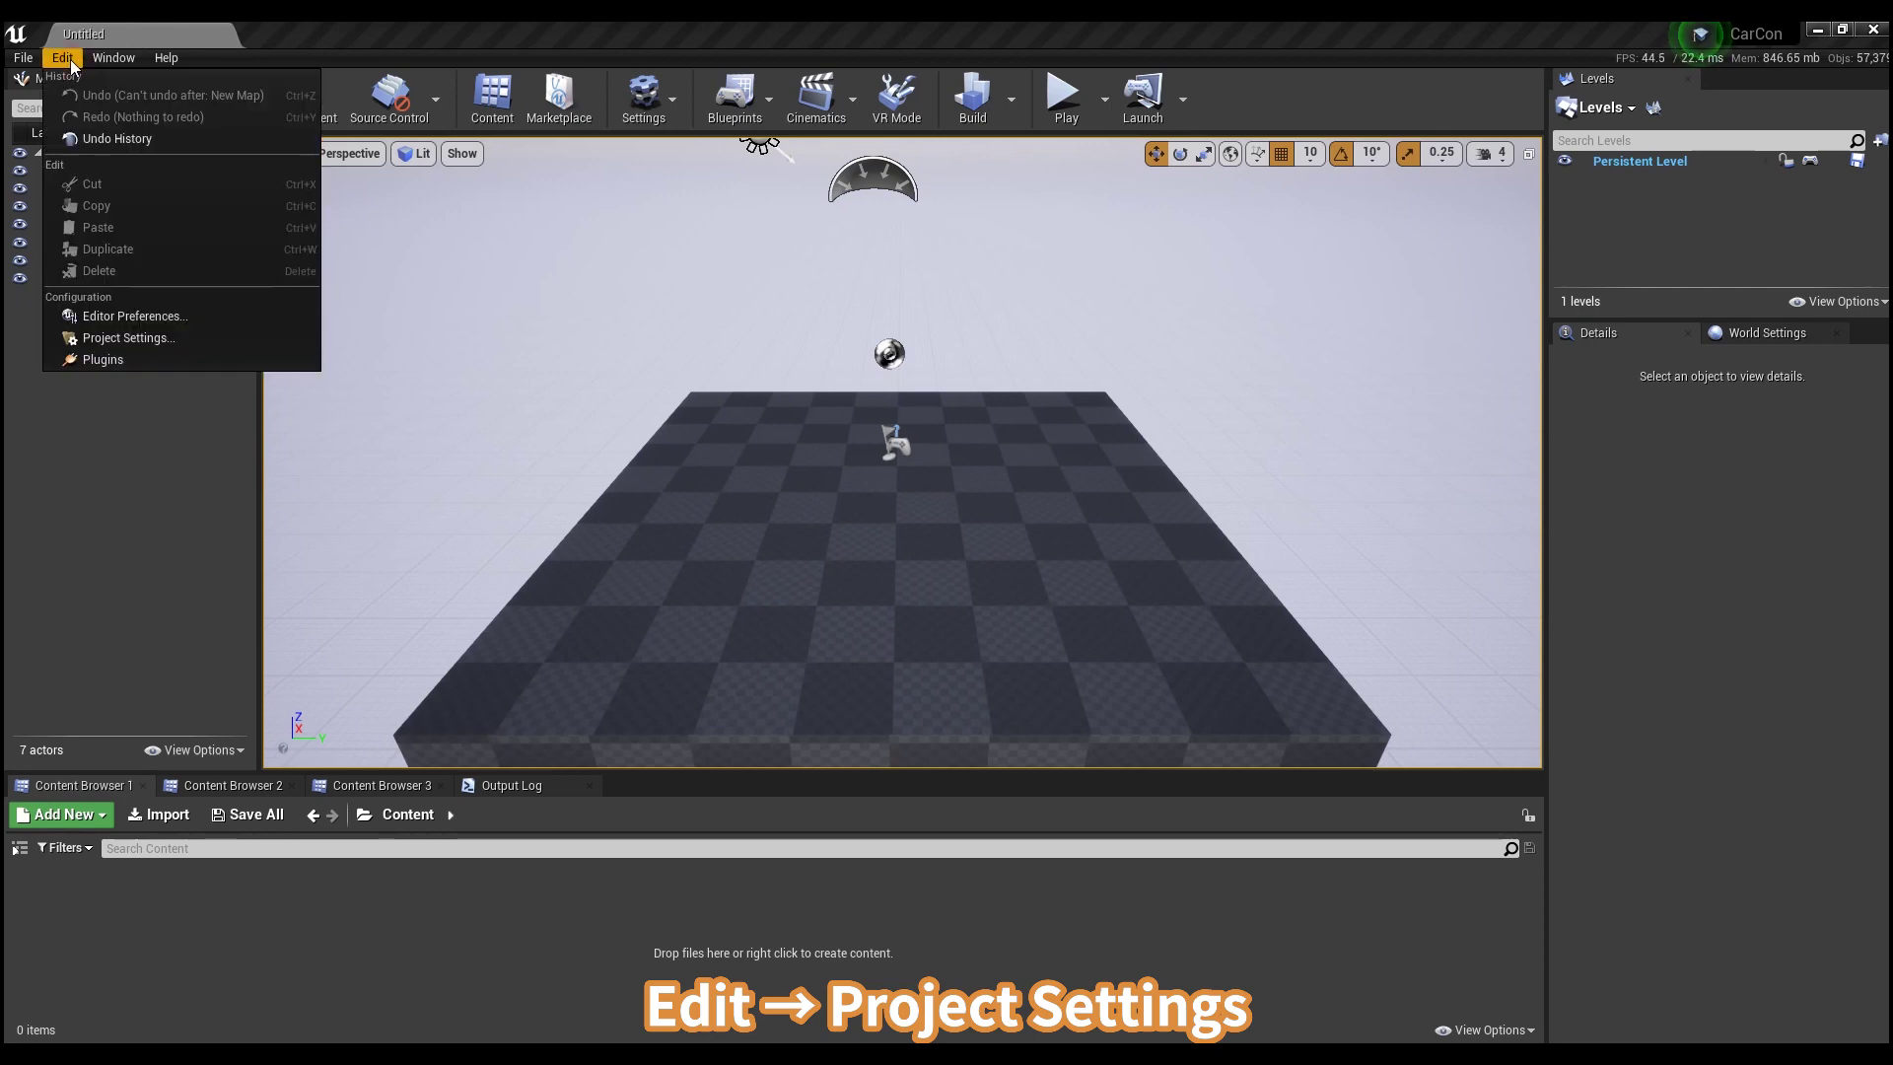
pyautogui.click(120, 338)
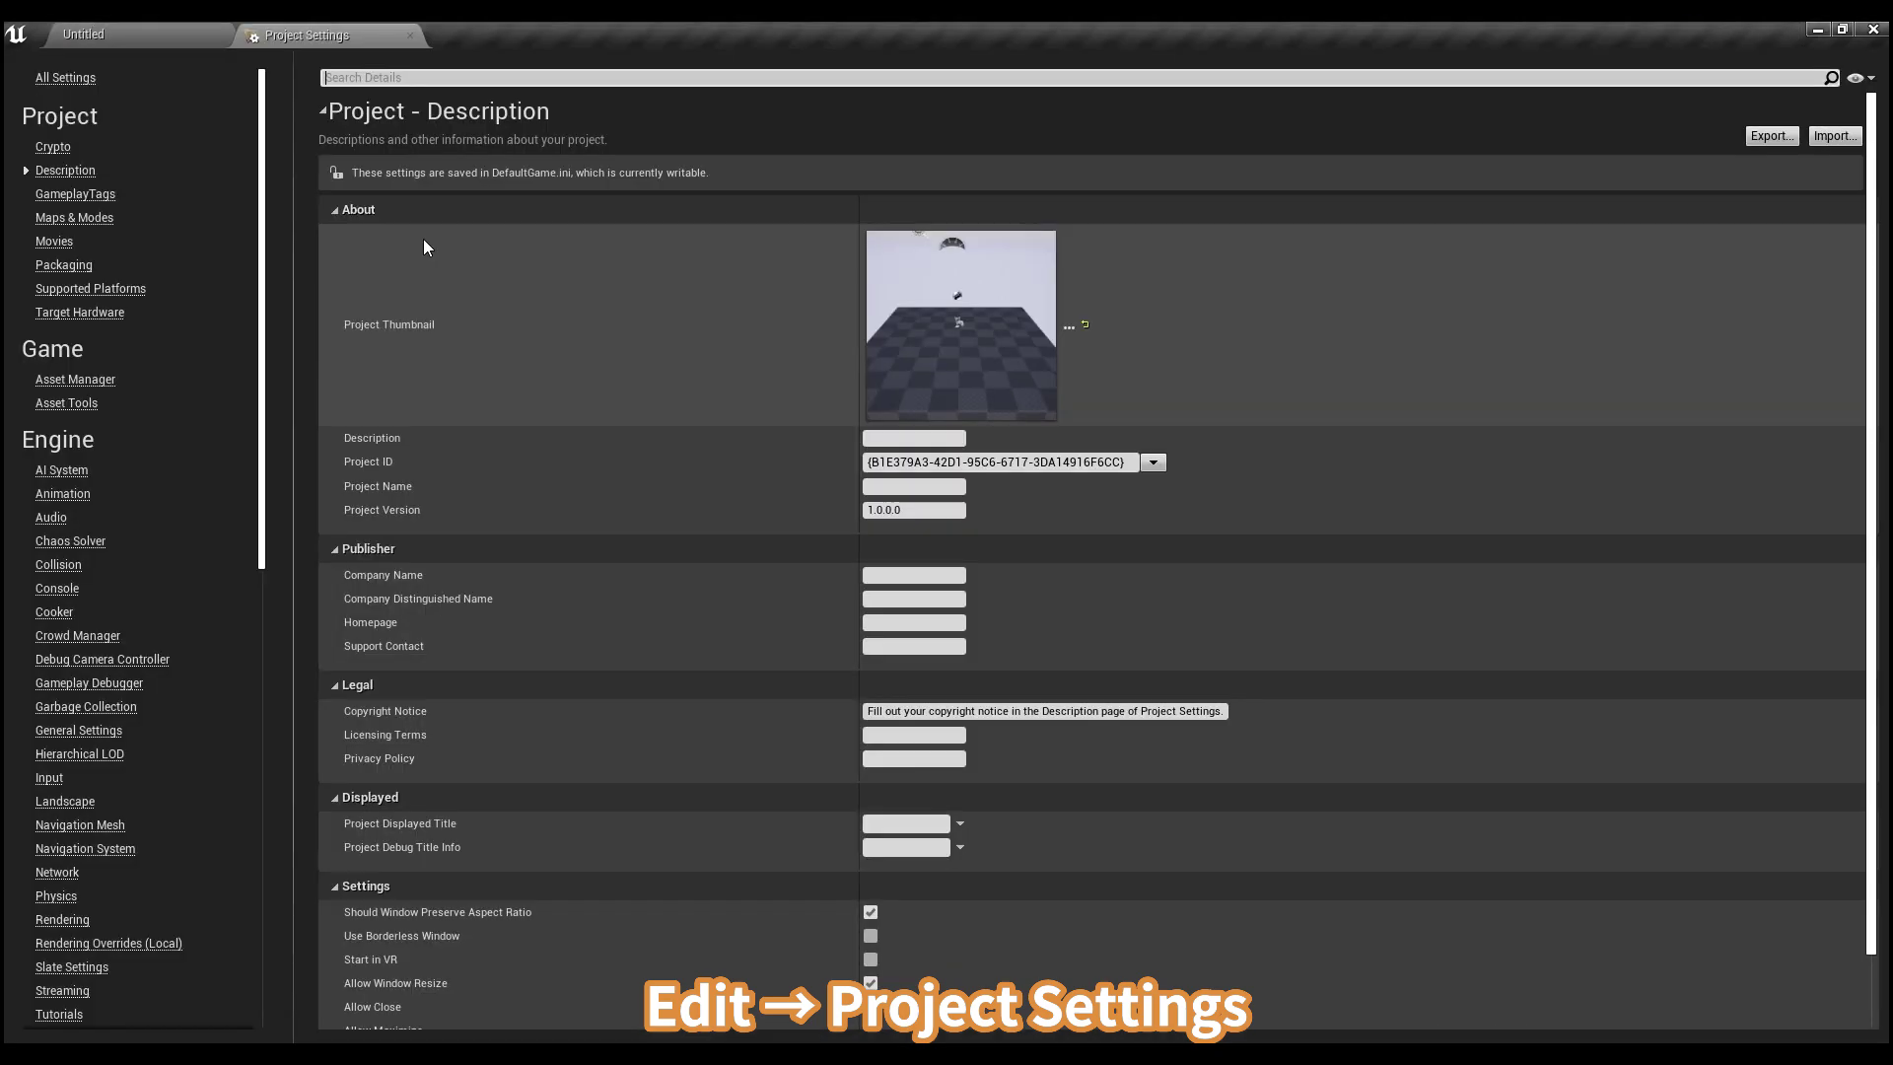
pyautogui.click(89, 81)
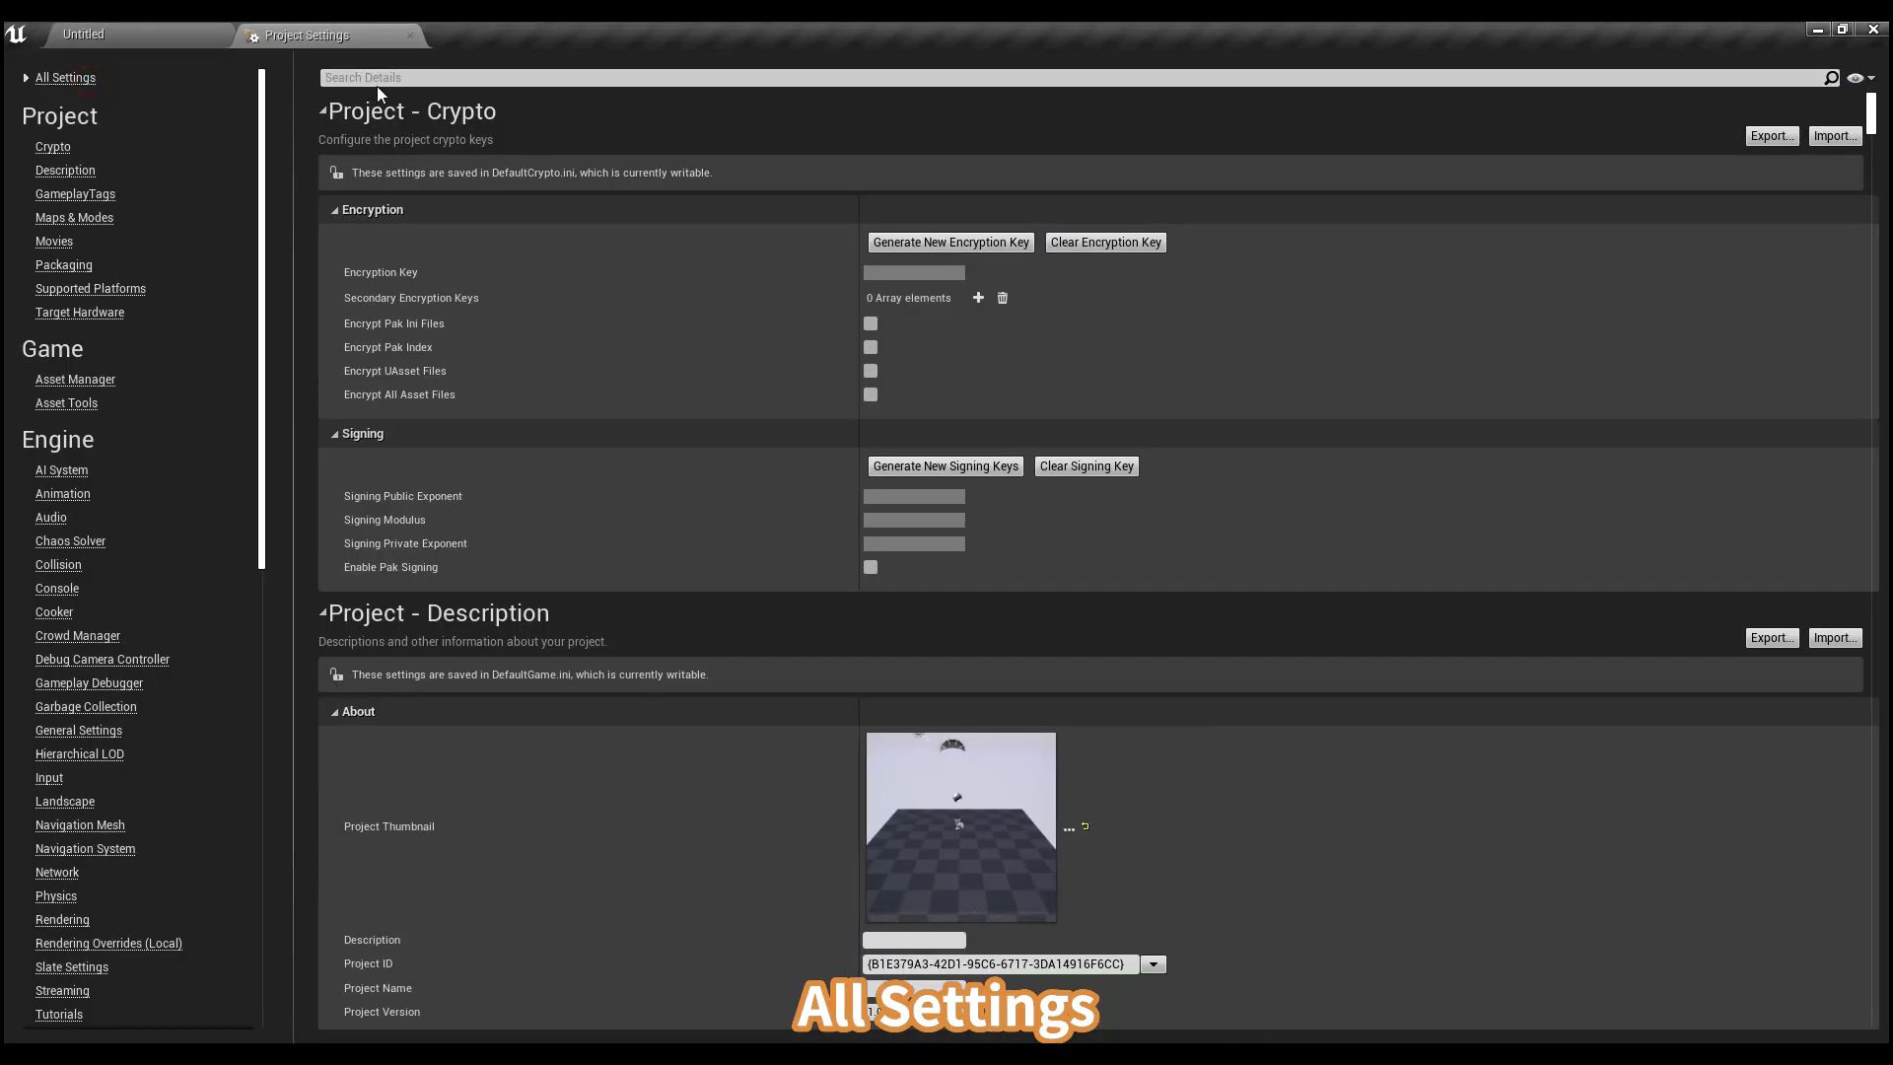
pyautogui.click(380, 78)
pyautogui.write('clear')
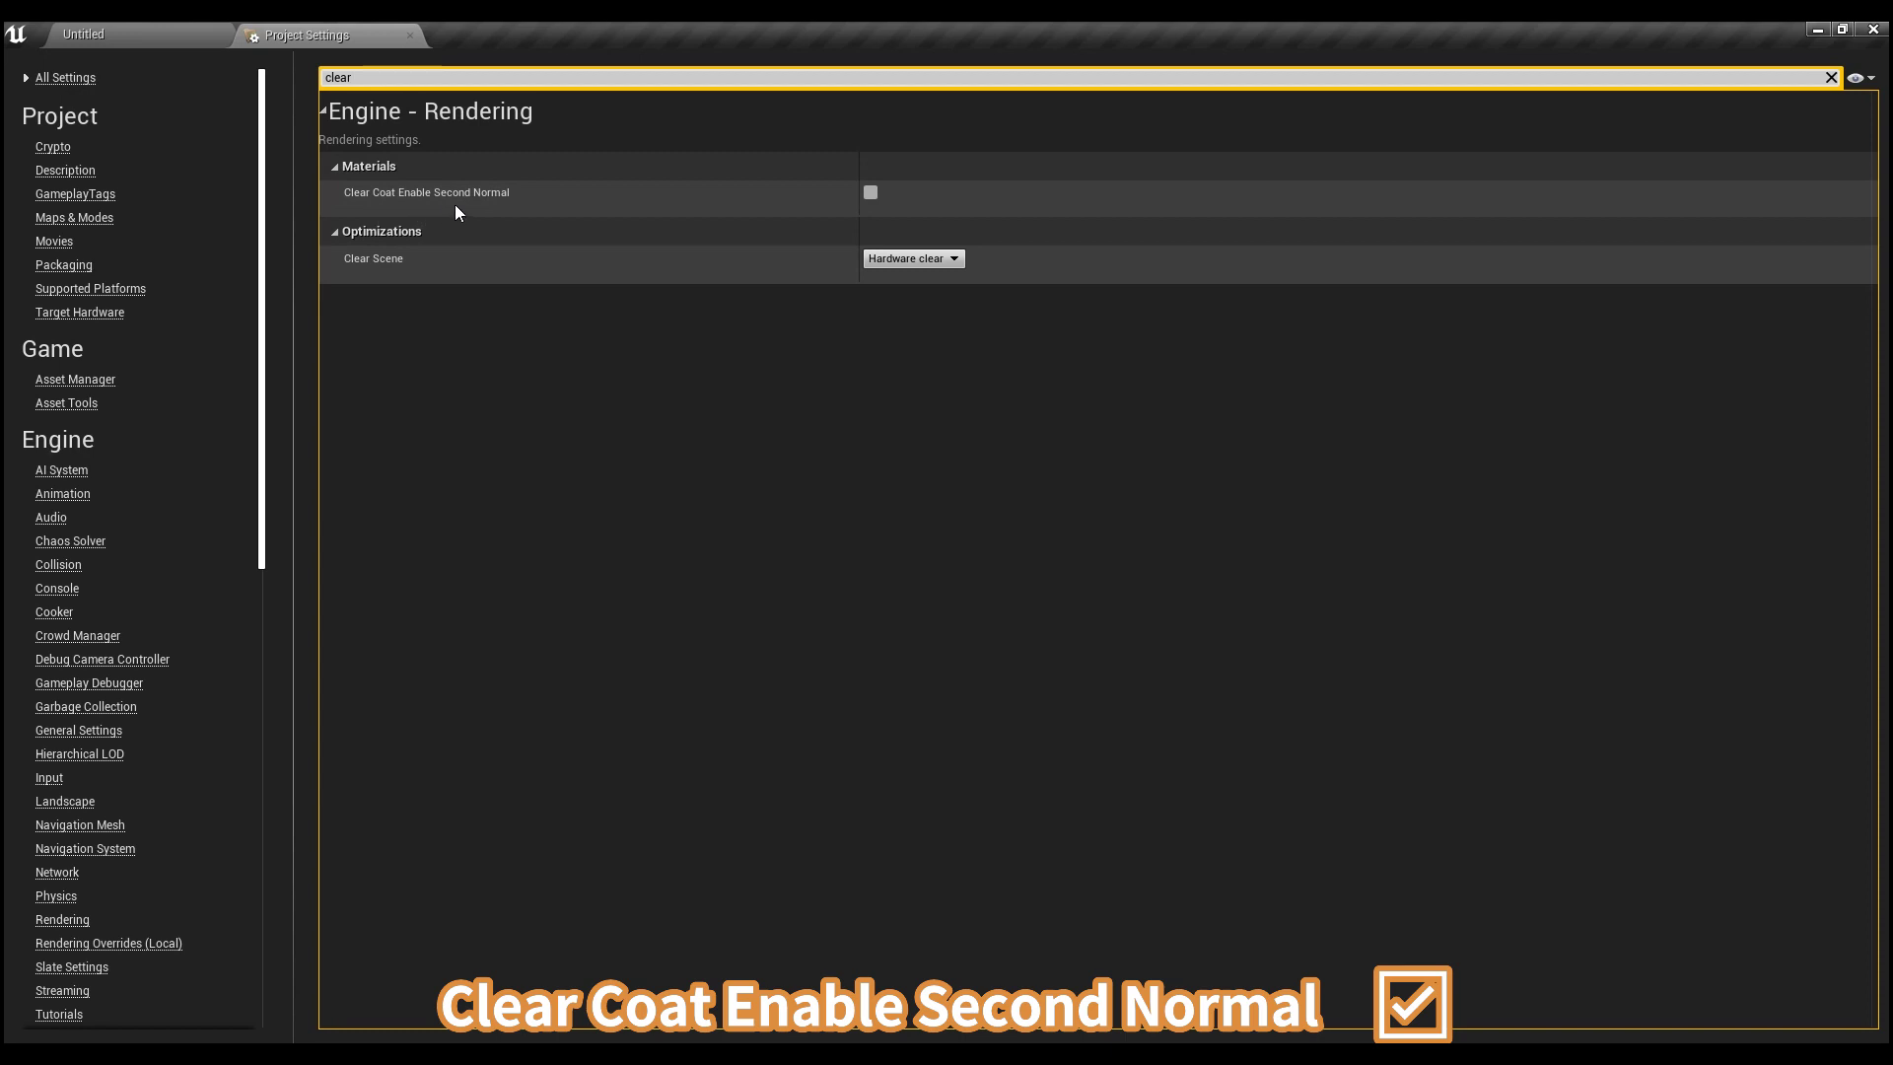
pyautogui.click(870, 192)
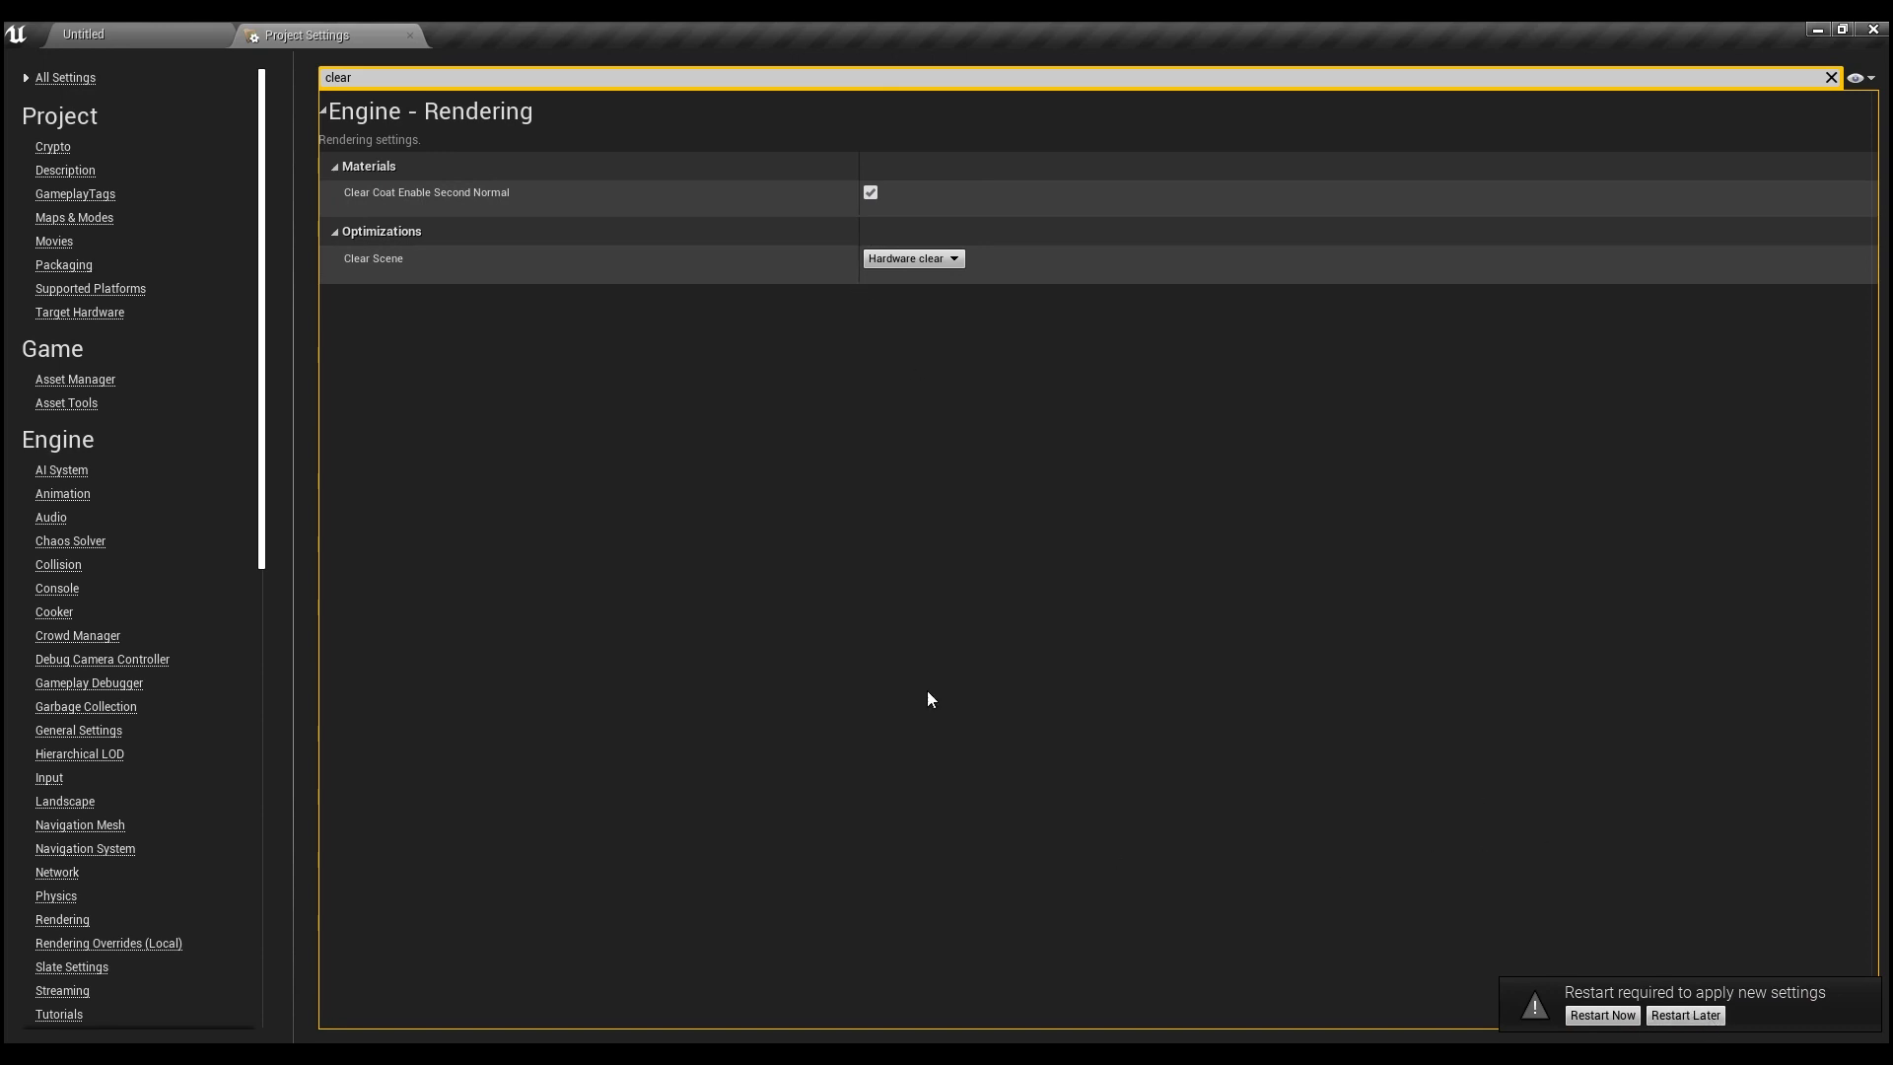
pyautogui.click(118, 35)
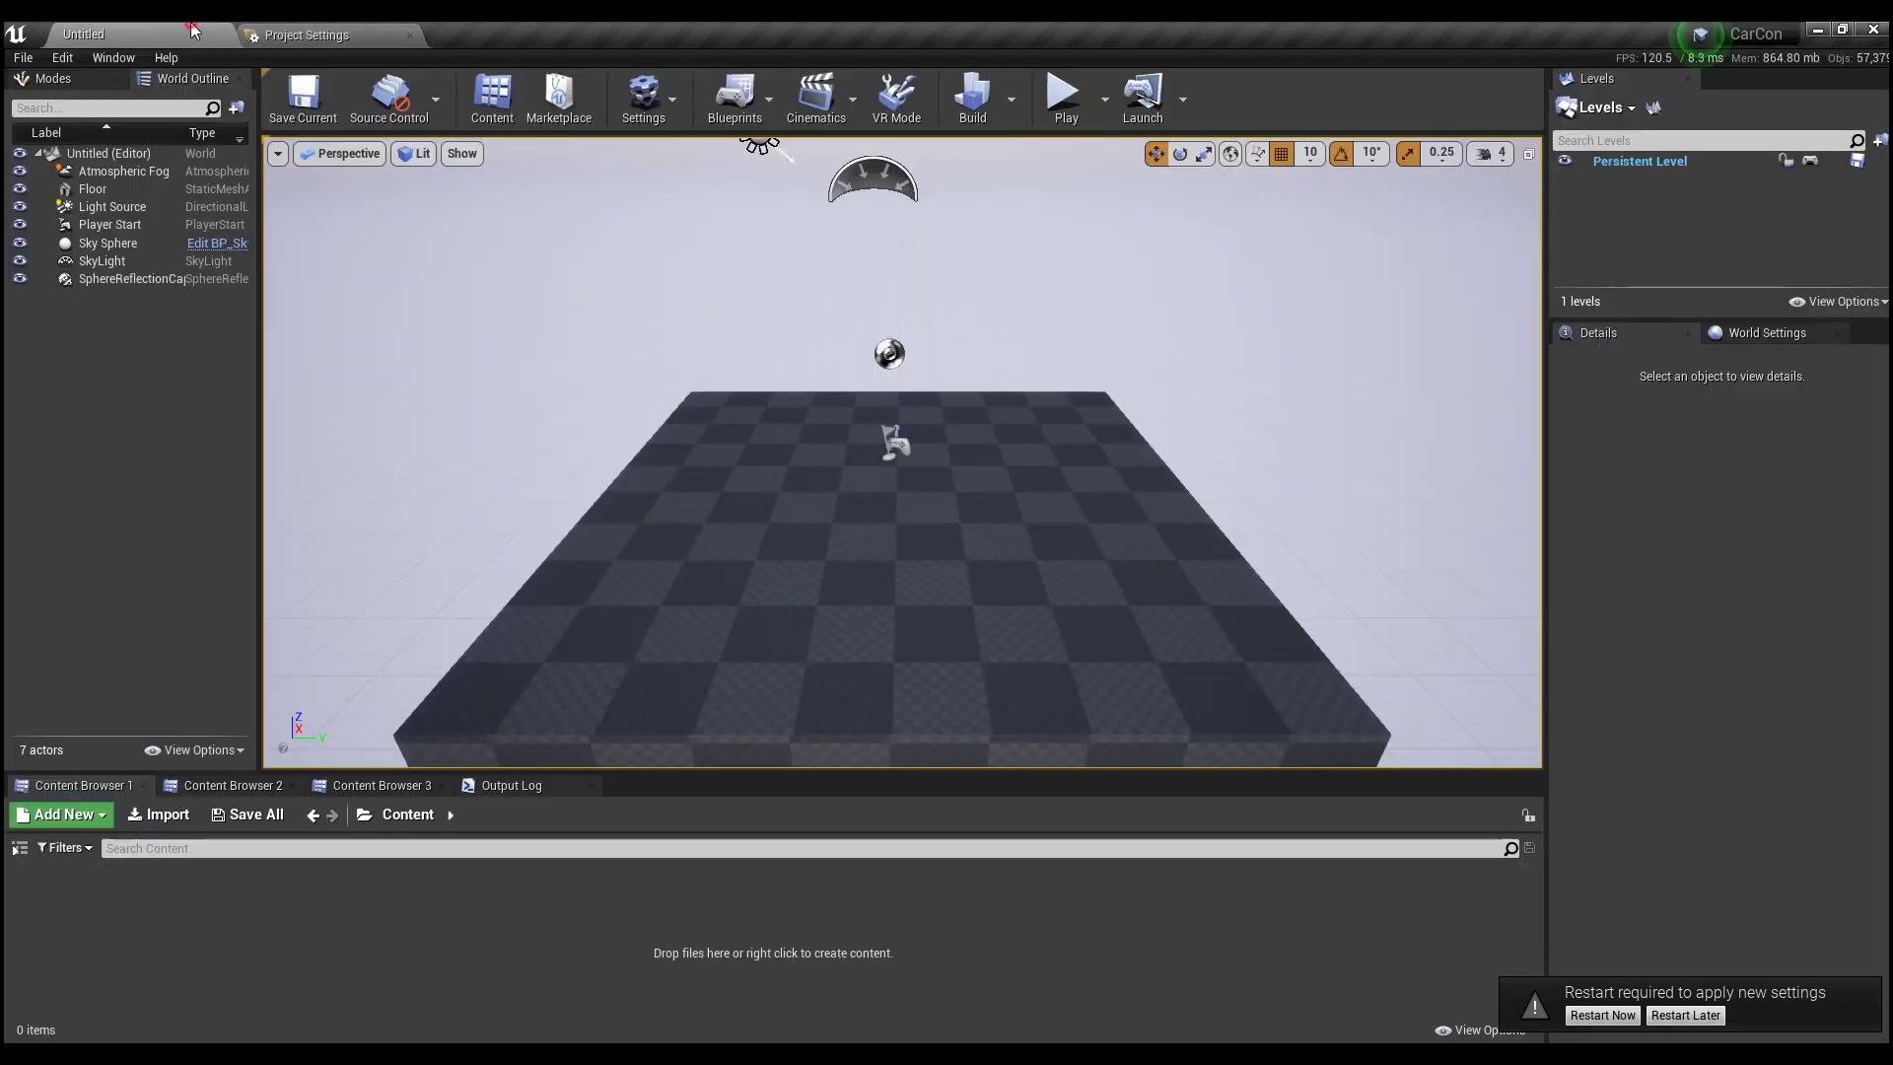
# Enable the built-in HDRIBackdrop plugin, restart the editor, and dismiss the out-of-date prompt
pyautogui.click(75, 57)
pyautogui.click(148, 358)
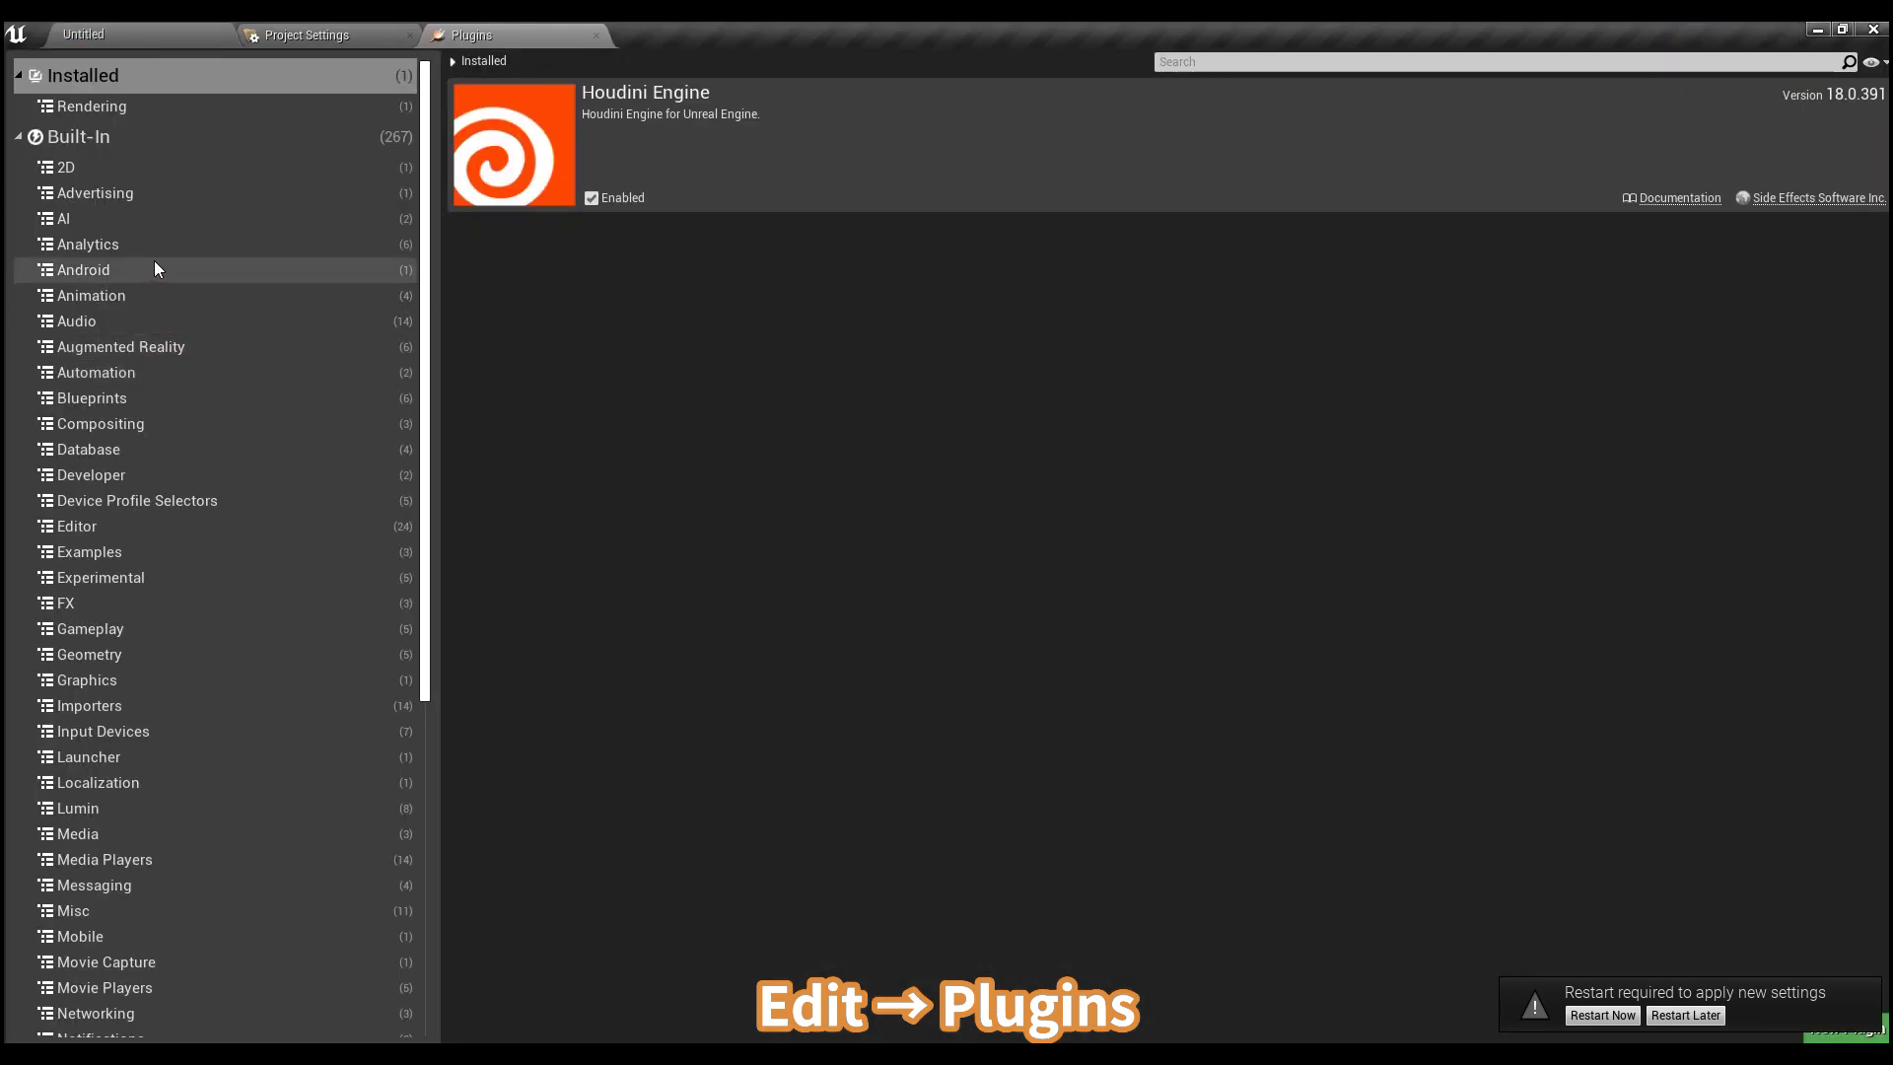
pyautogui.click(69, 143)
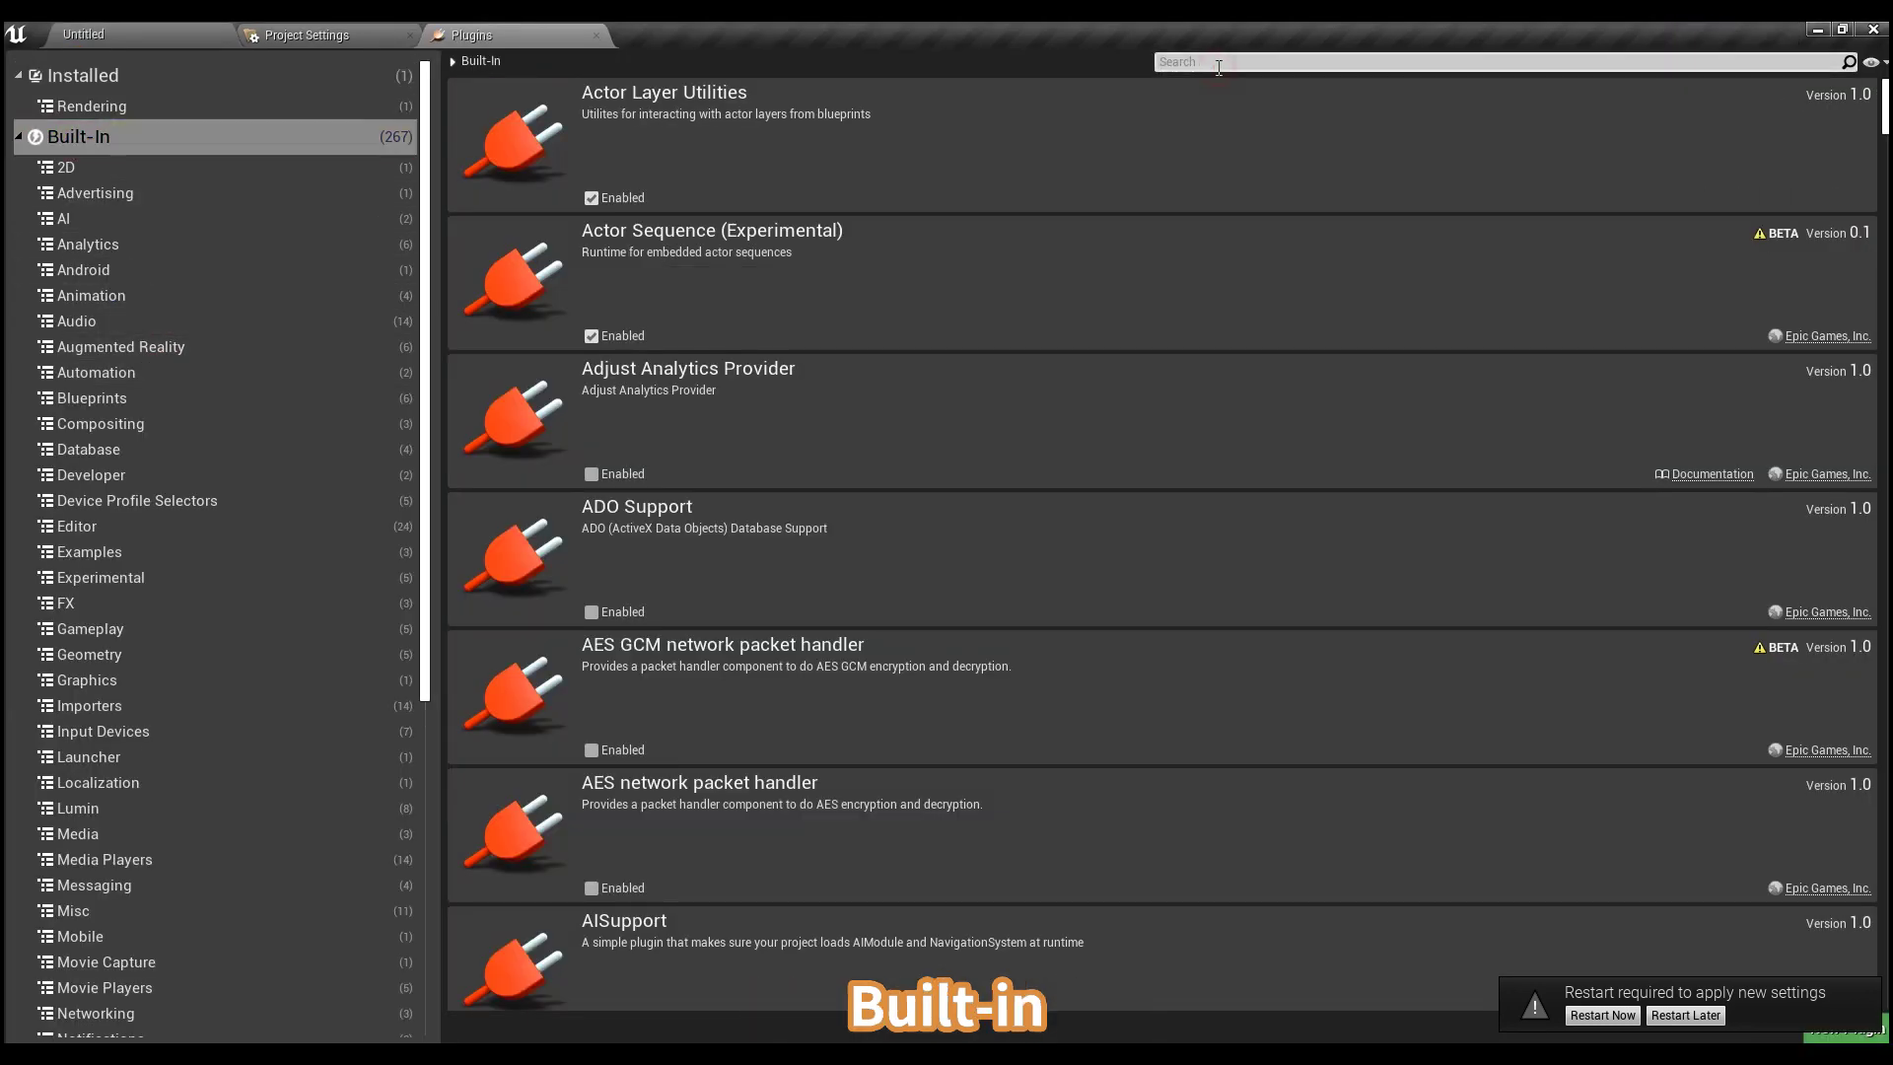
pyautogui.click(1218, 62)
pyautogui.write('hdri')
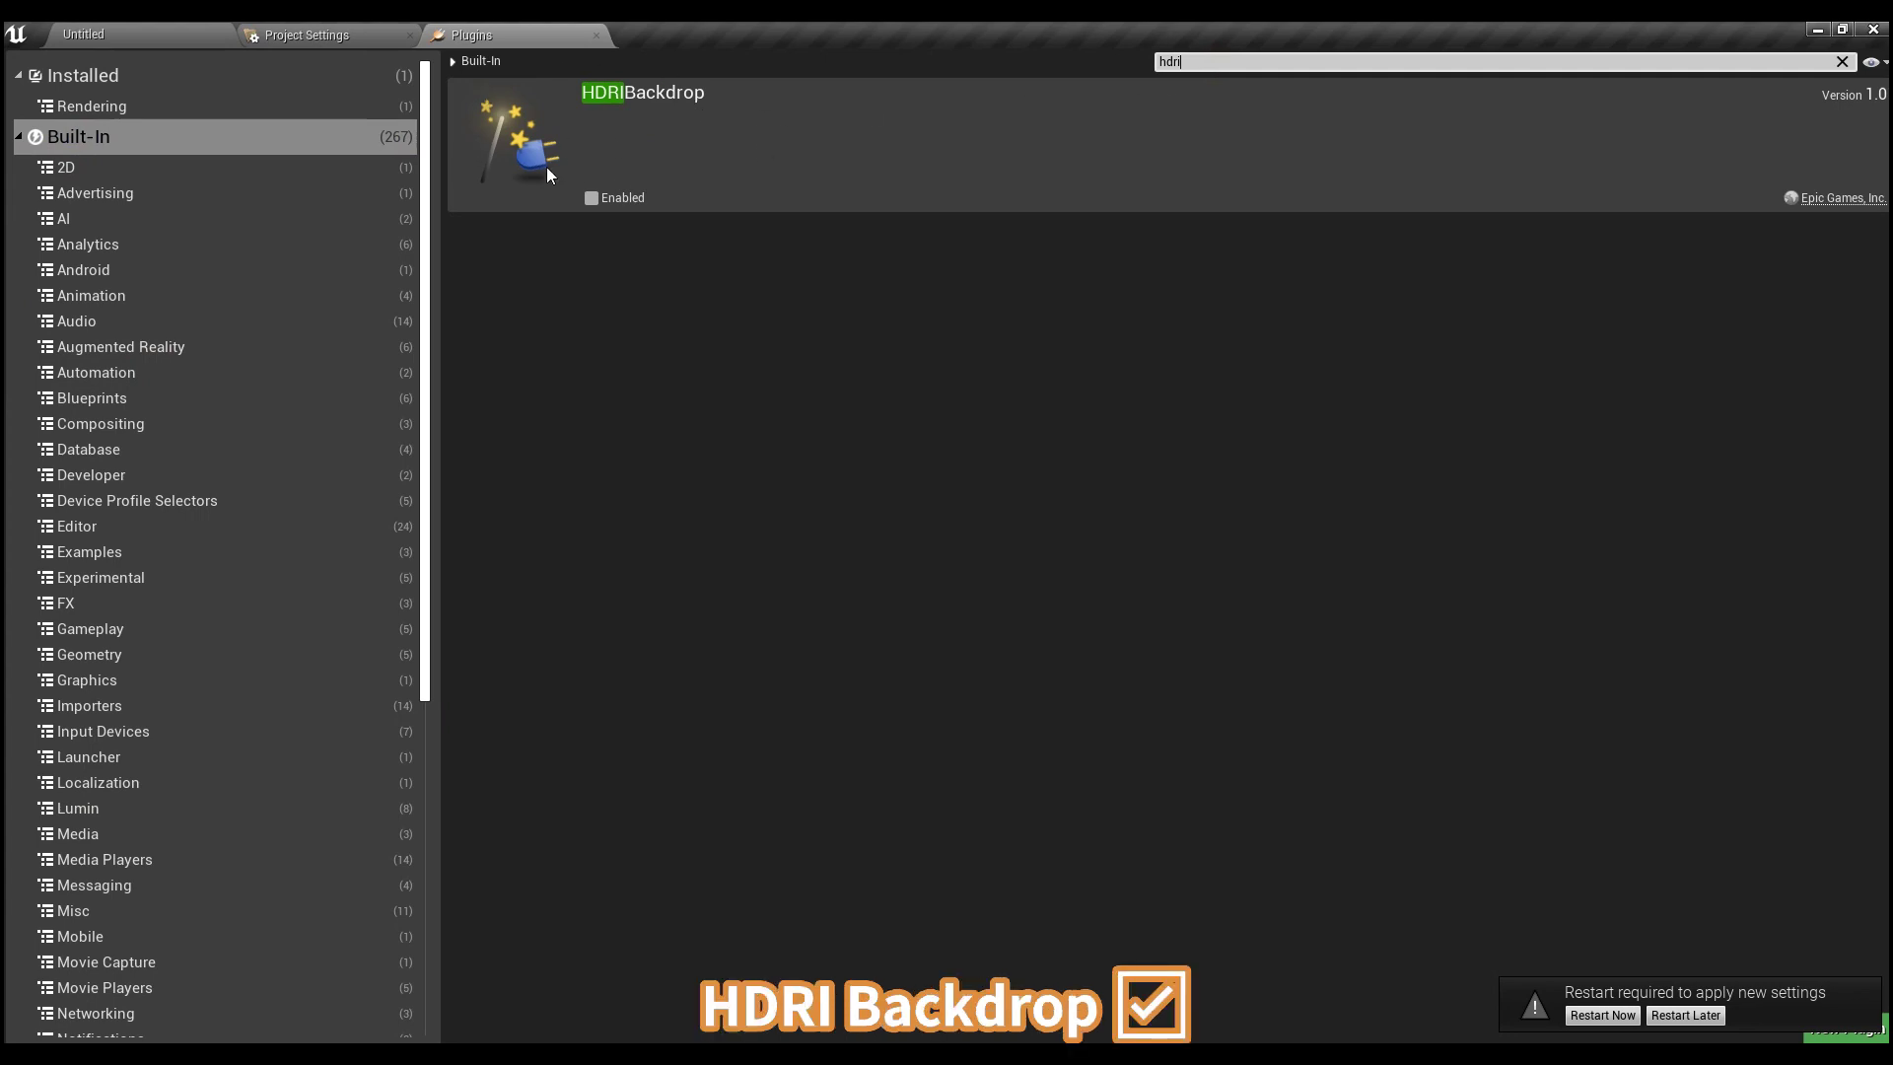
pyautogui.click(589, 202)
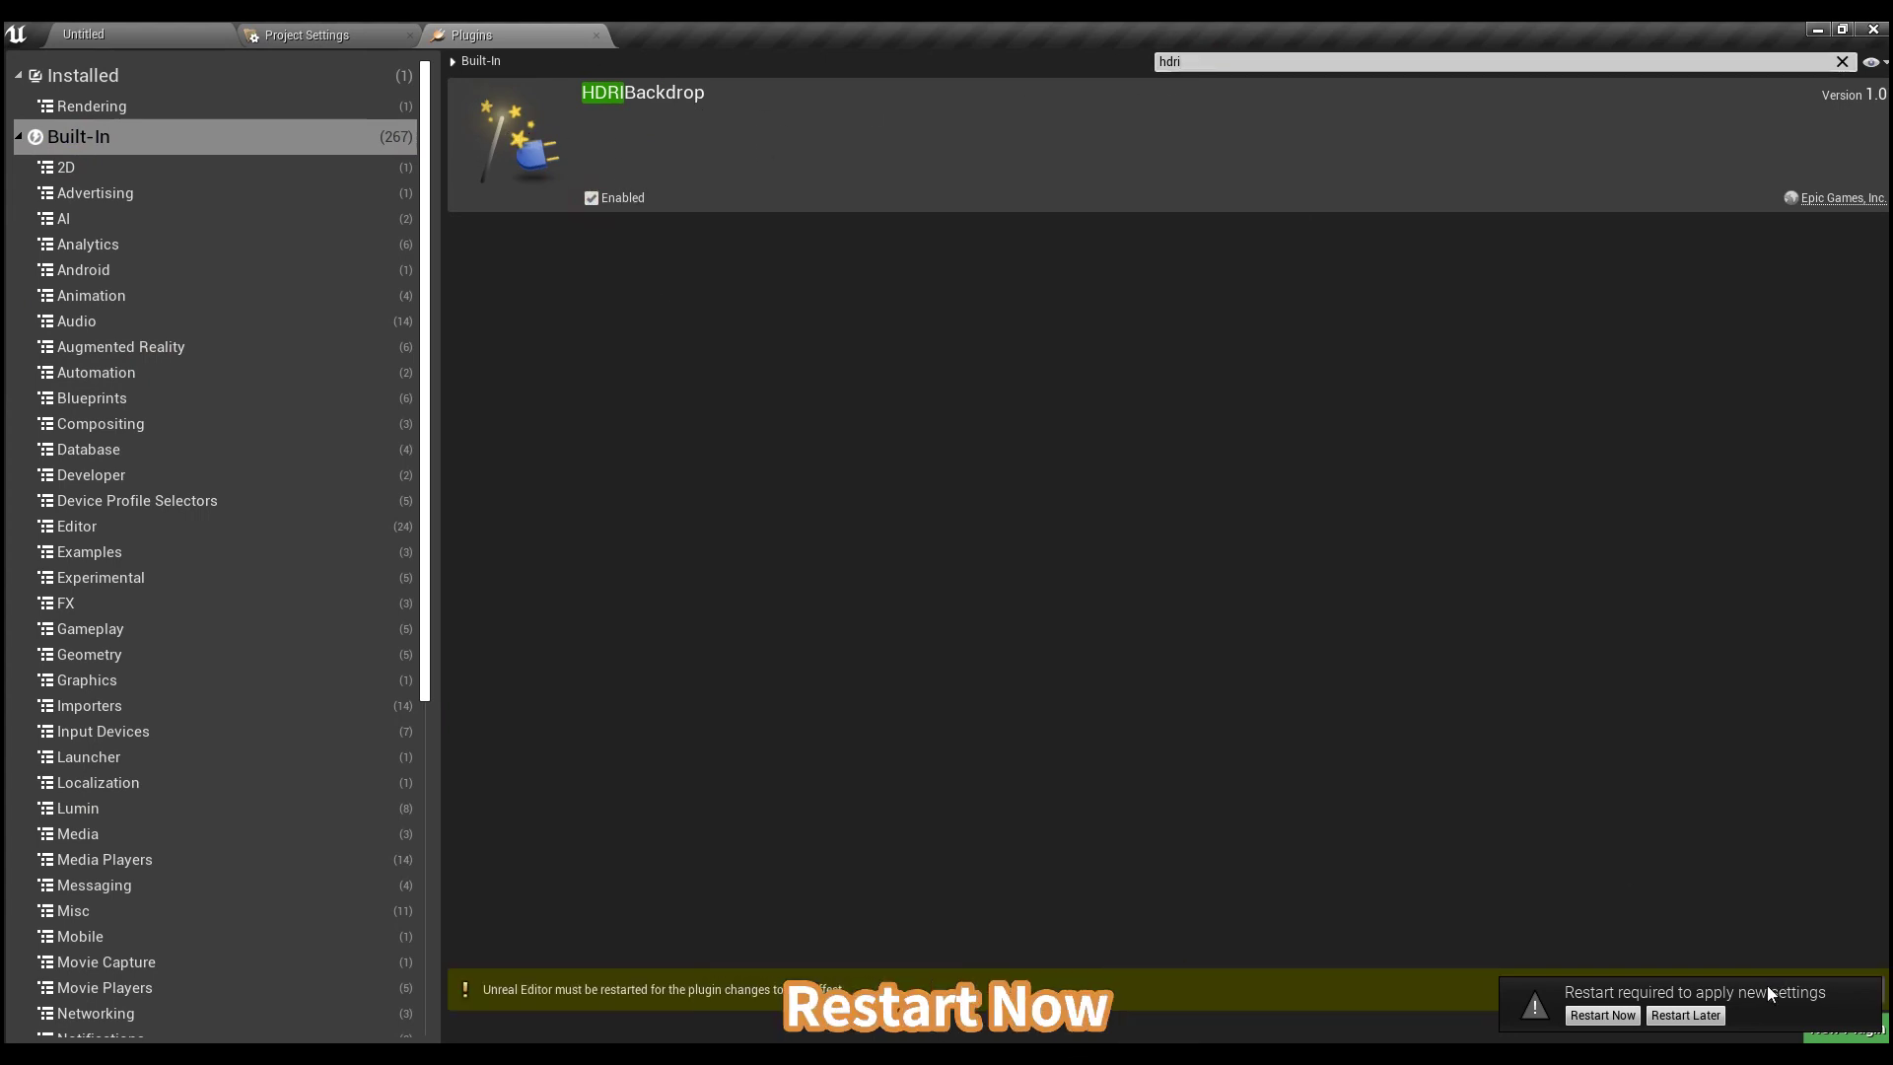
pyautogui.click(1616, 1016)
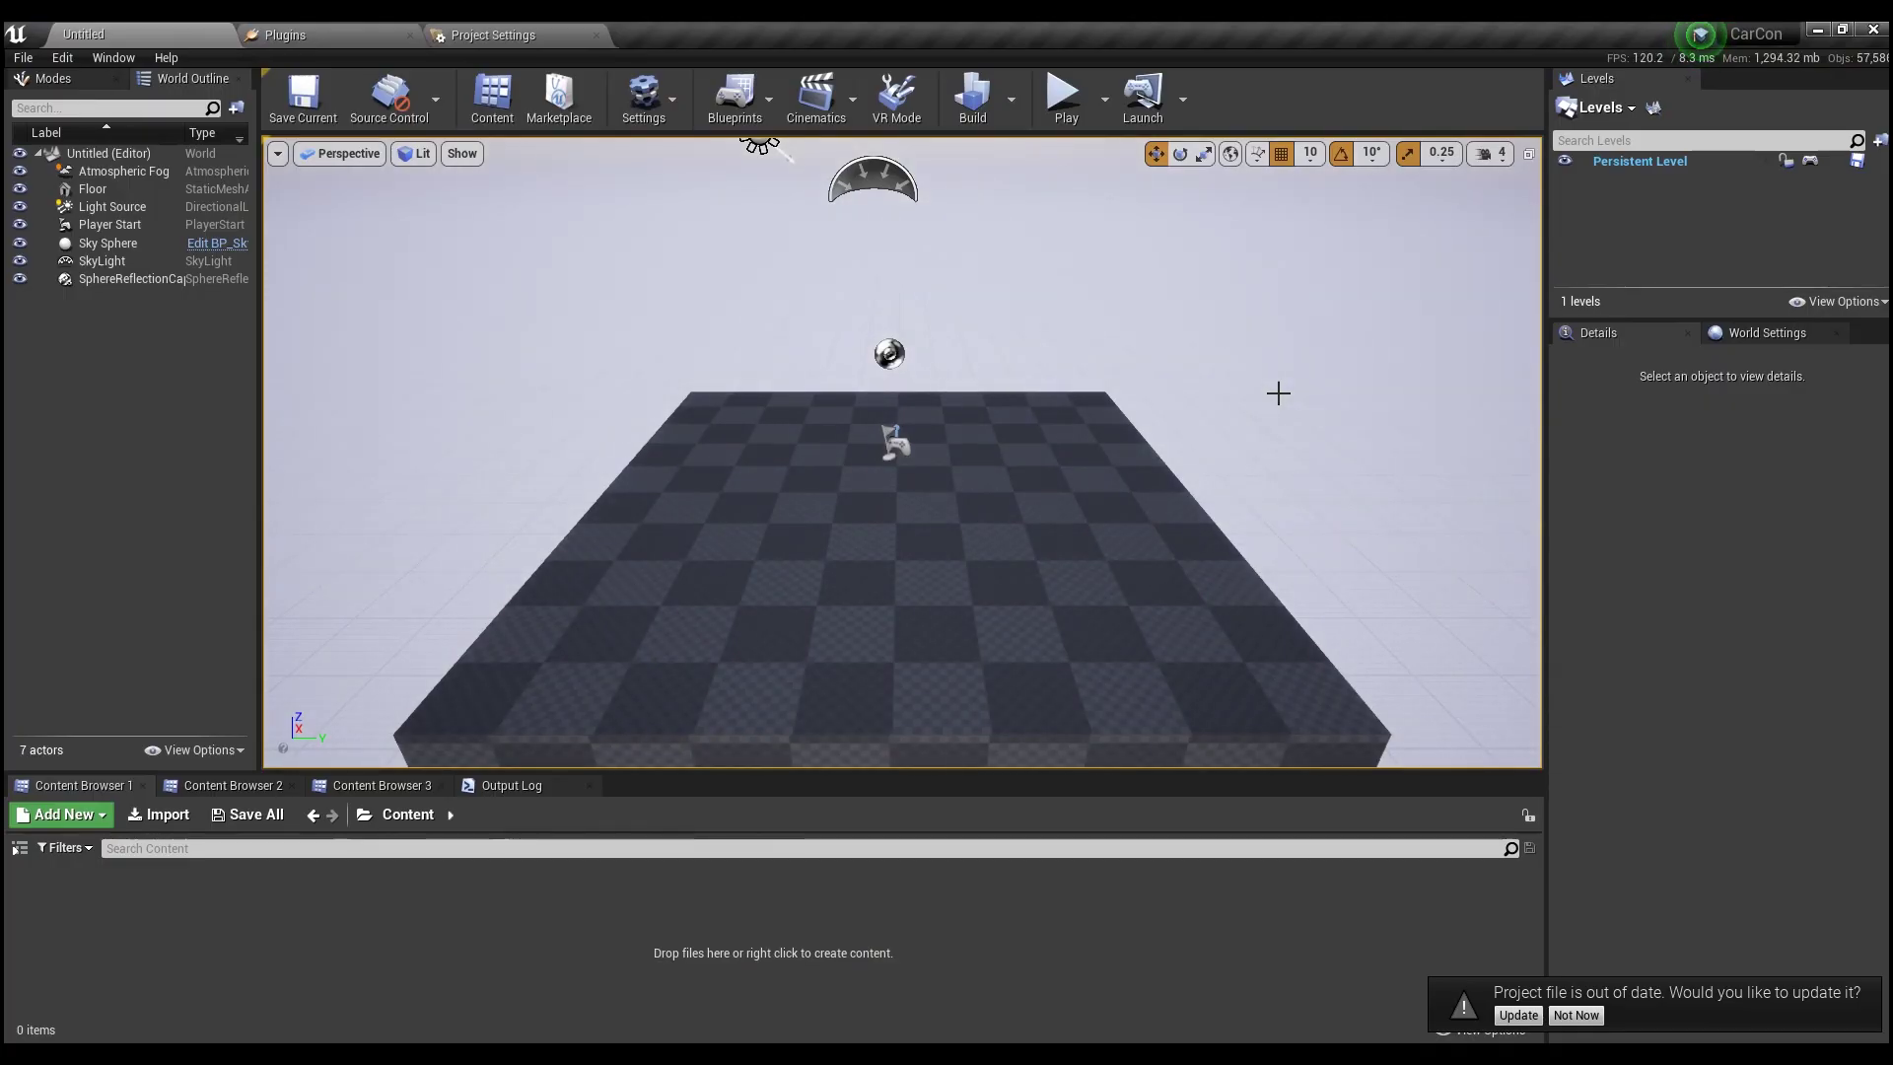
pyautogui.click(1582, 1017)
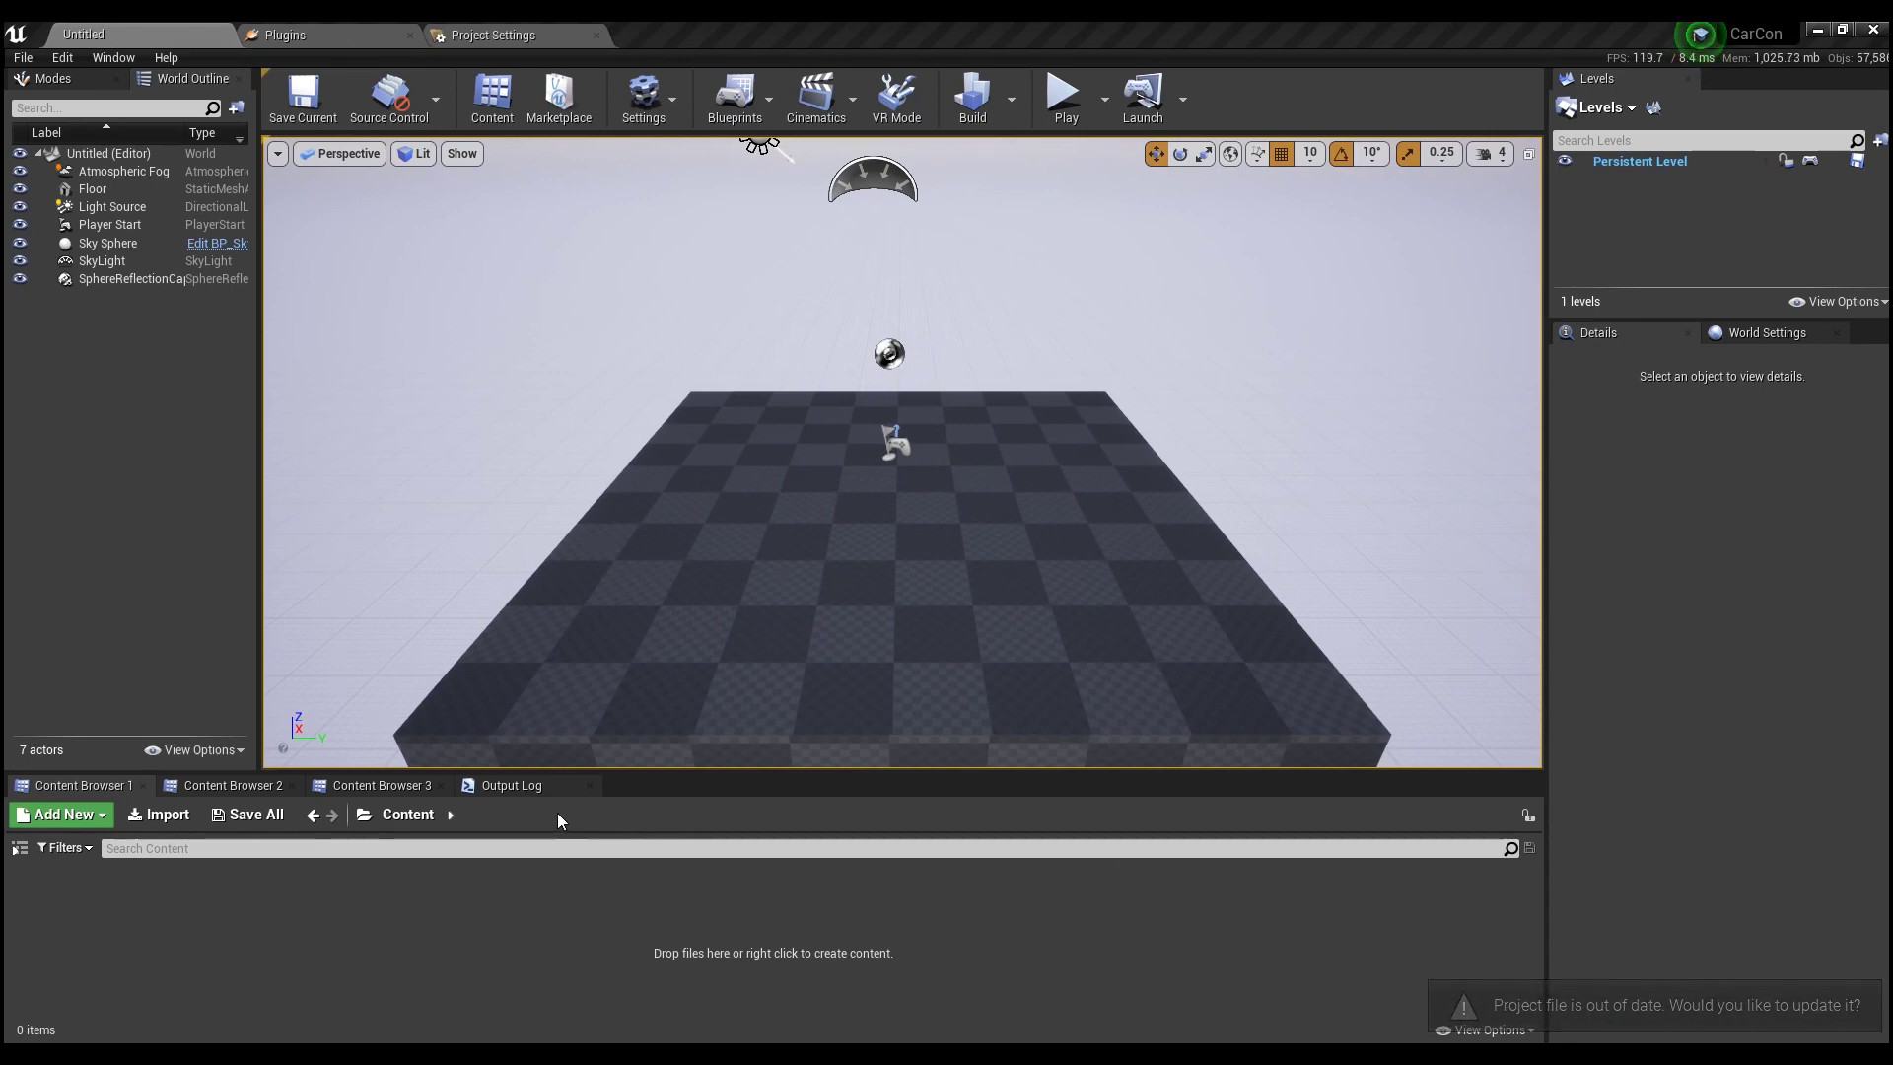
# Create a new folder named Car in Content
pyautogui.rightClick(565, 974)
pyautogui.click(642, 308)
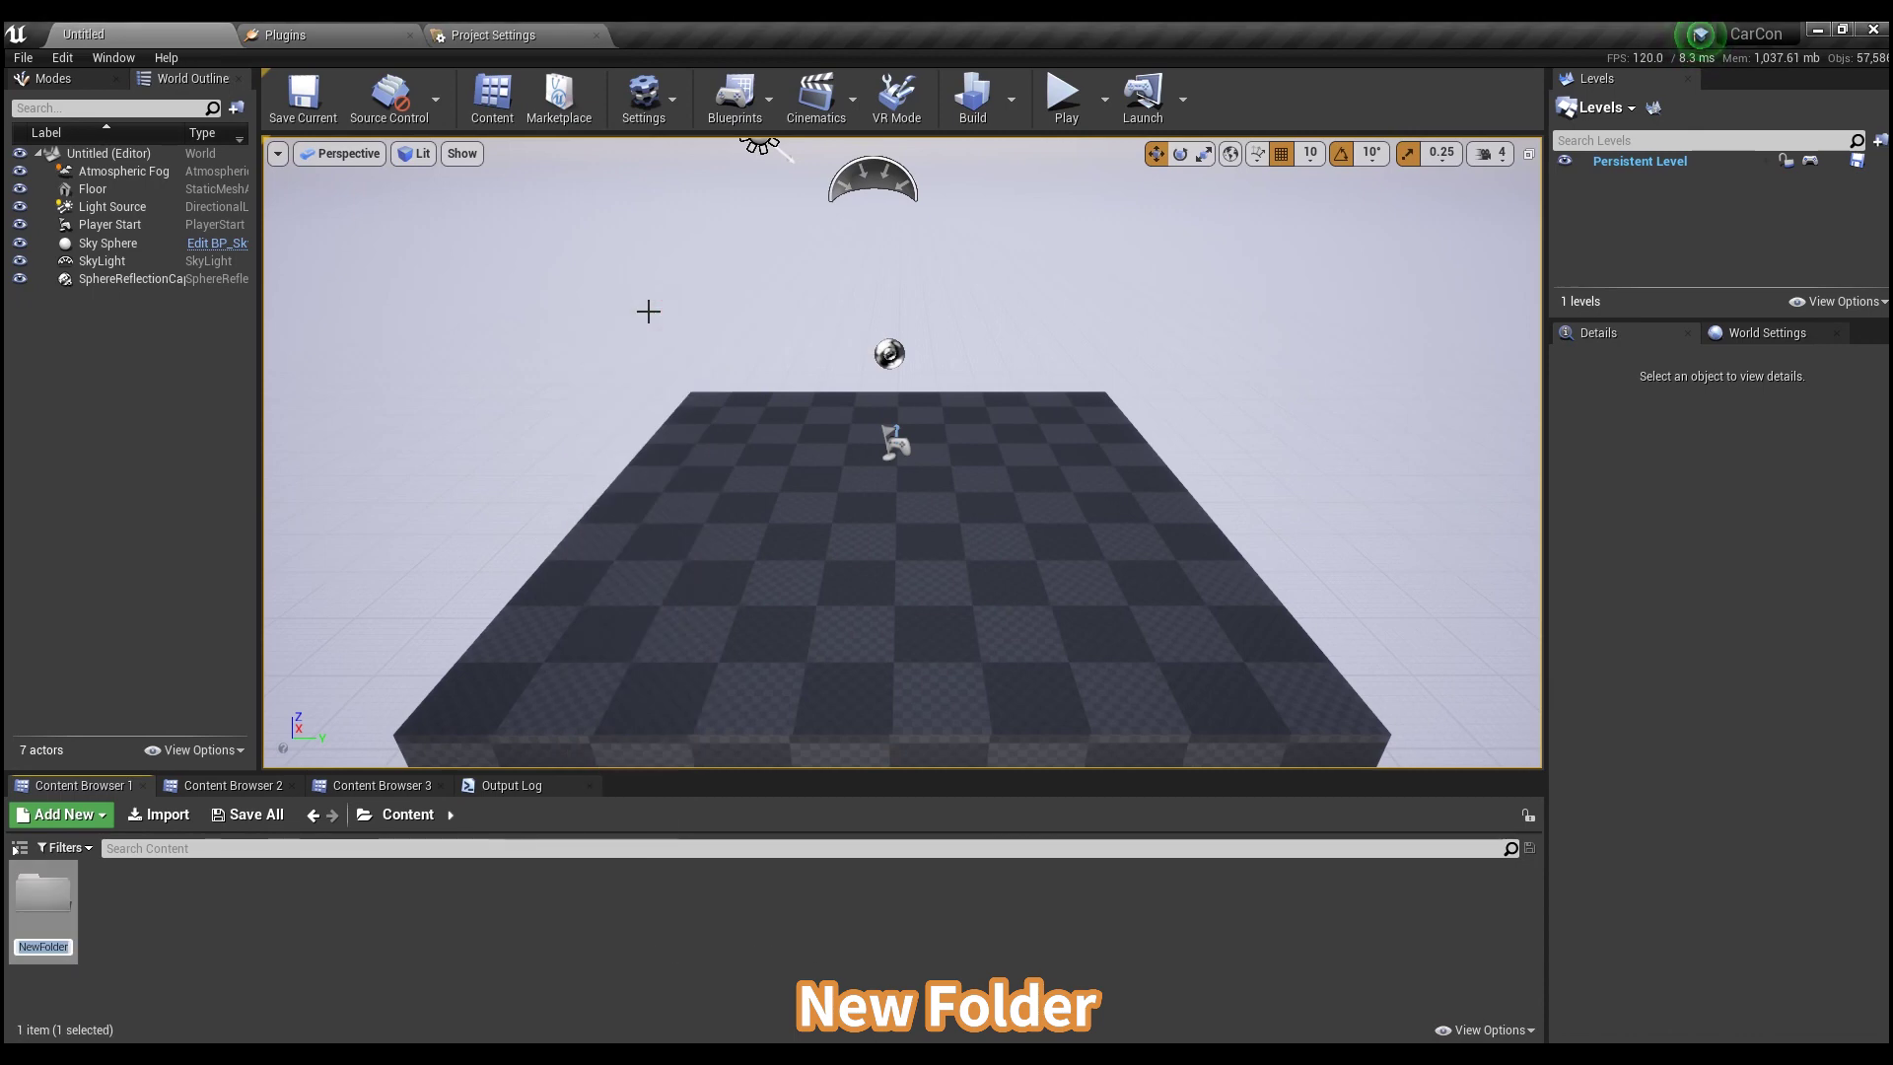
pyautogui.write('Car')
pyautogui.press('Return')
pyautogui.press('Return')
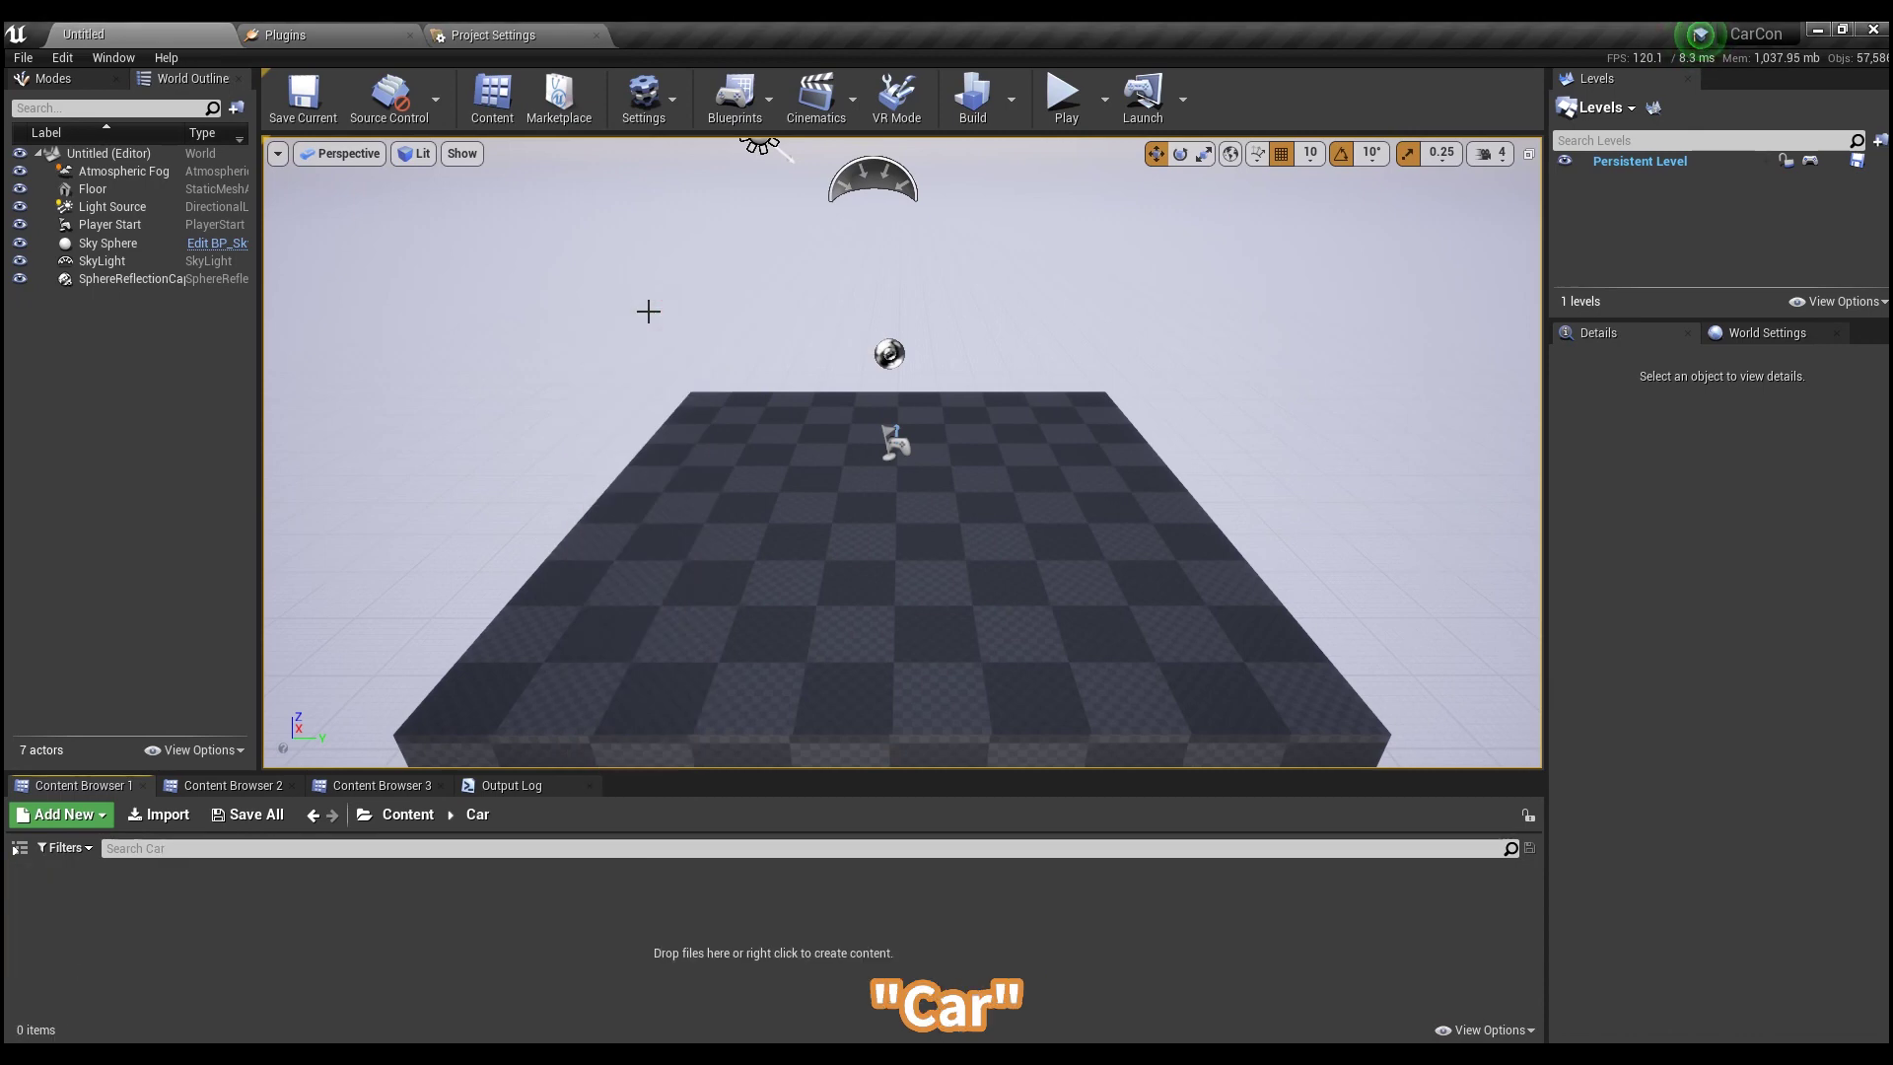
# Create a Mesh subfolder inside Car and open it
pyautogui.rightClick(204, 913)
pyautogui.click(254, 262)
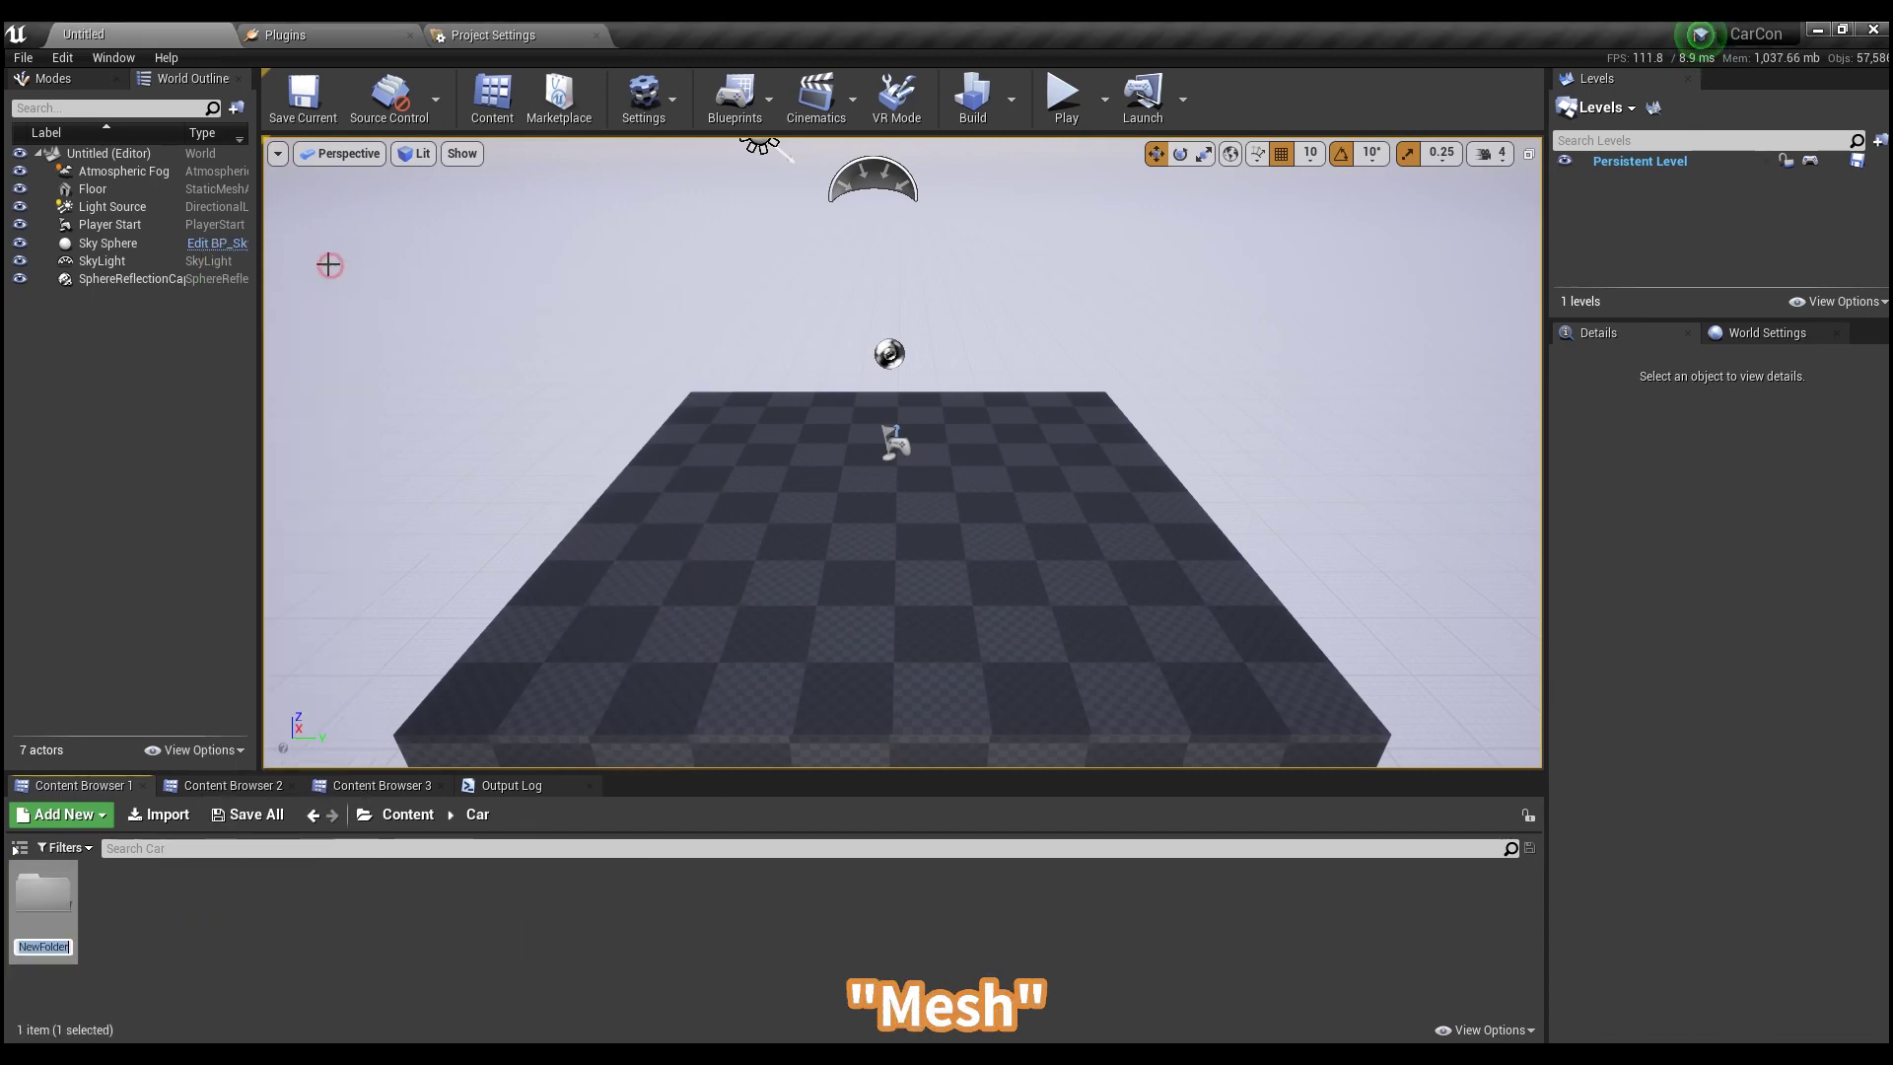
pyautogui.write('Mesh')
pyautogui.press('Return')
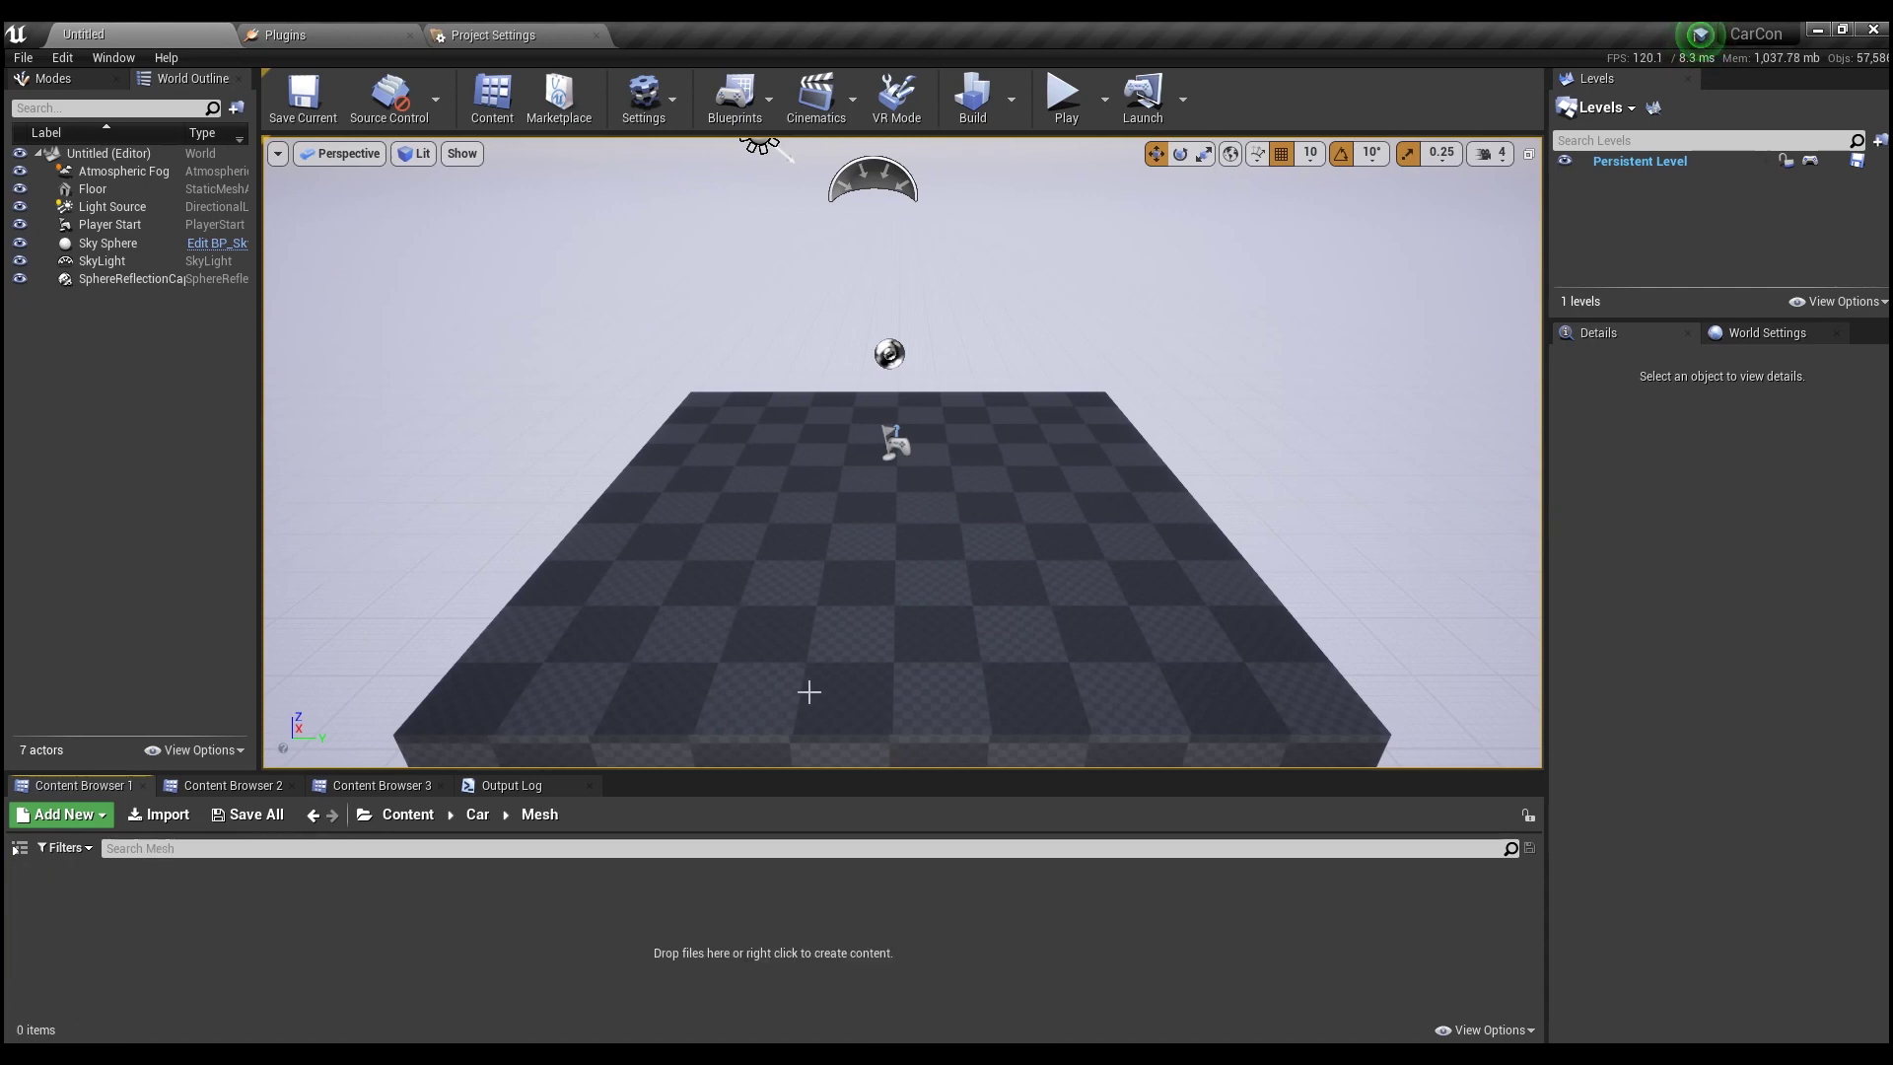
# In the out folder, inspect Body, Door and Extrior_Parts, then box-select folders Body through Interior
pyautogui.hotkey('alt', 'Tab')
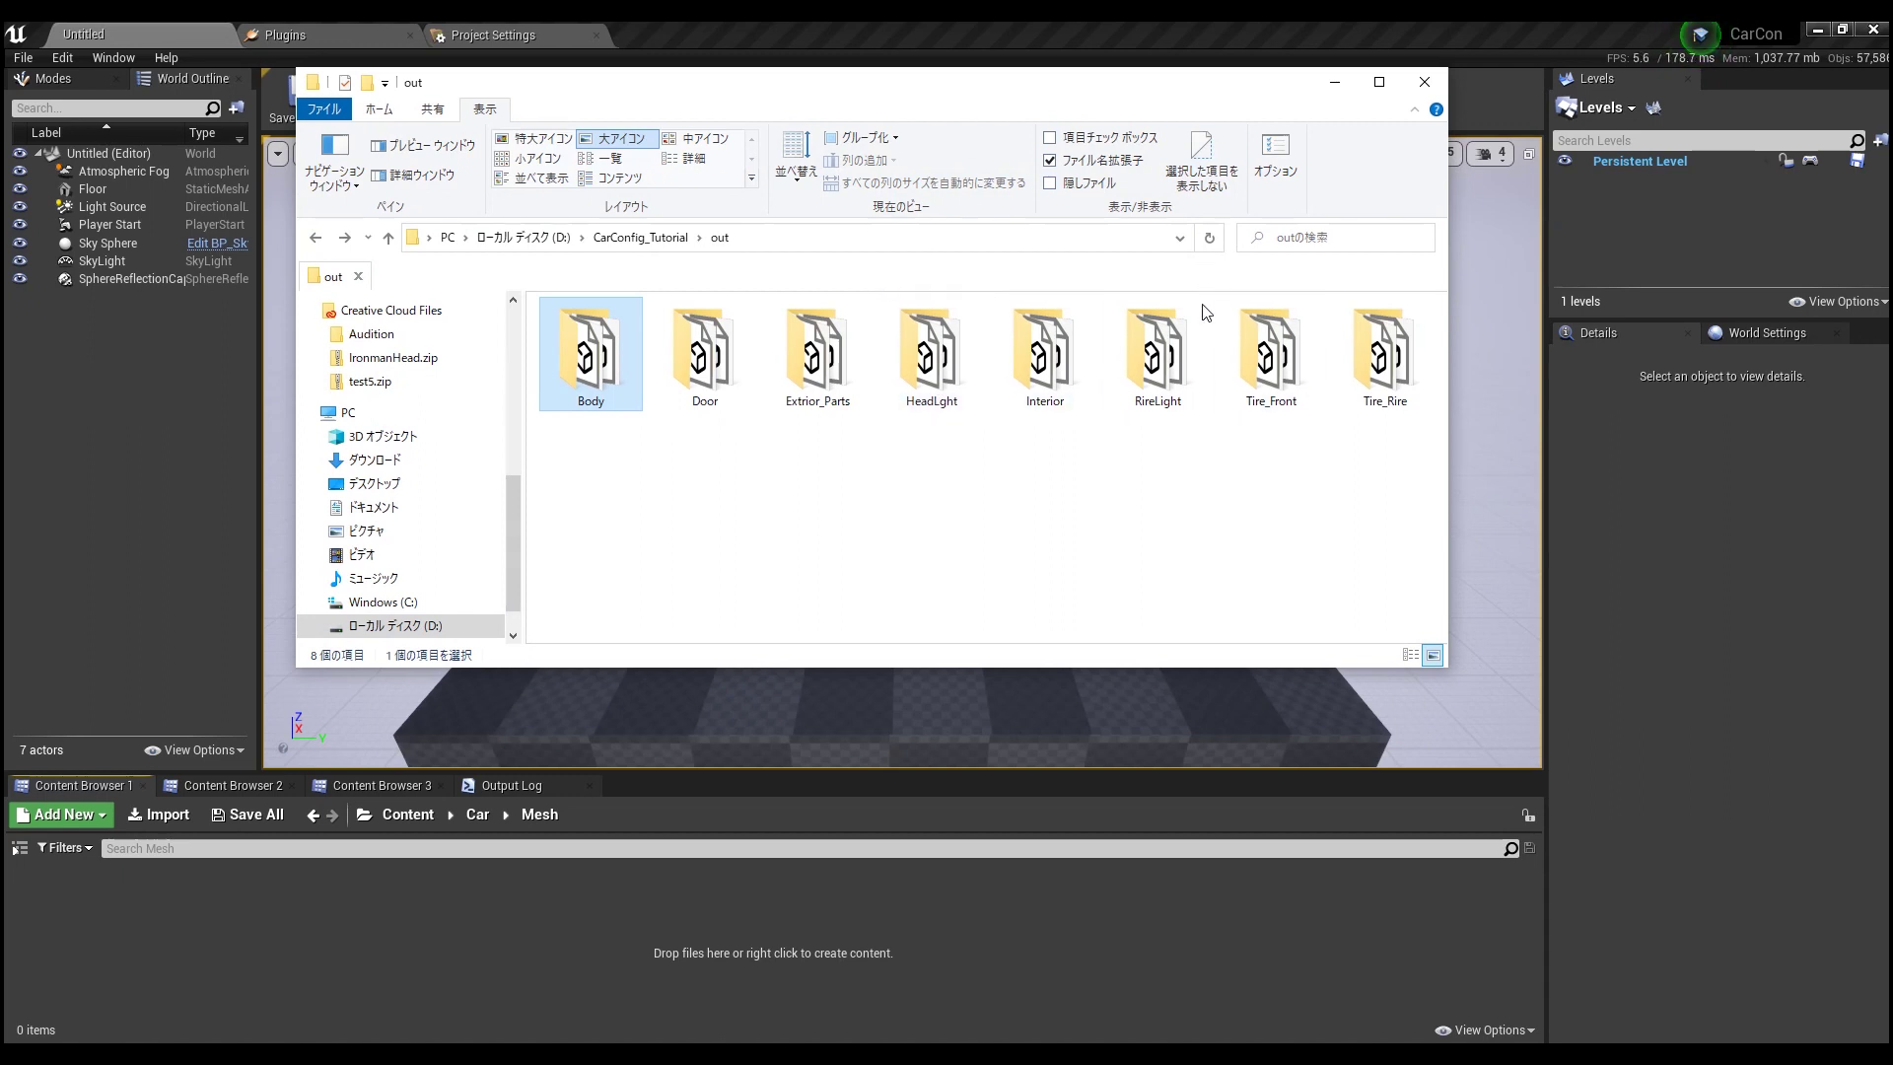
pyautogui.doubleClick(596, 370)
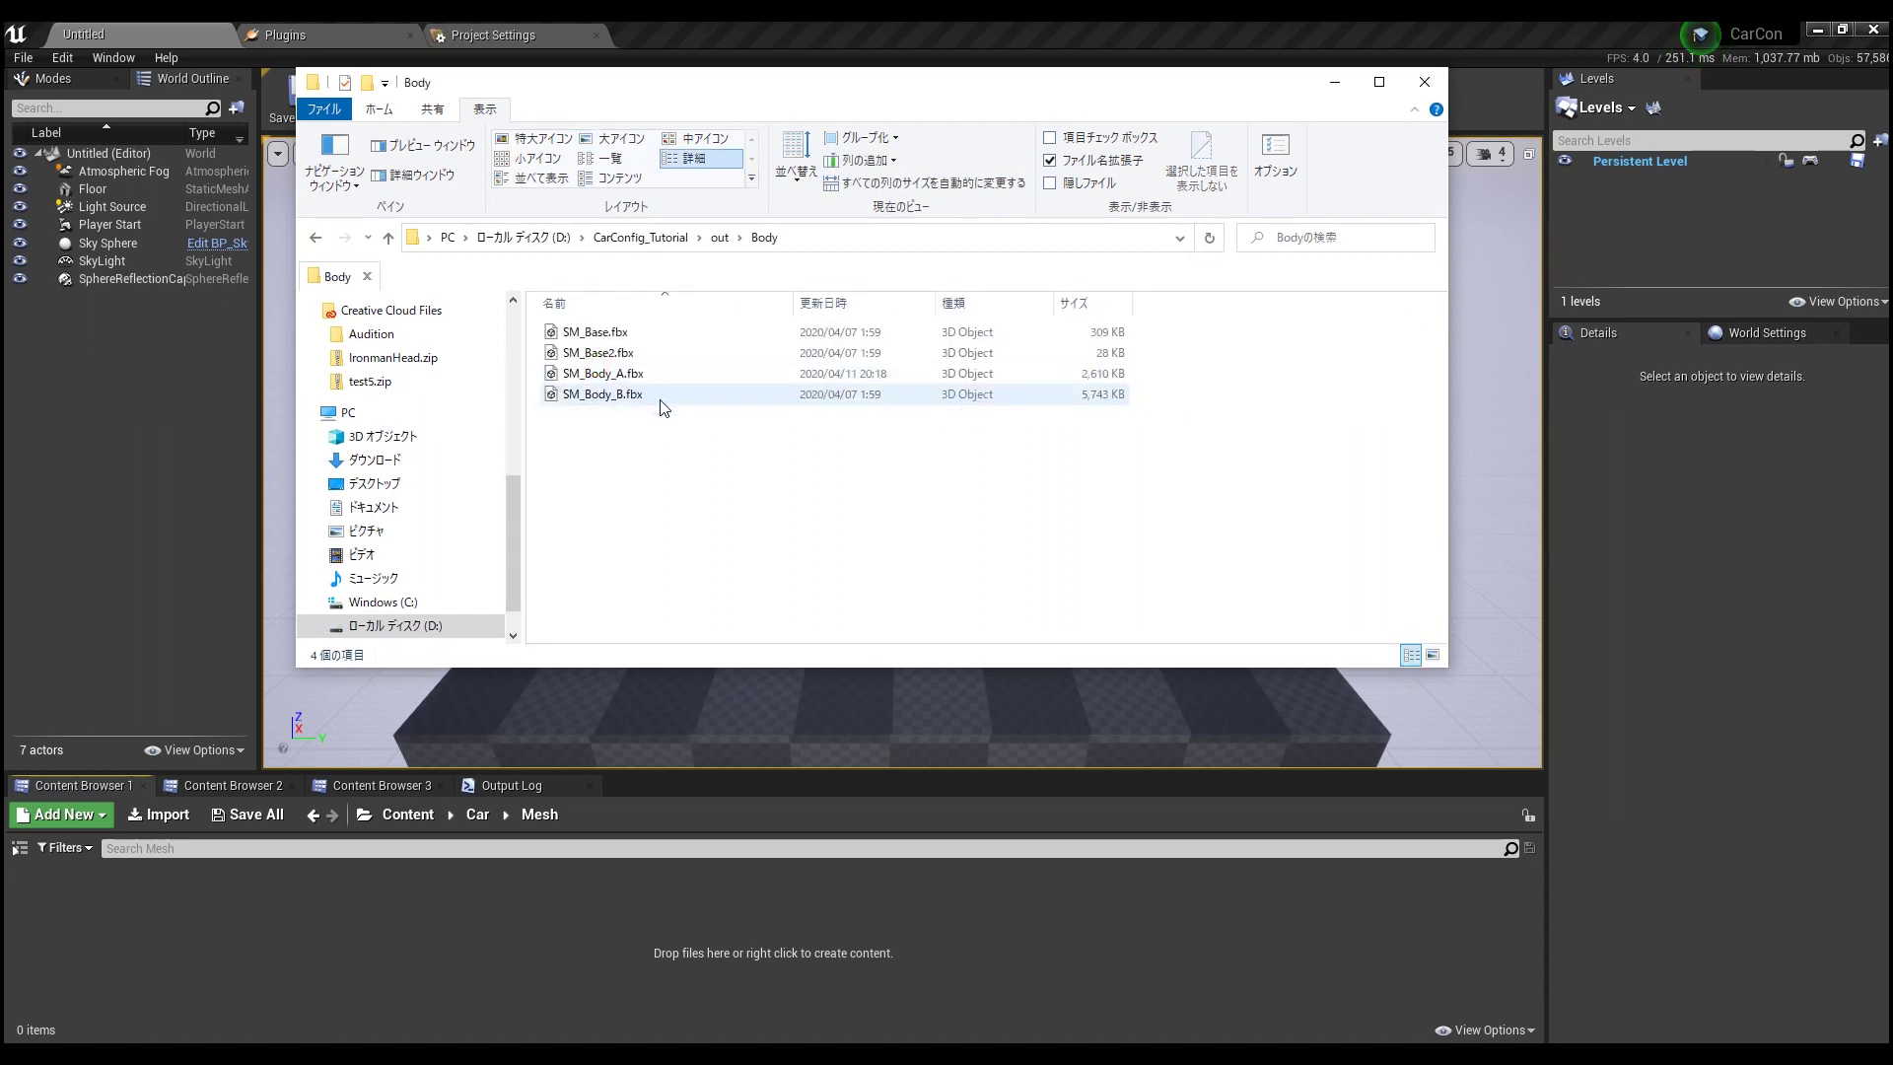
pyautogui.hotkey('alt', 'Left')
pyautogui.doubleClick(702, 366)
pyautogui.hotkey('alt', 'Left')
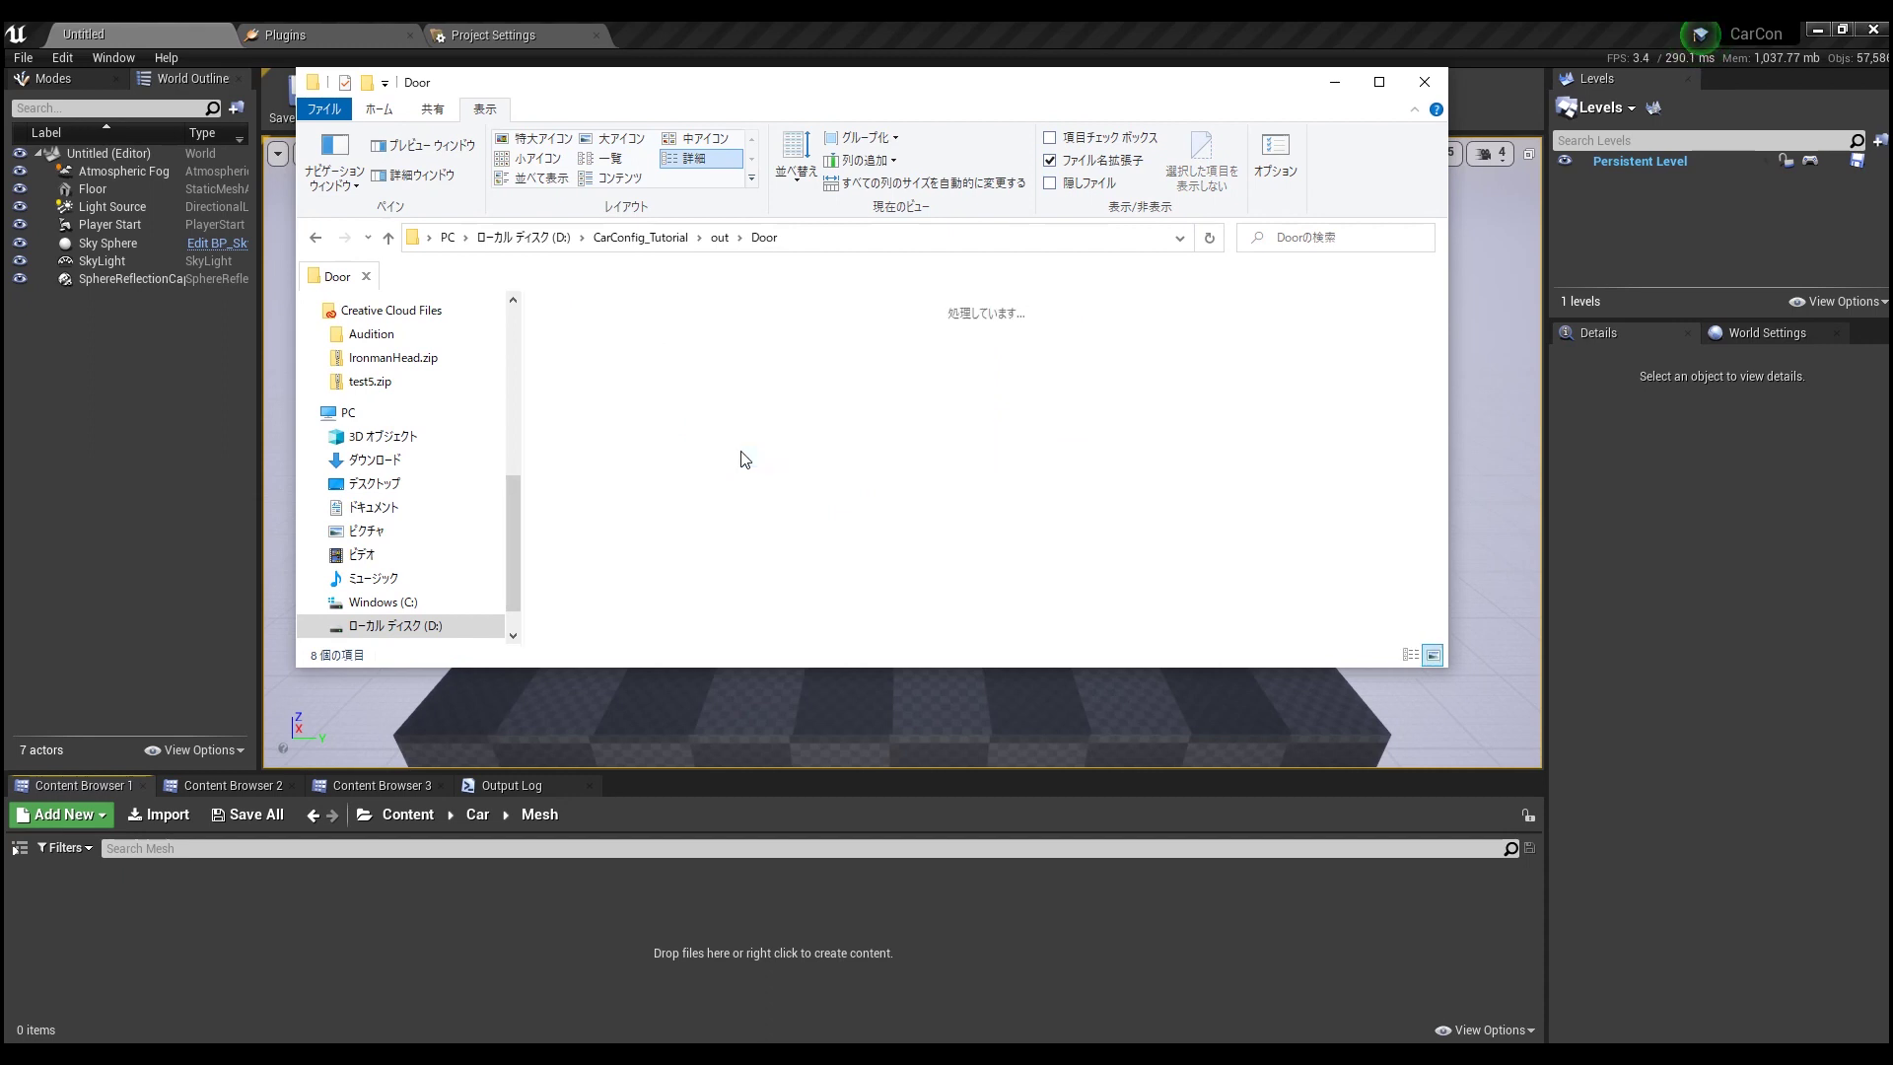
pyautogui.doubleClick(818, 362)
pyautogui.hotkey('alt', 'Left')
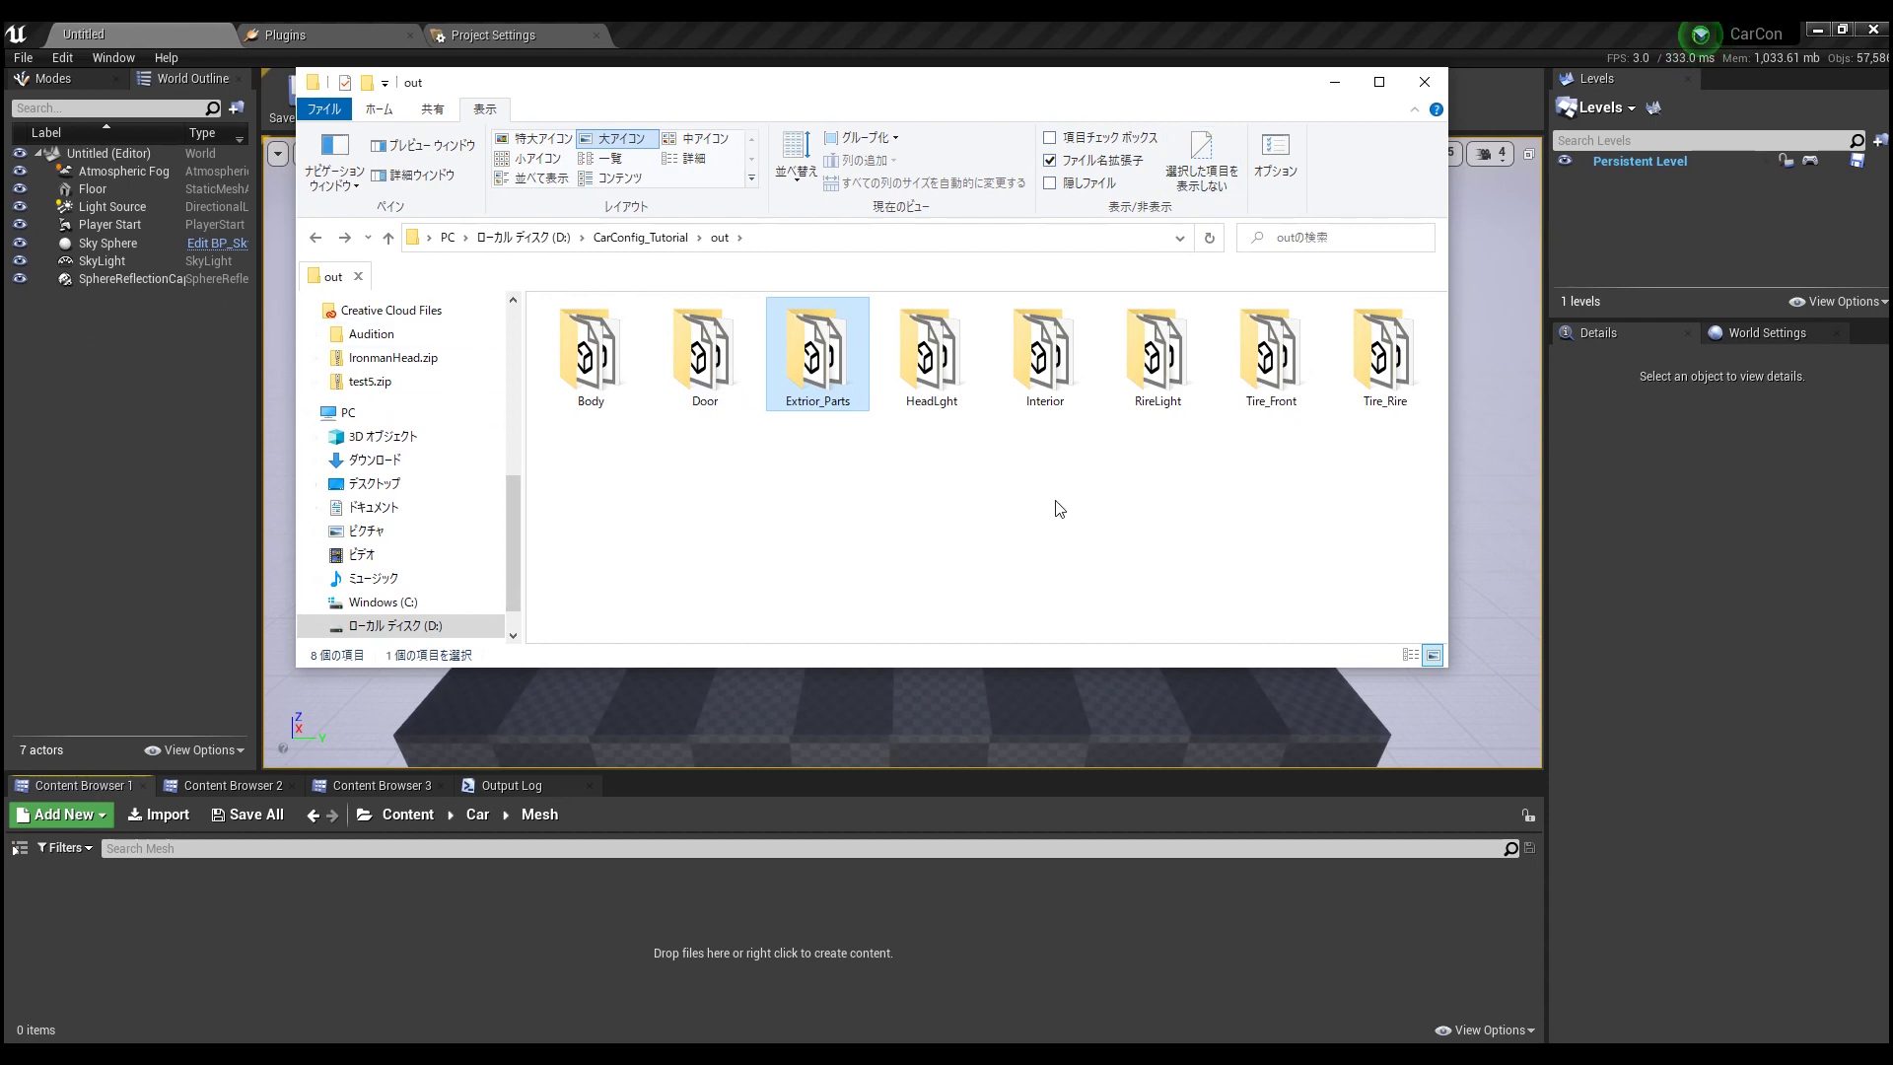
pyautogui.moveTo(581, 450); pyautogui.dragTo(1419, 316)
# Drop the eight part folders into Mesh and Import All with Do Not Create Material and no textures
pyautogui.moveTo(1270, 355); pyautogui.dragTo(1158, 942)
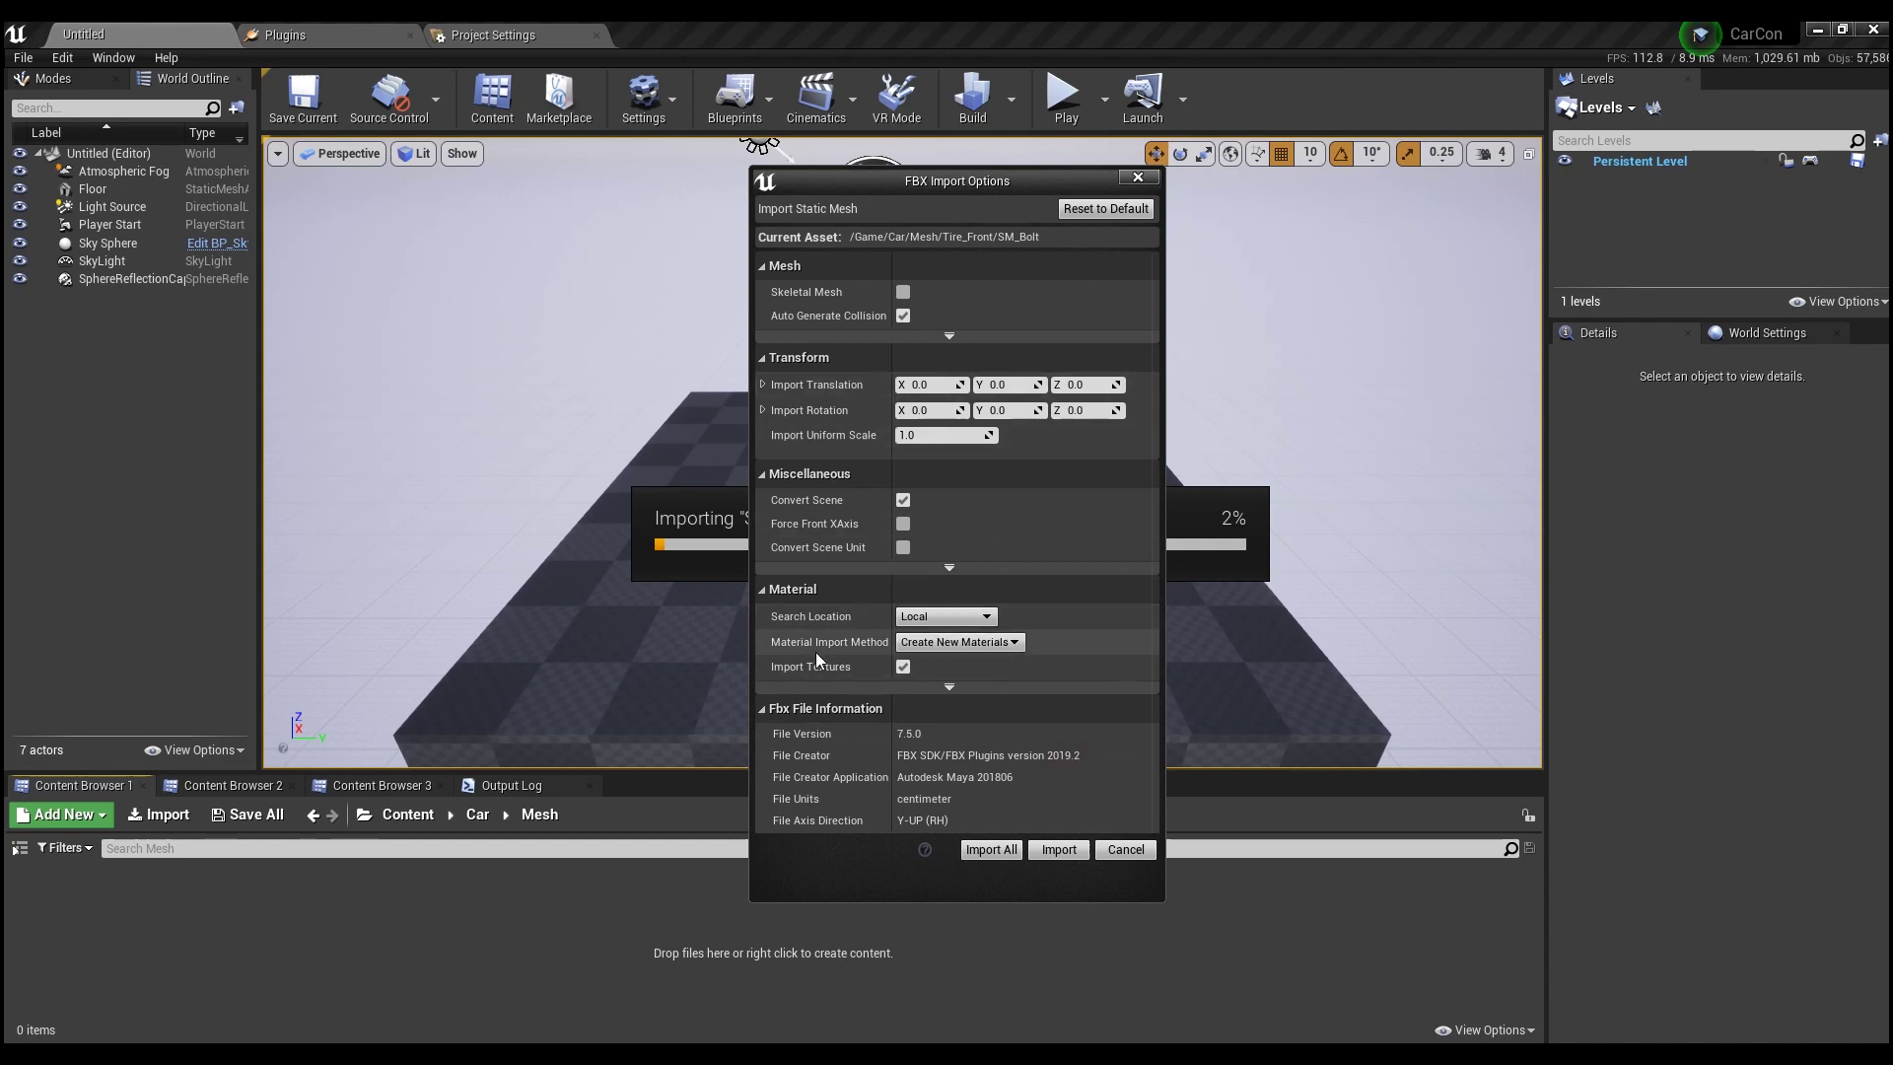
pyautogui.click(971, 642)
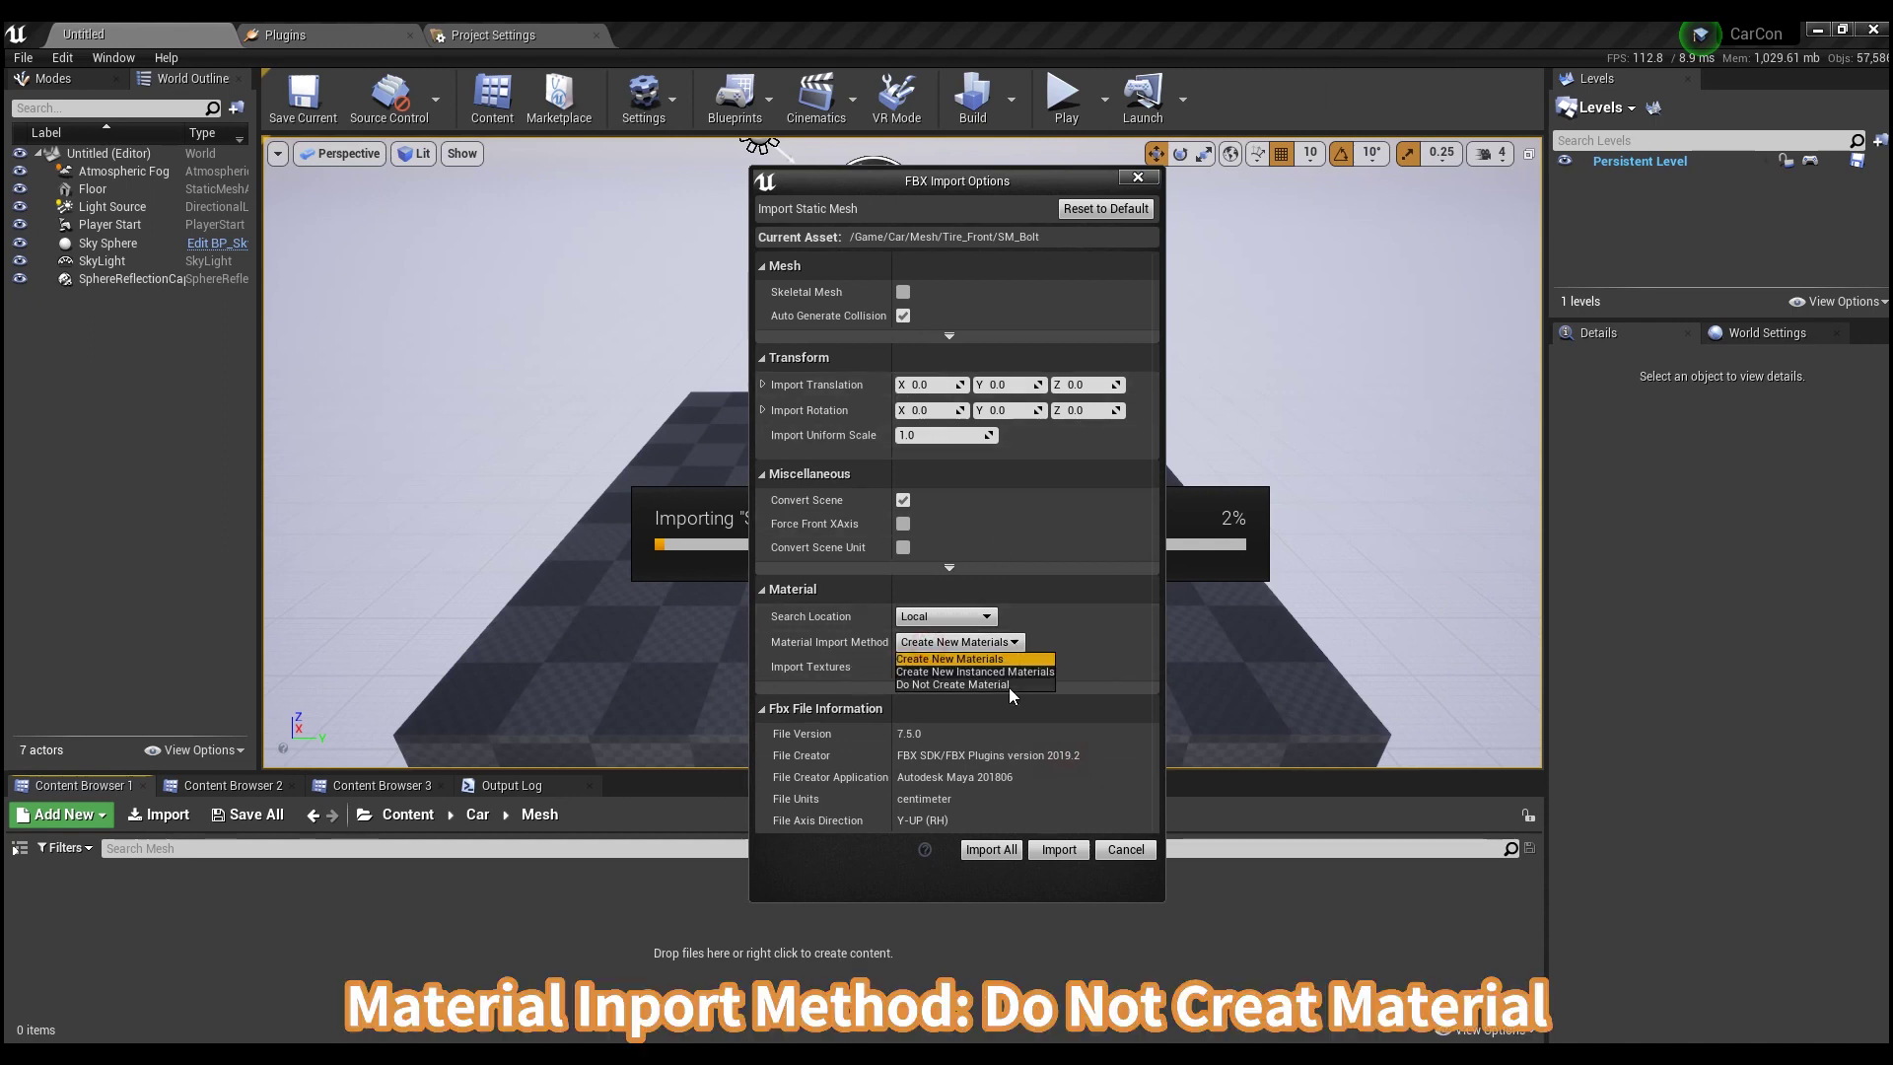
pyautogui.click(1002, 683)
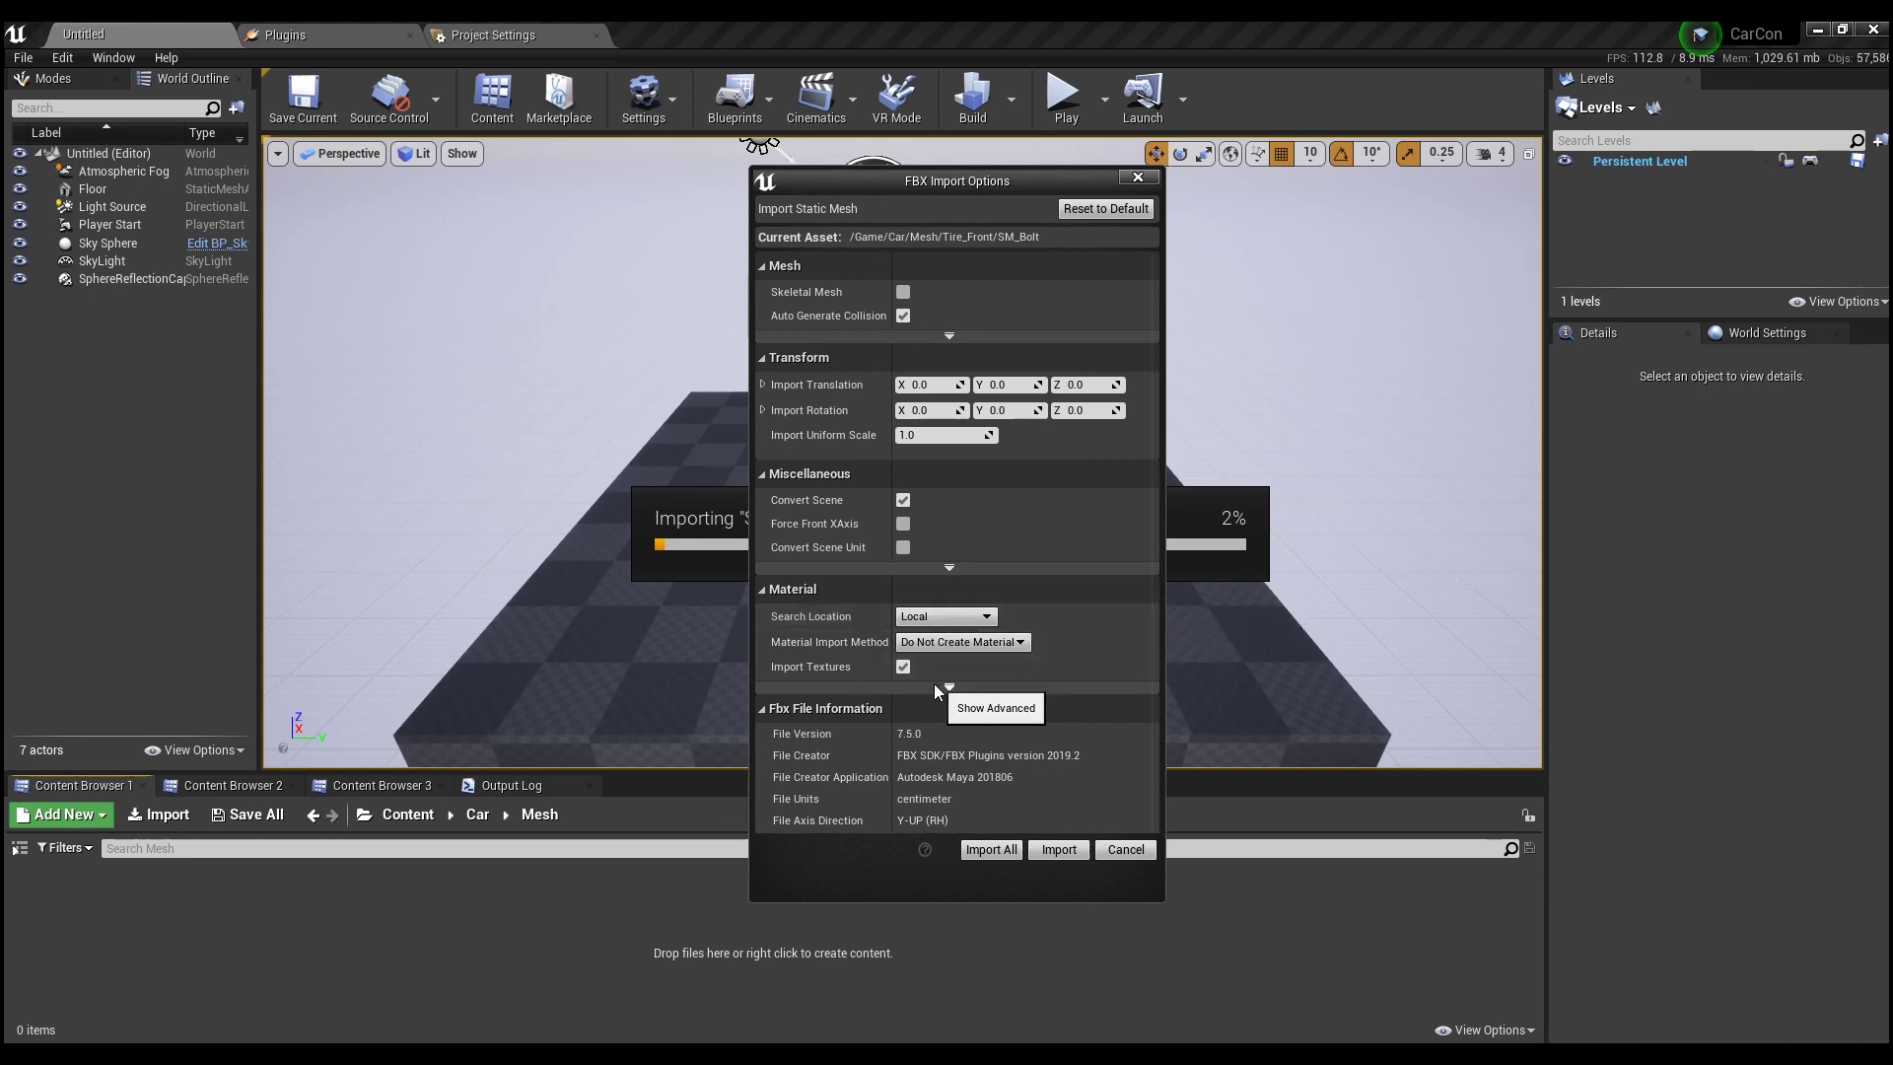
pyautogui.click(909, 666)
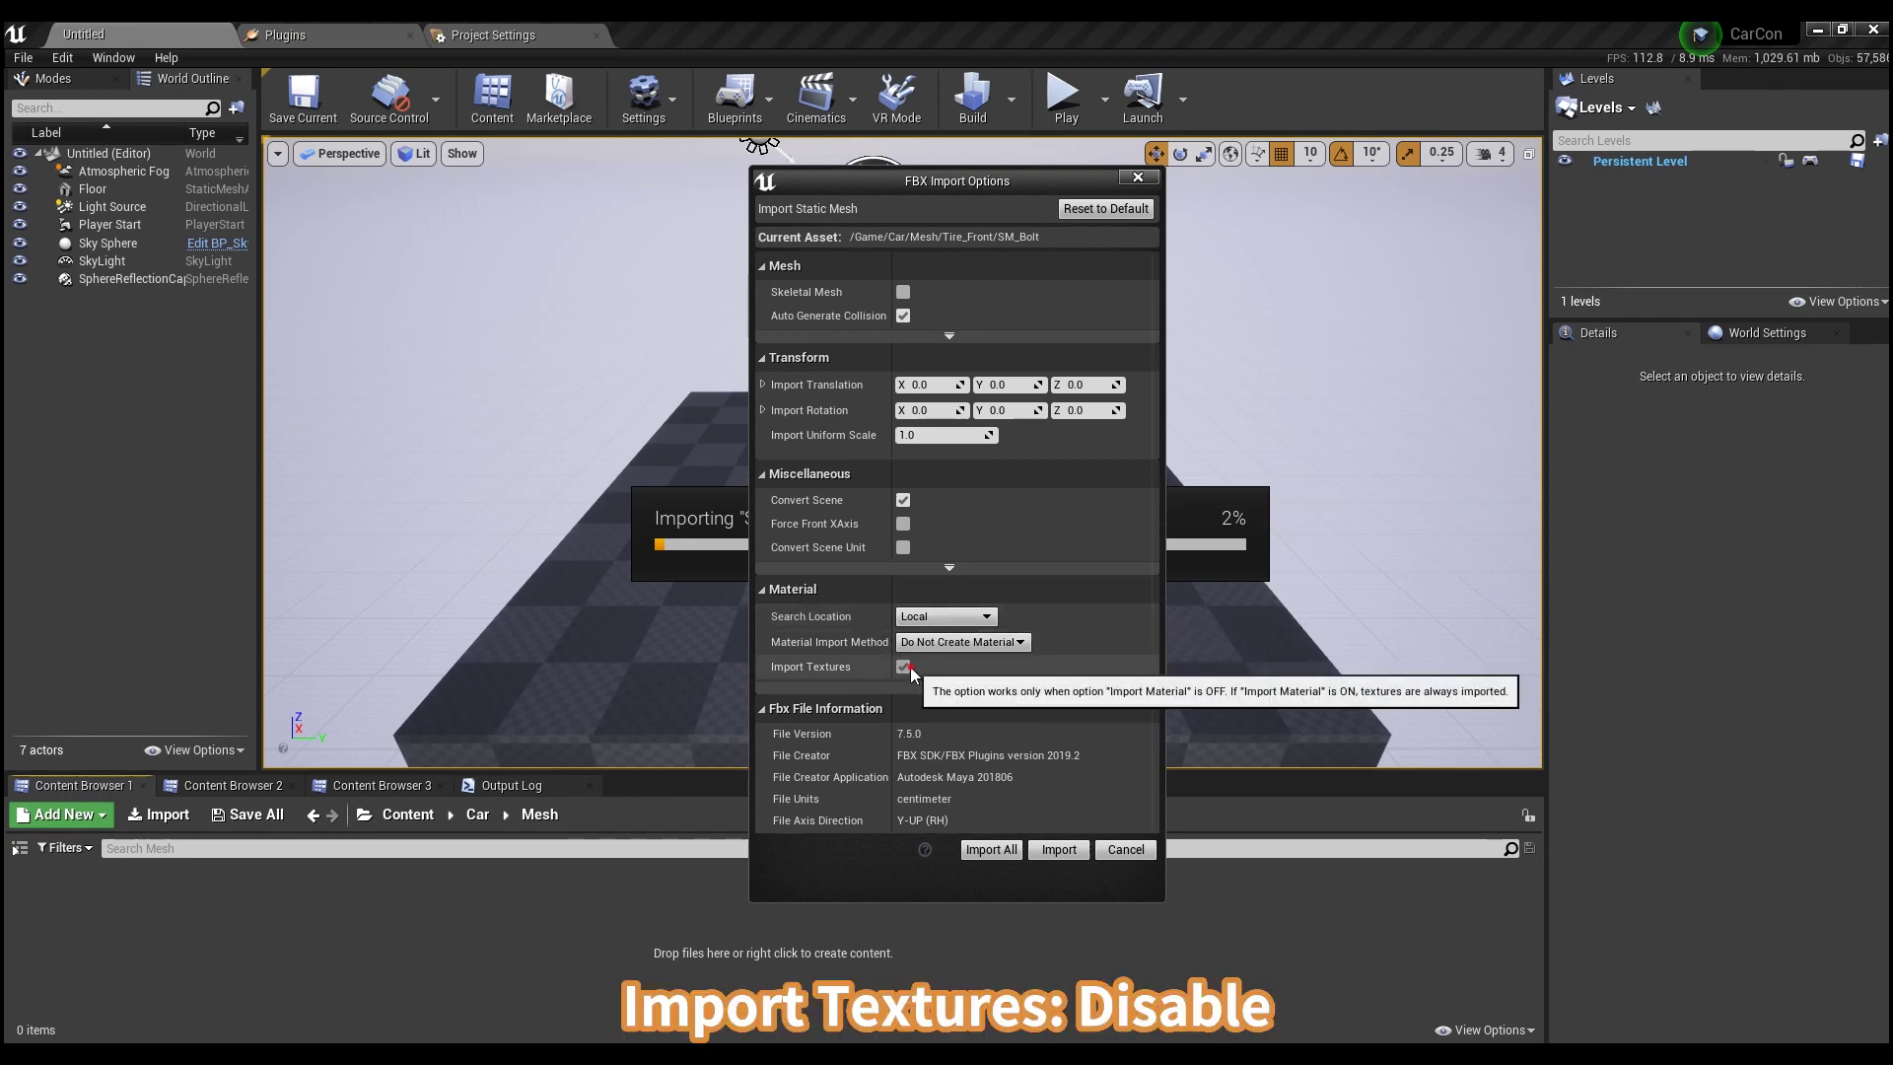
pyautogui.click(986, 849)
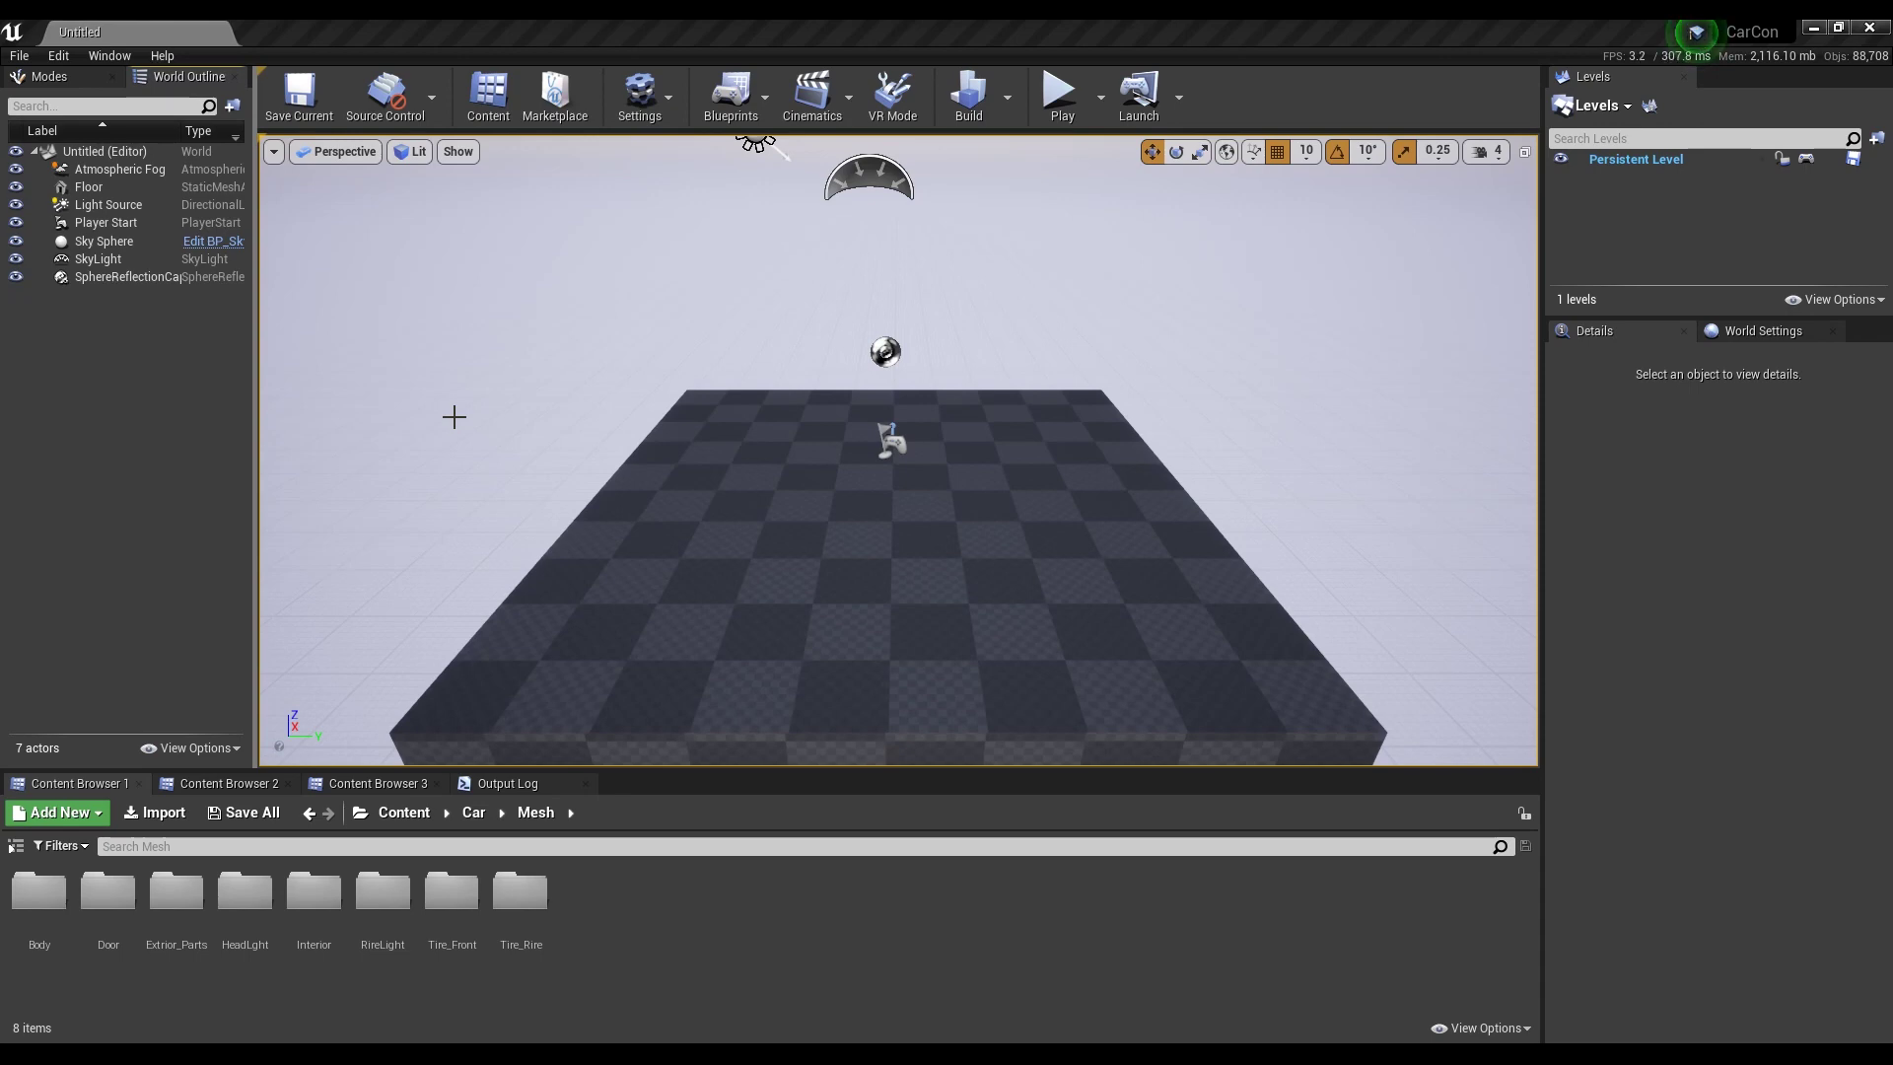
# Create an Actor Blueprint named BP_Car in the Car folder and open it
pyautogui.click(473, 811)
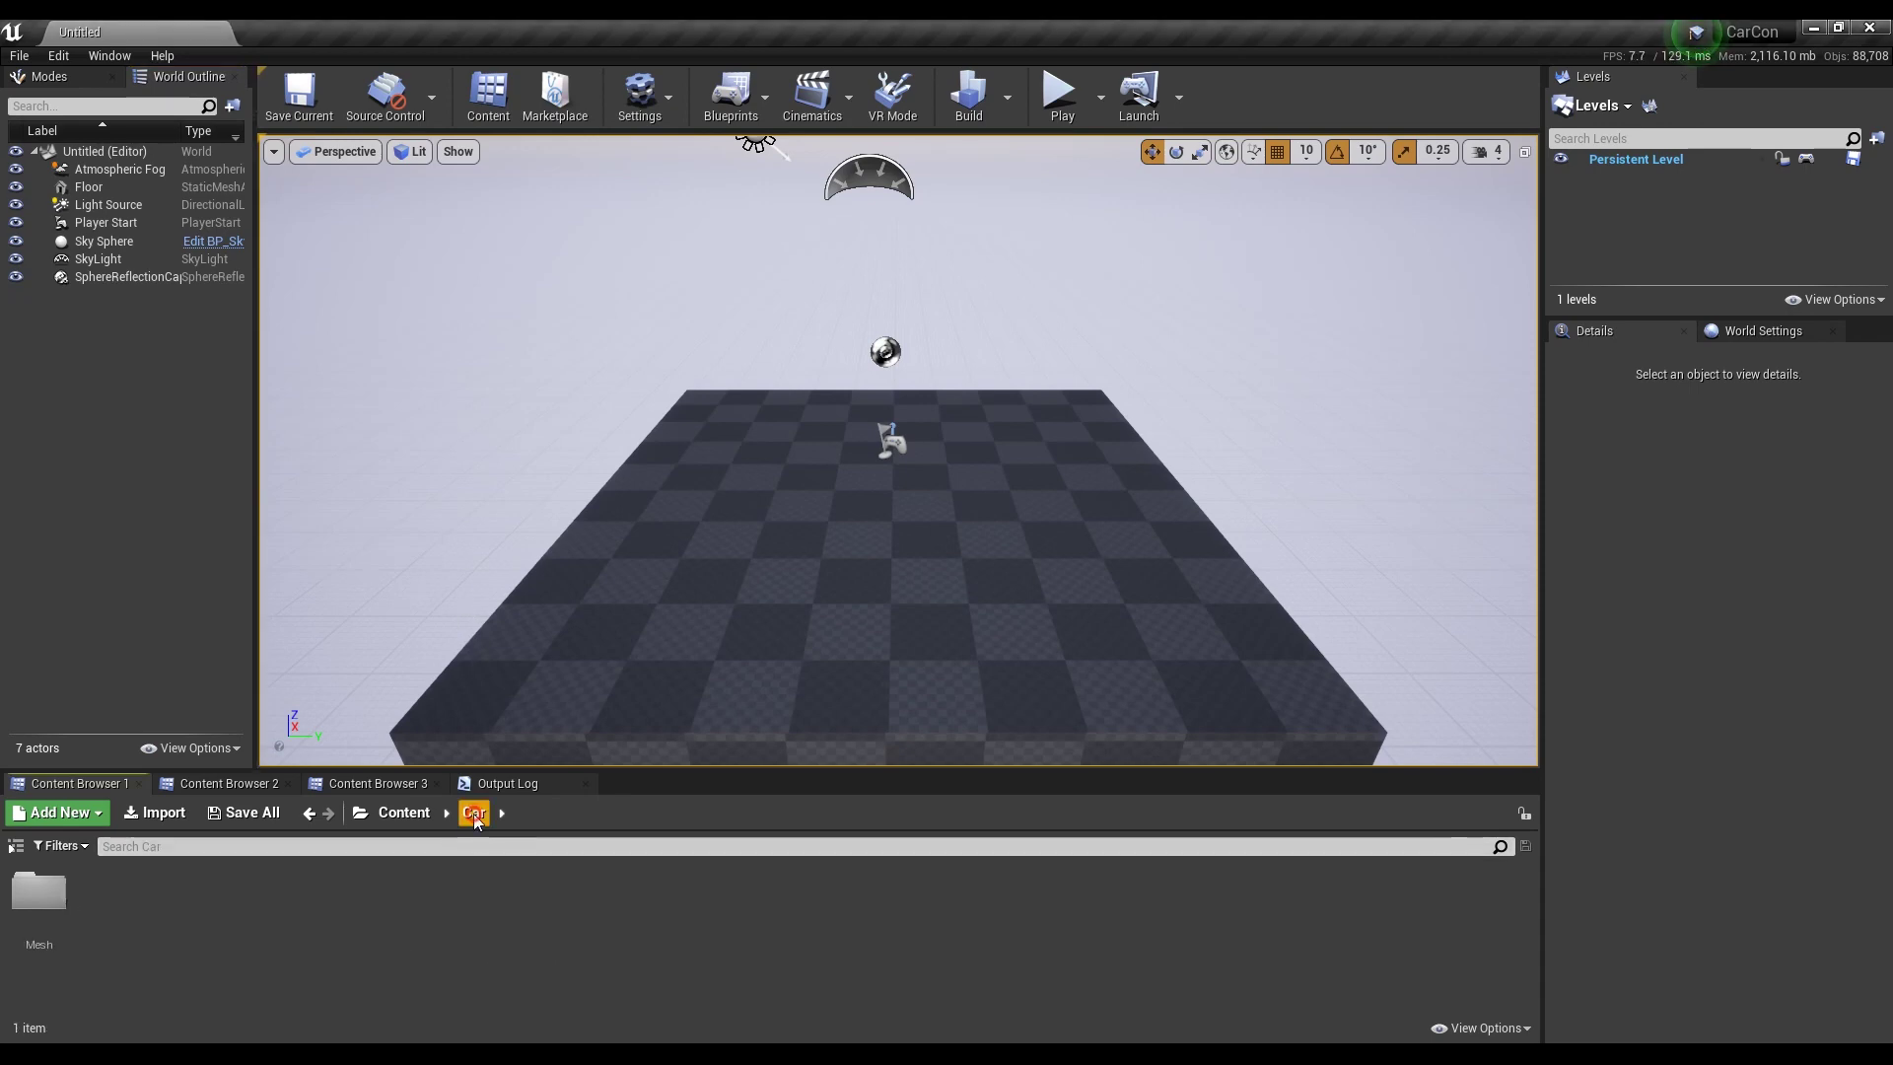
pyautogui.rightClick(434, 904)
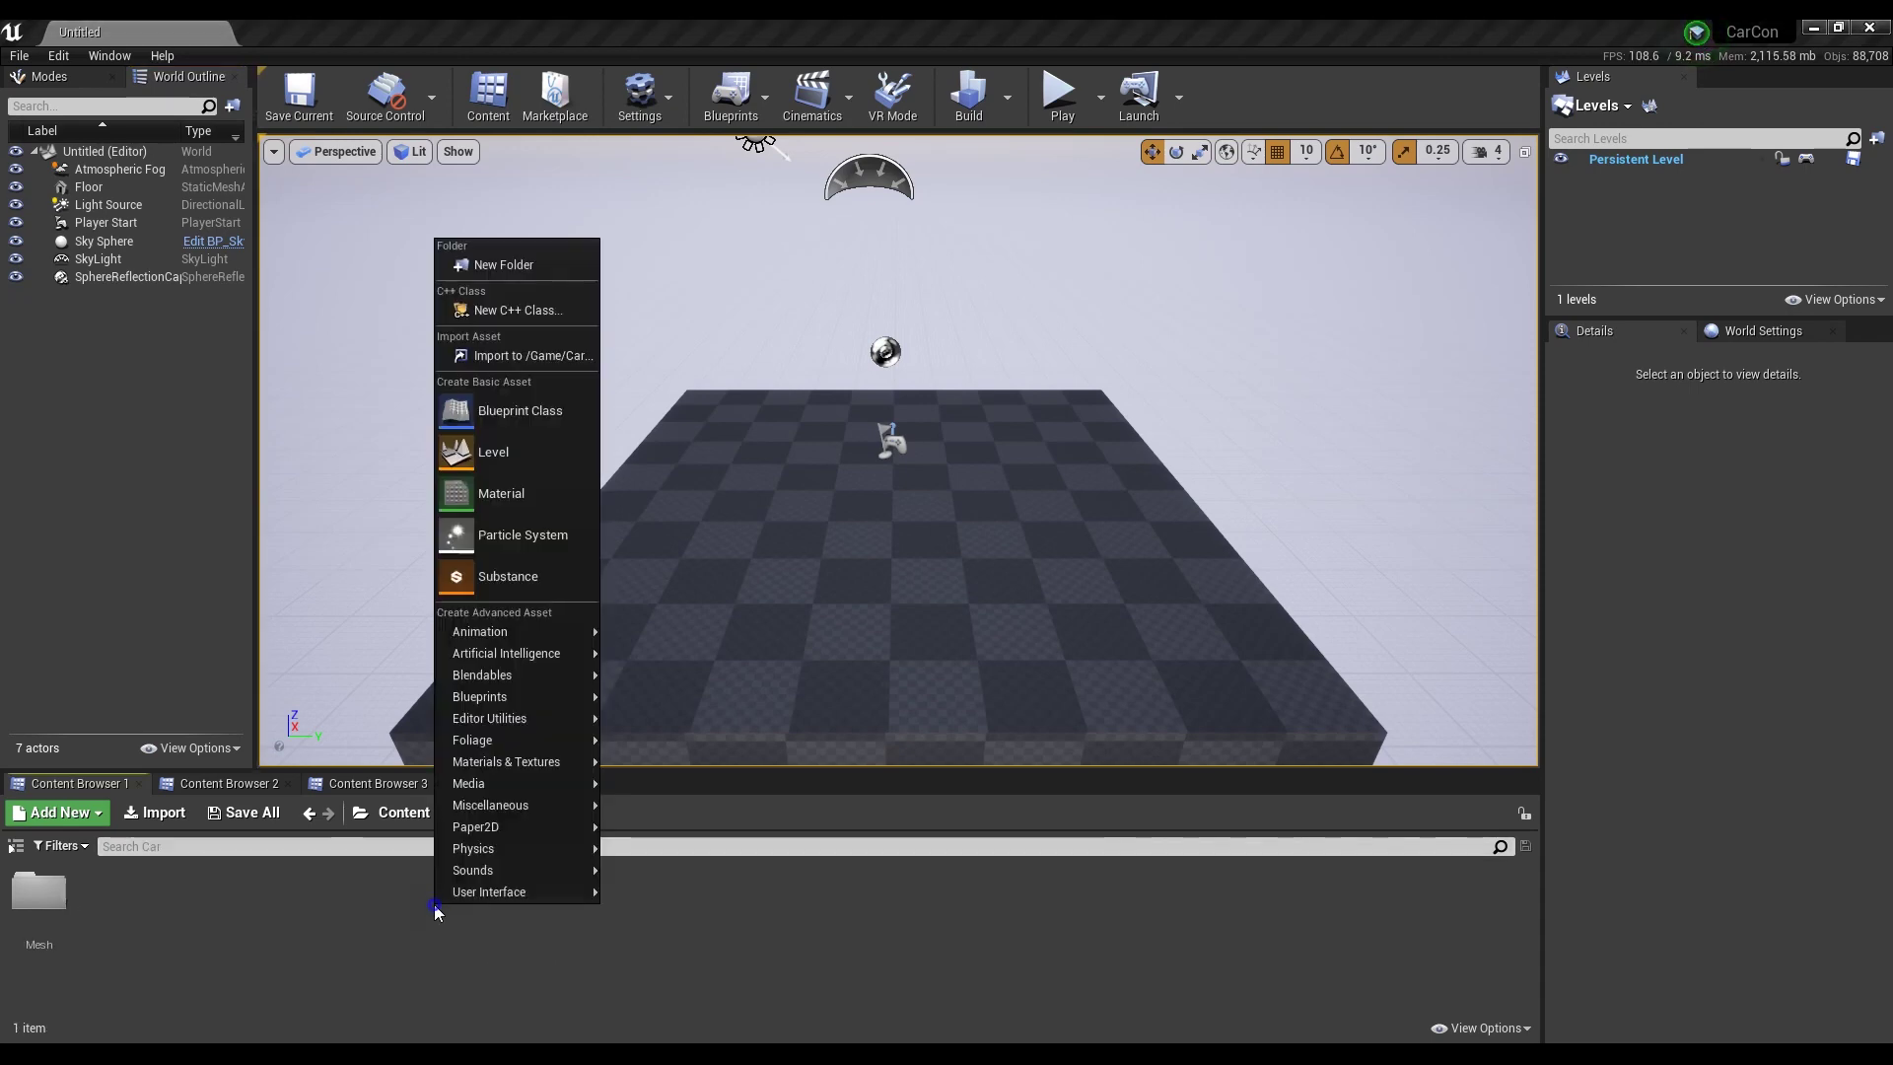
pyautogui.click(481, 410)
pyautogui.click(779, 373)
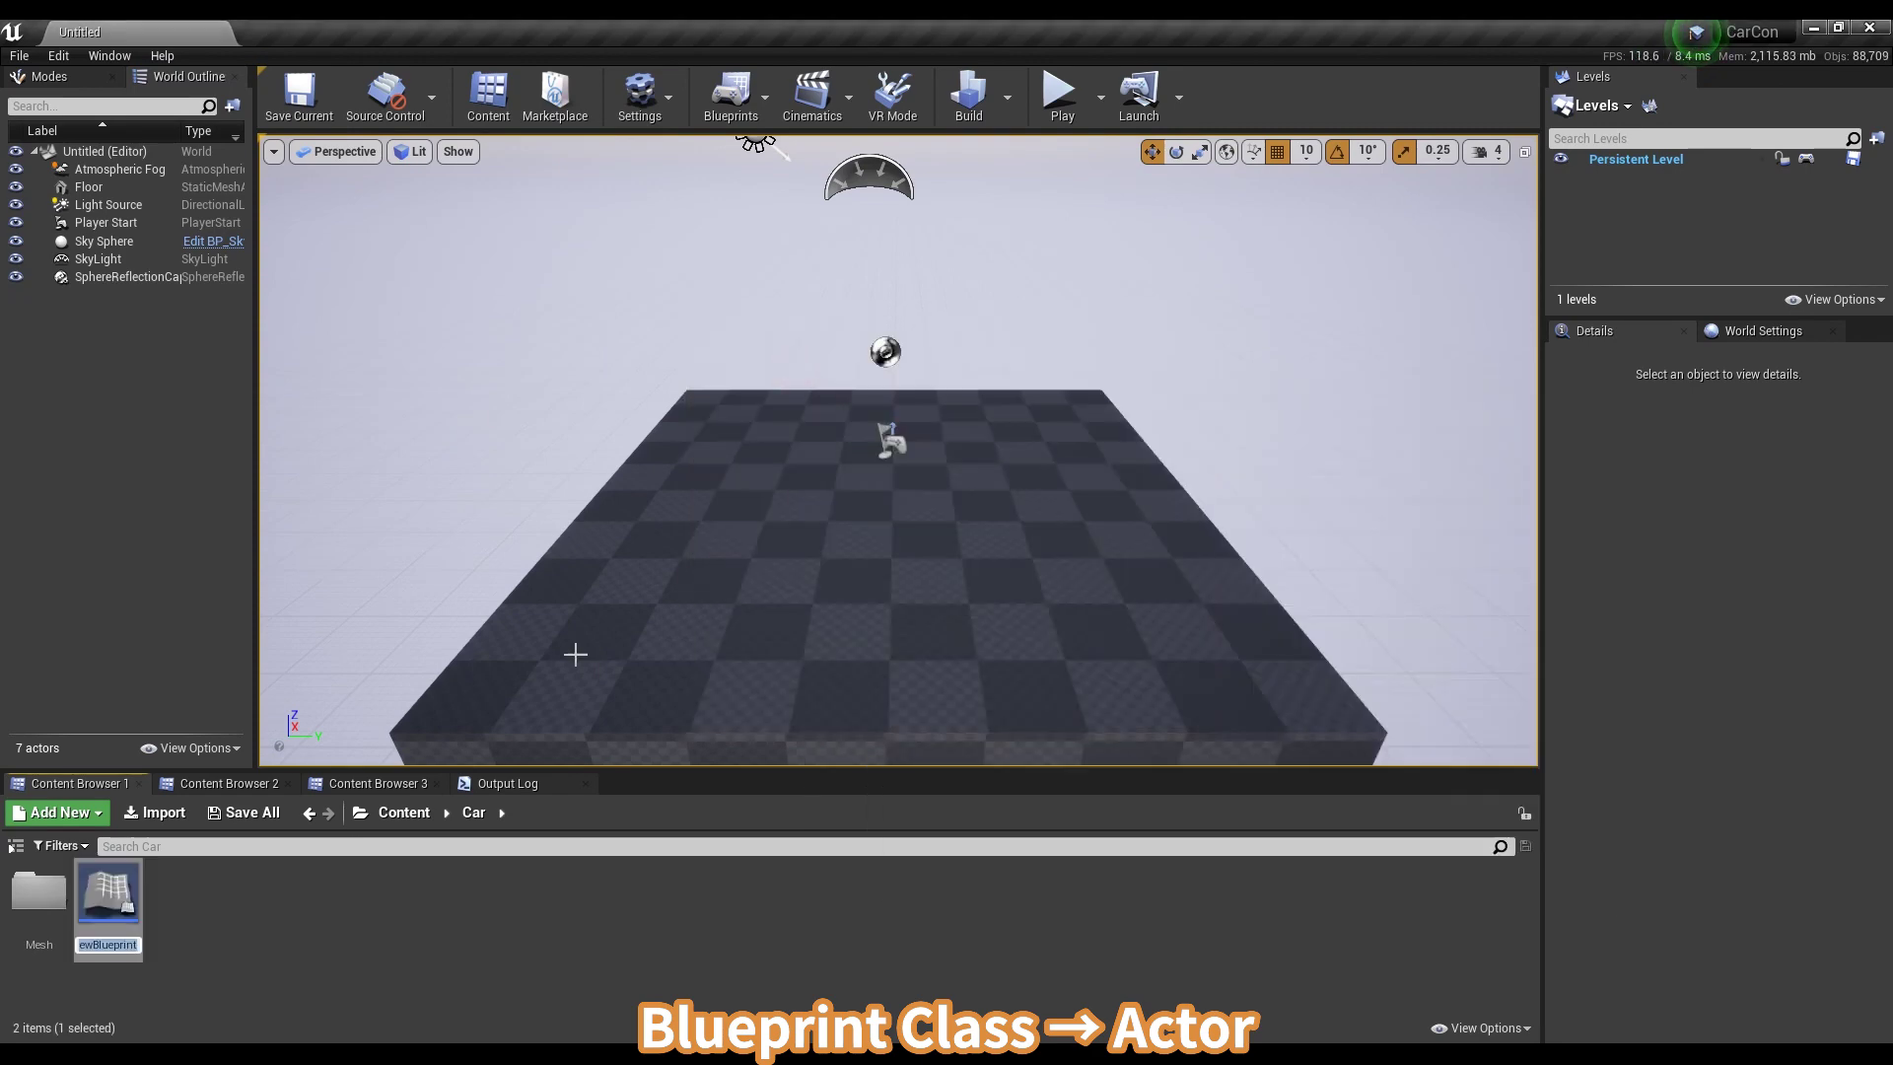
pyautogui.write('BP_')
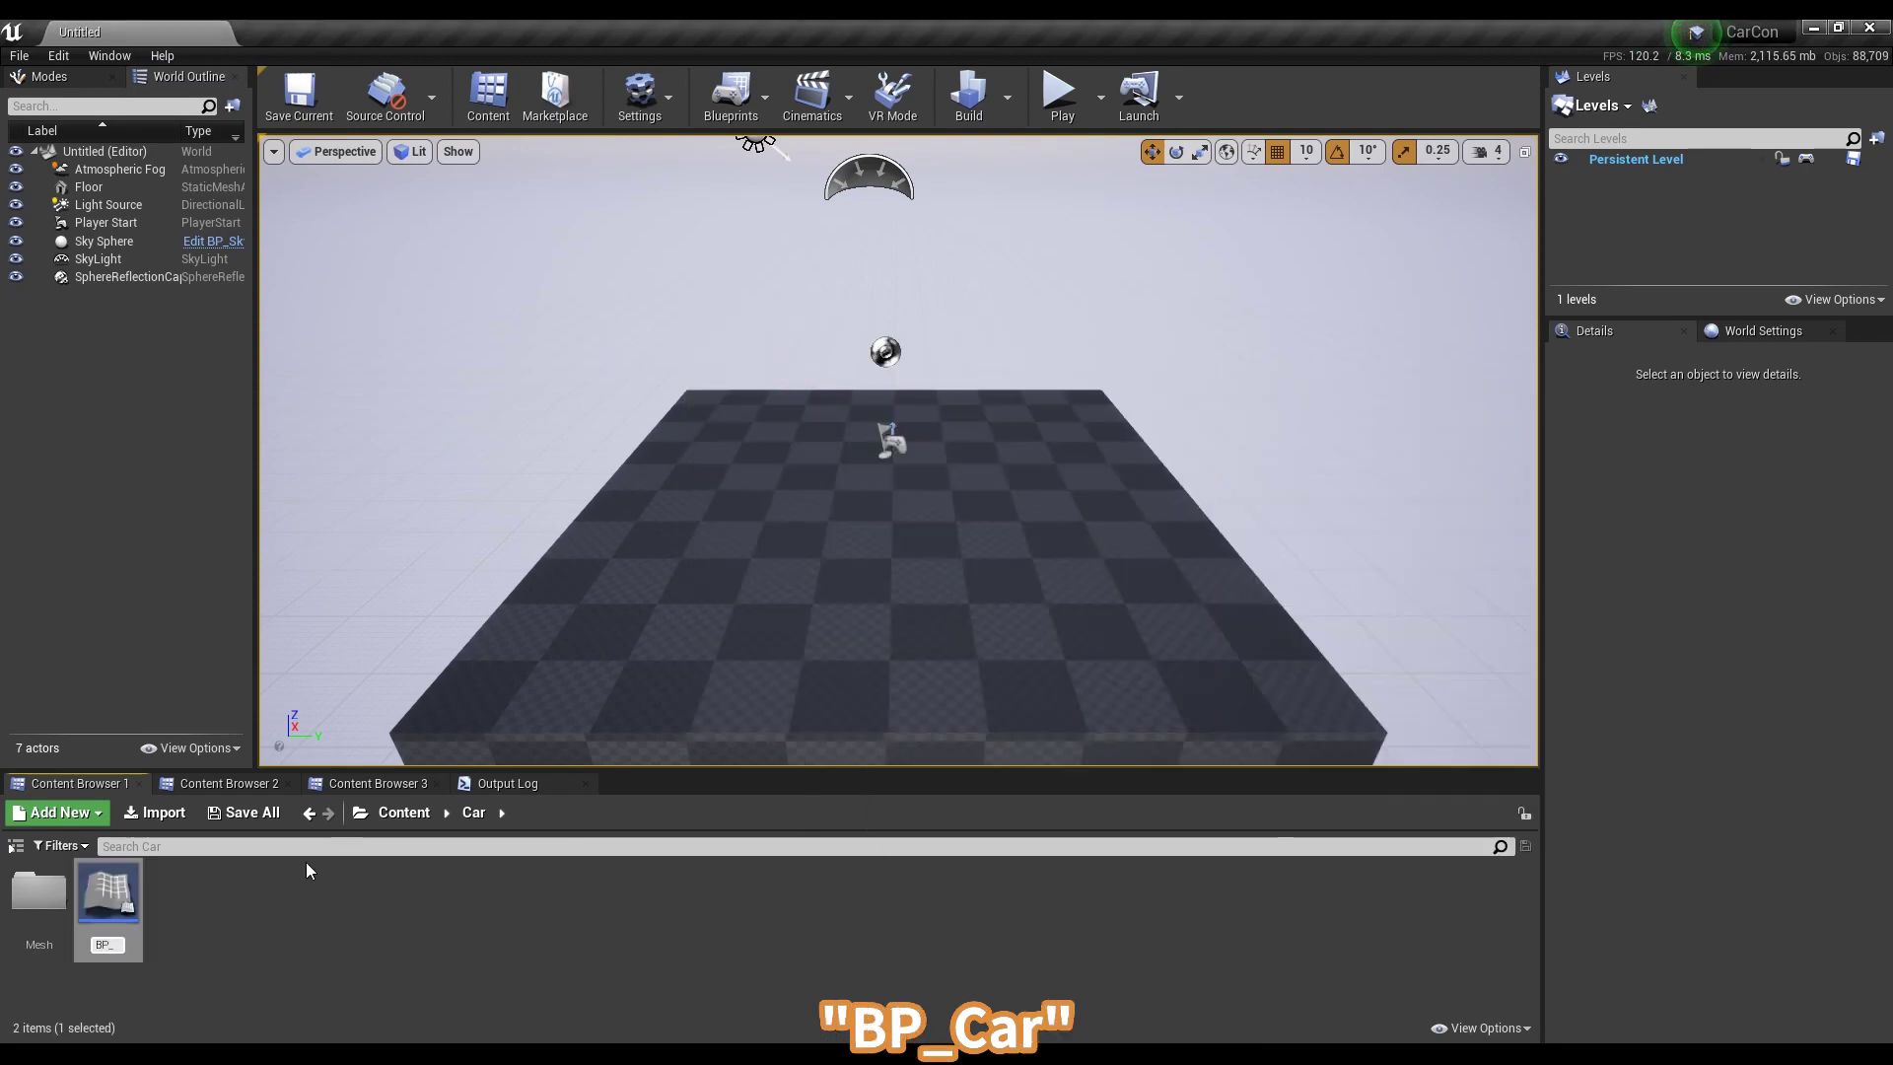
pyautogui.write('car')
pyautogui.press('BackSpace')
pyautogui.press('BackSpace')
pyautogui.press('BackSpace')
pyautogui.write('Car')
pyautogui.press('Return')
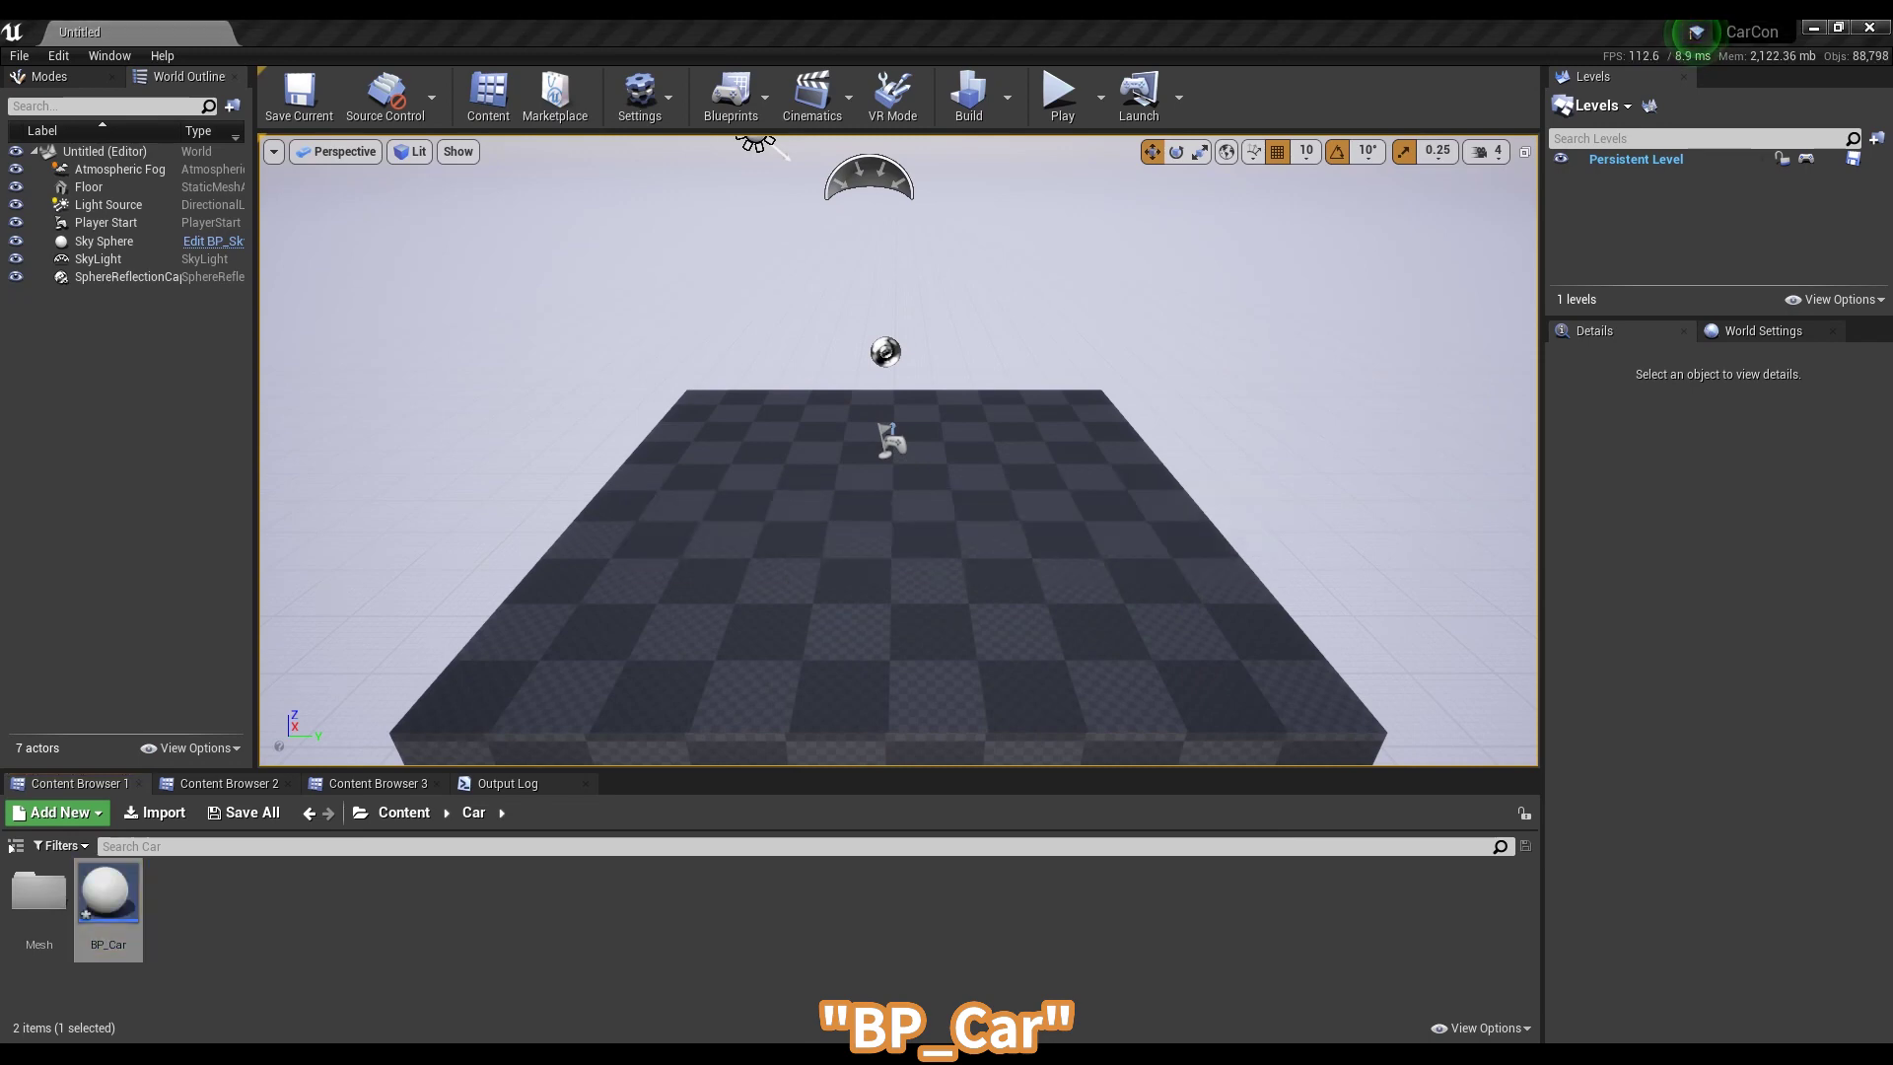
pyautogui.press('Return')
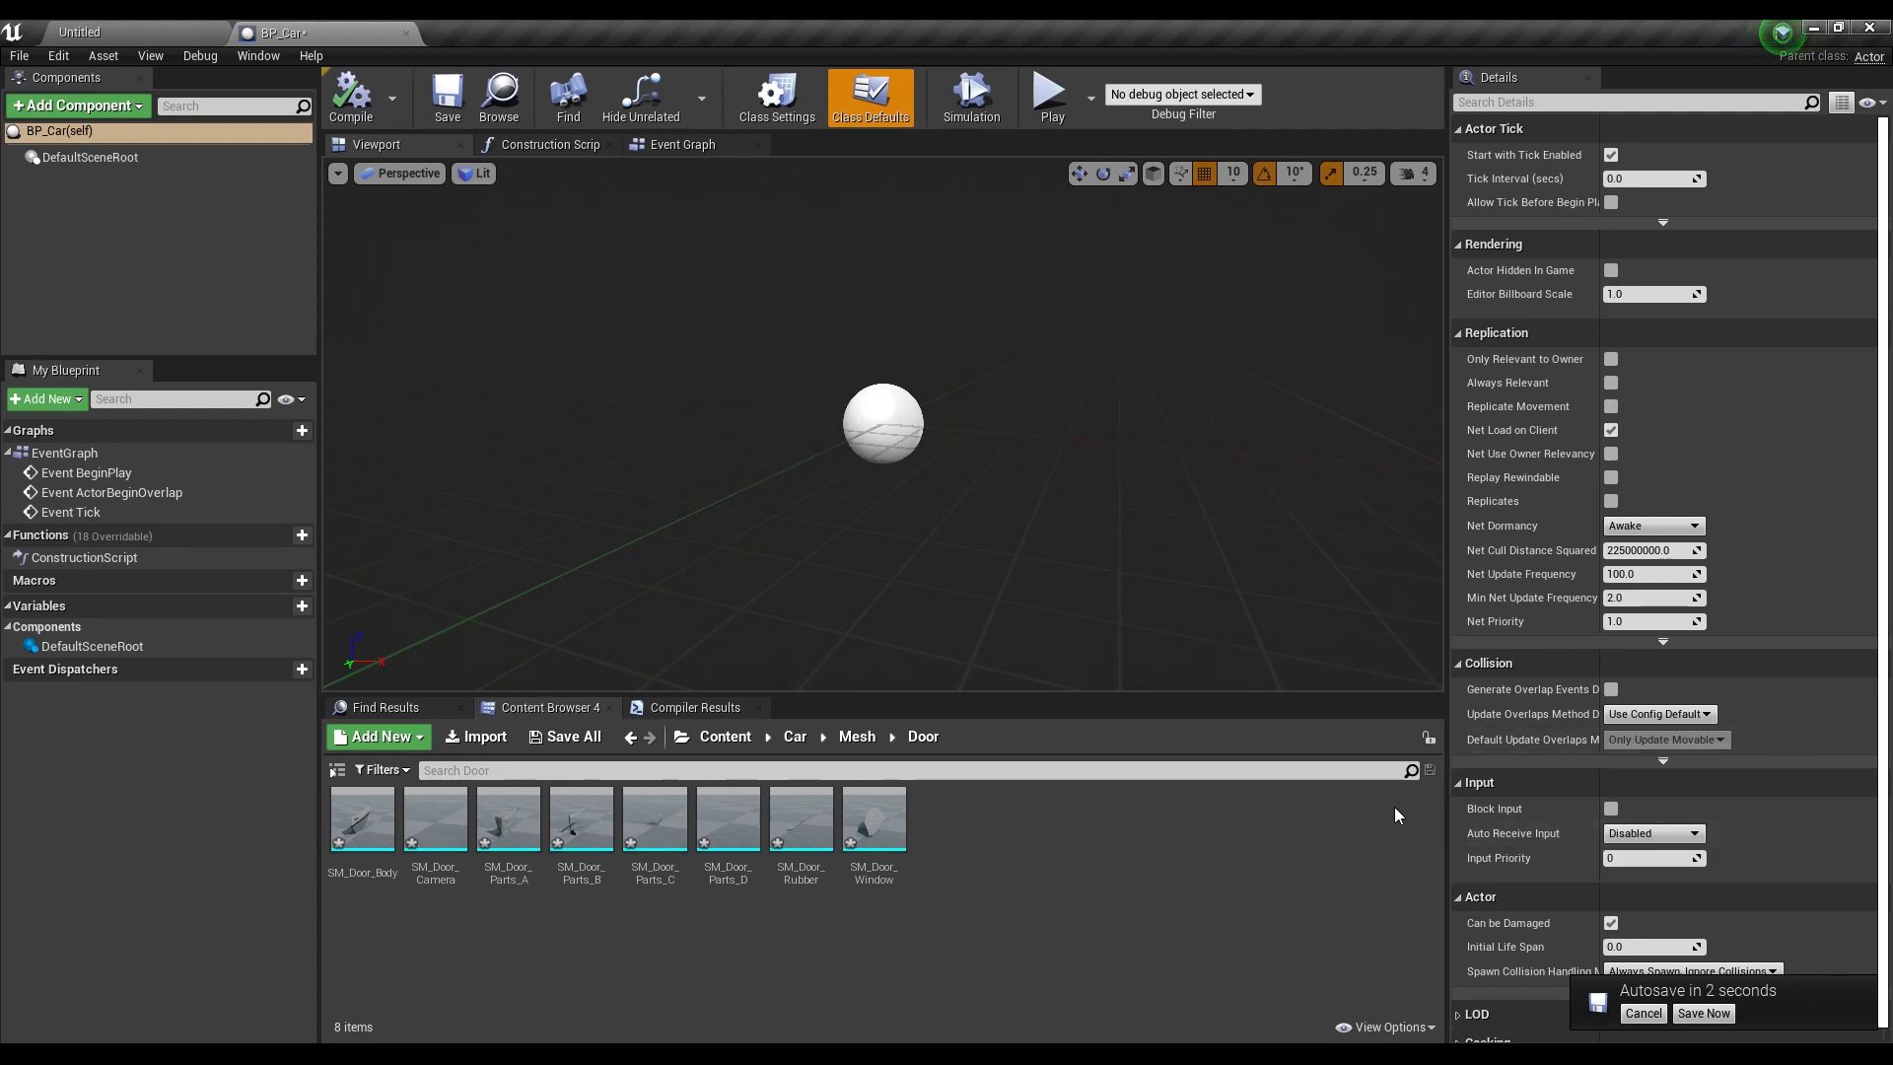
# Dock a Content Browser beside the blueprint and add a Scene component named Body
pyautogui.click(258, 55)
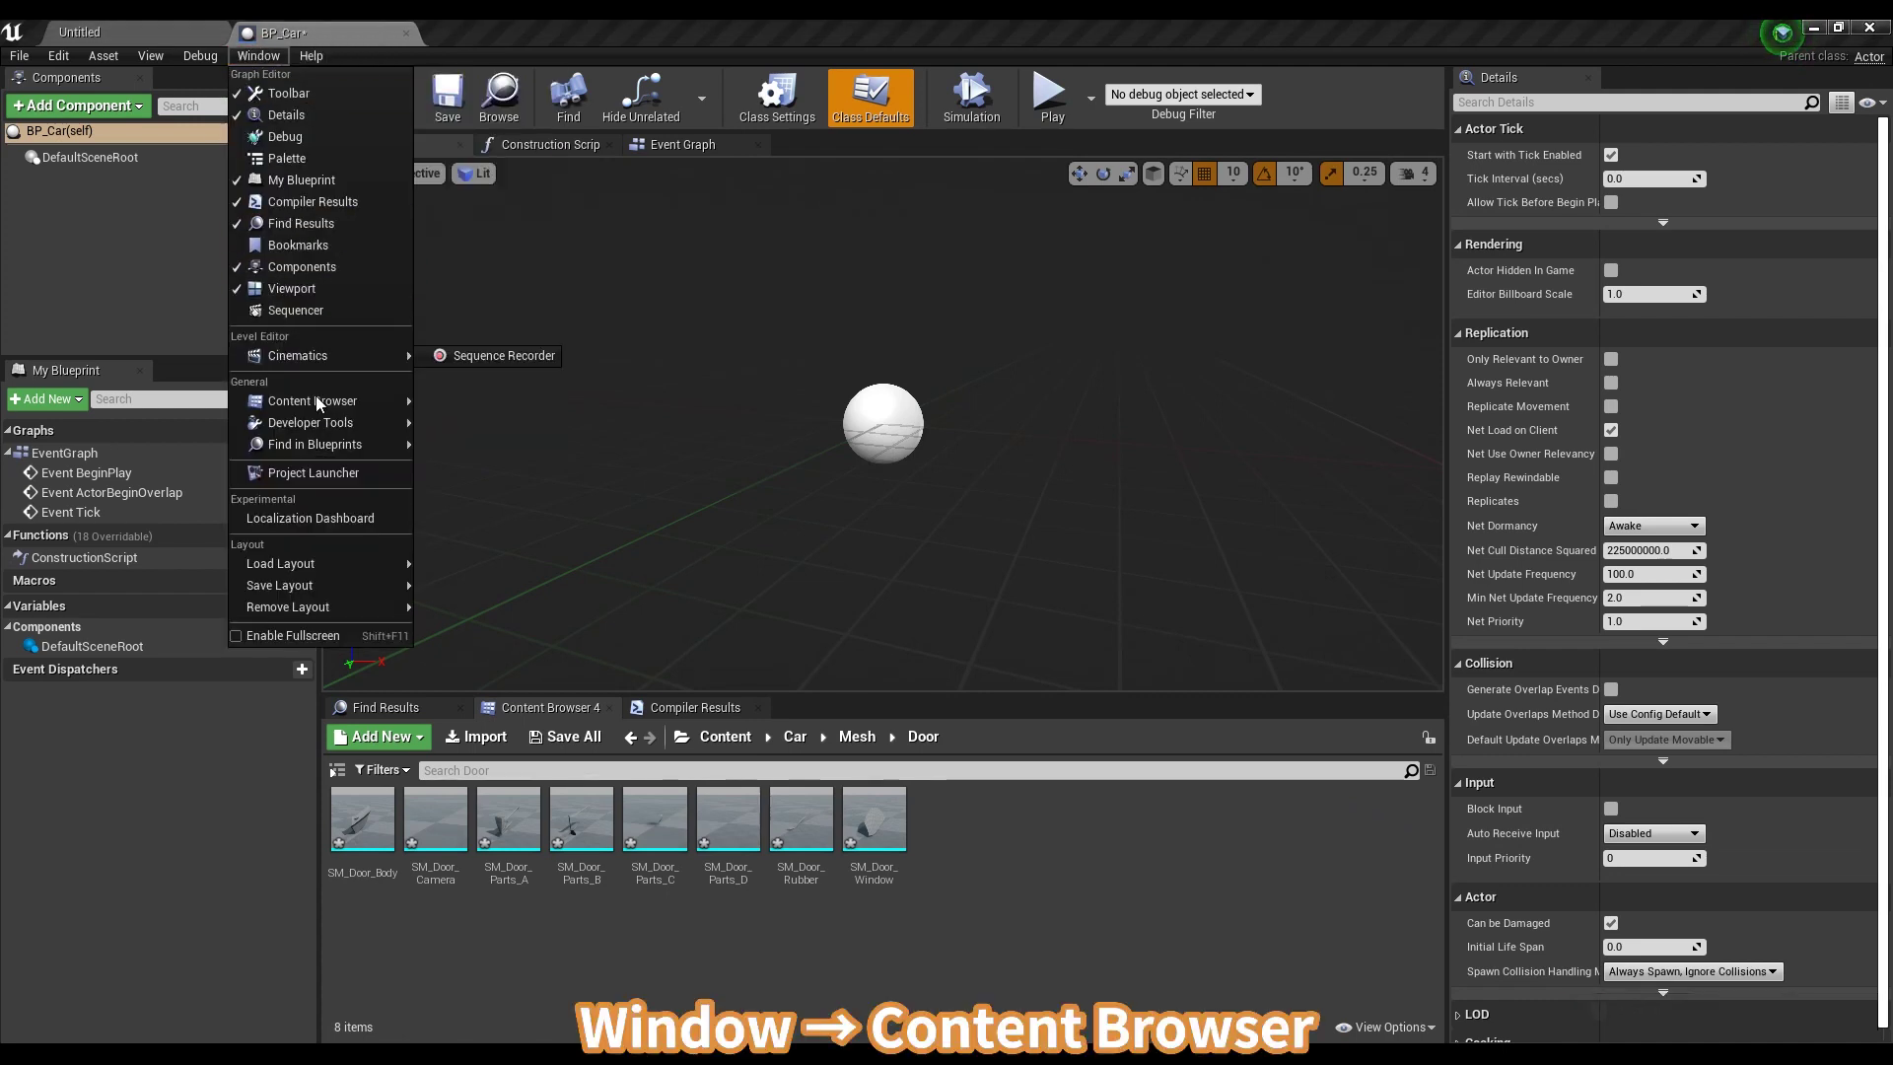
pyautogui.moveTo(326, 400)
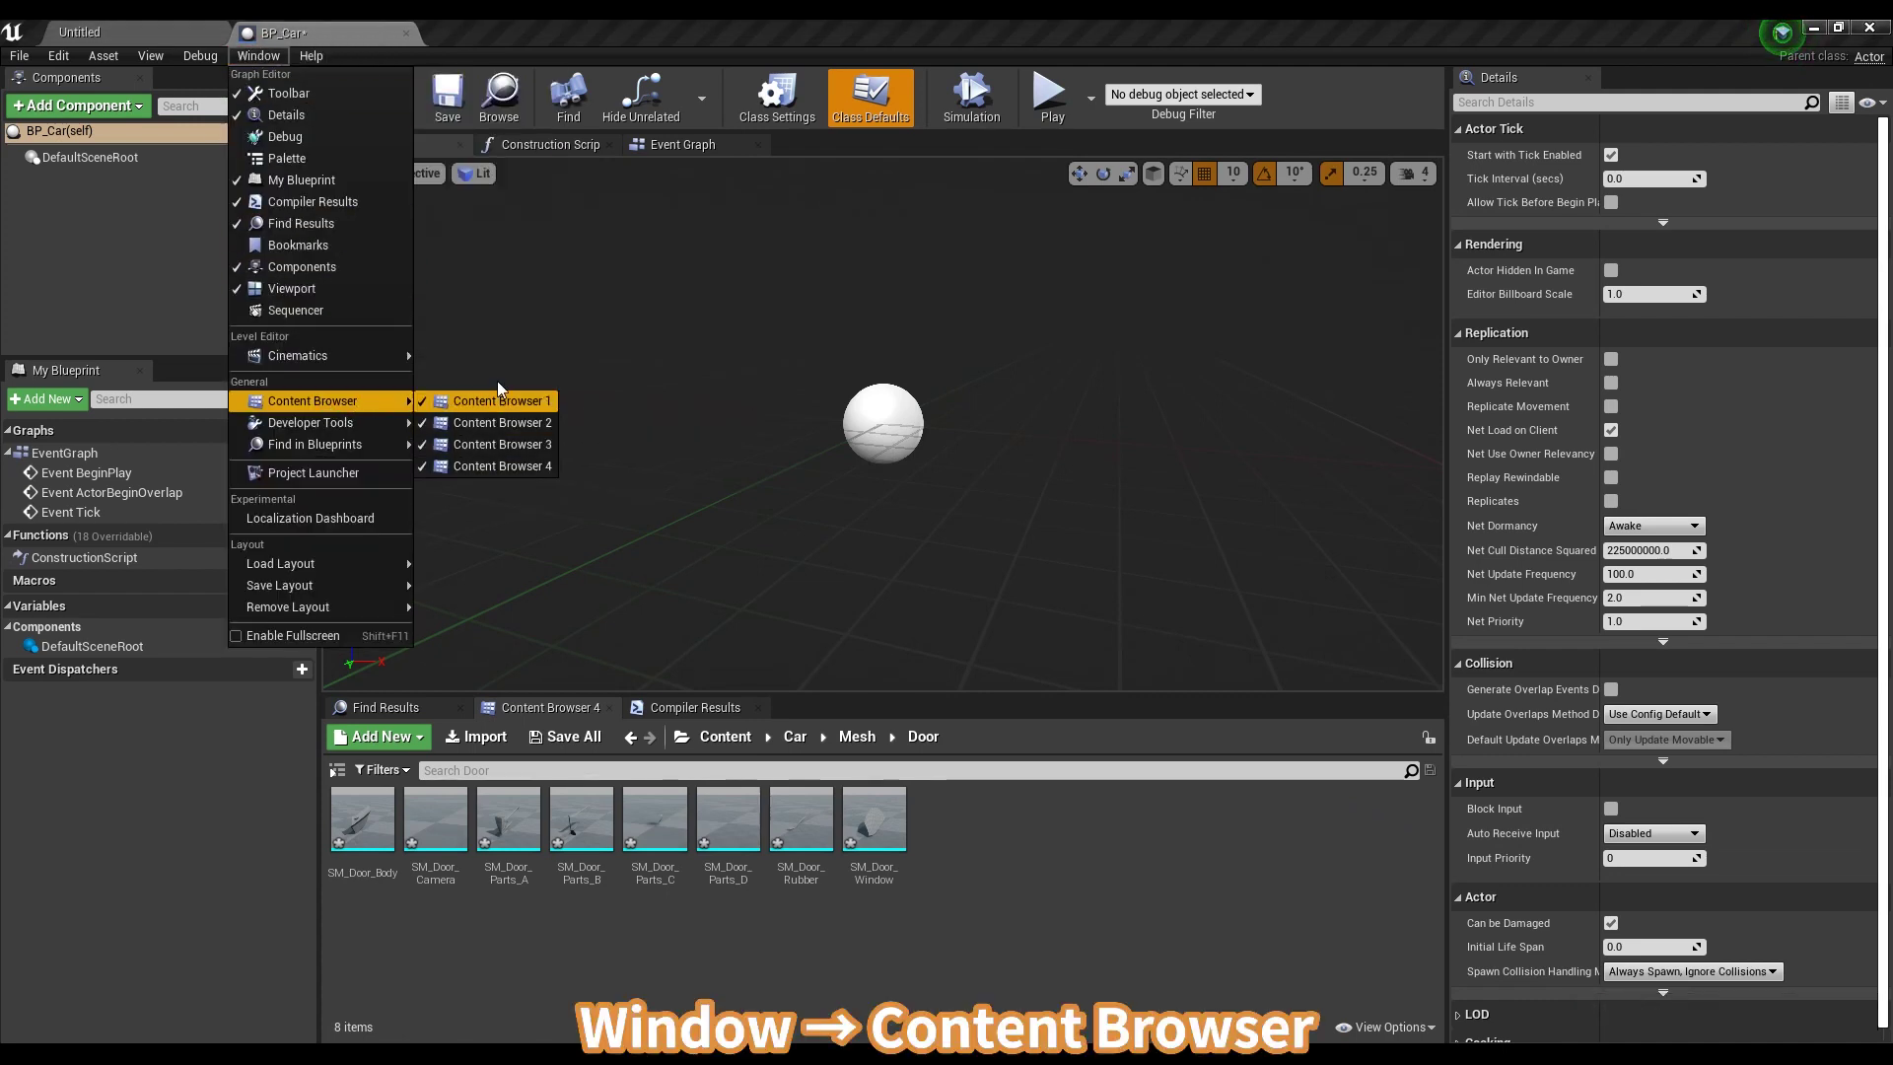
pyautogui.click(520, 422)
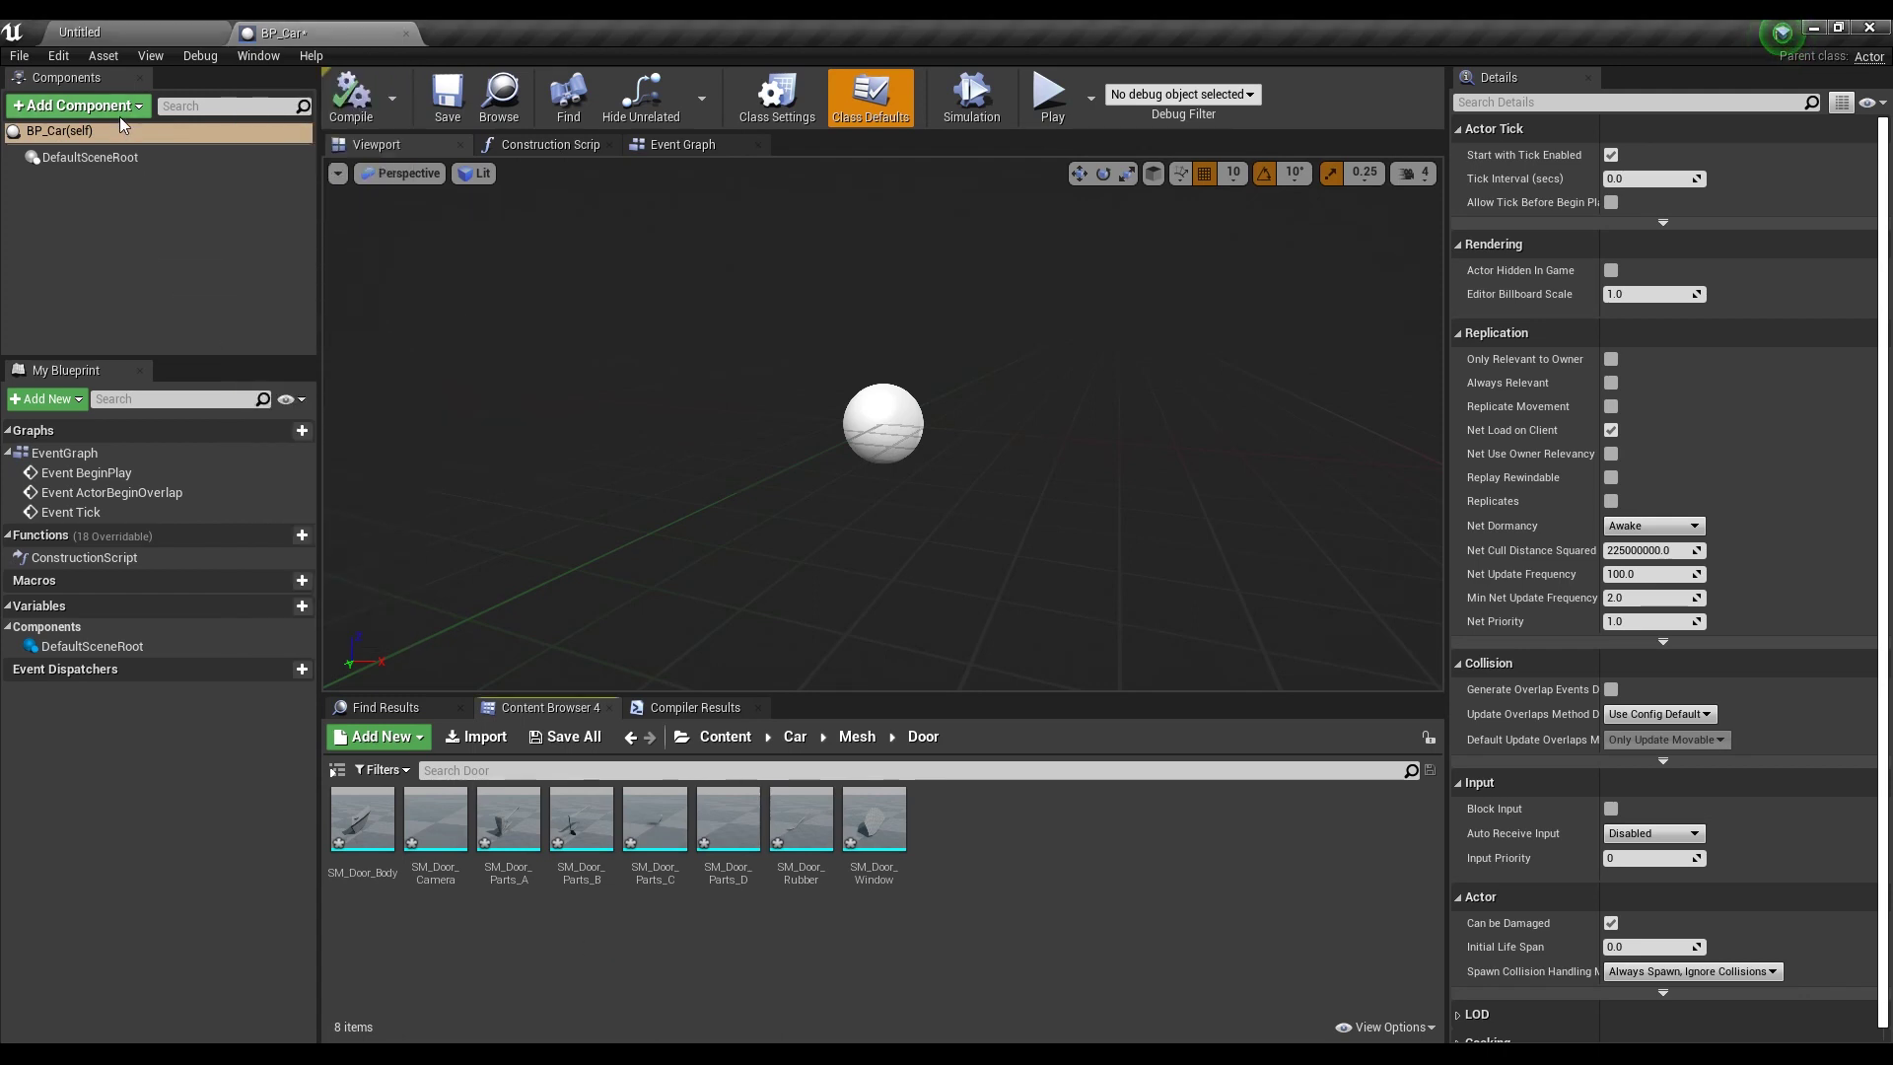
pyautogui.click(96, 108)
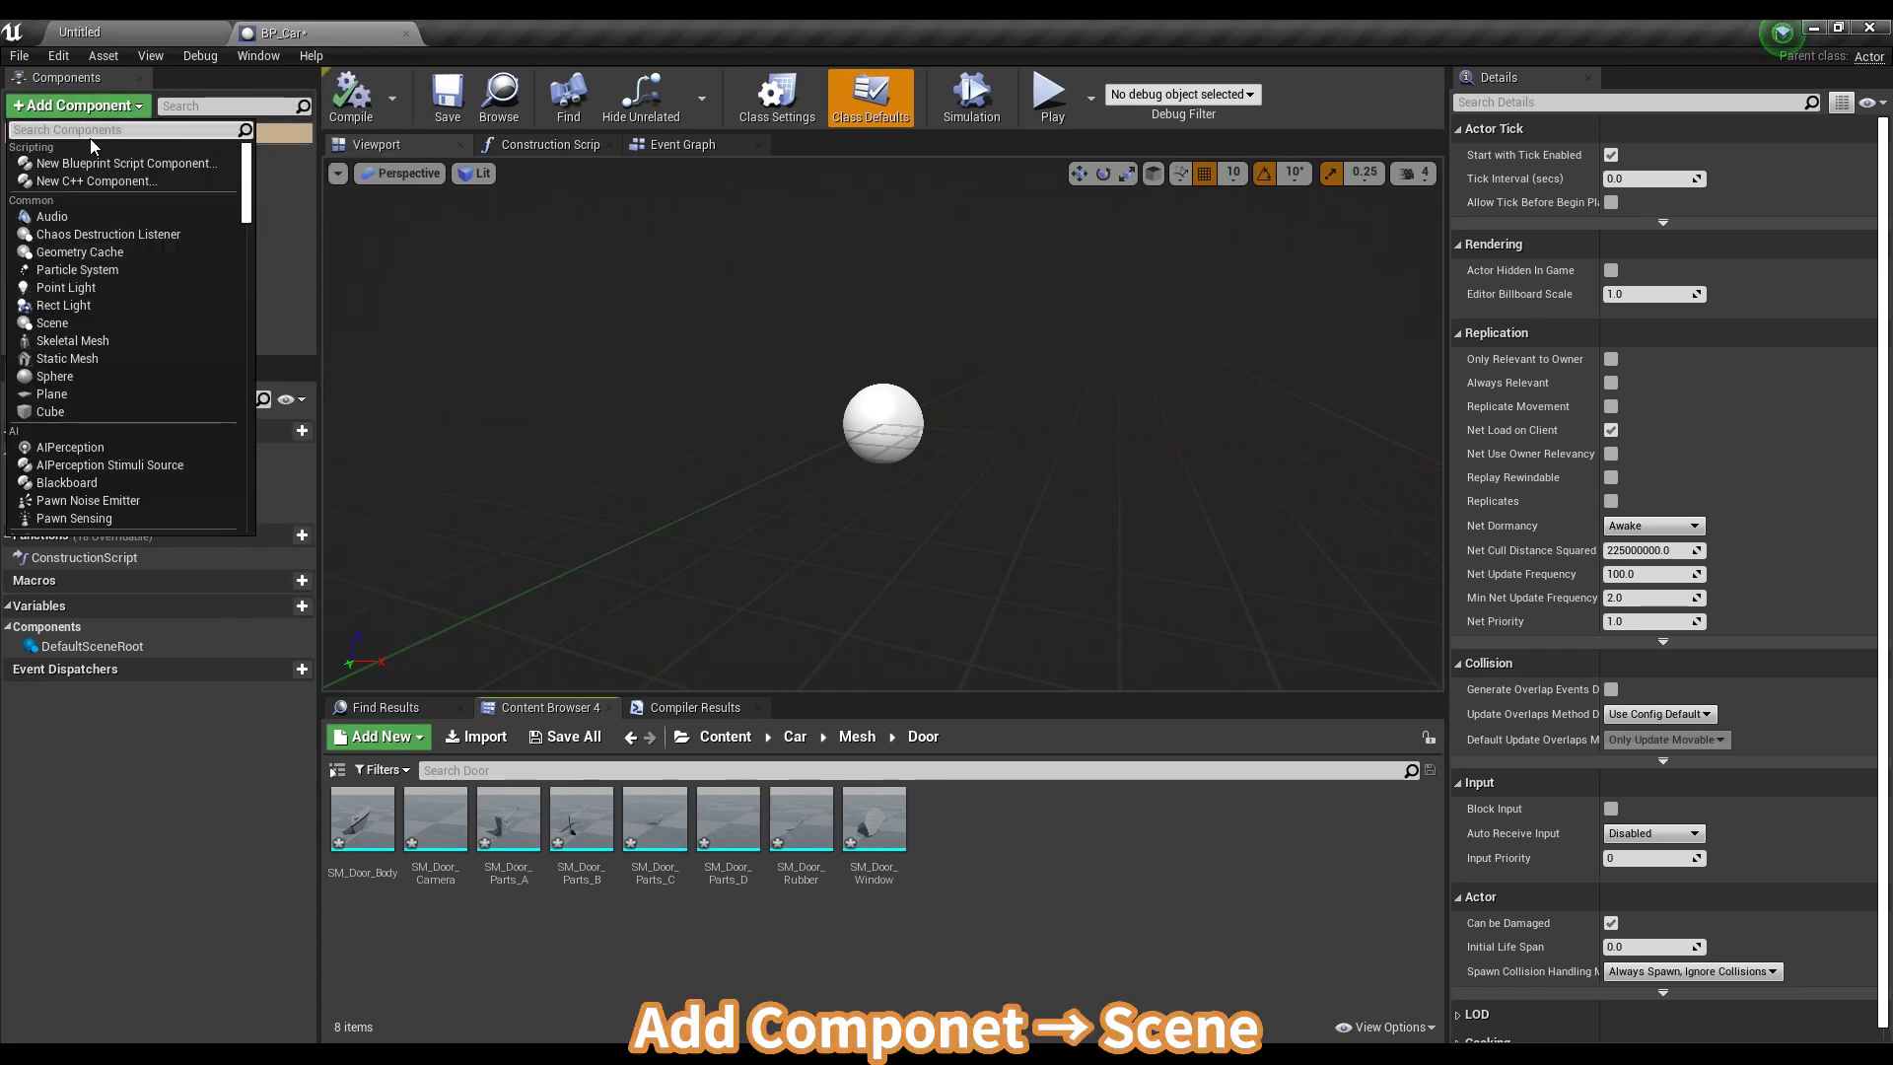
pyautogui.write('scene')
pyautogui.press('Down')
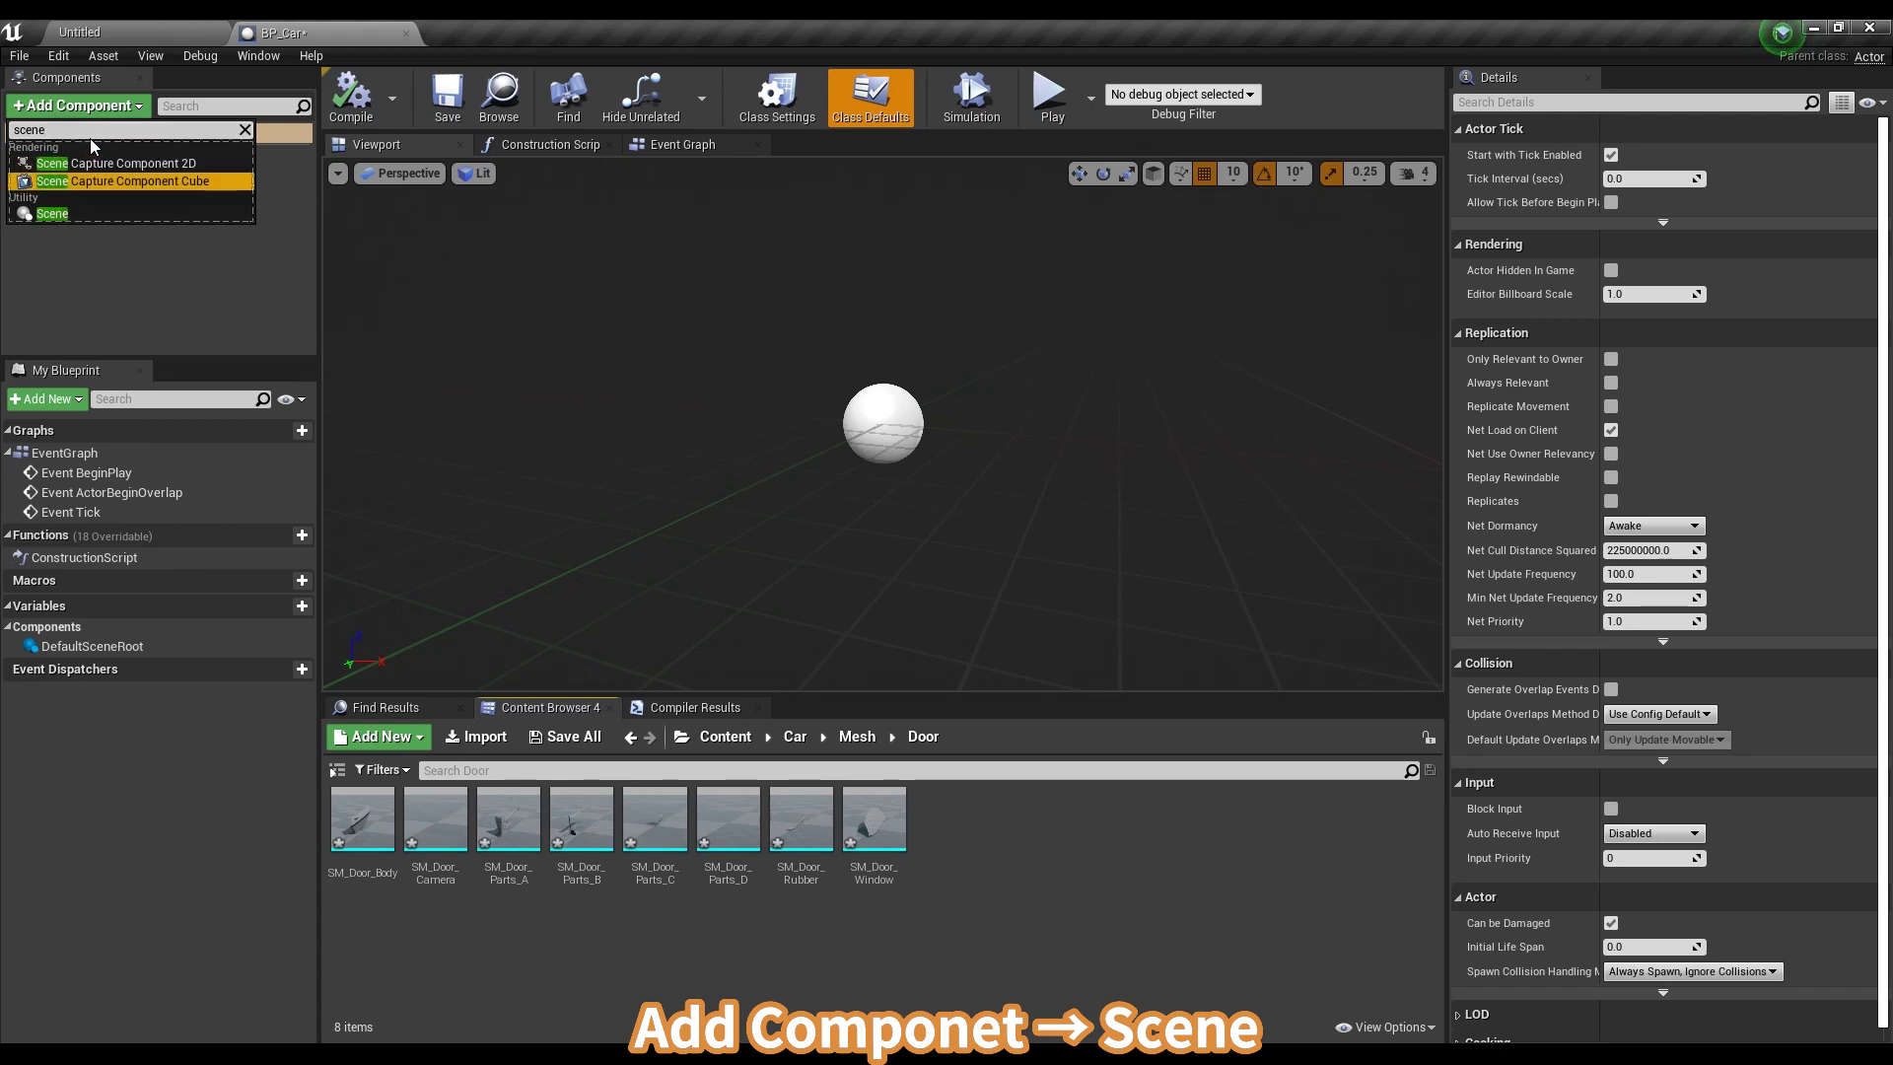
pyautogui.press('Down')
pyautogui.press('Return')
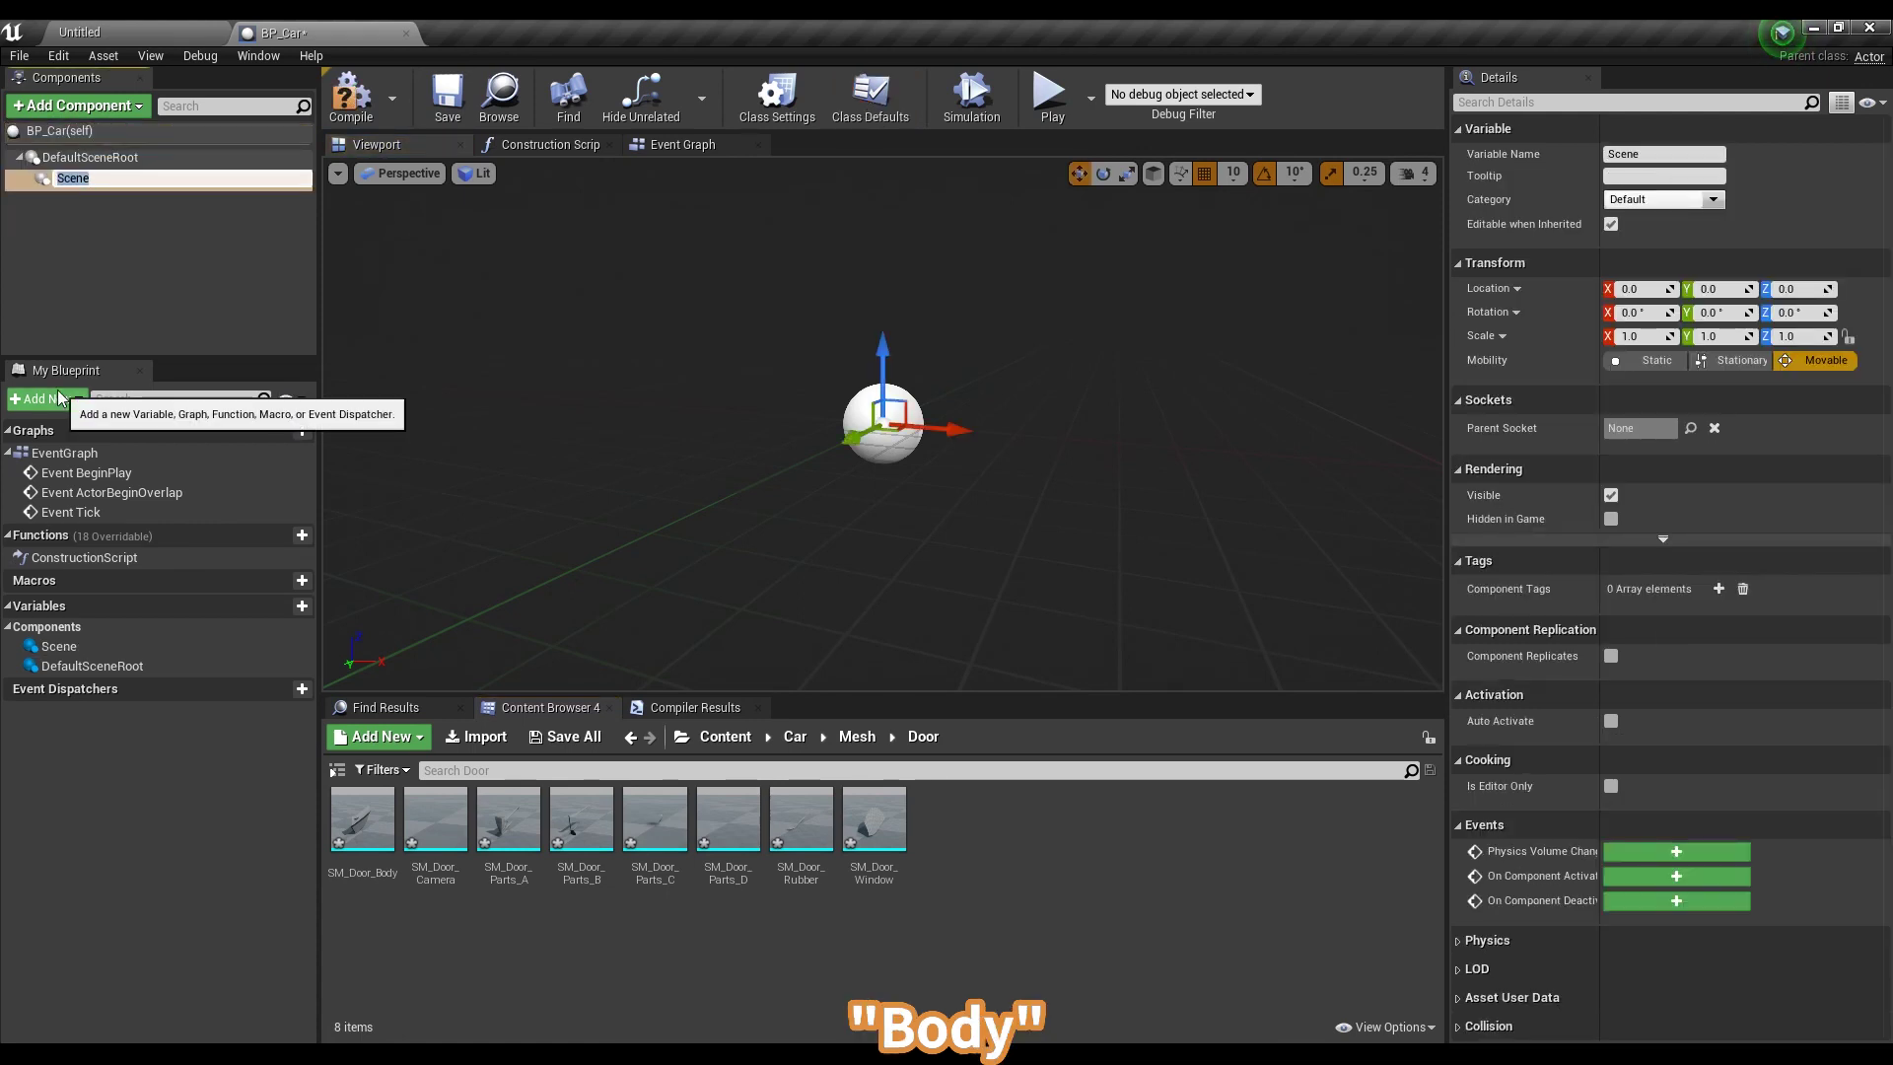
pyautogui.write('Body')
pyautogui.press('Return')
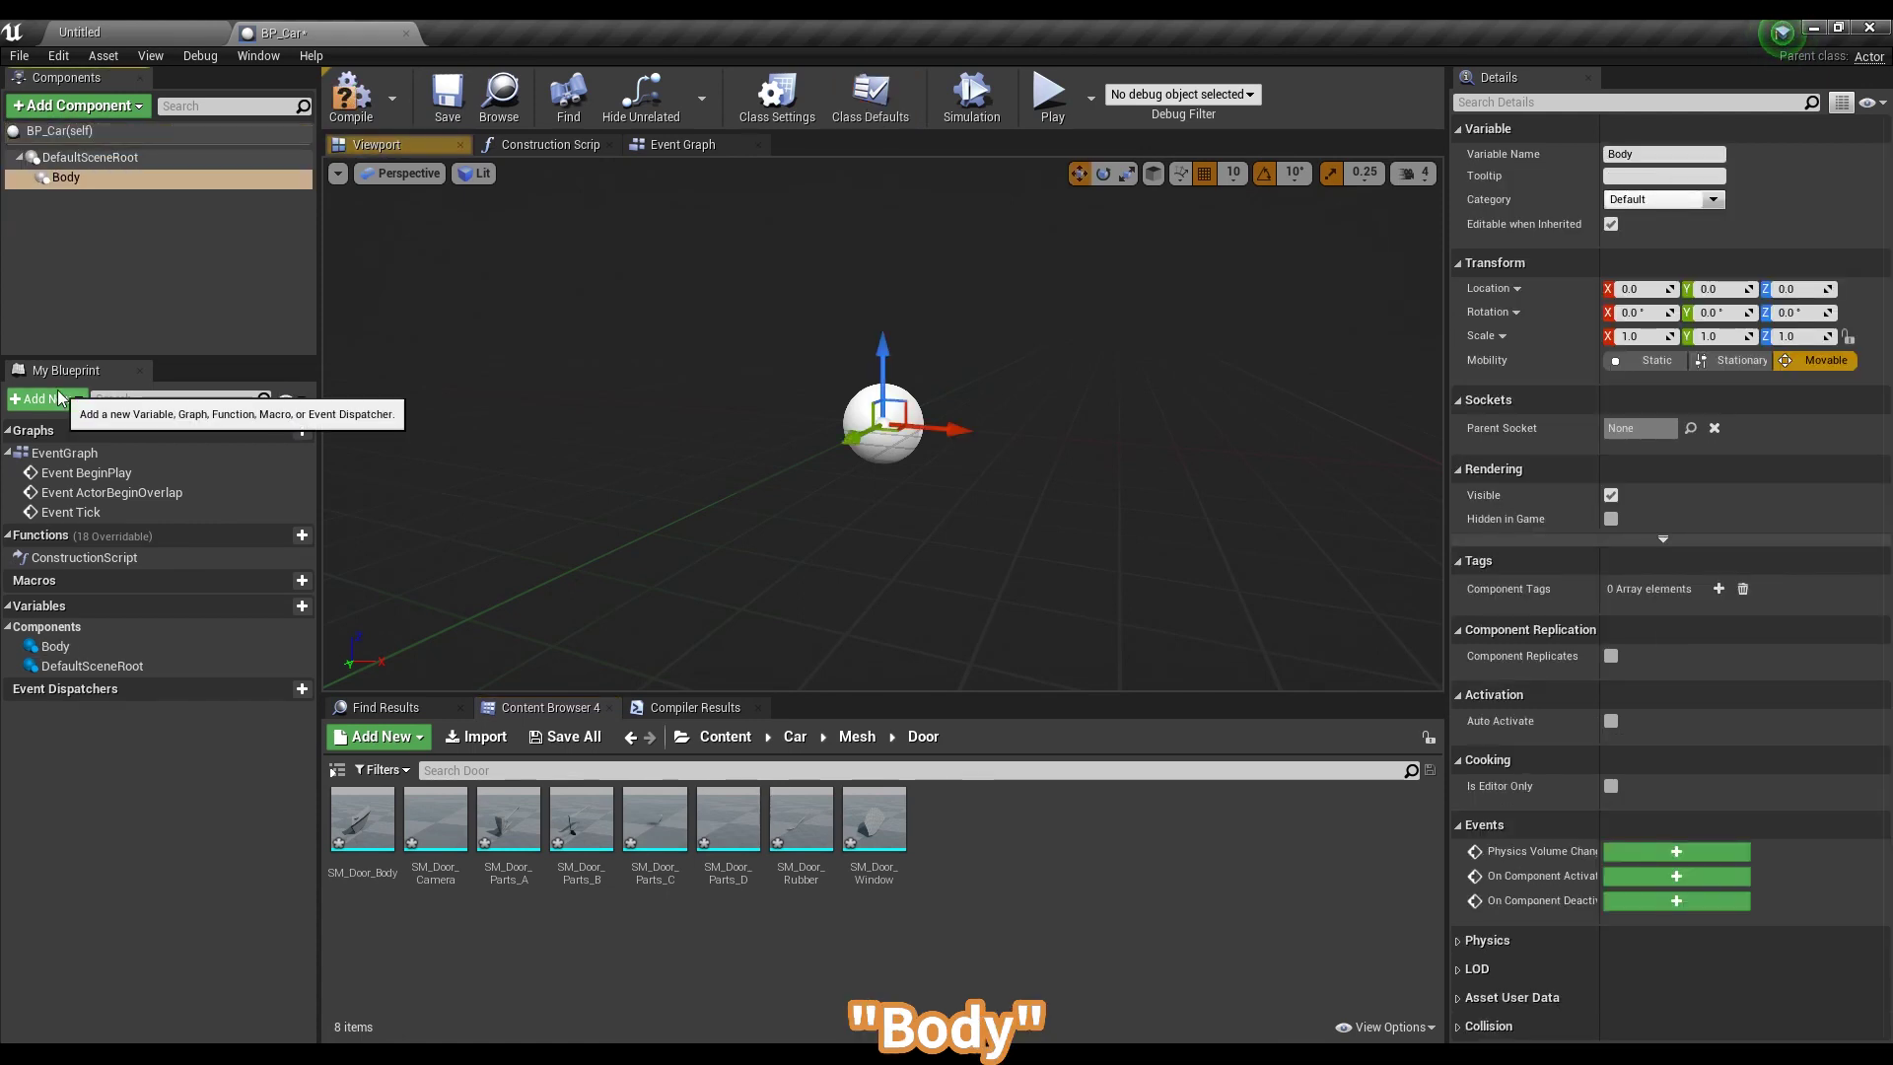
# Drag SM_Base, SM_Base2, SM_Body_A and SM_Body_B from Mesh/Body onto the Body component
pyautogui.click(857, 736)
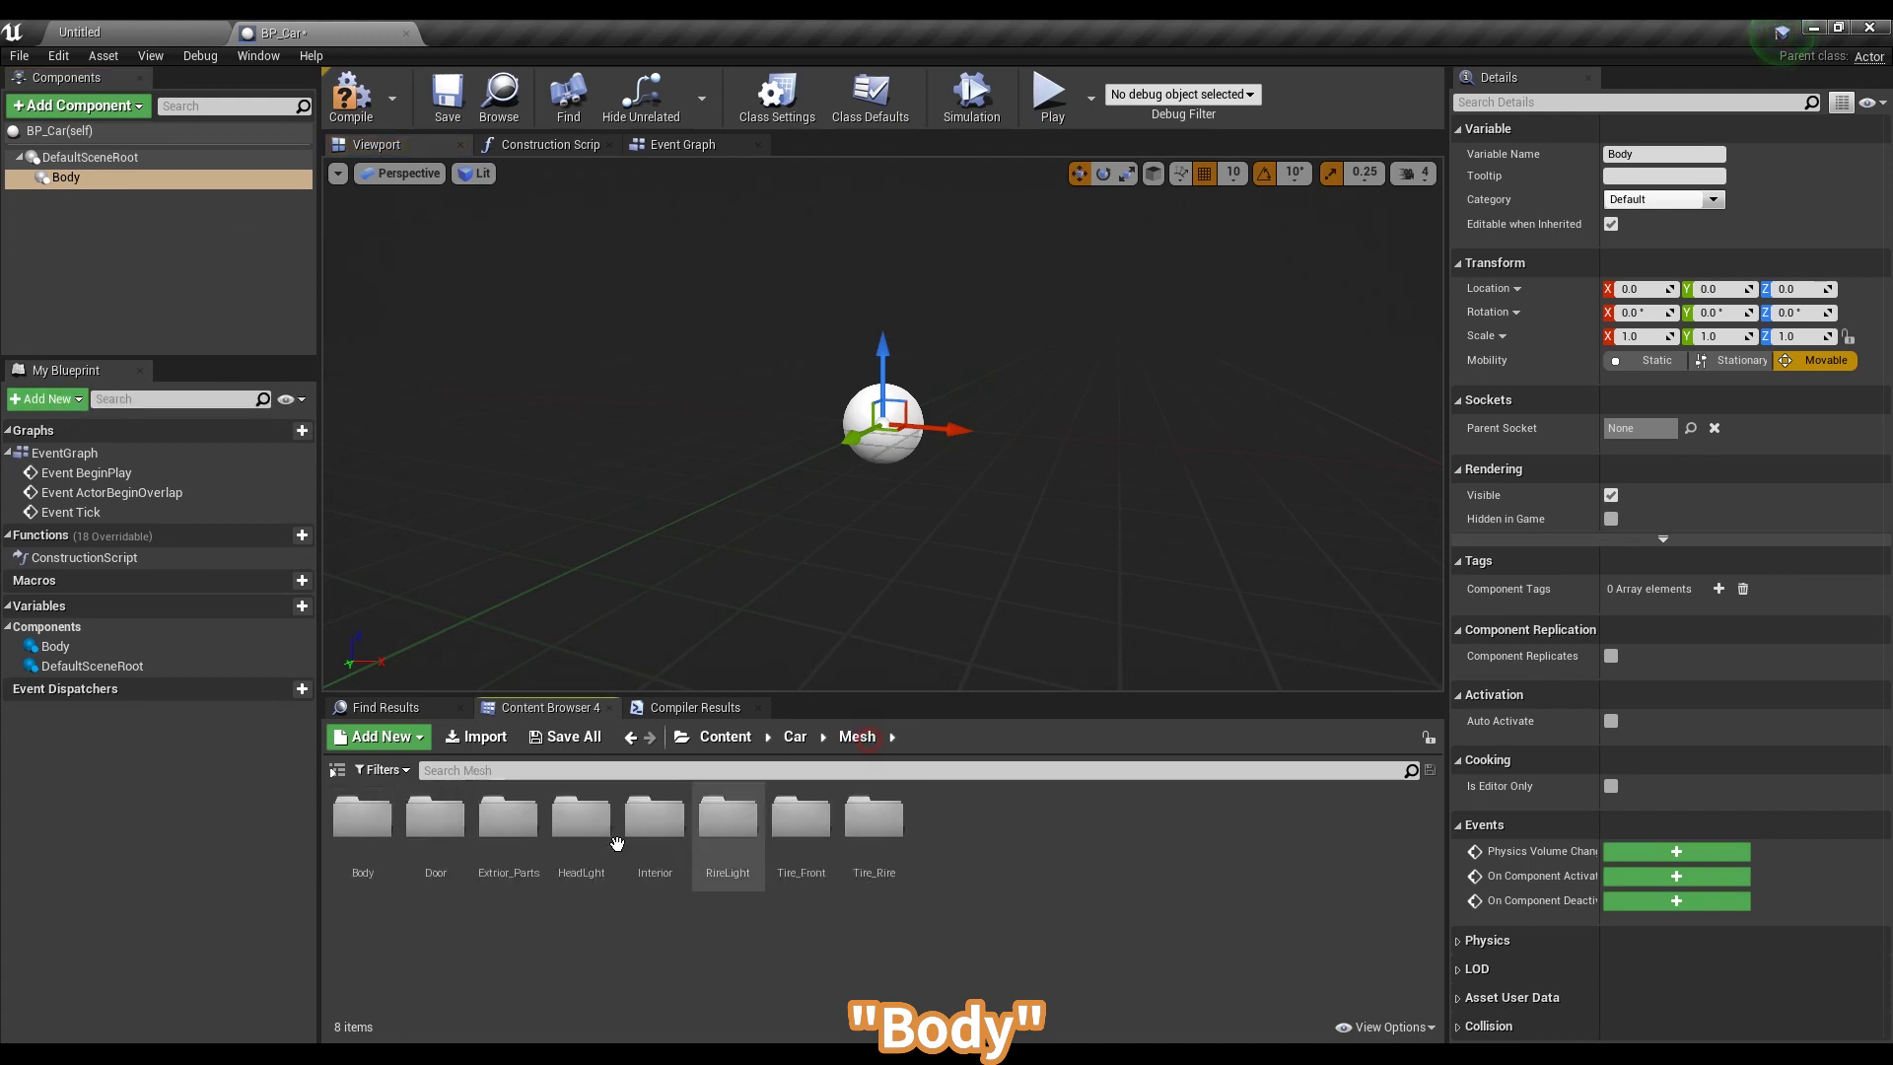
pyautogui.click(367, 826)
pyautogui.doubleClick(373, 831)
pyautogui.click(373, 831)
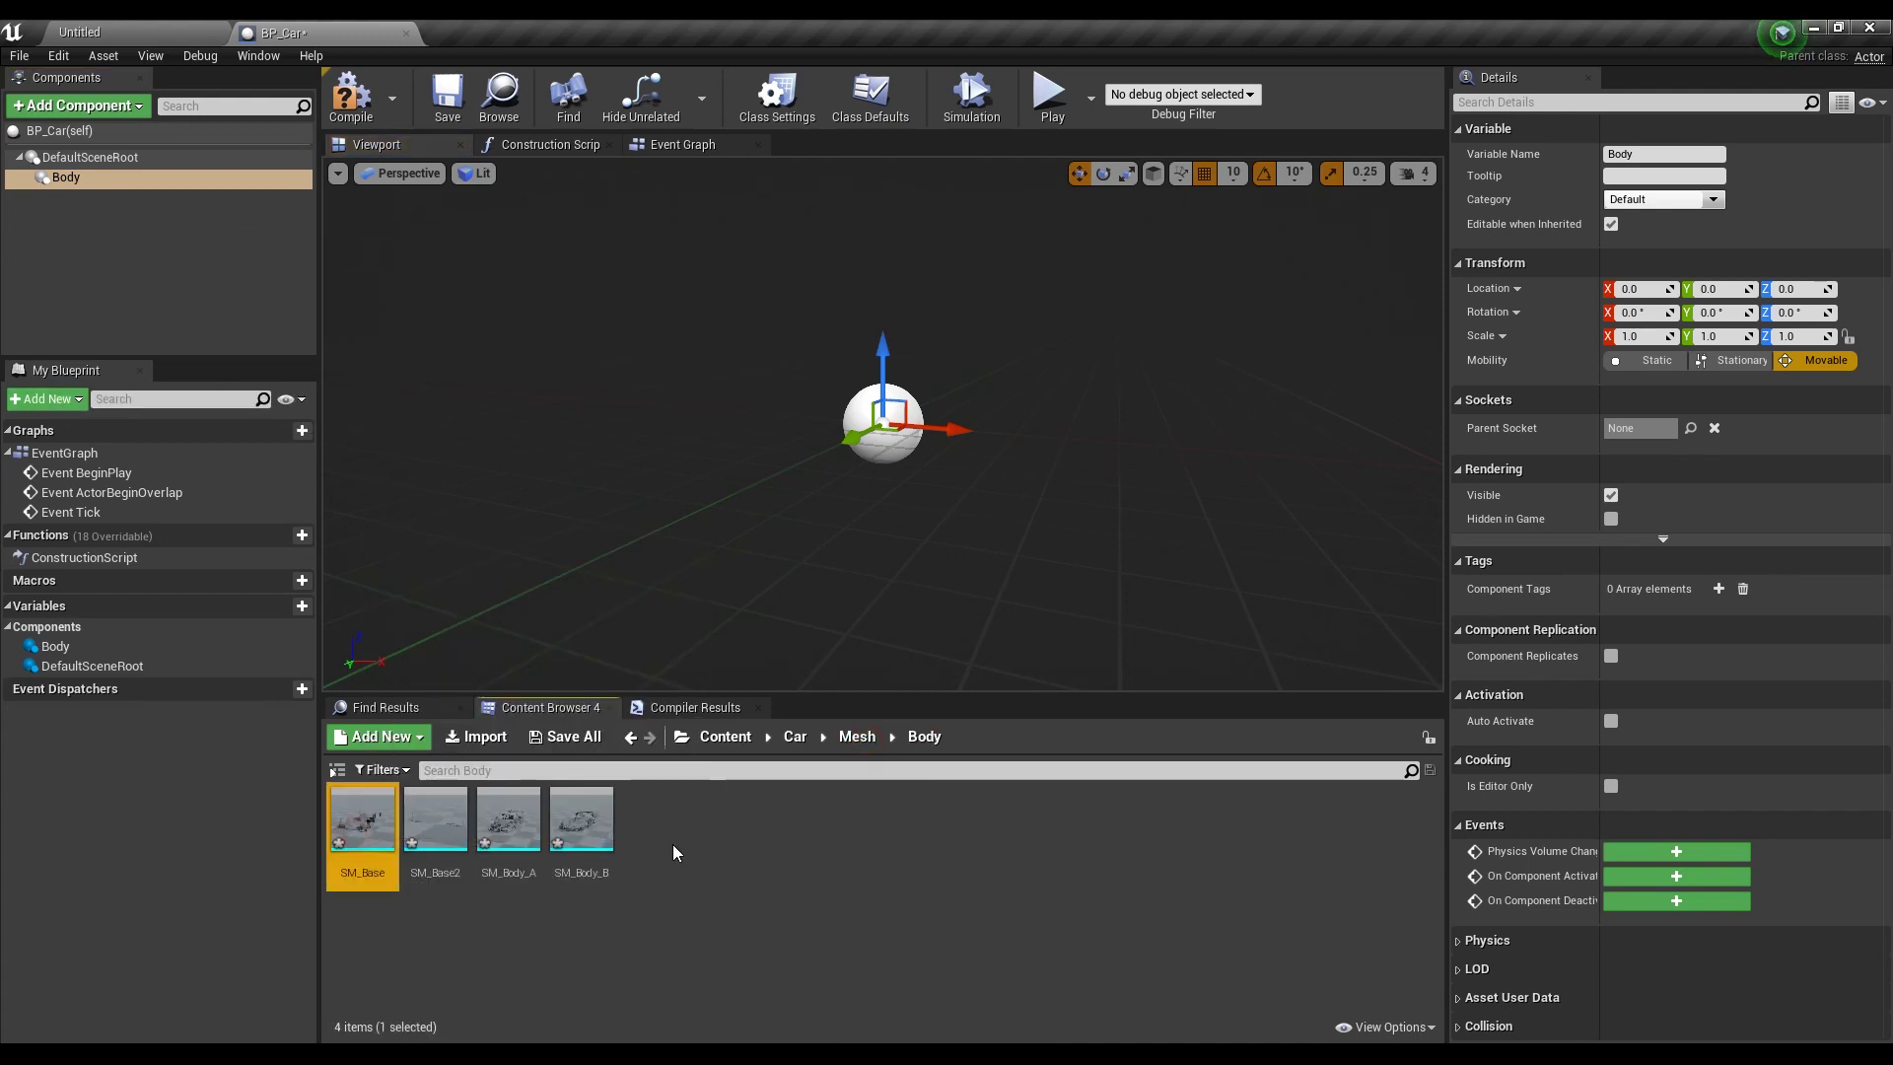
pyautogui.keyDown('shift'); pyautogui.click(581, 828); pyautogui.keyUp('shift')
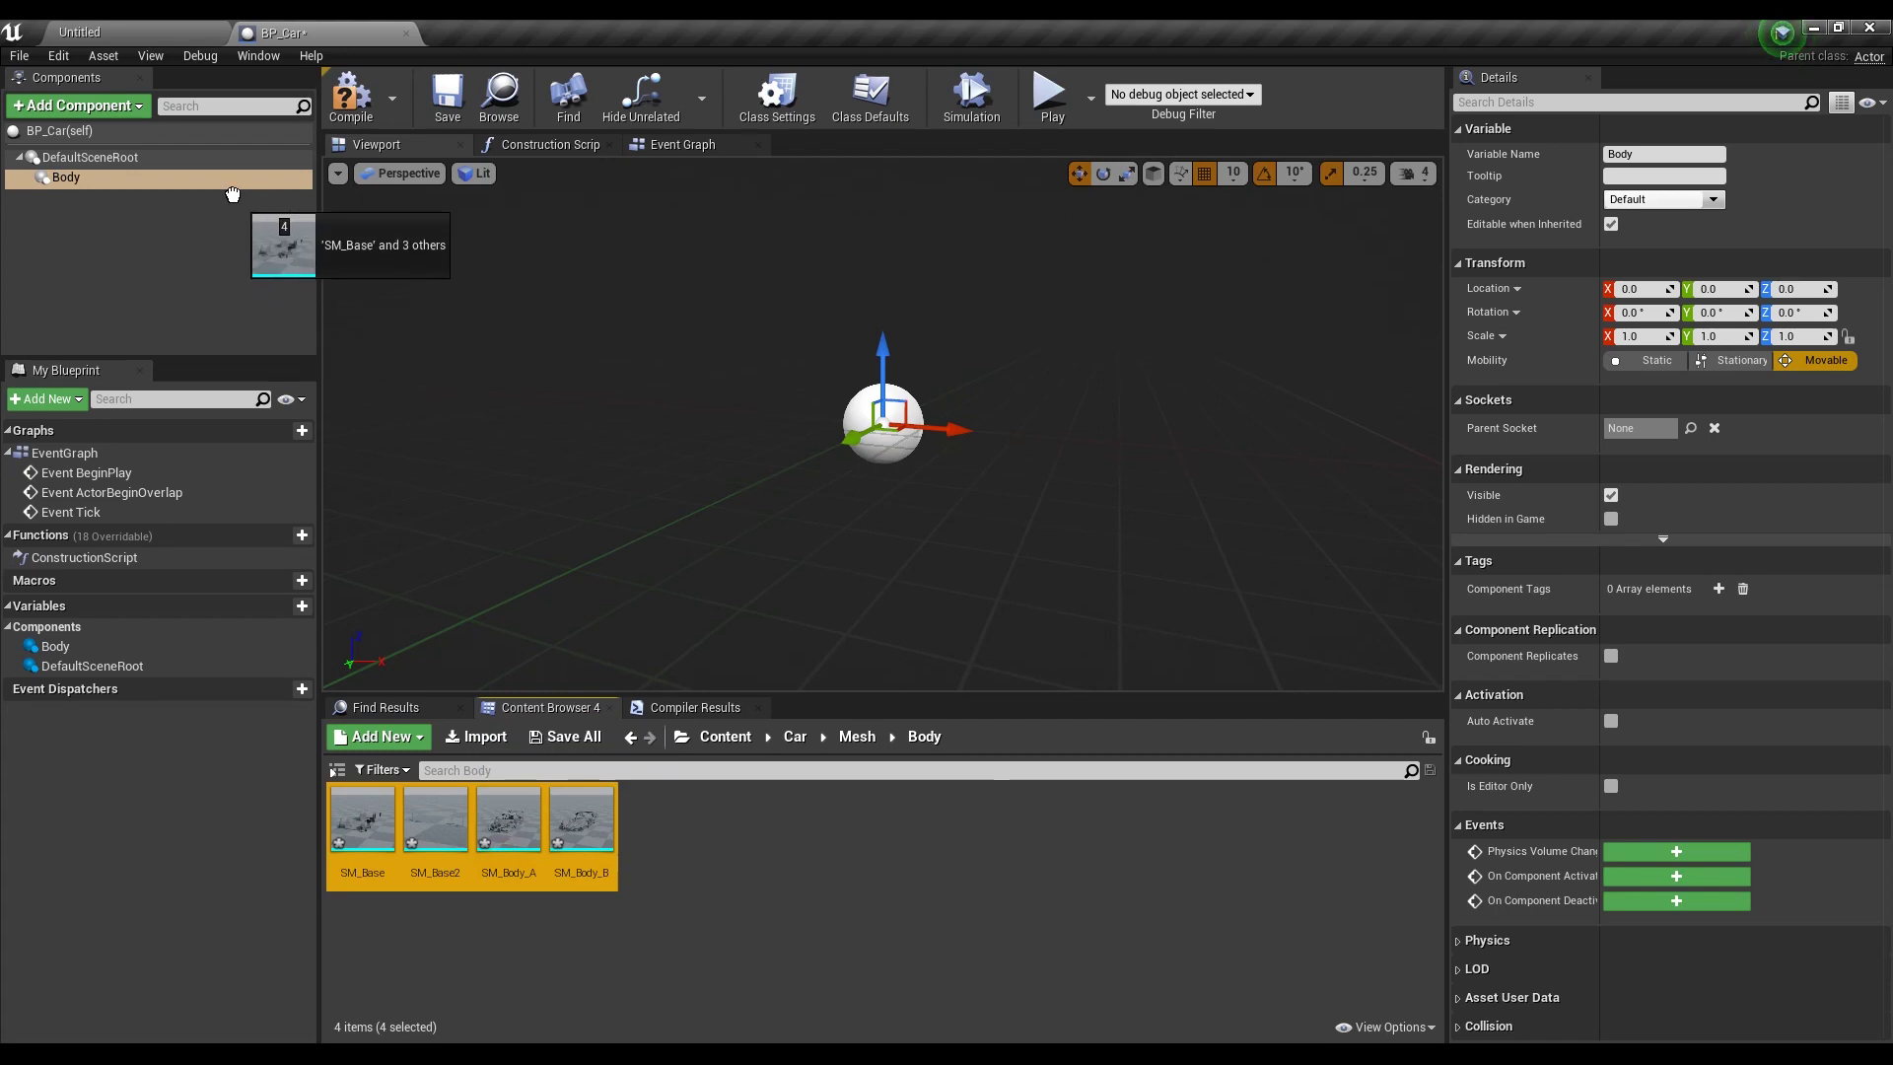
pyautogui.moveTo(491, 845); pyautogui.dragTo(215, 246)
pyautogui.click(246, 305)
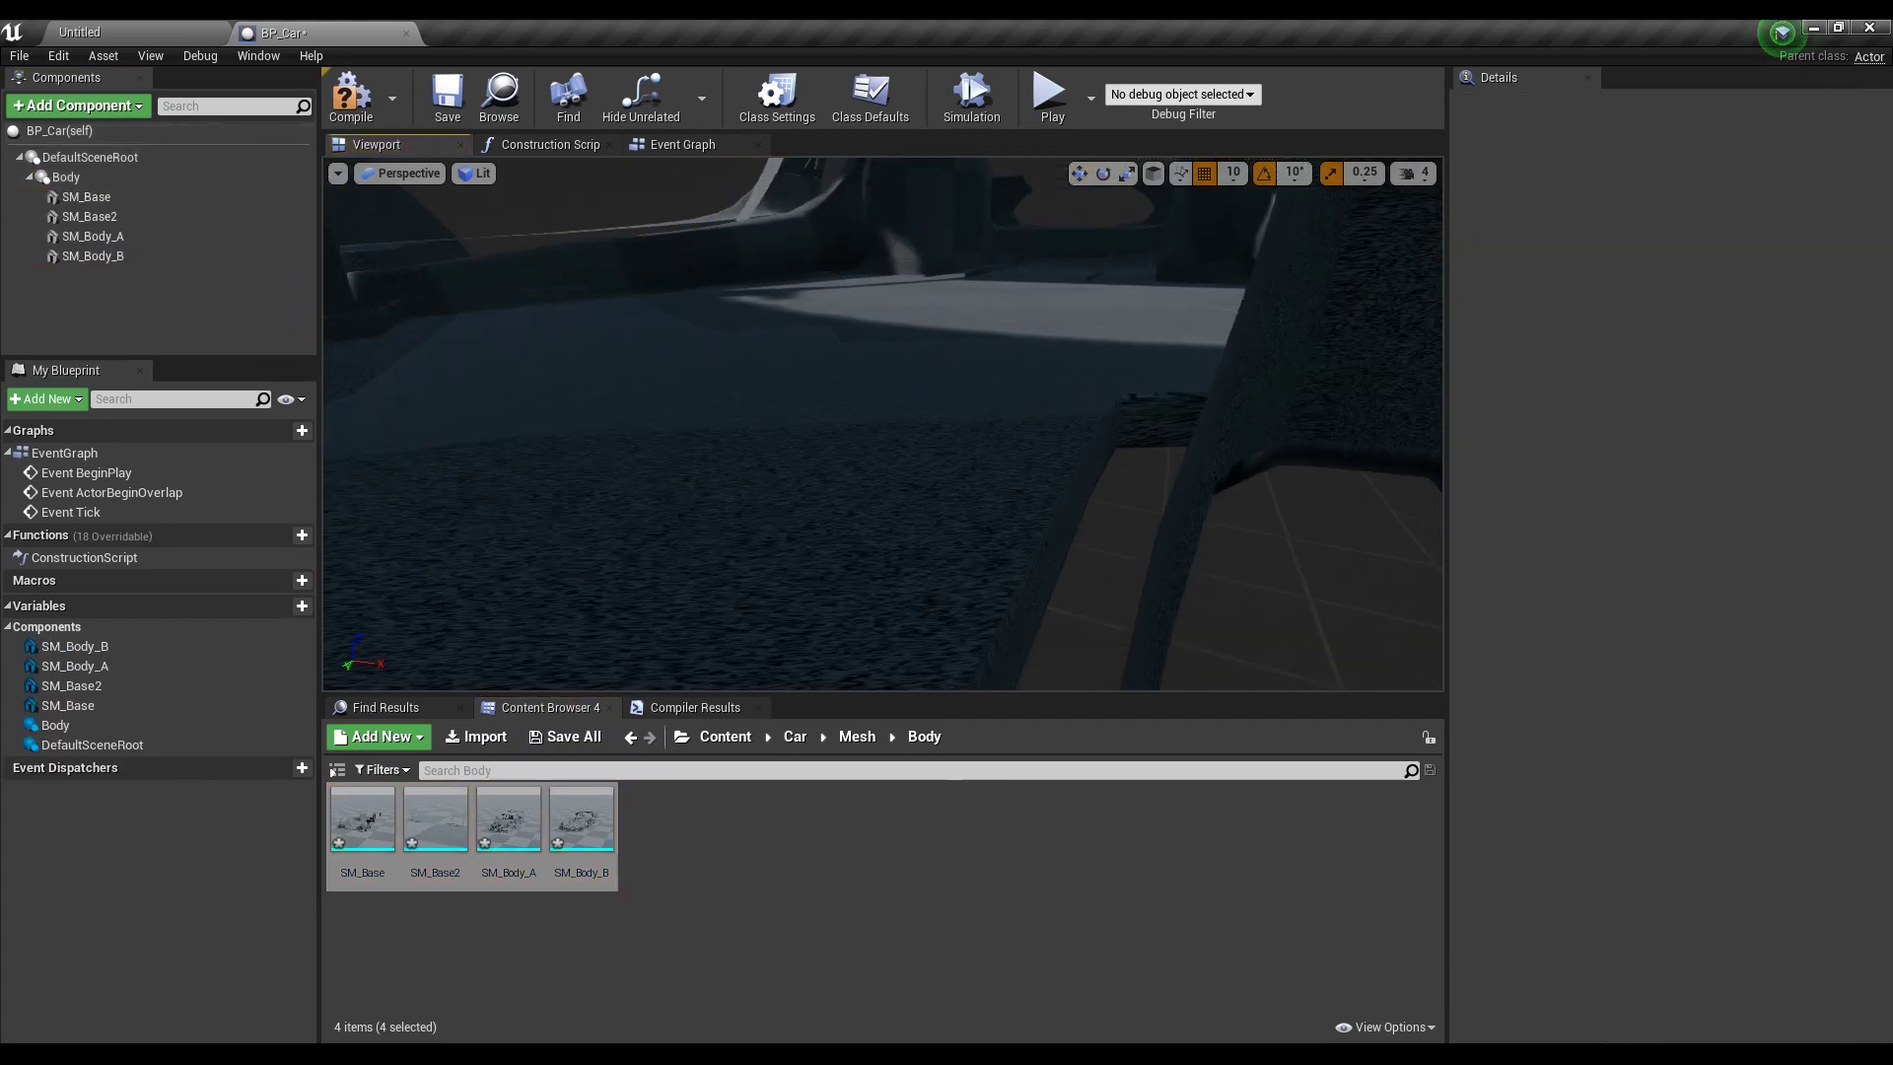
pyautogui.scroll(-10, 882, 424)
pyautogui.moveTo(641, 454); pyautogui.dragTo(768, 439)
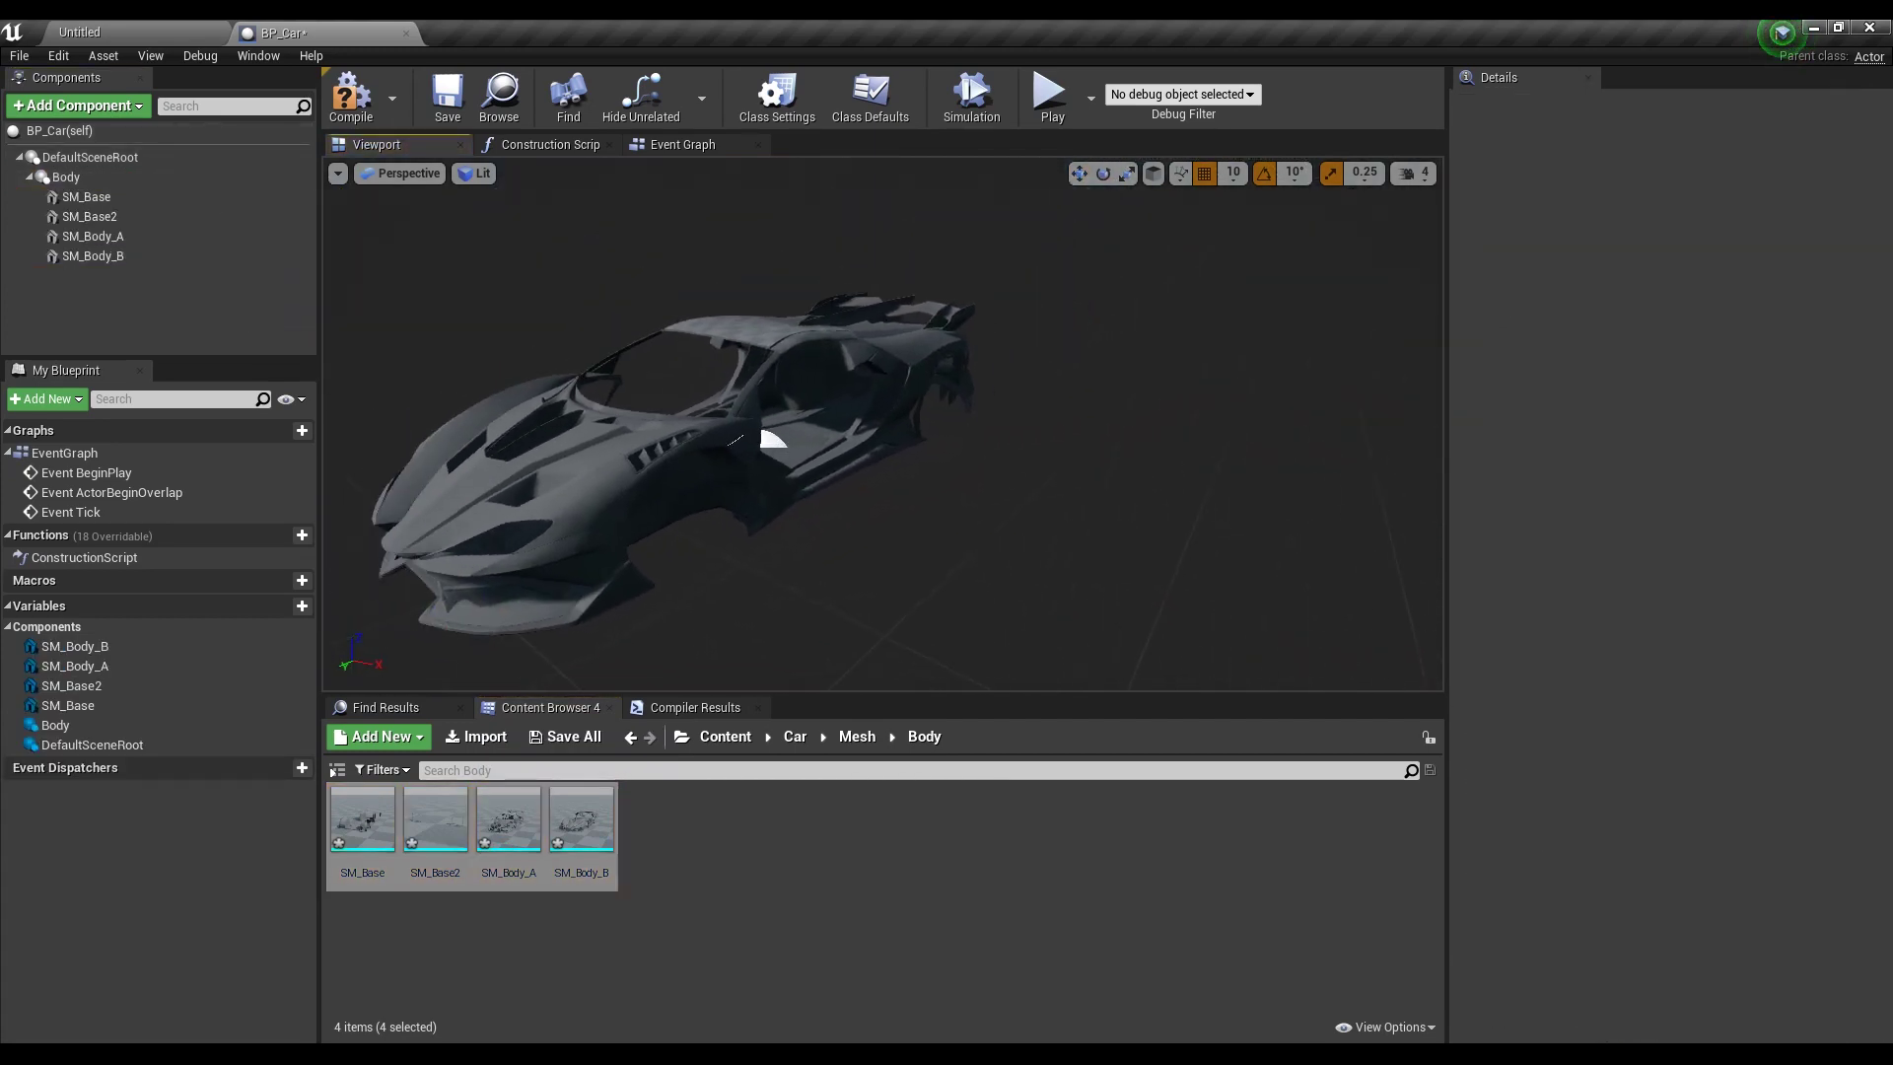
# Add a Scene component named DoorR under the blueprint's root
pyautogui.click(121, 159)
pyautogui.click(79, 106)
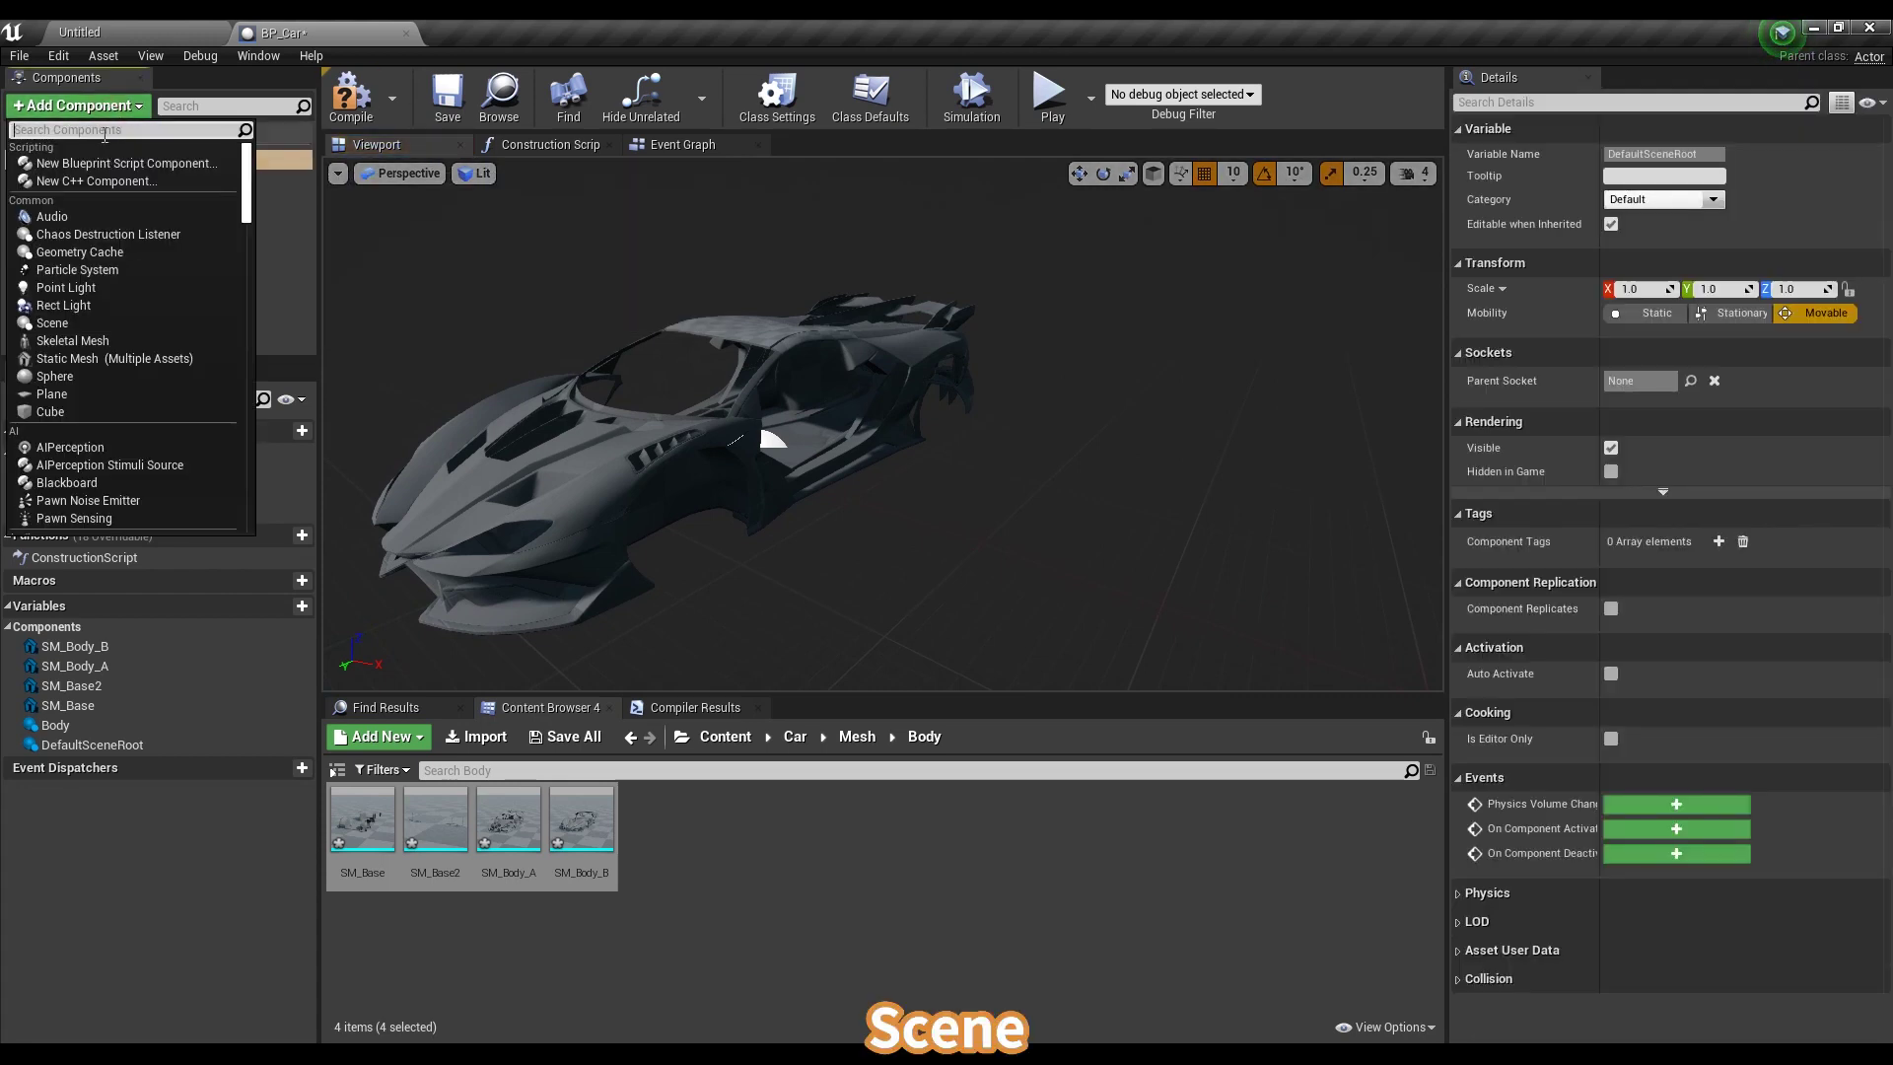
pyautogui.write('scene')
pyautogui.press('Down')
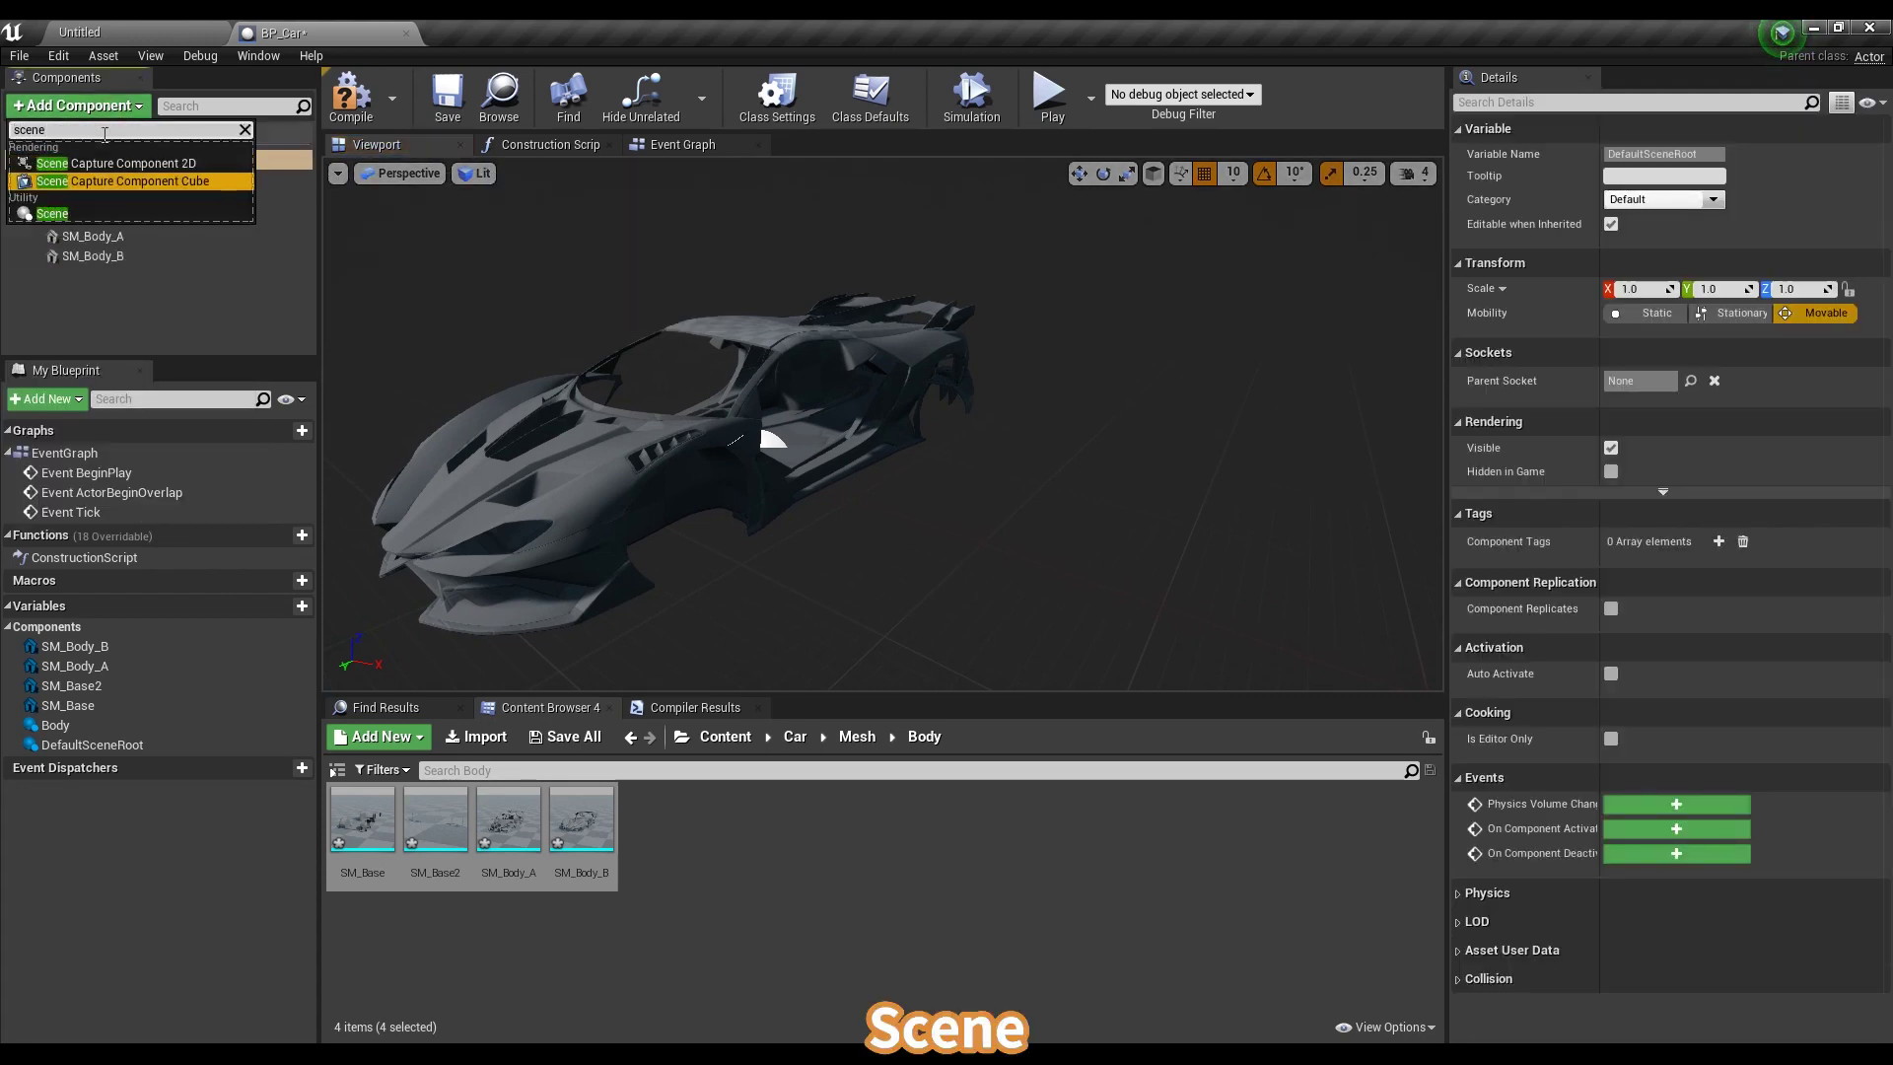
pyautogui.press('Down')
pyautogui.press('Return')
pyautogui.write('Door')
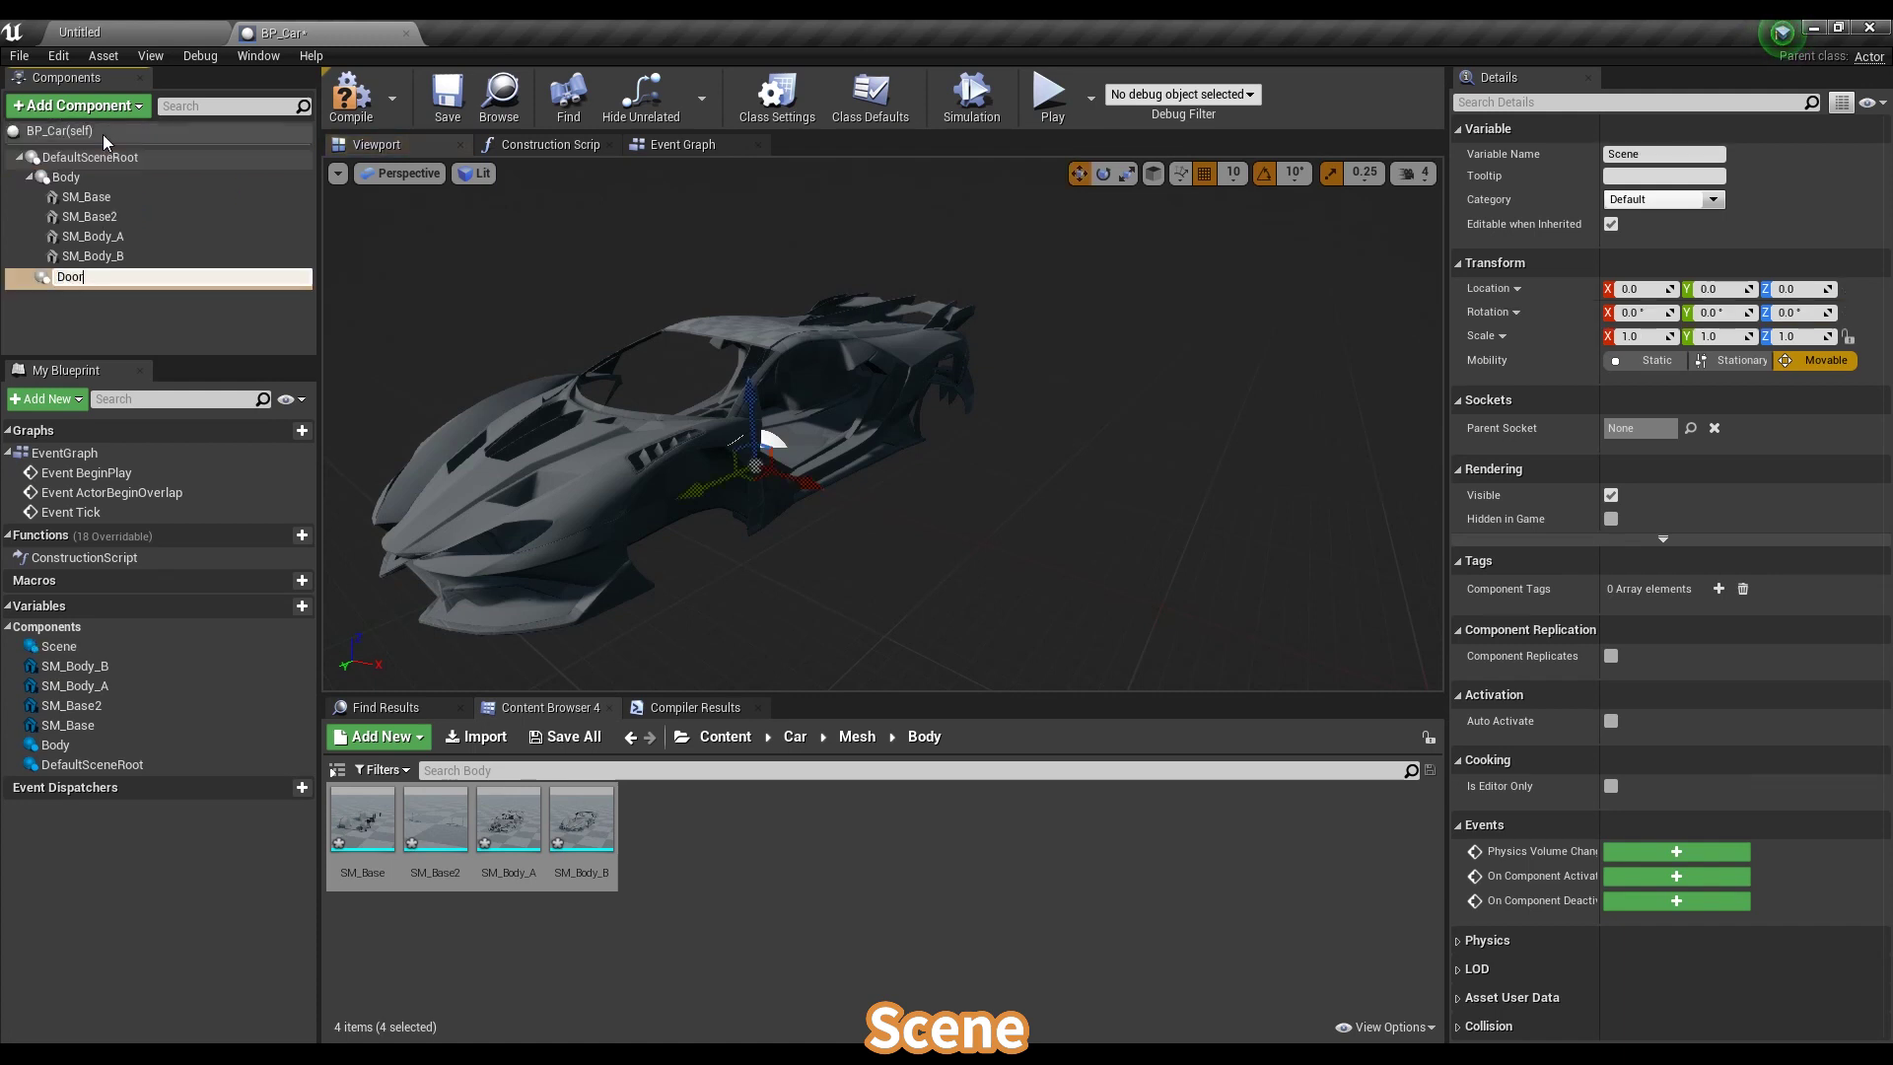
pyautogui.write('R')
pyautogui.press('Return')
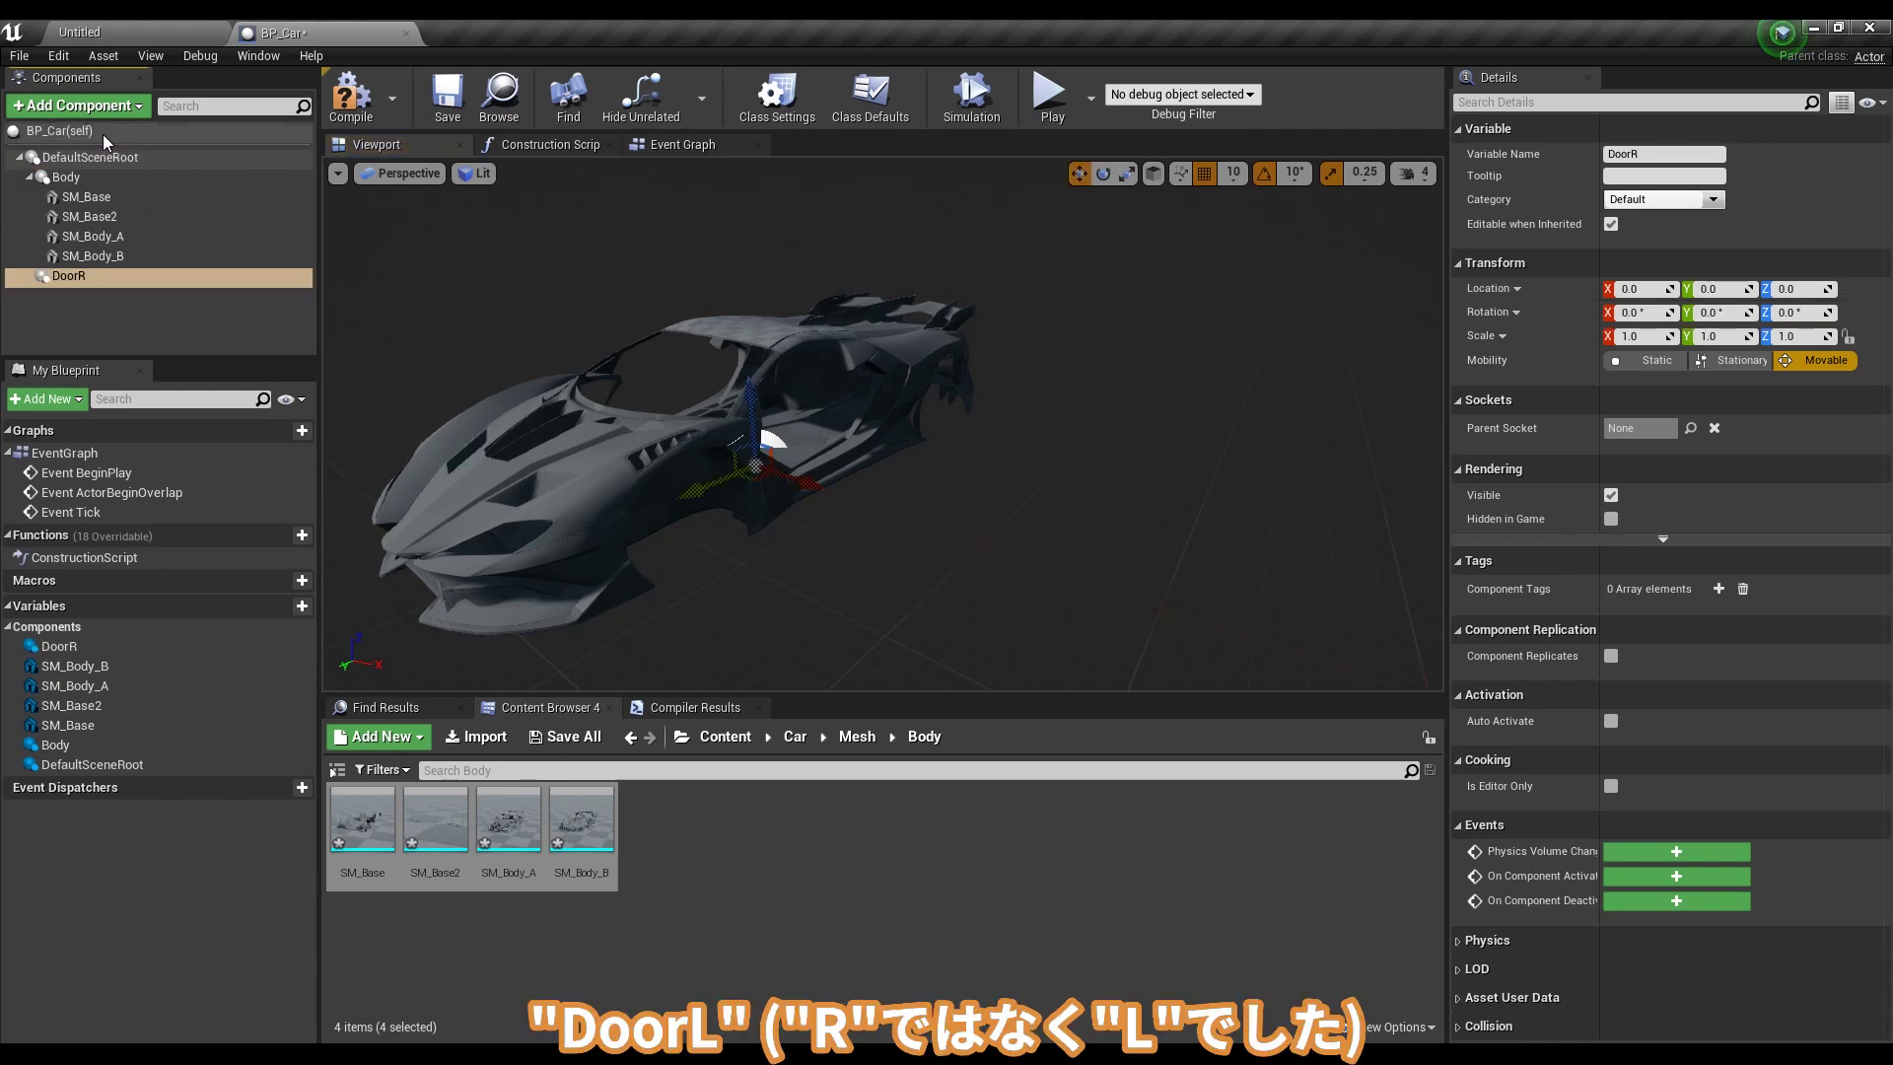
# Drag the eight SM_Door meshes from Mesh/Door onto DoorR
pyautogui.click(856, 737)
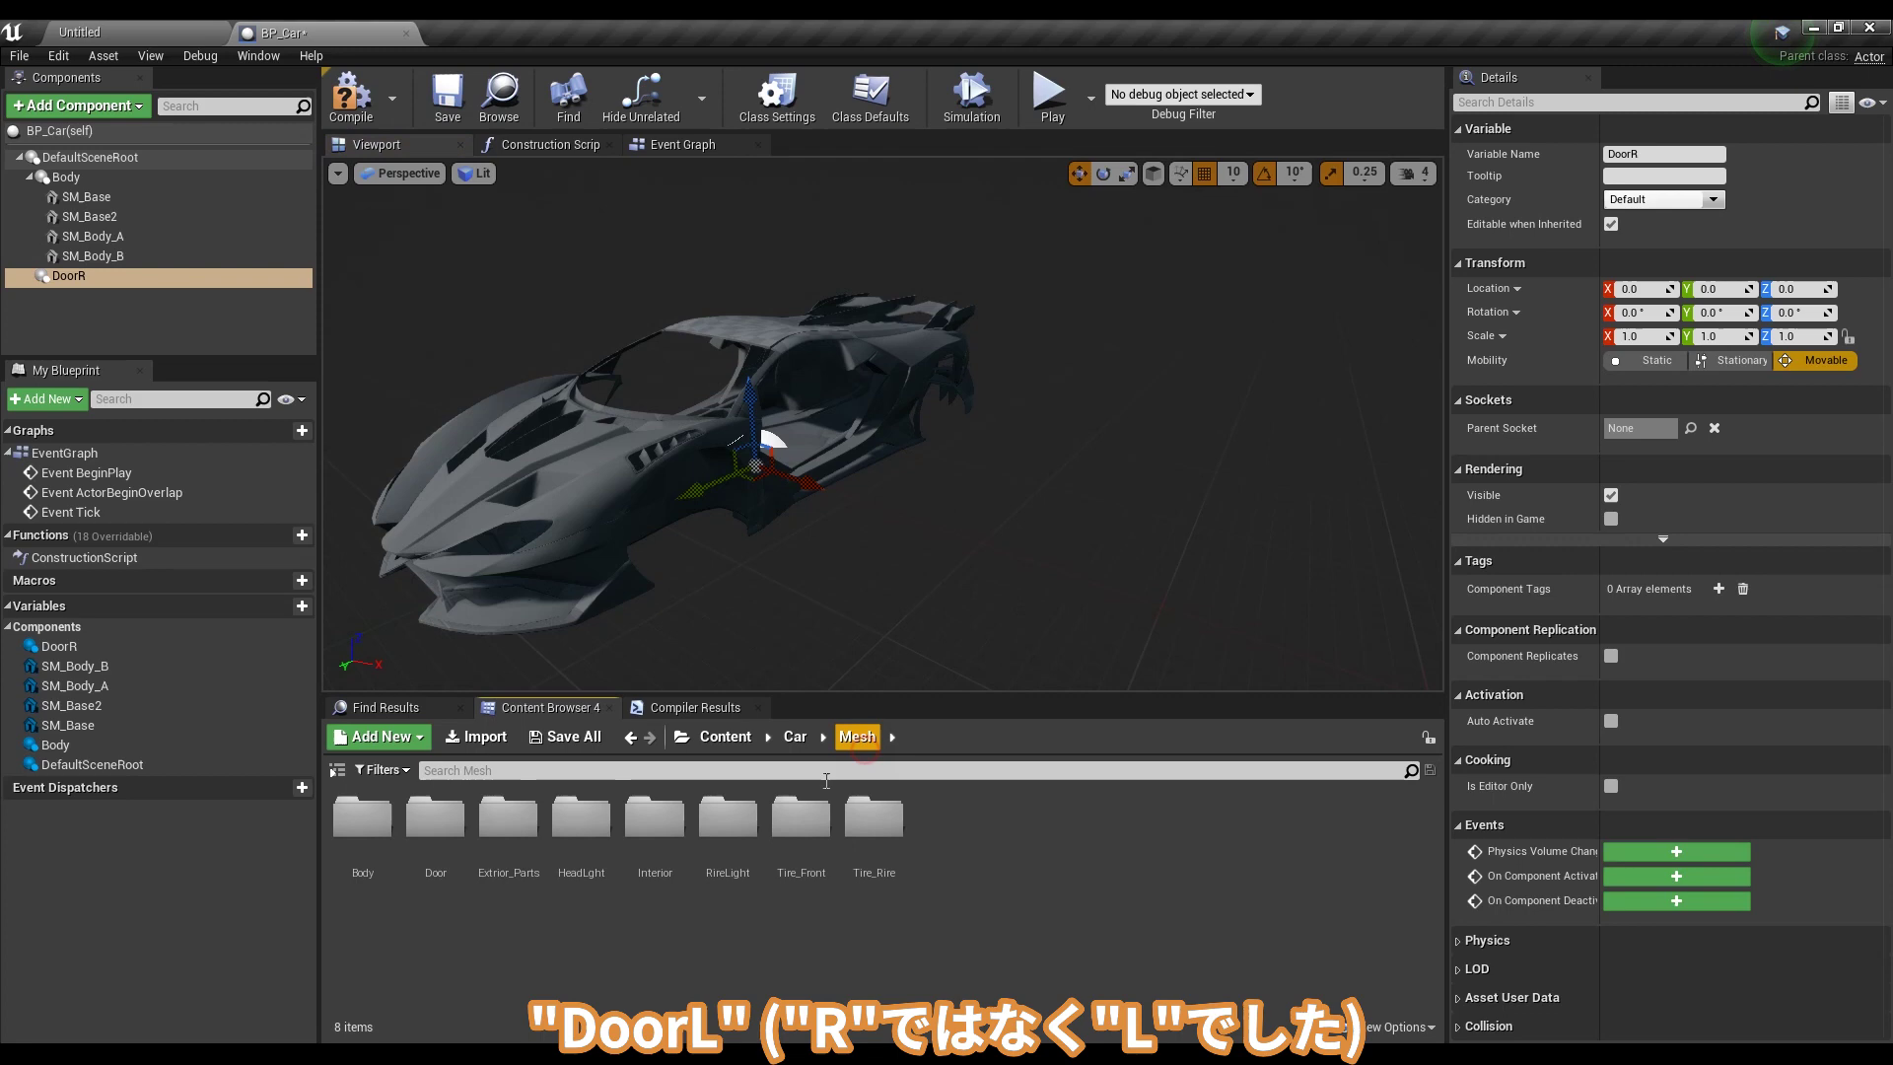
pyautogui.doubleClick(451, 832)
pyautogui.click(360, 820)
pyautogui.keyDown('shift'); pyautogui.click(874, 821); pyautogui.keyUp('shift')
pyautogui.moveTo(873, 820); pyautogui.dragTo(173, 276)
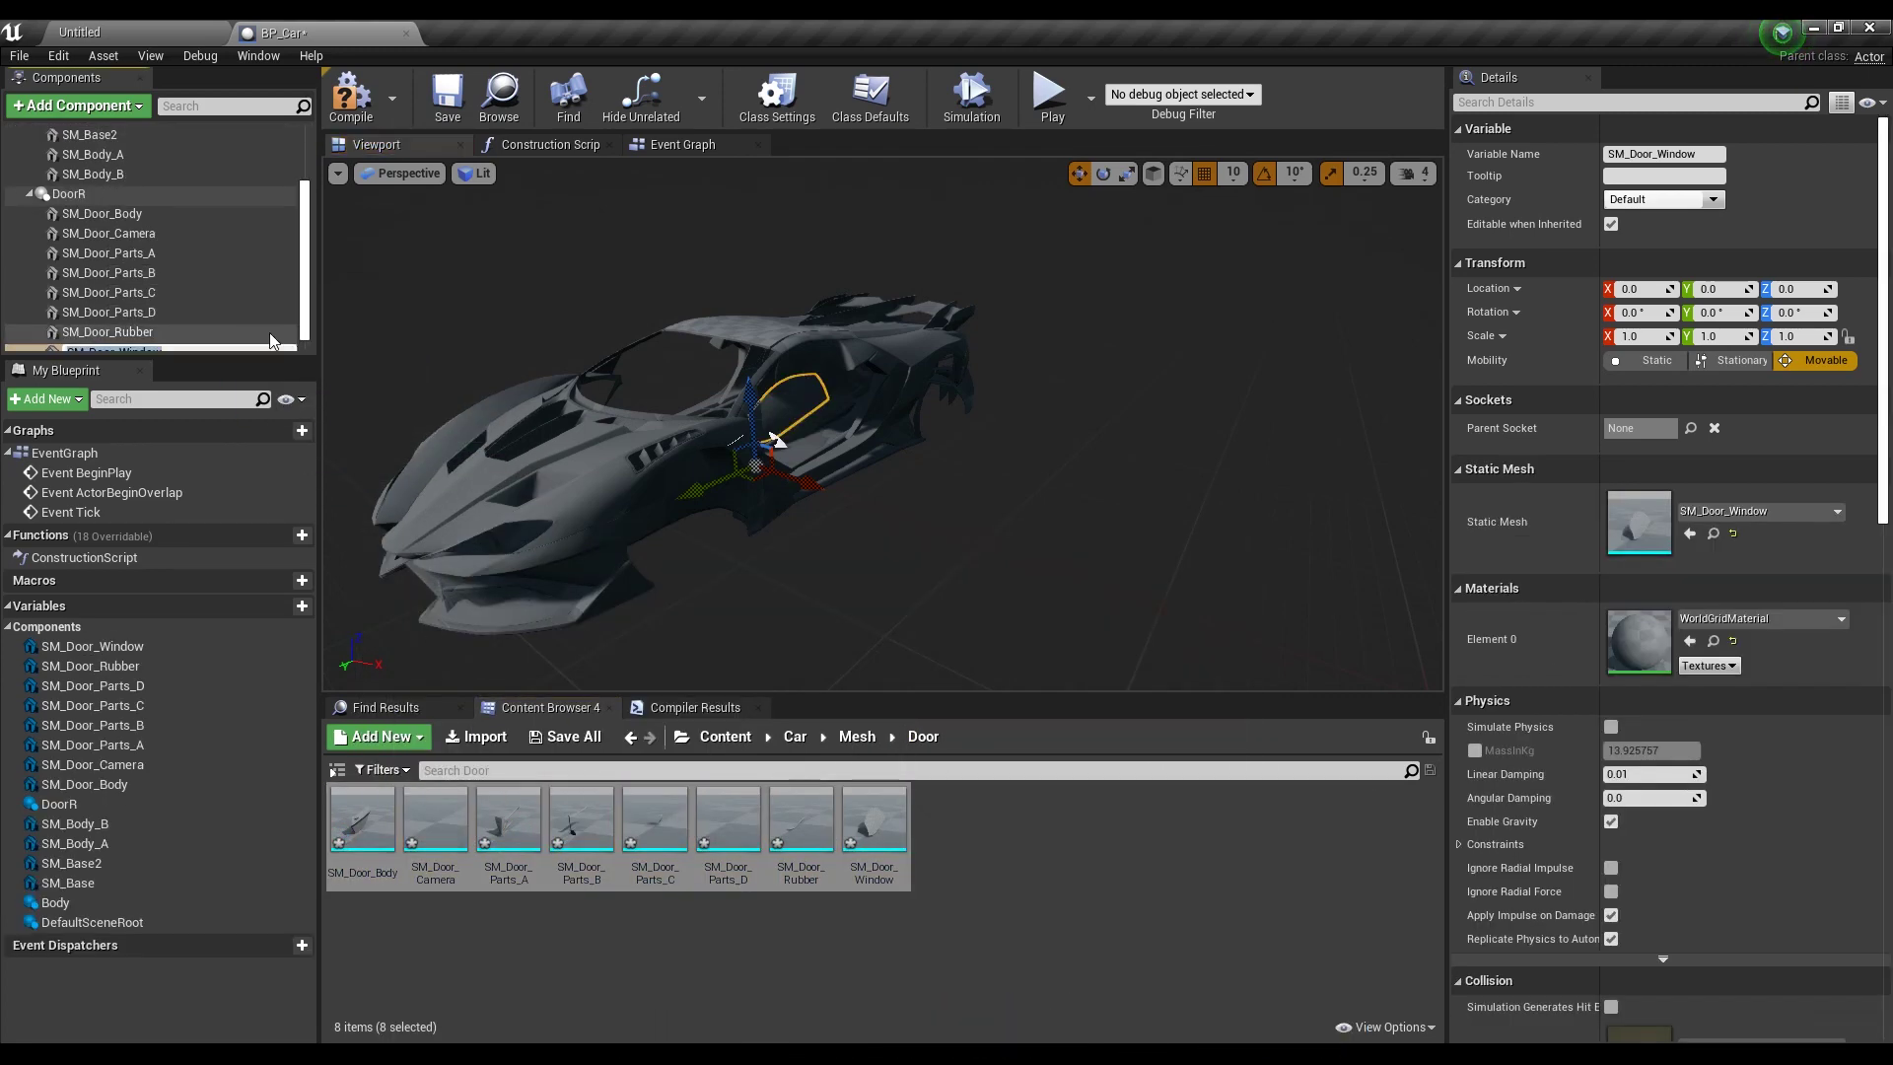
pyautogui.click(98, 194)
pyautogui.scroll(6, 816, 350)
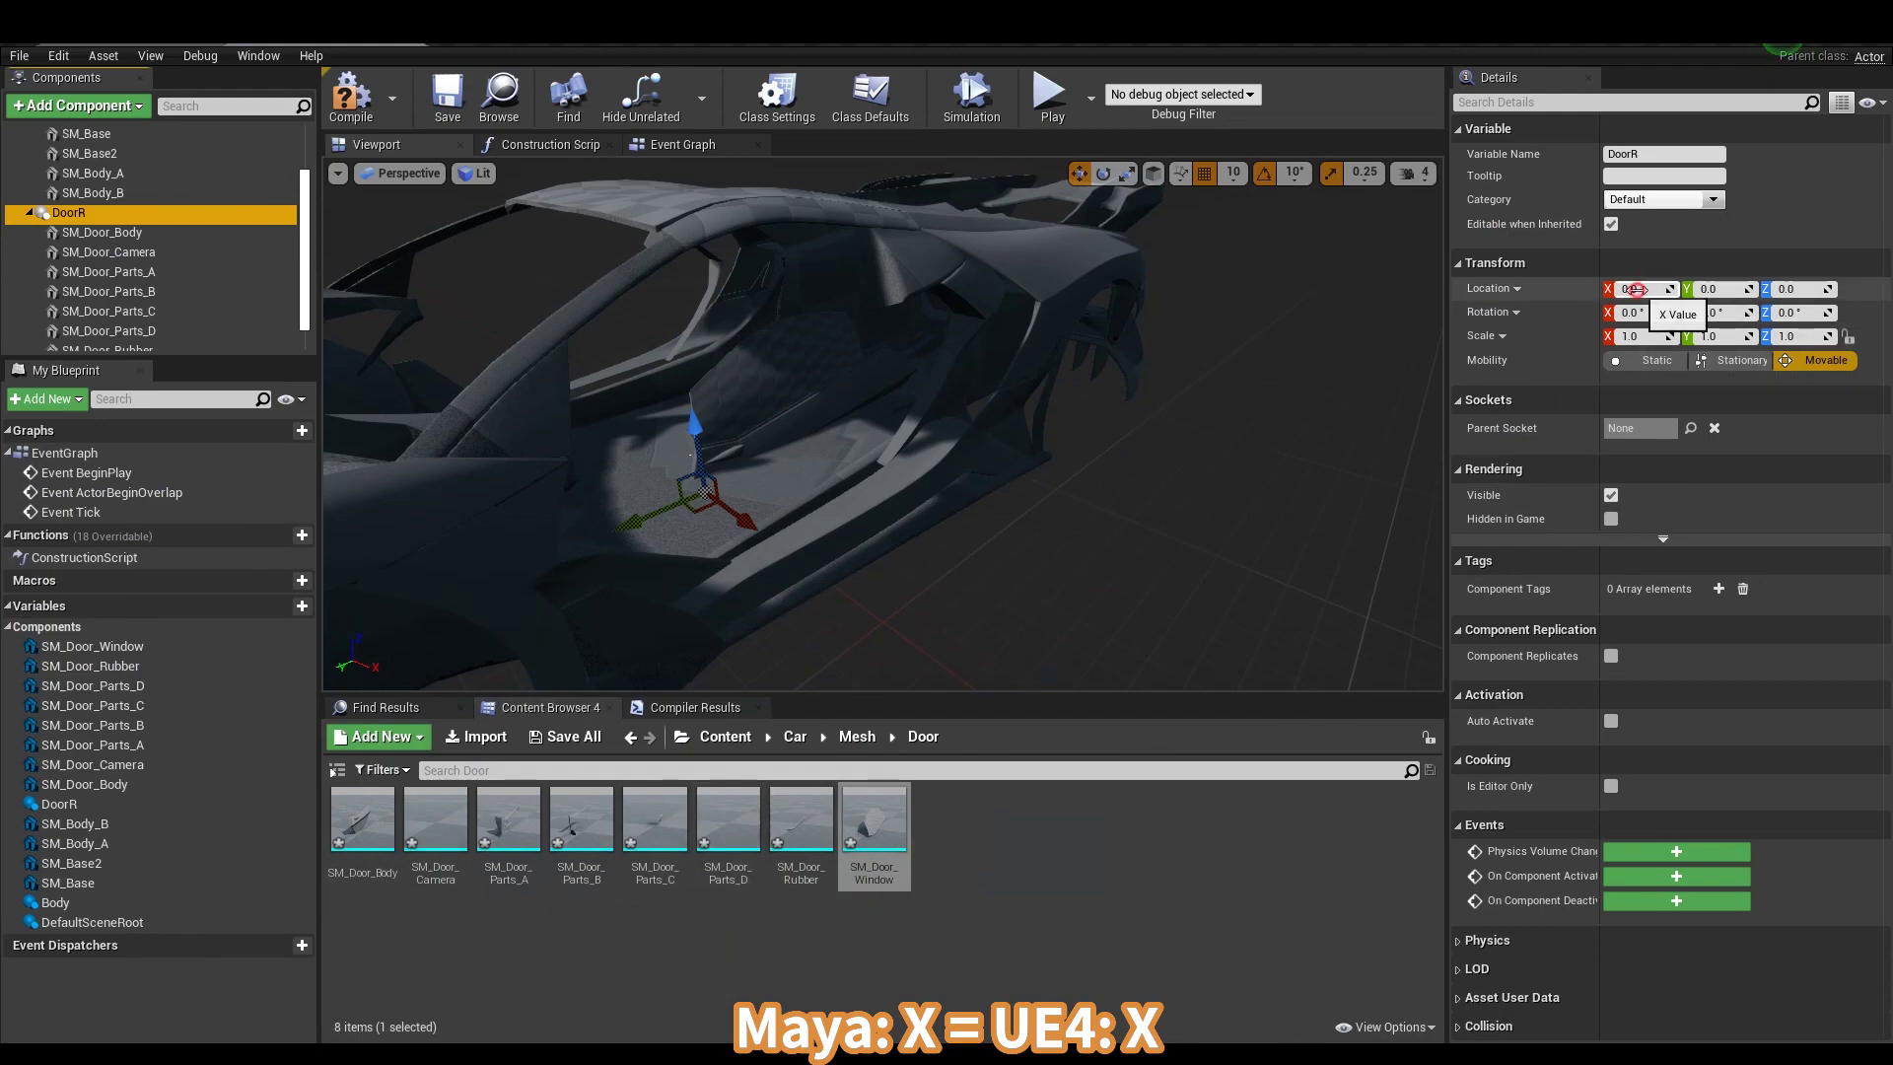
# Set DoorR's location to X 79.3169, Y 60.3295, Z 51.0037
pyautogui.moveTo(1636, 289); pyautogui.dragTo(711, 850)
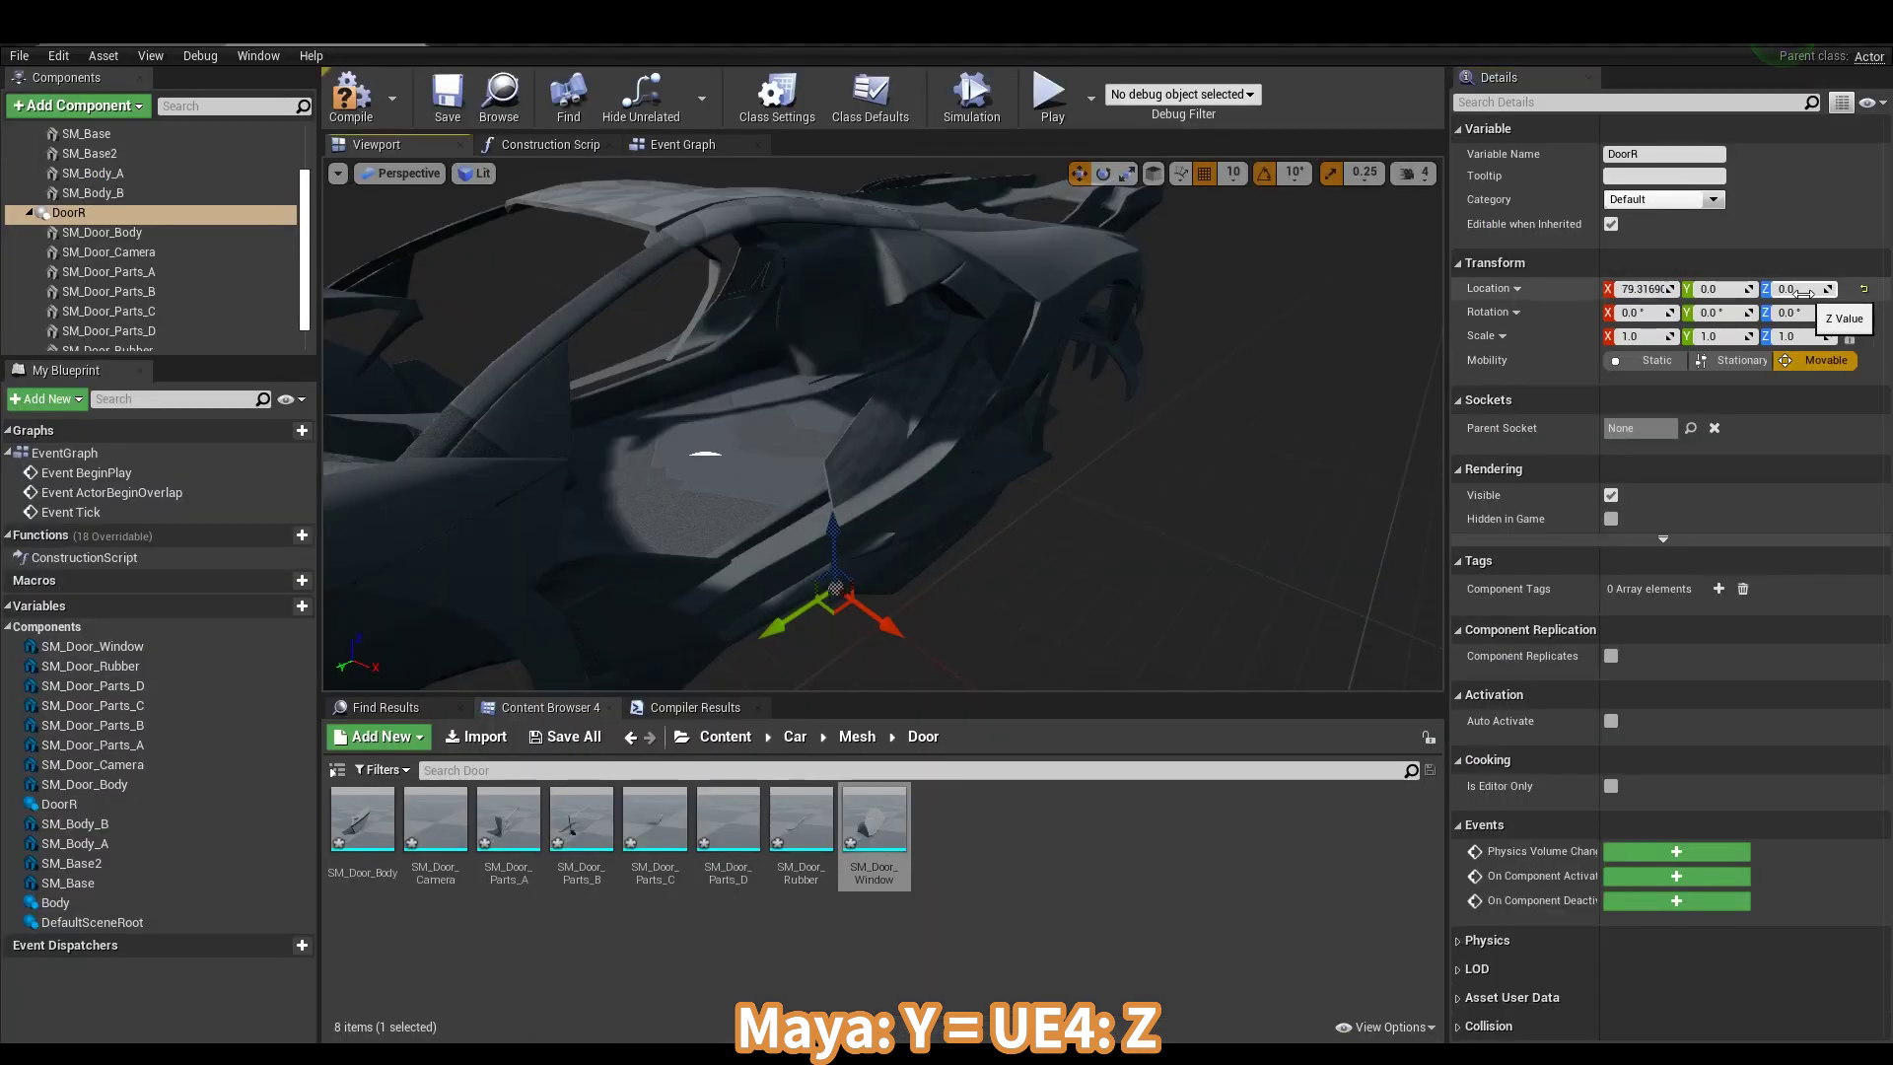
pyautogui.click(1805, 293)
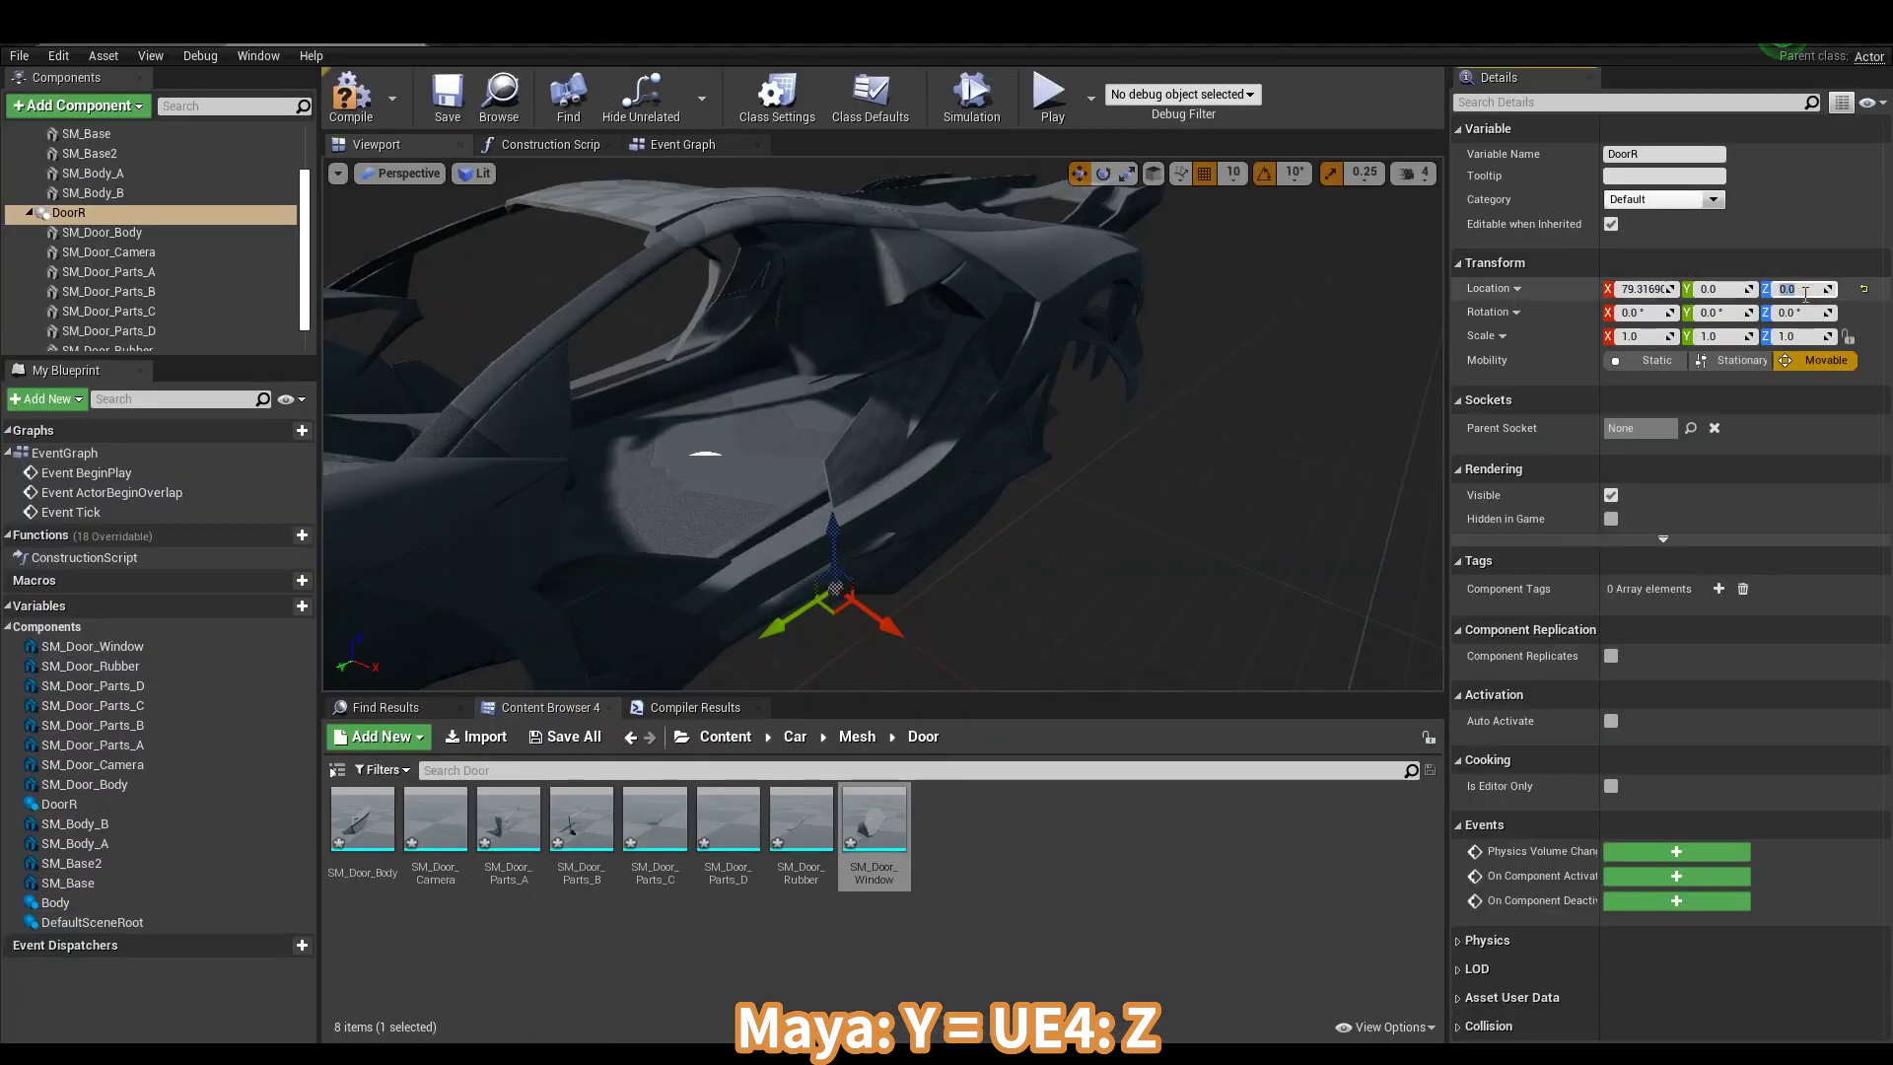
pyautogui.press('Return')
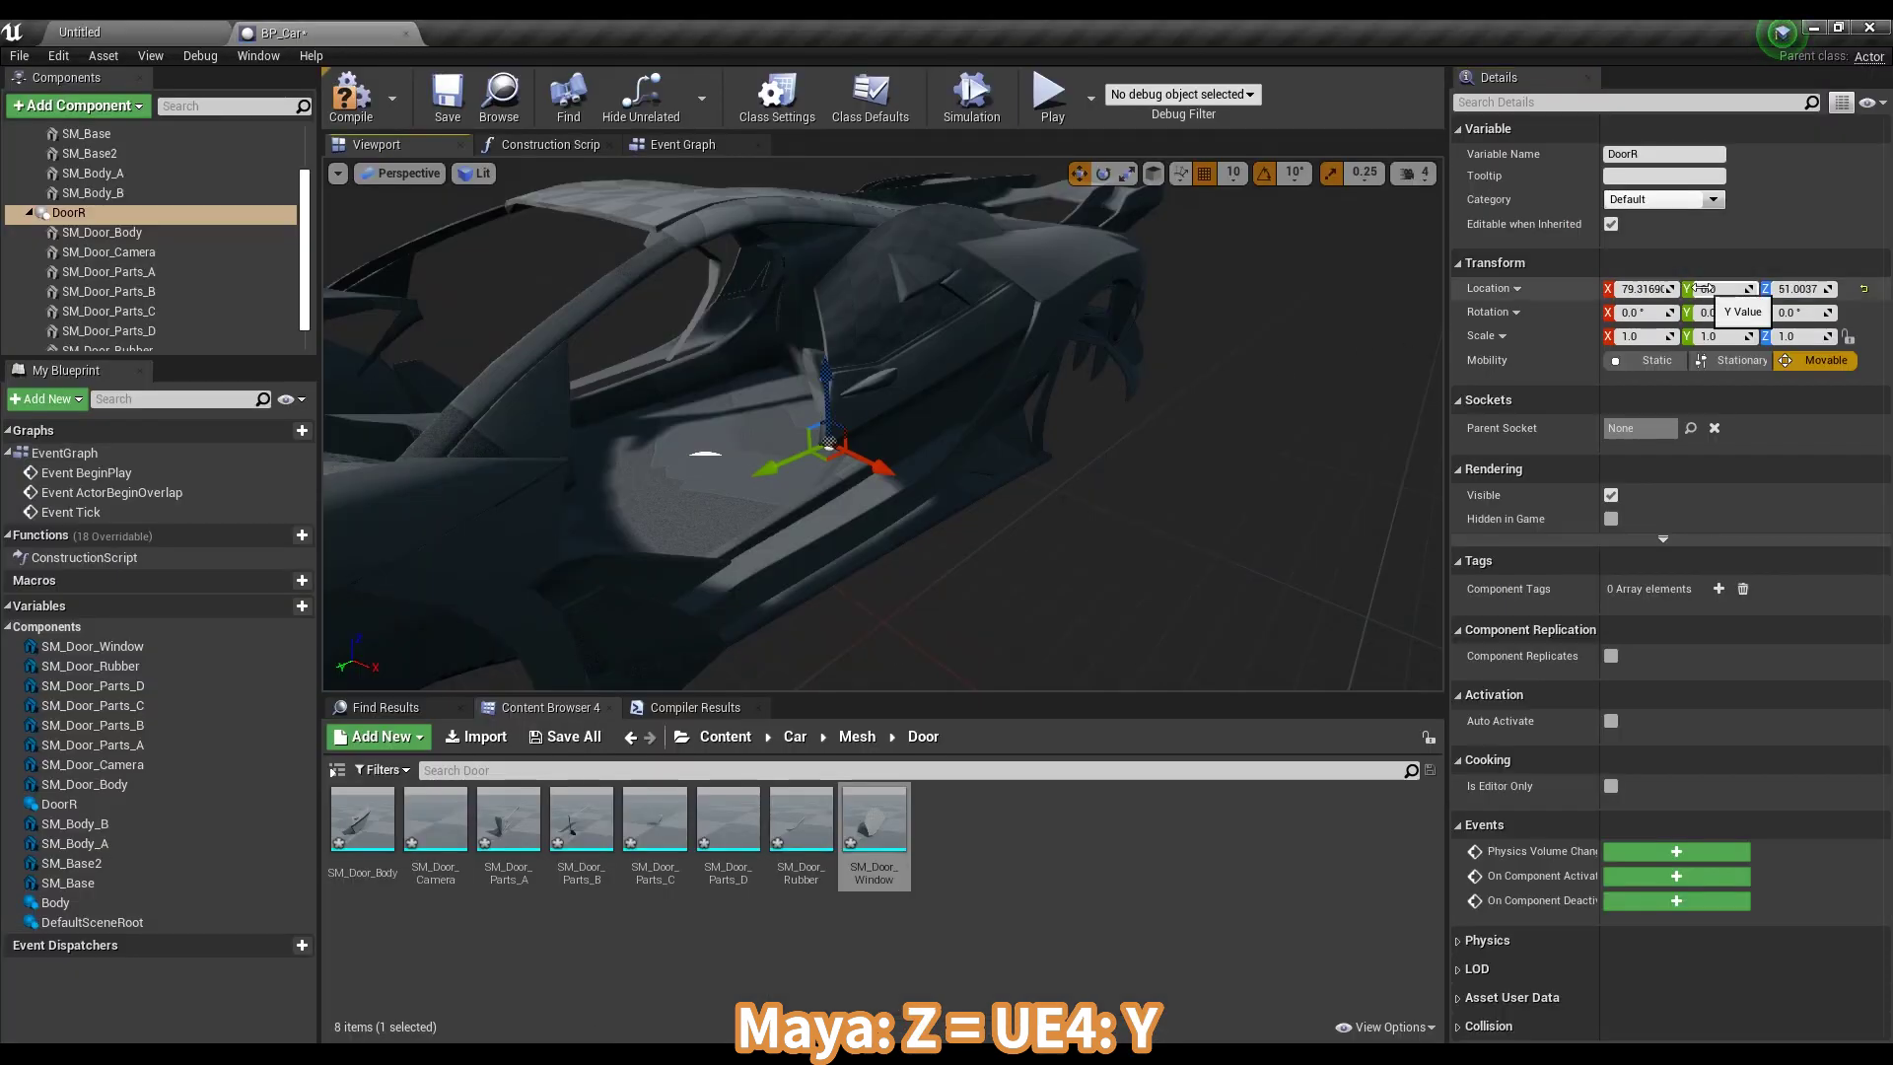
pyautogui.click(1702, 288)
pyautogui.press('Return')
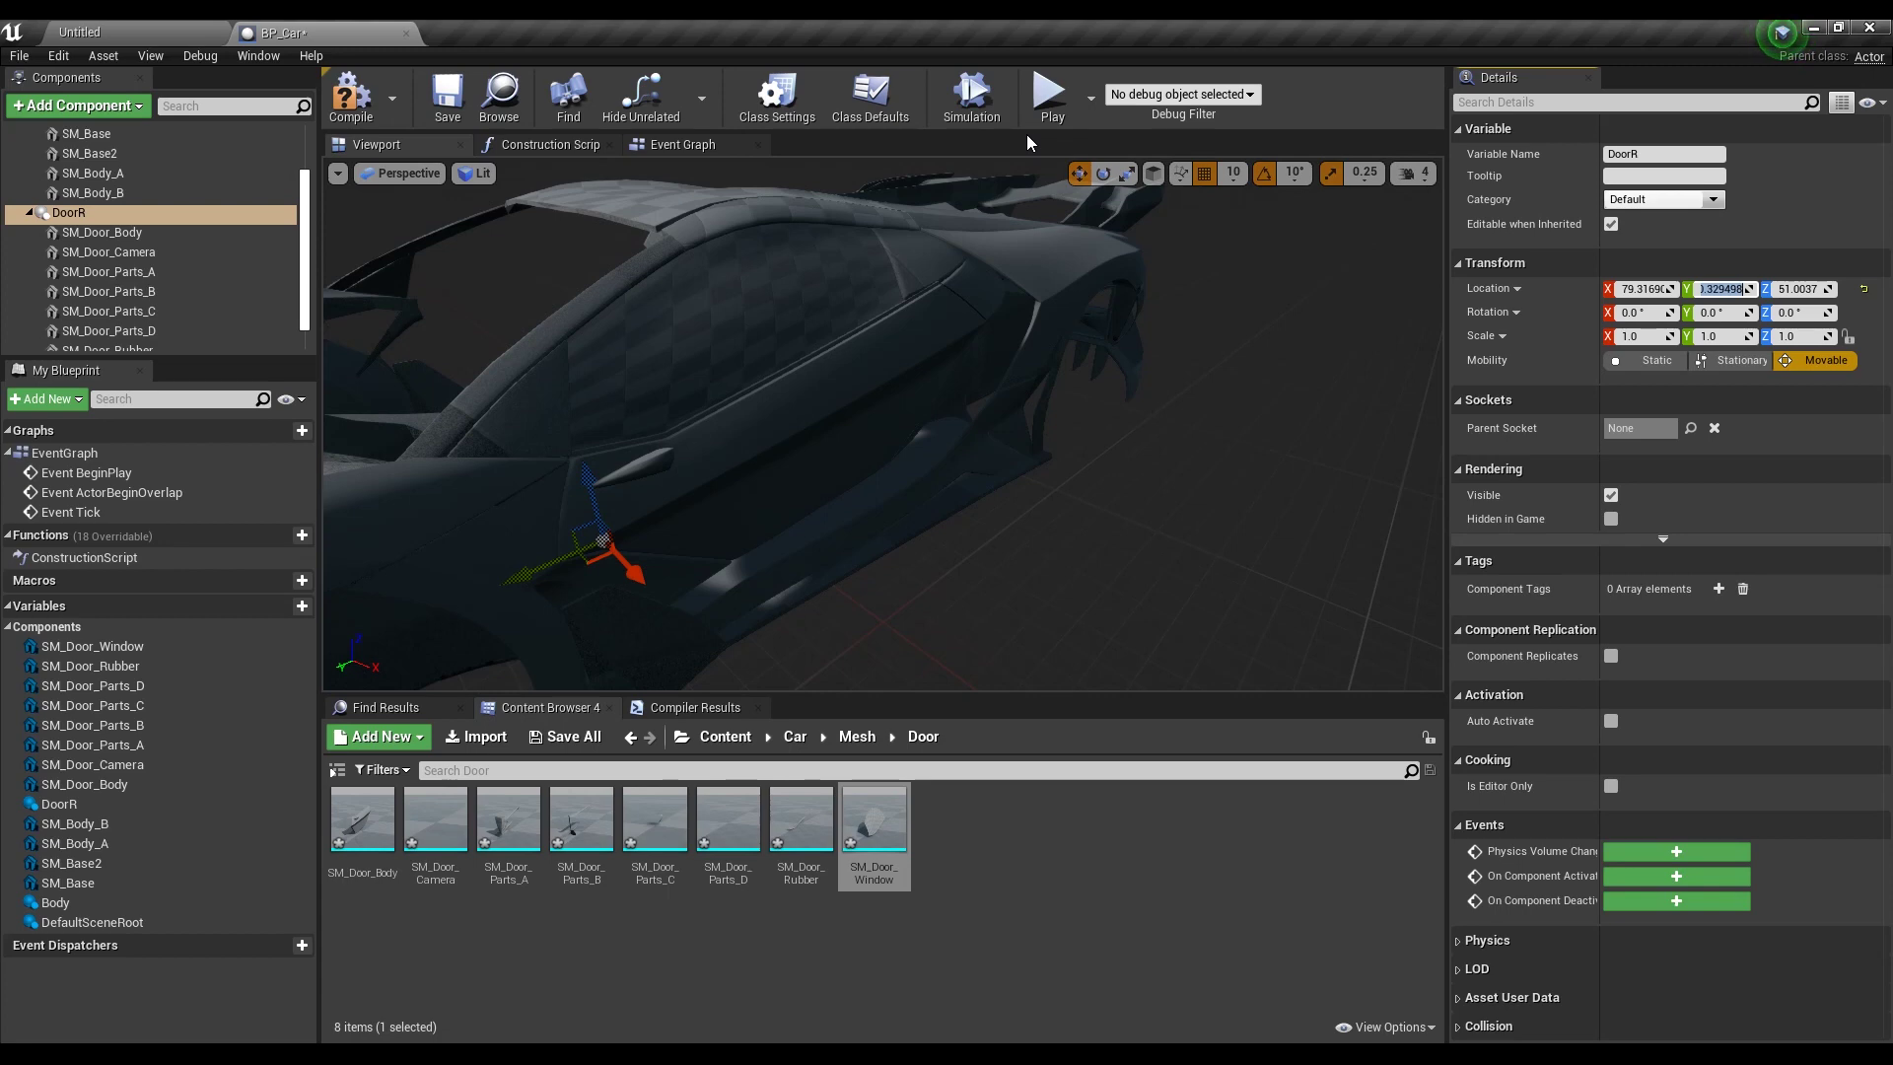
# Test-rotate the DoorR group around its new pivot, then undo the rotation
pyautogui.moveTo(985, 246); pyautogui.dragTo(394, 256)
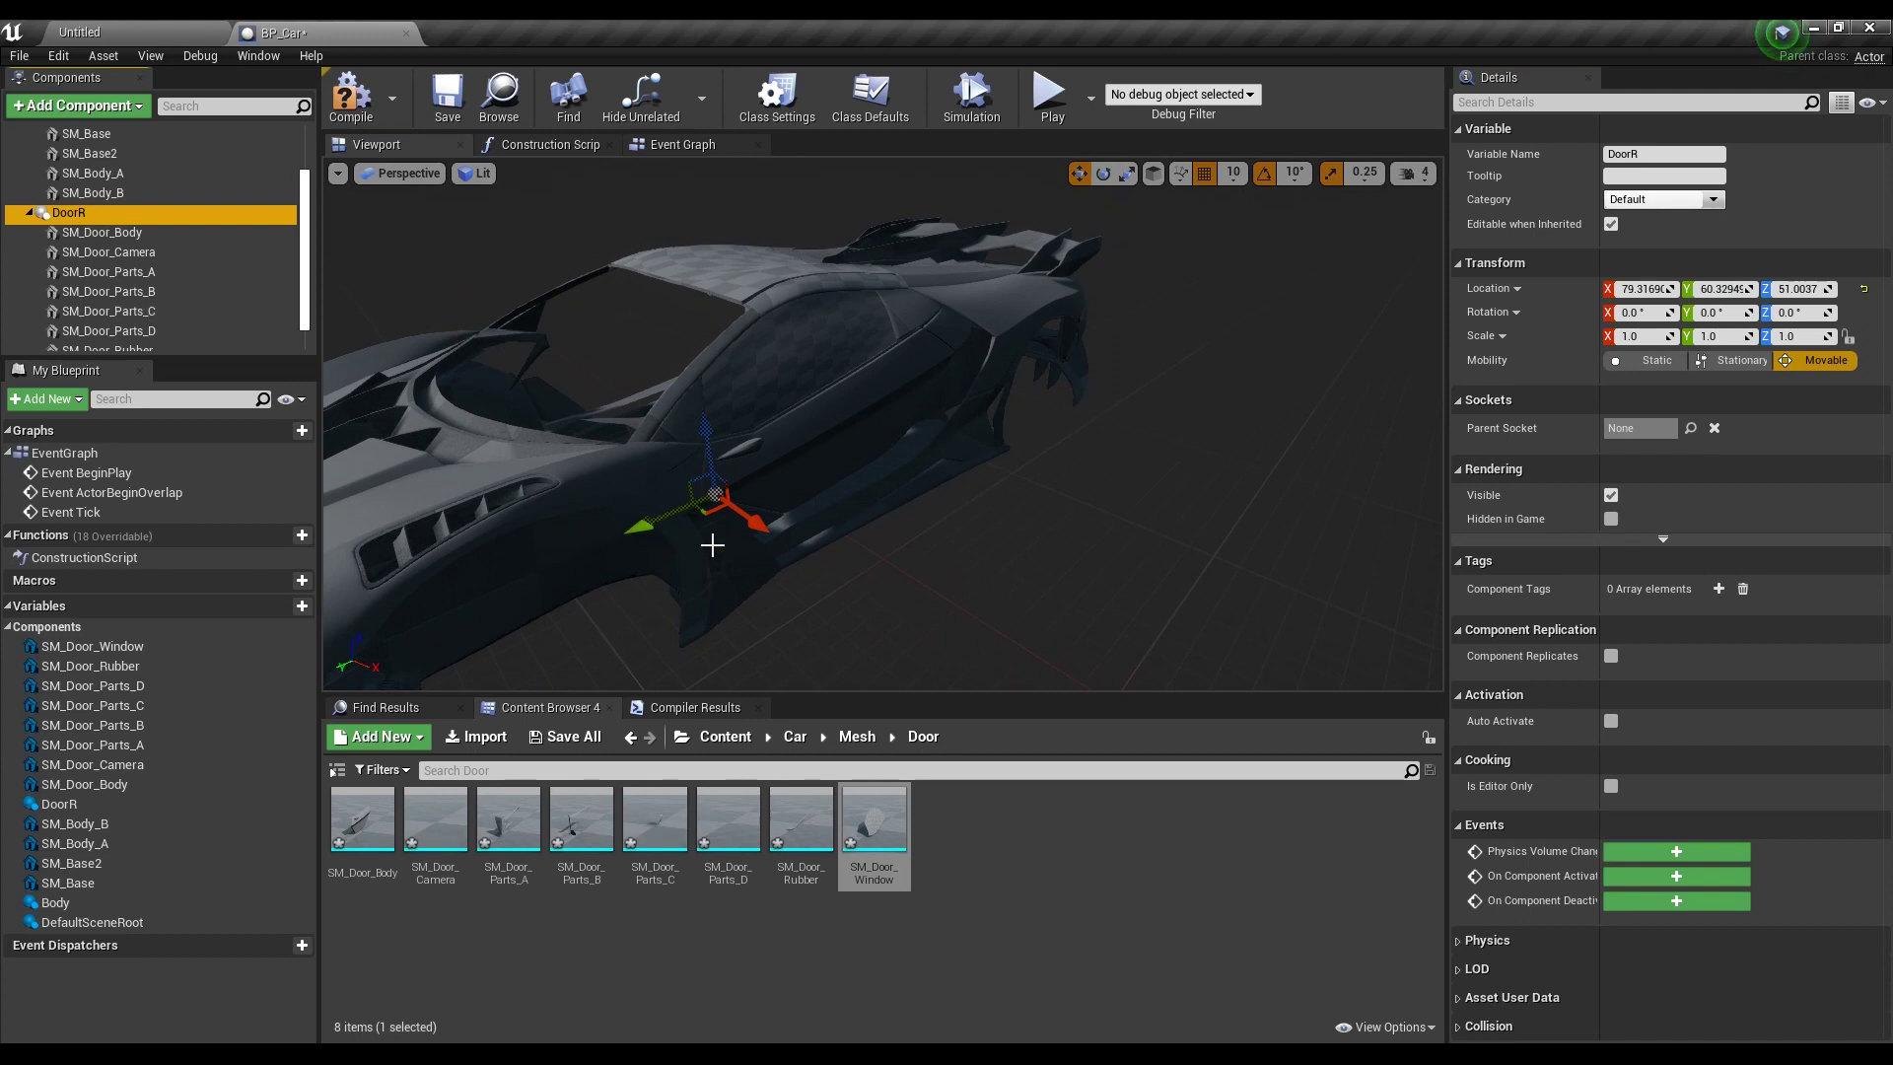
pyautogui.moveTo(865, 473)
pyautogui.mouseDown()
pyautogui.moveTo(882, 453)
pyautogui.moveTo(814, 481)
pyautogui.mouseUp()
pyautogui.press('e')
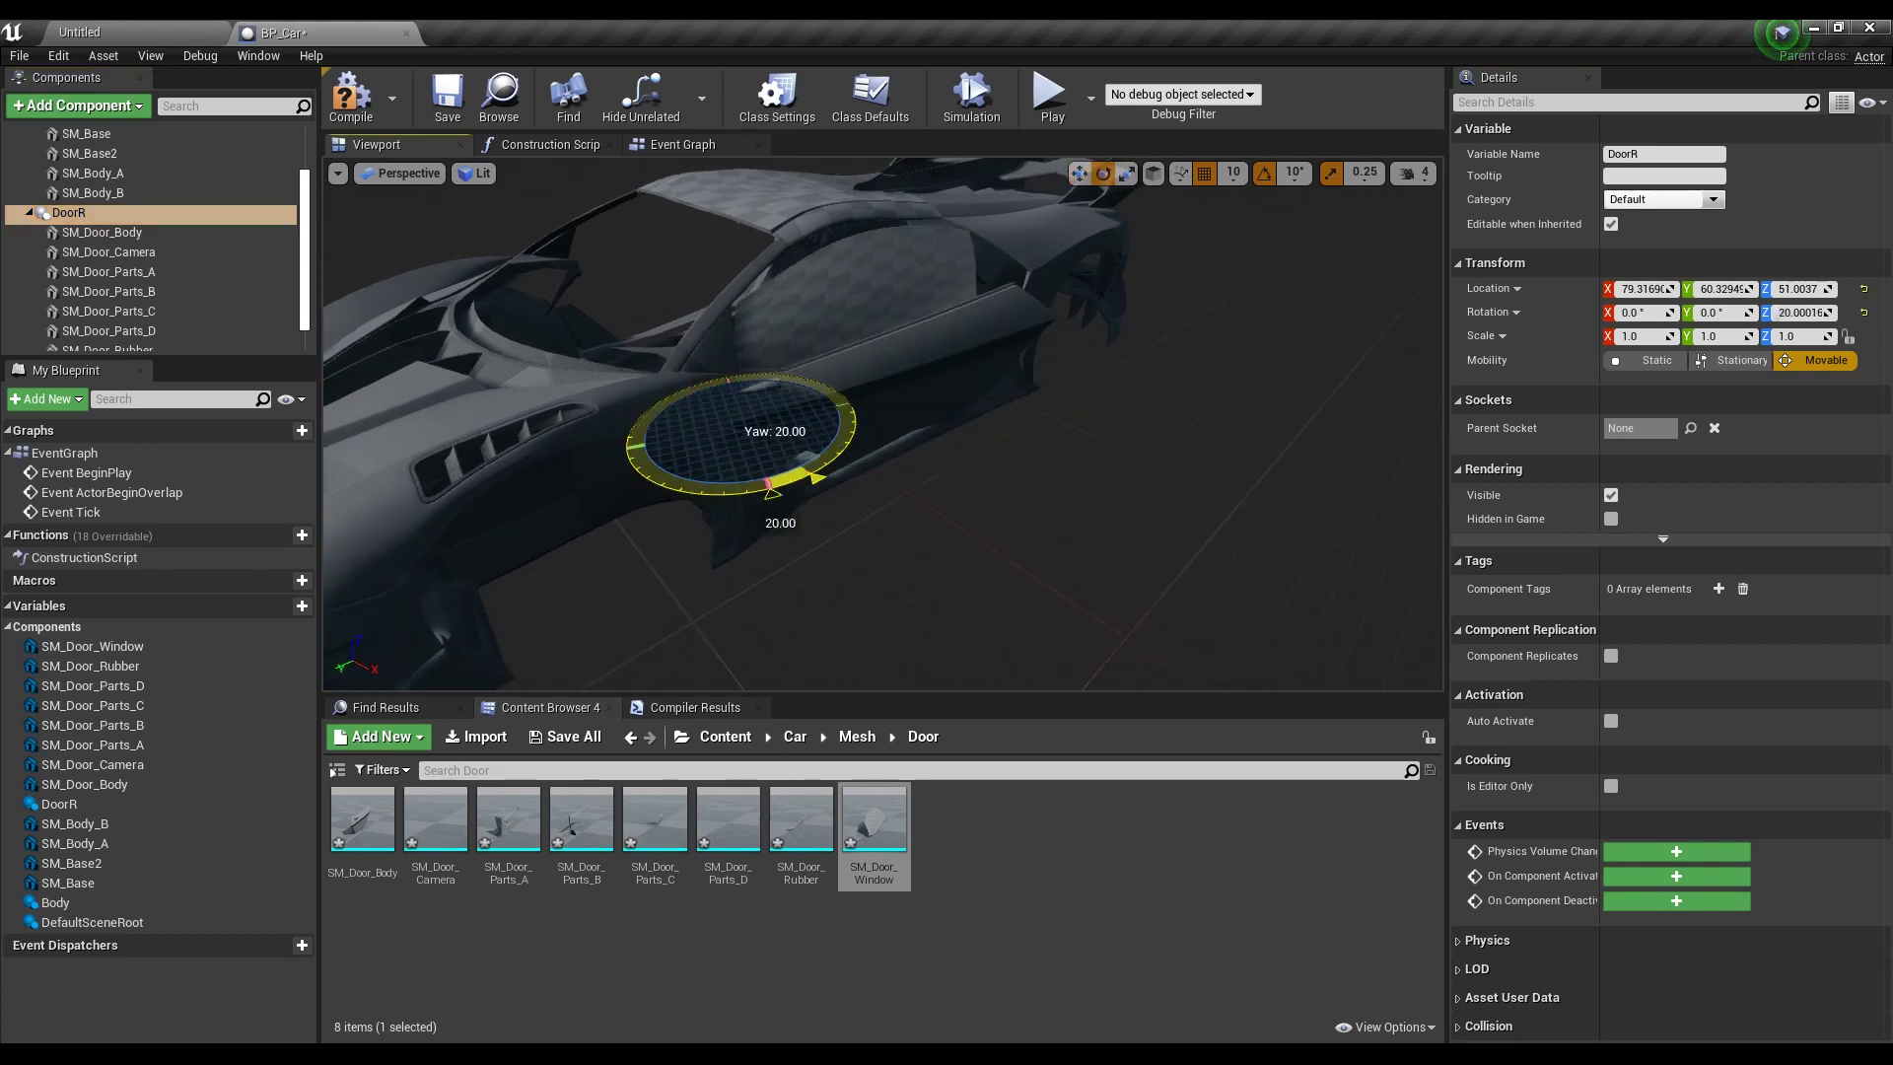
pyautogui.click(1054, 355)
pyautogui.hotkey('ctrl', 'z')
pyautogui.moveTo(1054, 355); pyautogui.dragTo(986, 394)
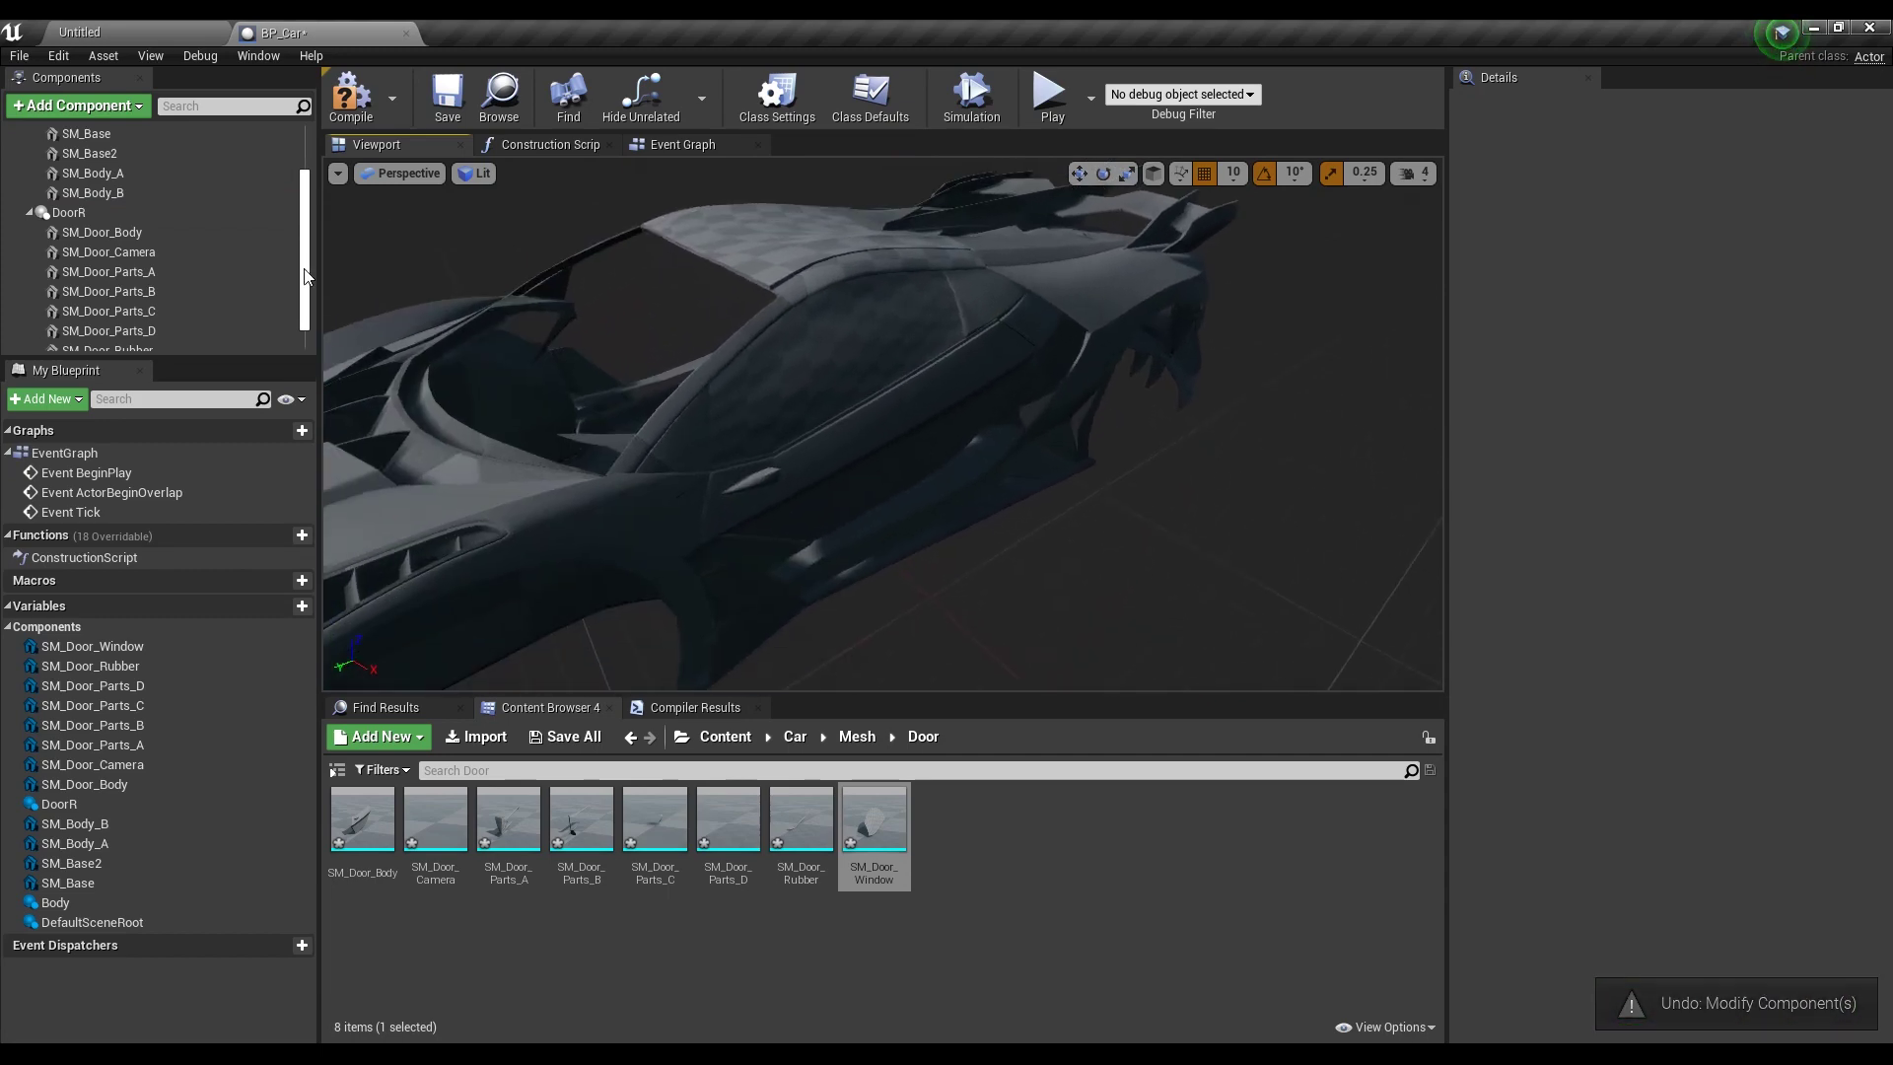
pyautogui.click(160, 215)
# Duplicate the DoorR group with its meshes and rename the copy DoorL
pyautogui.scroll(-1, 134, 299)
pyautogui.keyDown('shift'); pyautogui.click(152, 339); pyautogui.keyUp('shift')
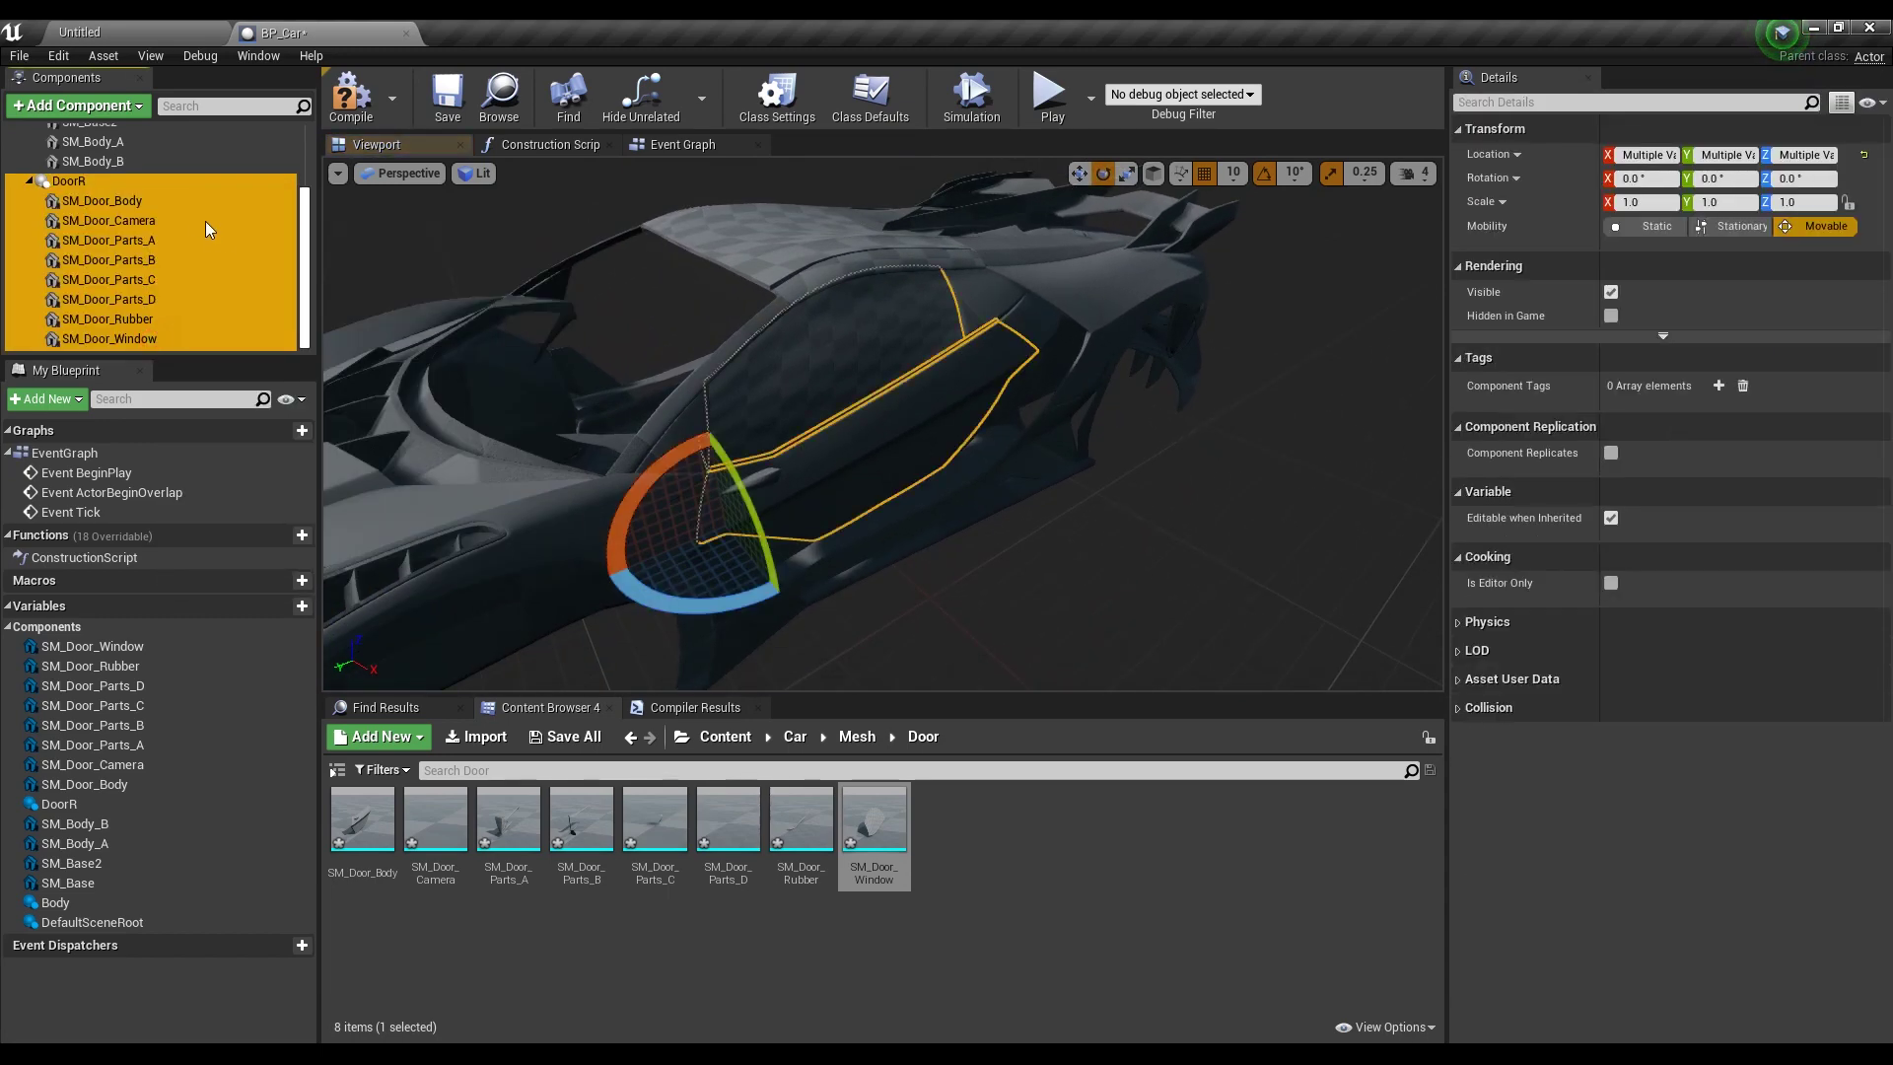
pyautogui.hotkey('ctrl', 'w')
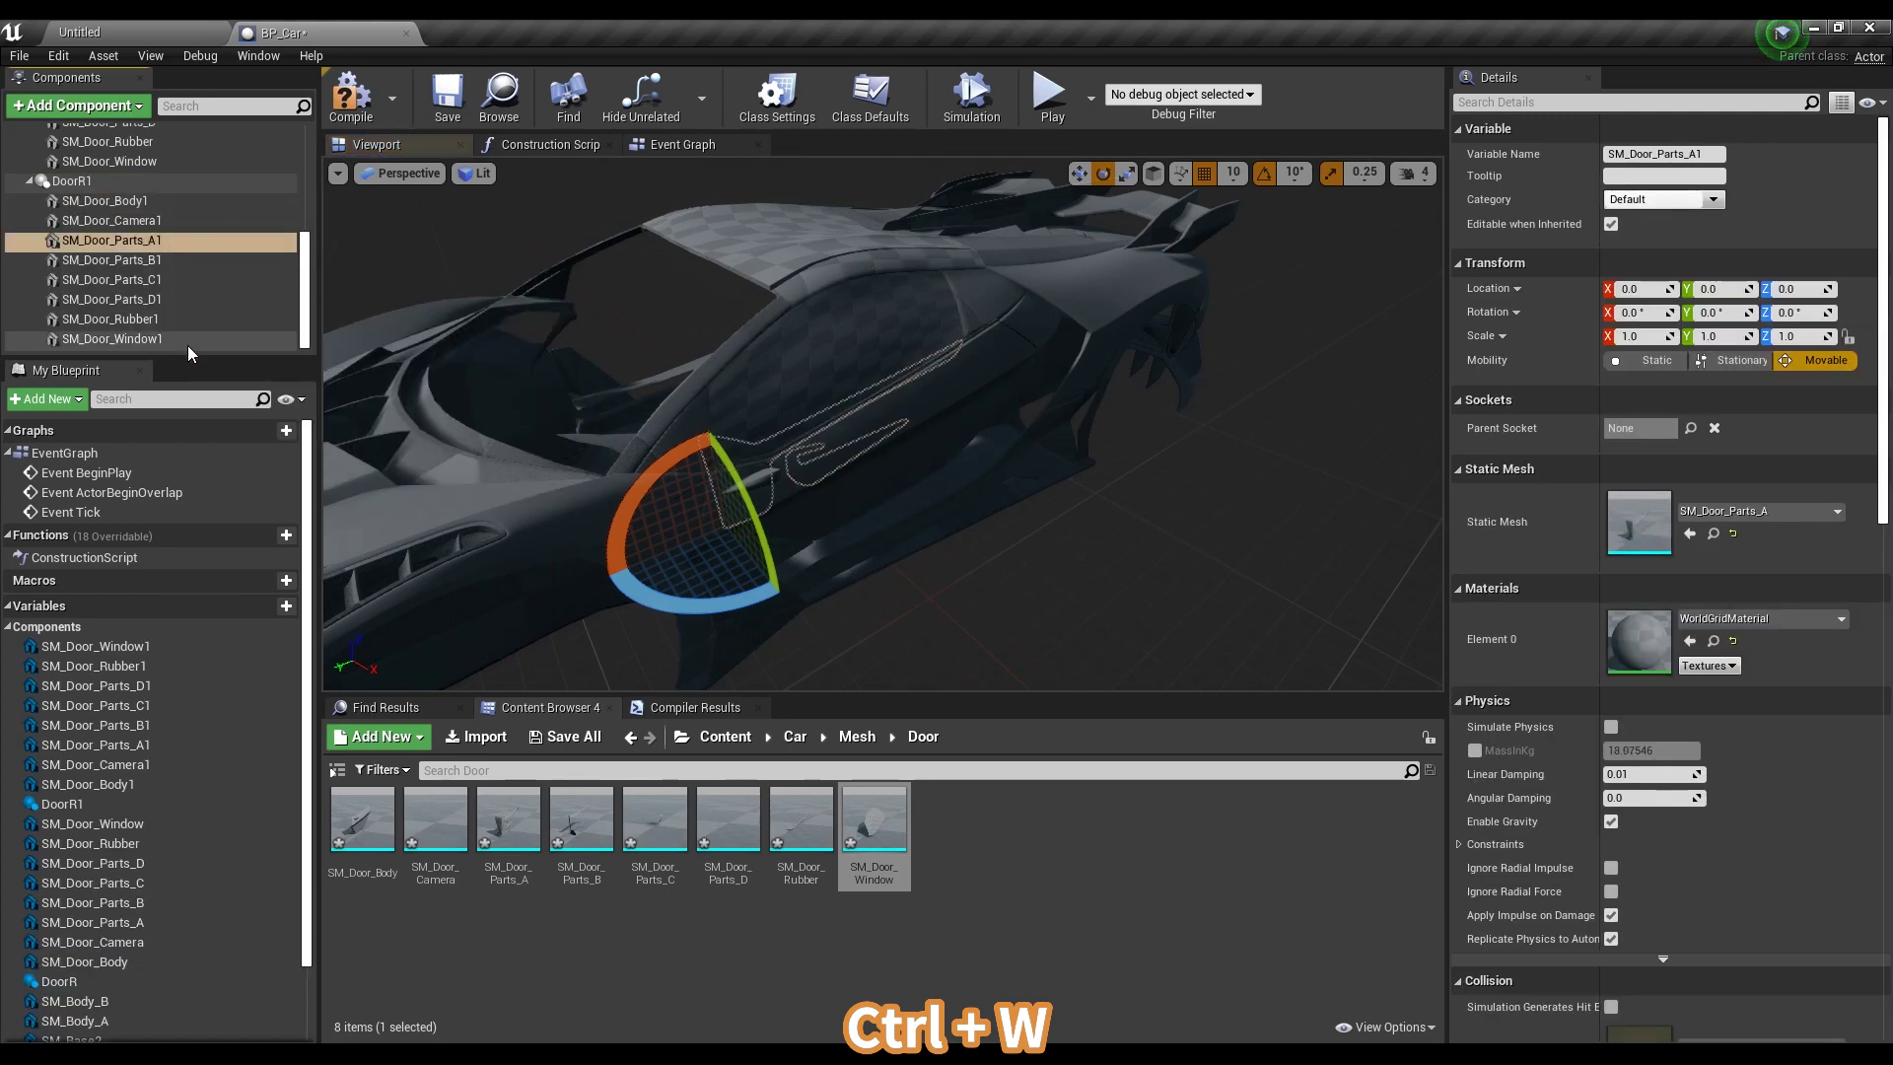
pyautogui.click(98, 181)
pyautogui.press('F2')
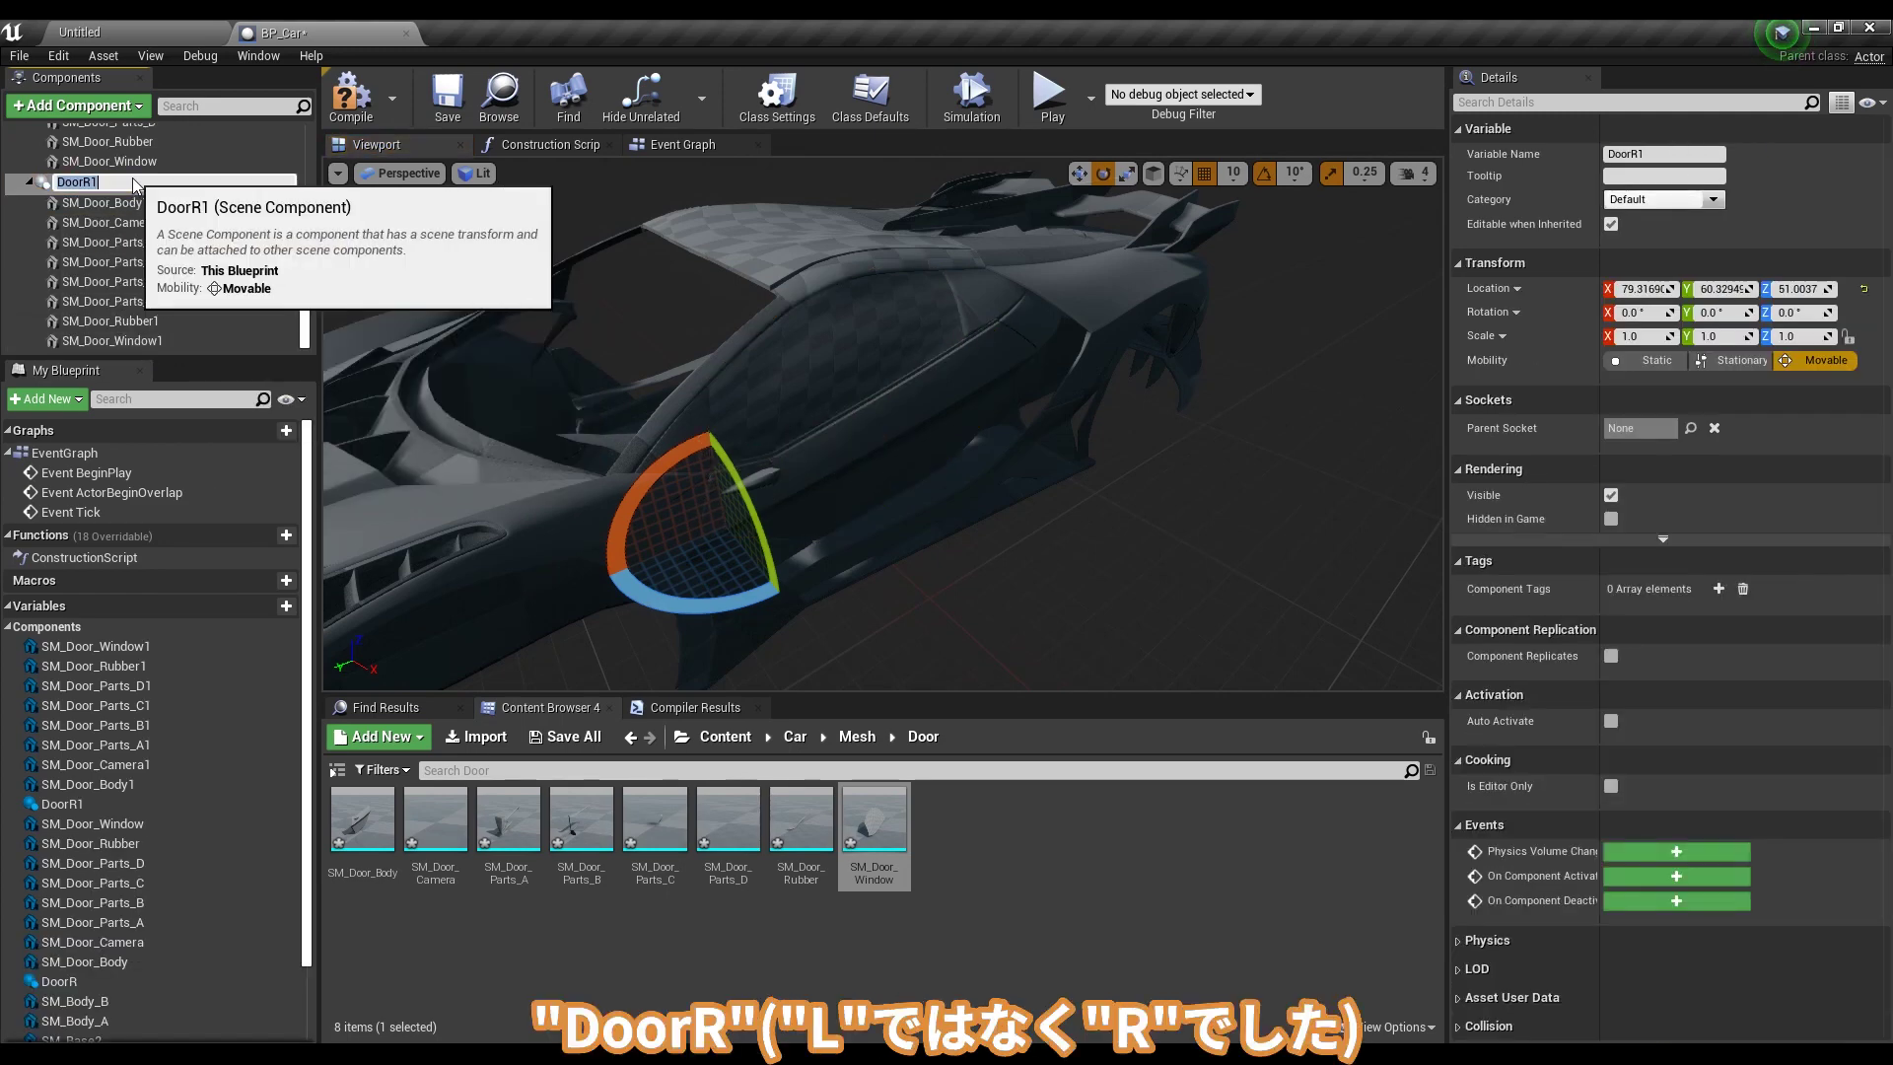
pyautogui.press('Return')
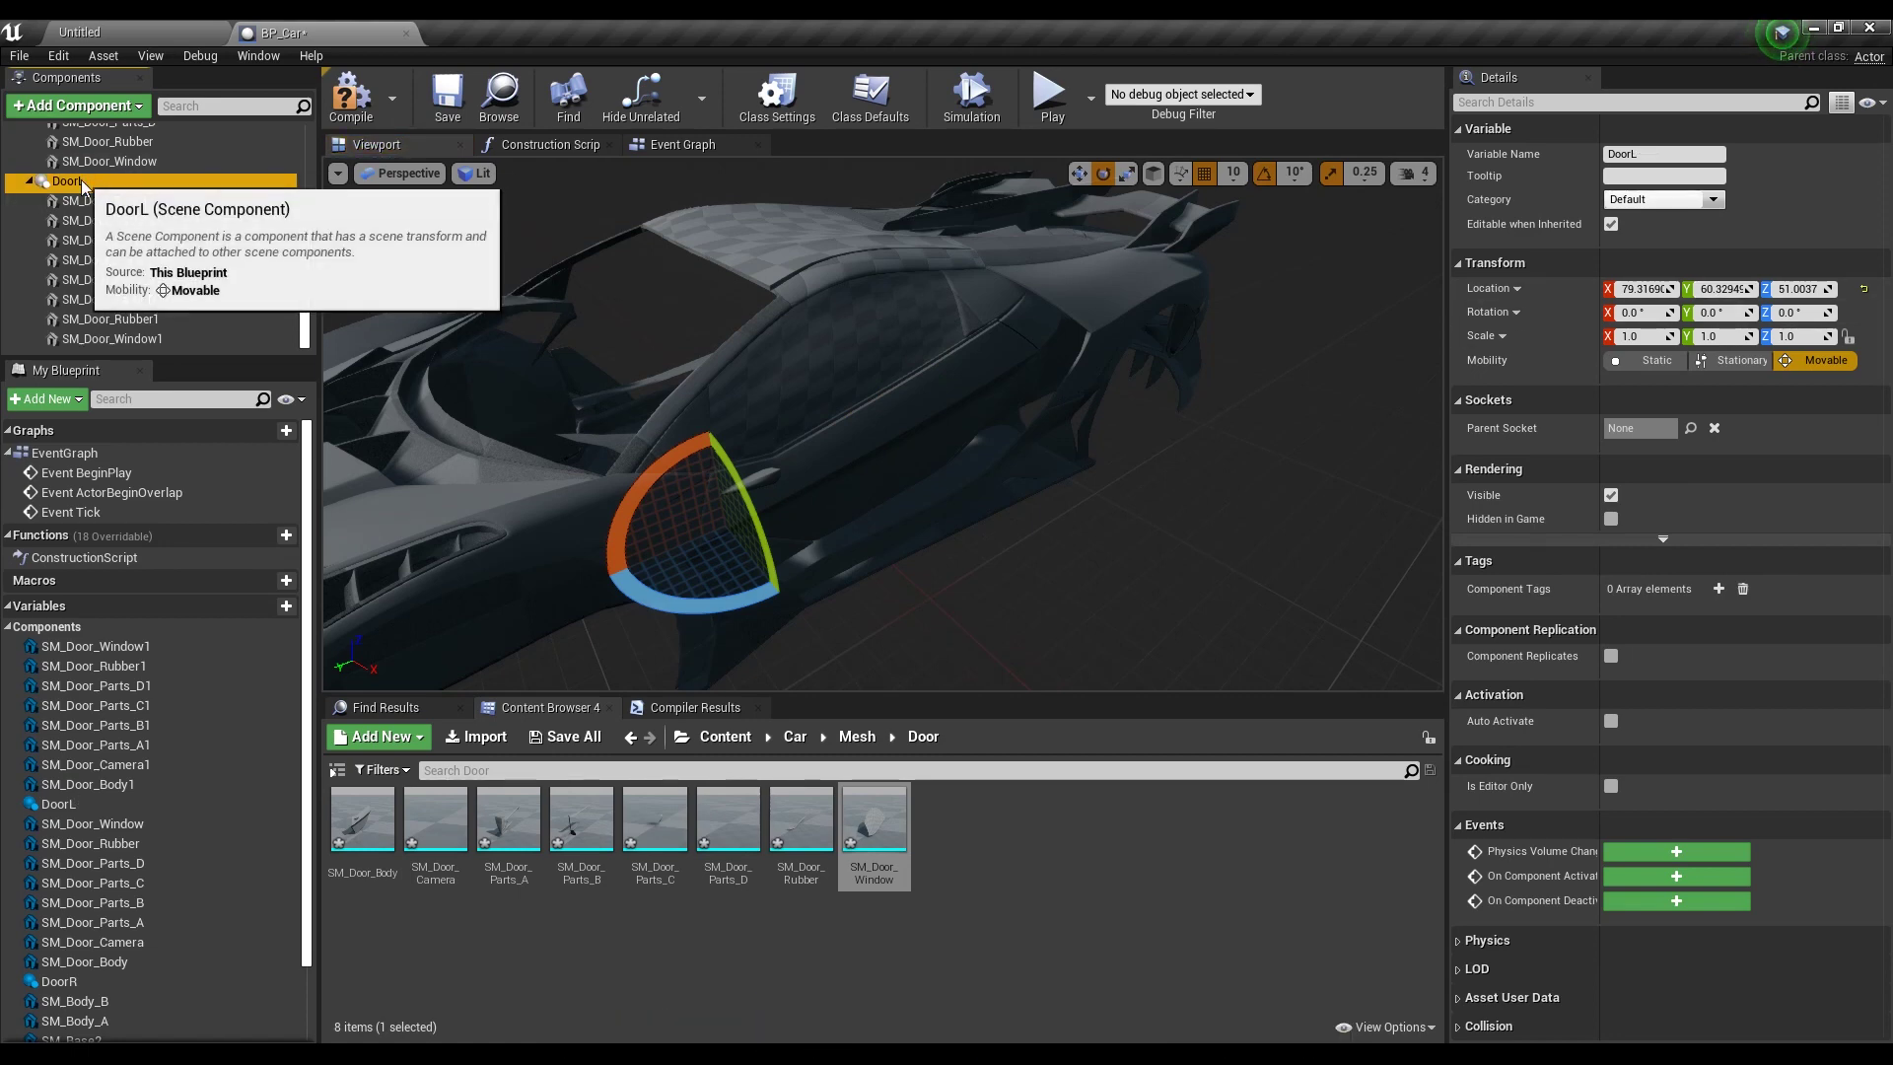
# Mirror DoorL with Scale X -1 and move it to Location X -79.3169
pyautogui.click(1636, 337)
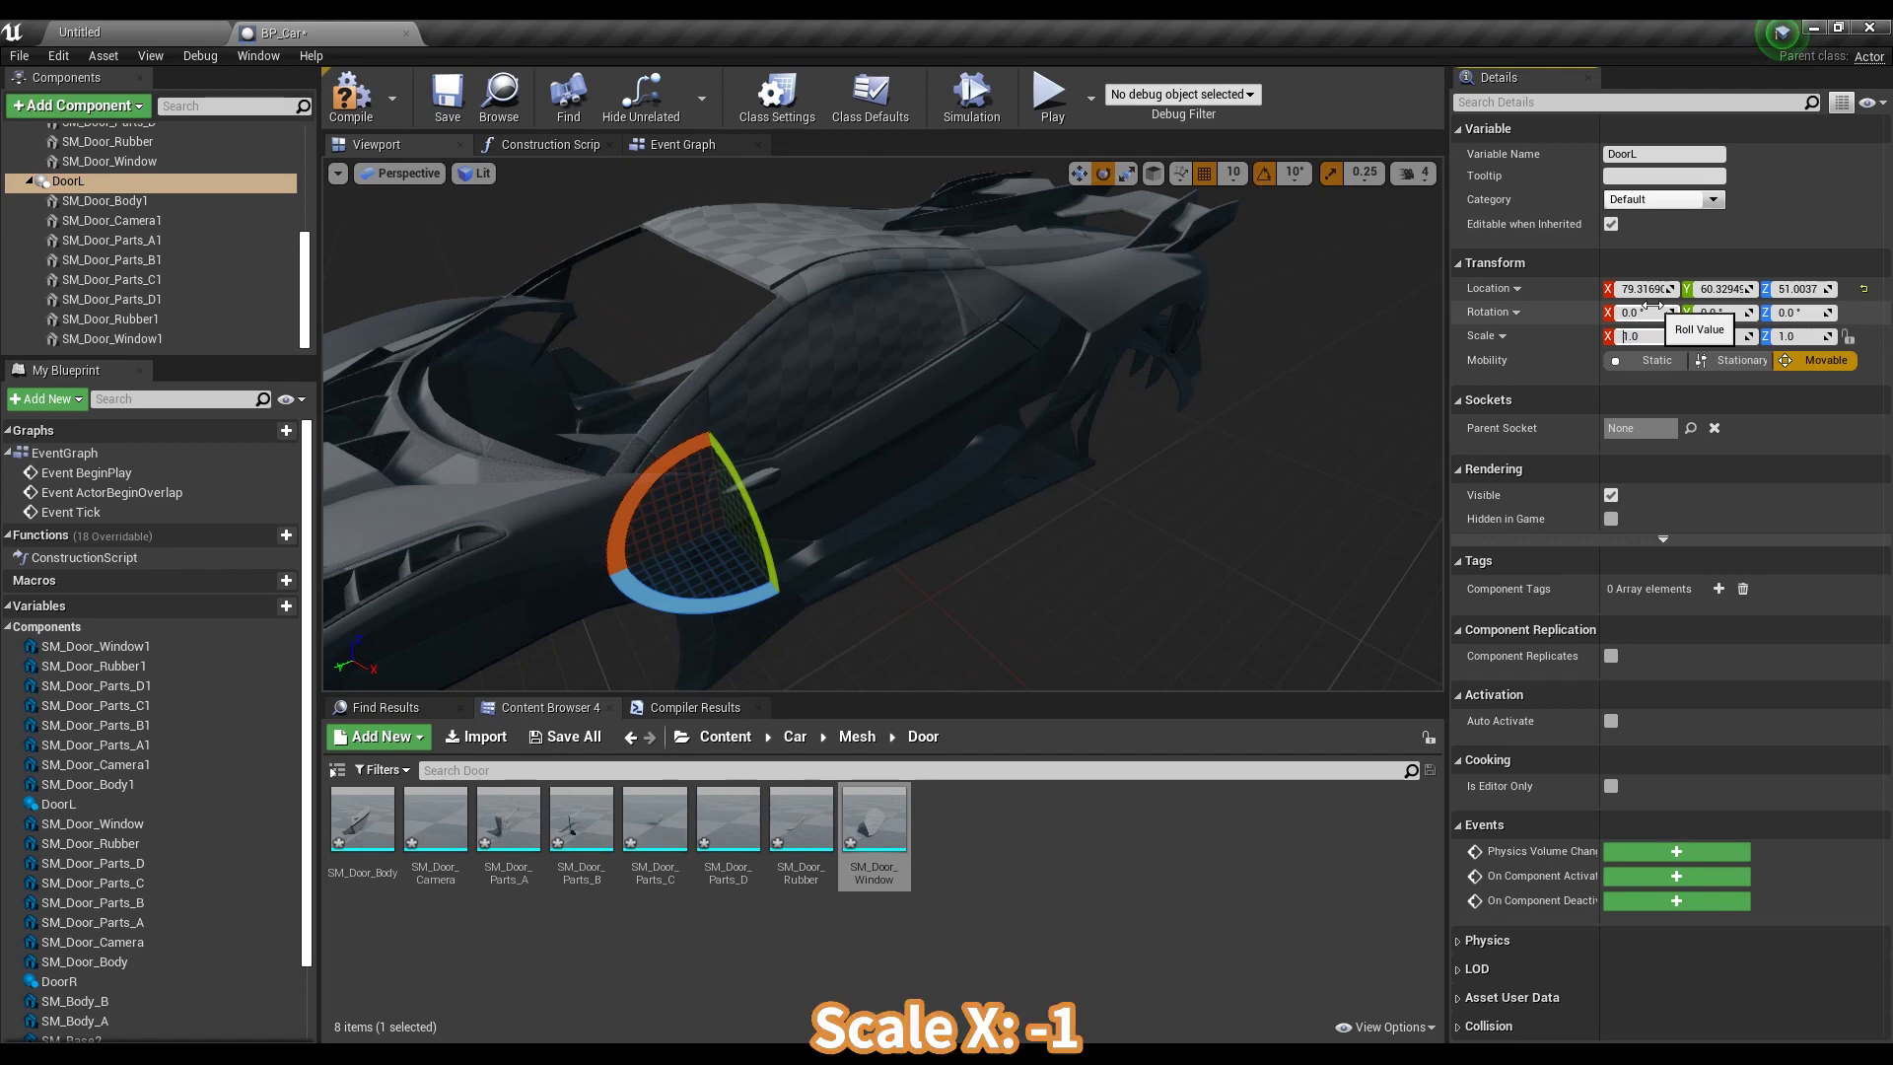
pyautogui.write('-1')
pyautogui.press('Return')
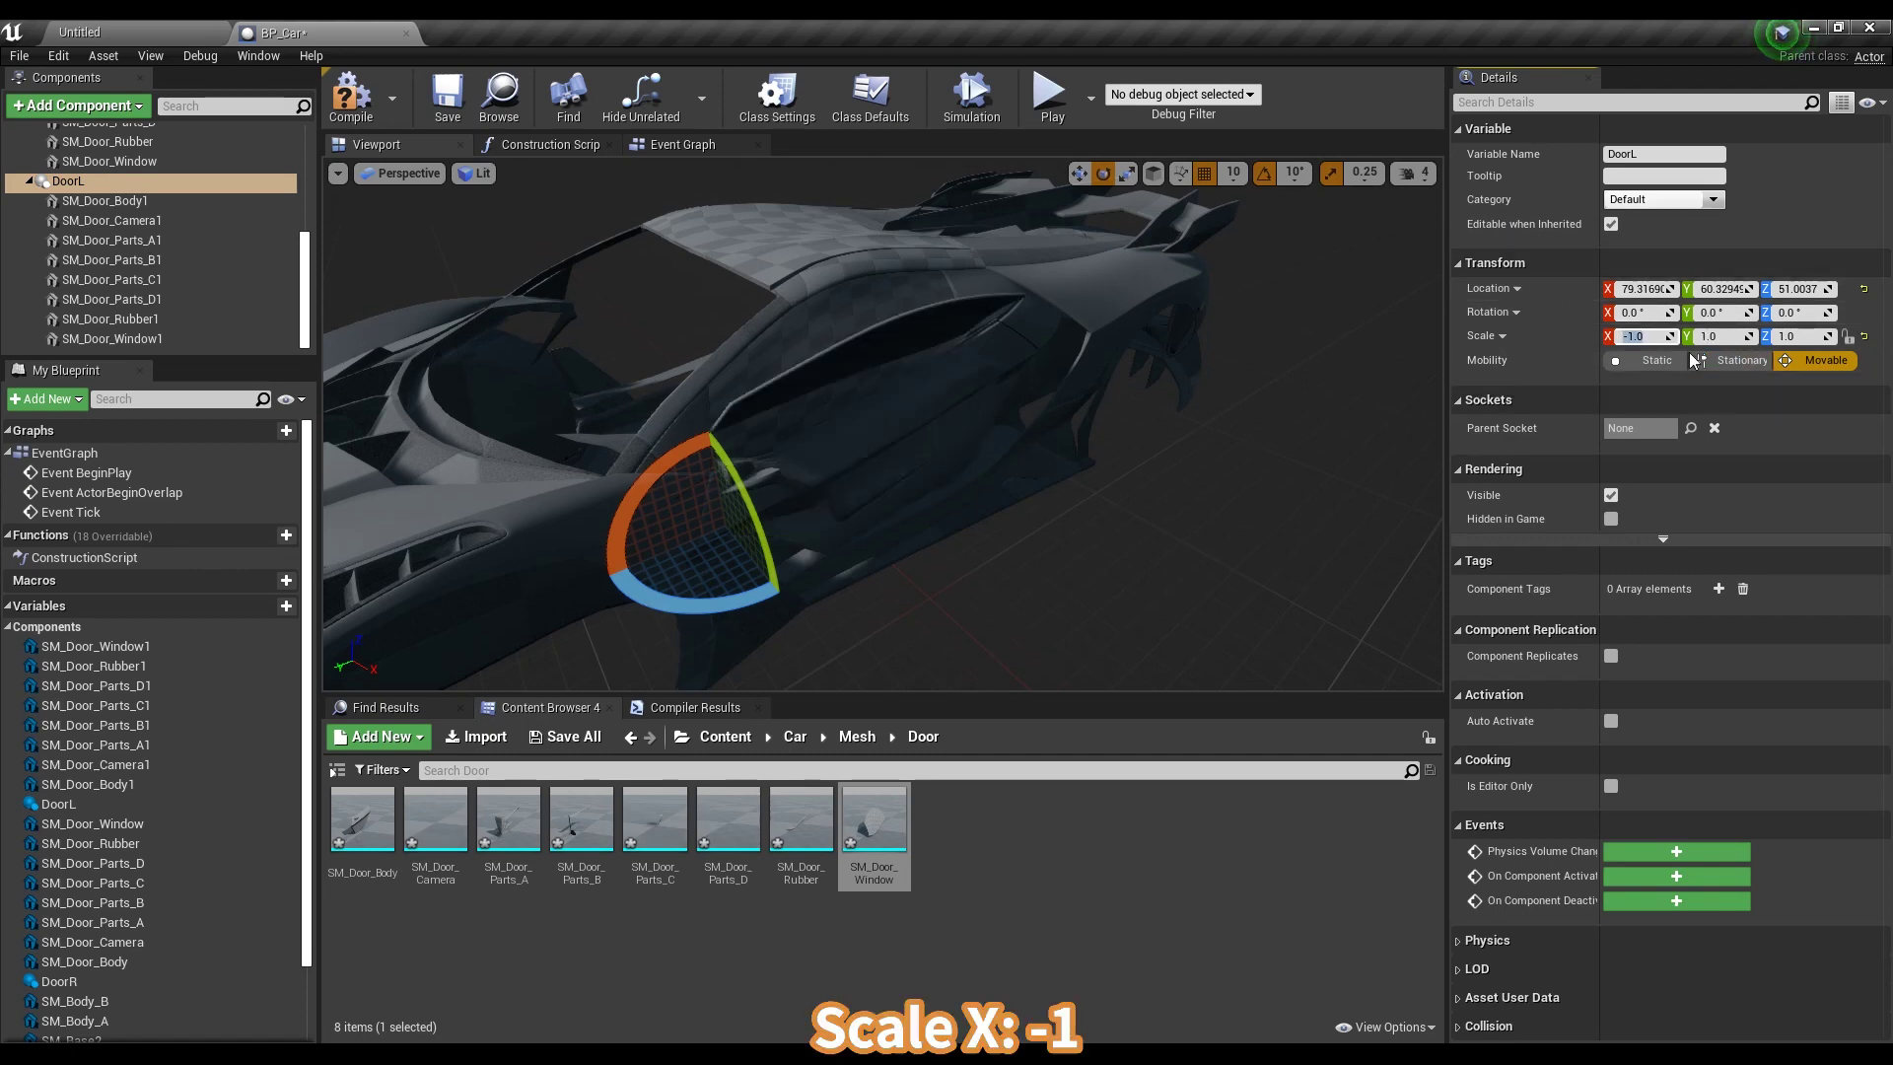
pyautogui.click(1631, 289)
pyautogui.write('-79.316902')
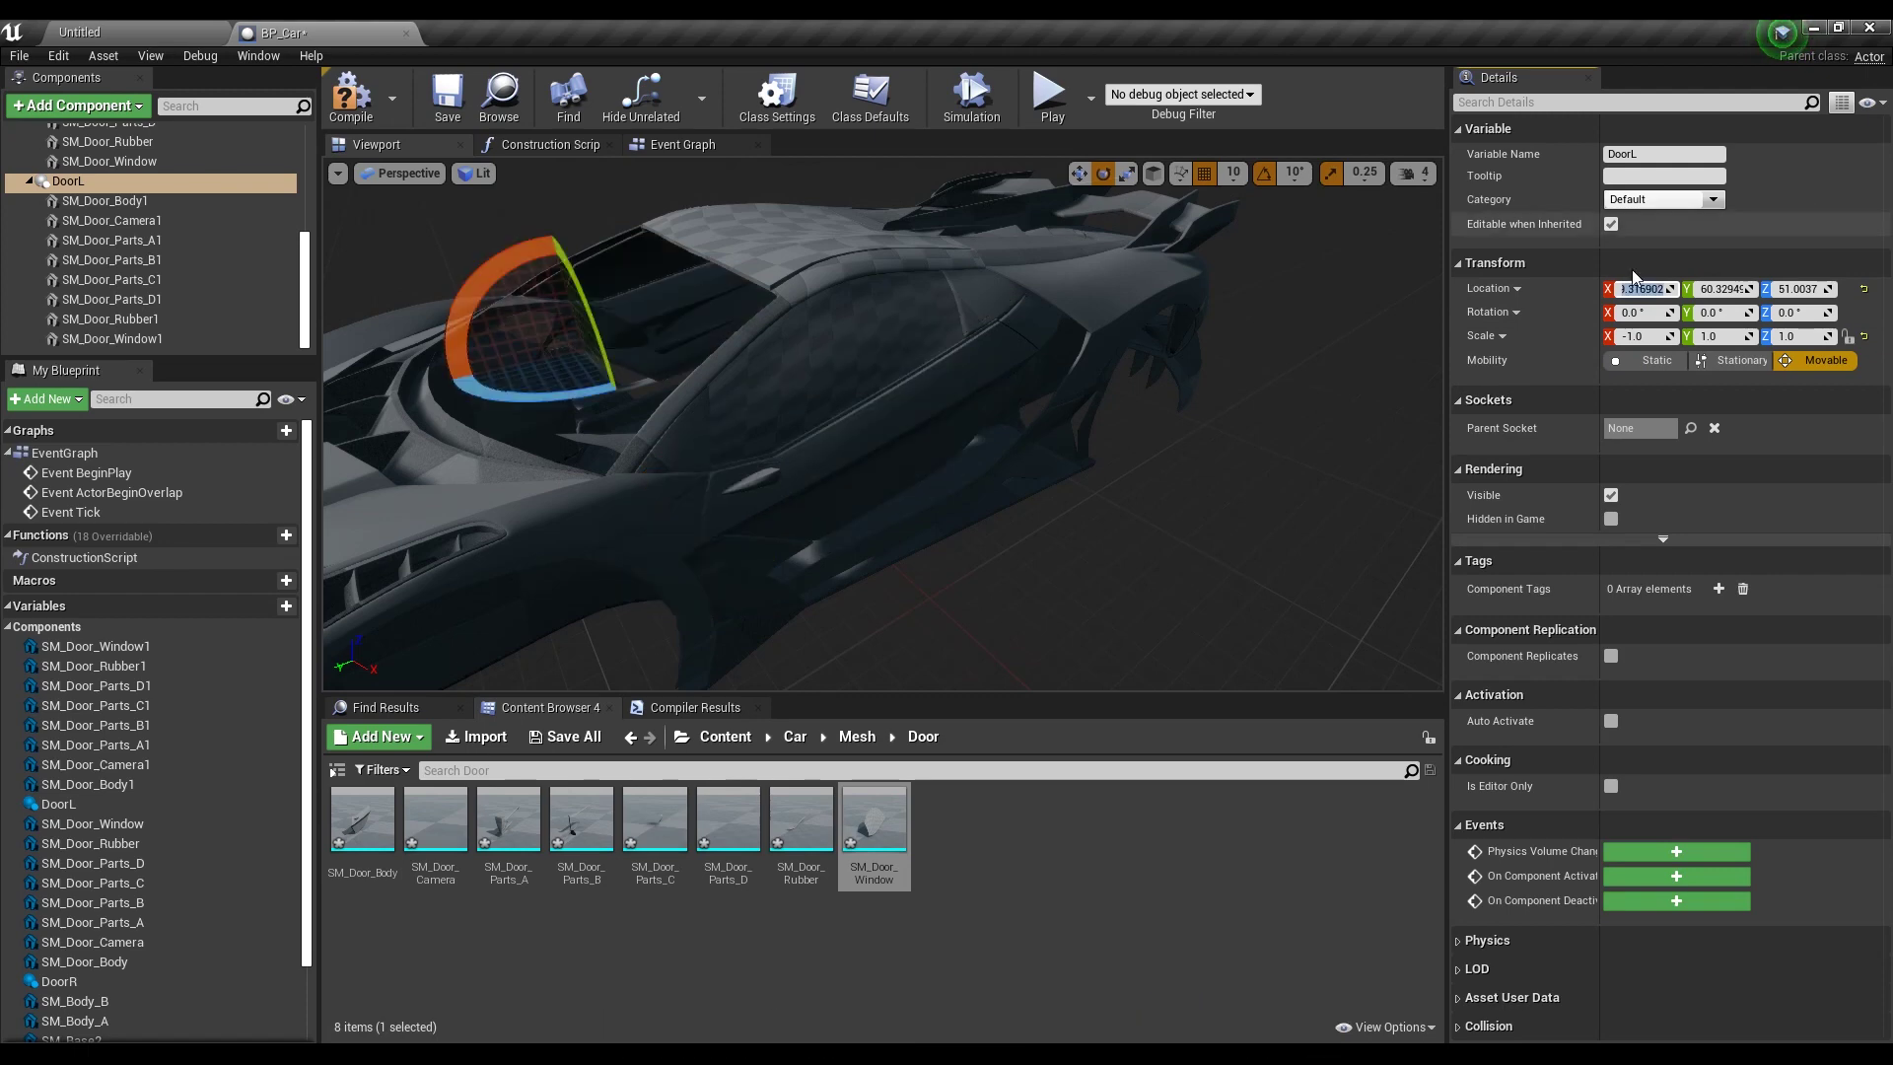
pyautogui.press('Return')
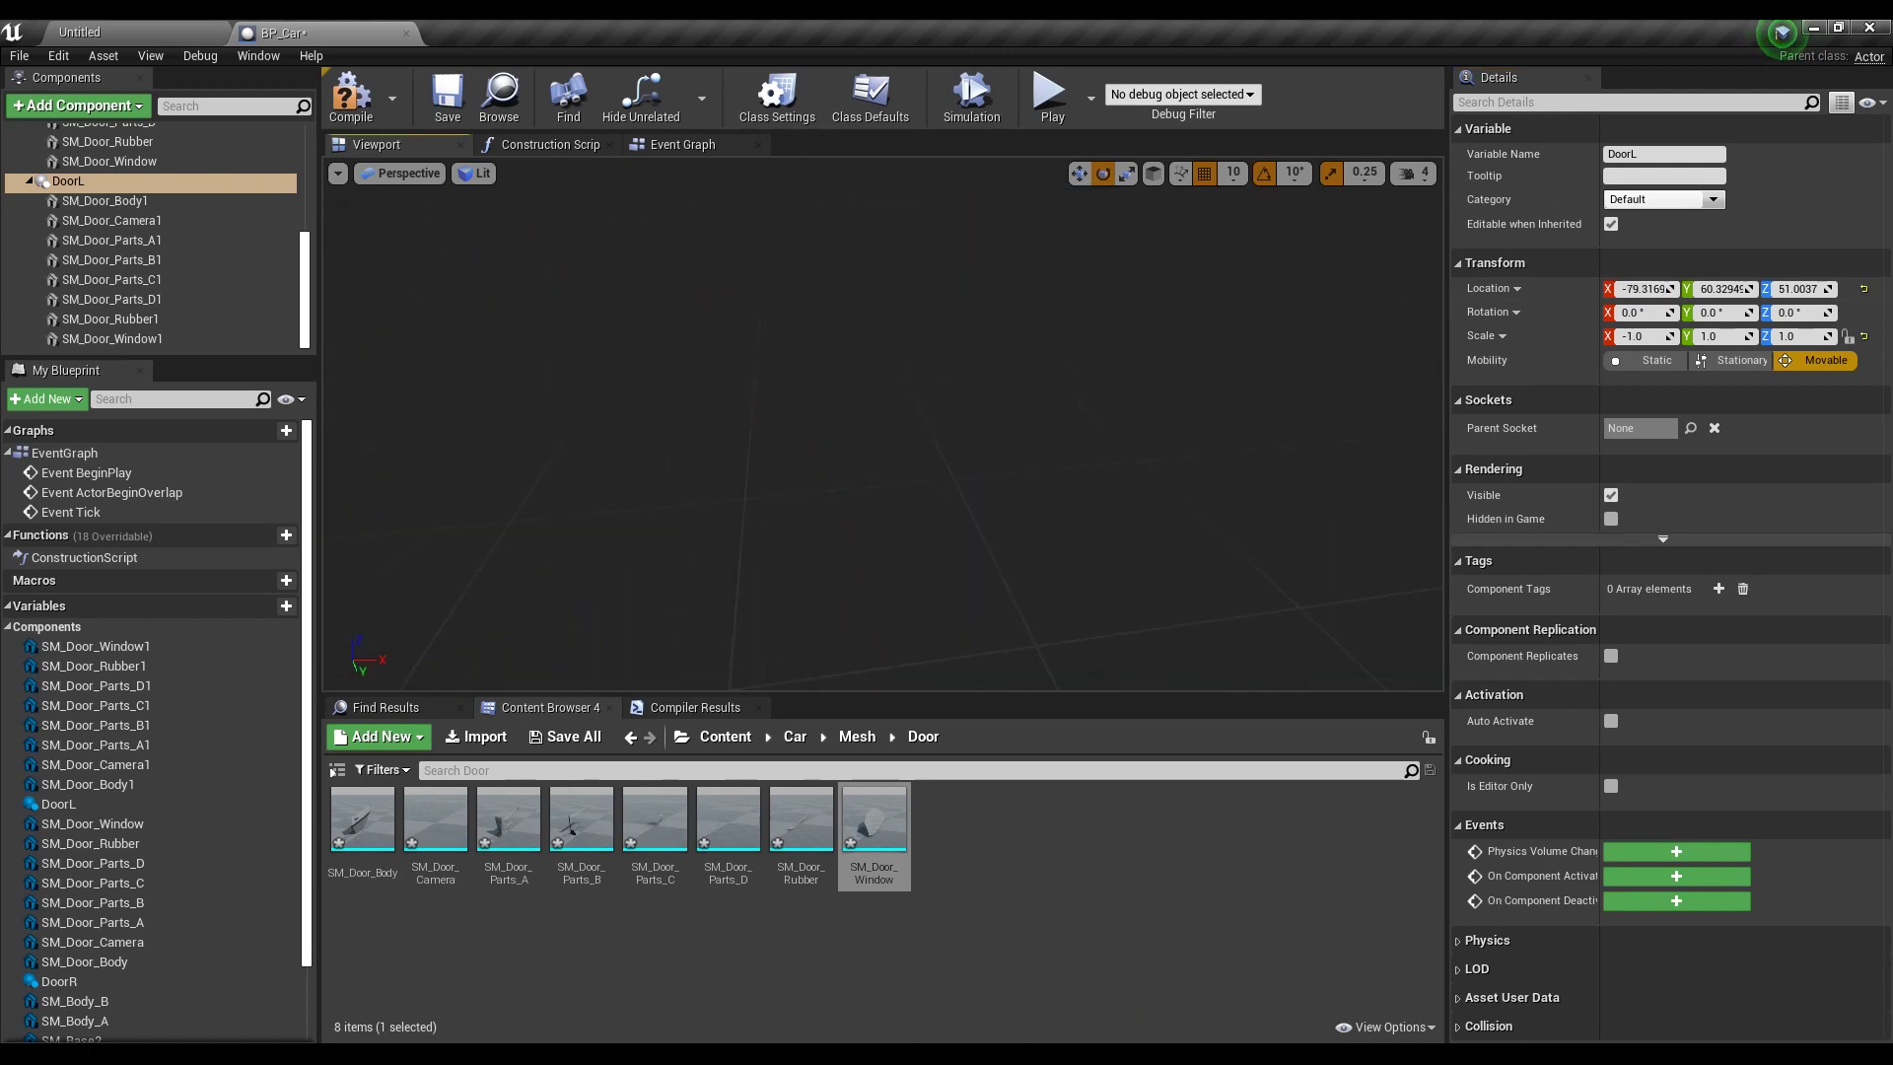
pyautogui.press('f')
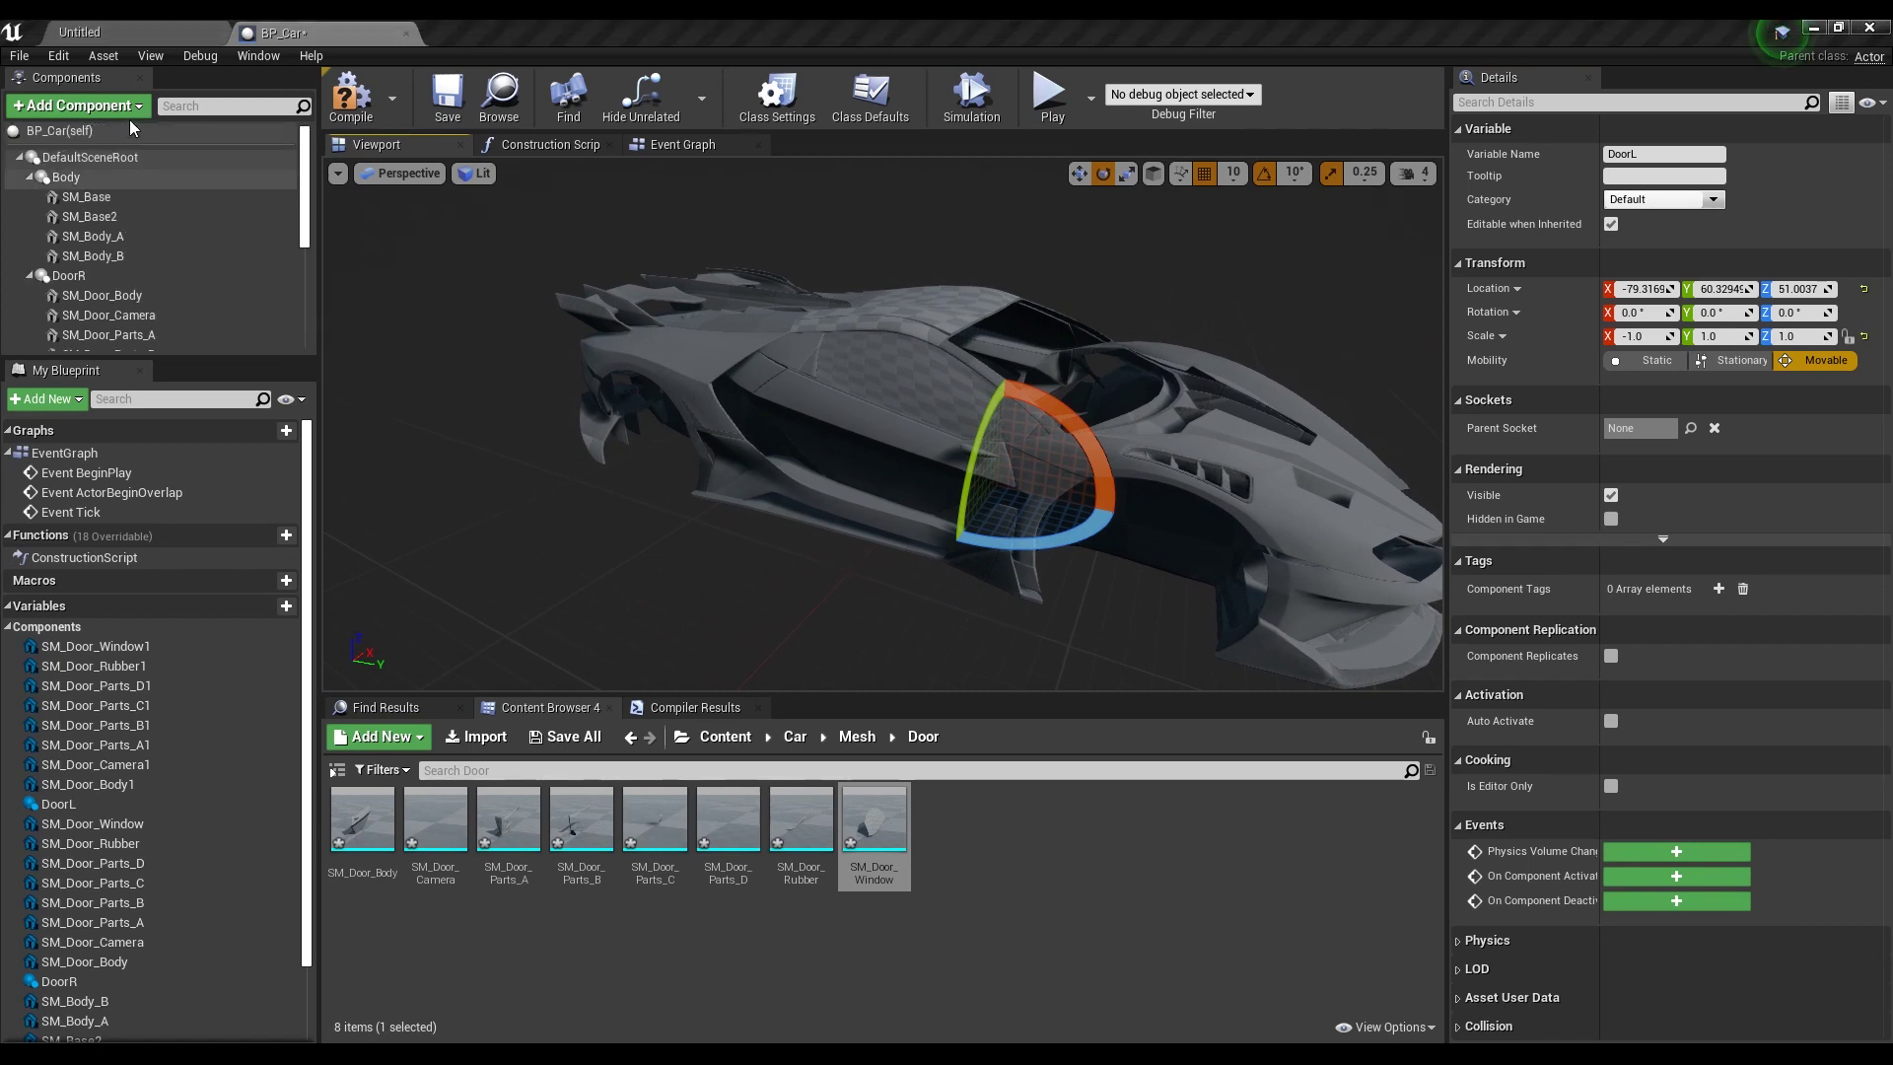
# Add a Scene component under the root of BP_Car named Tire_FL
pyautogui.click(85, 158)
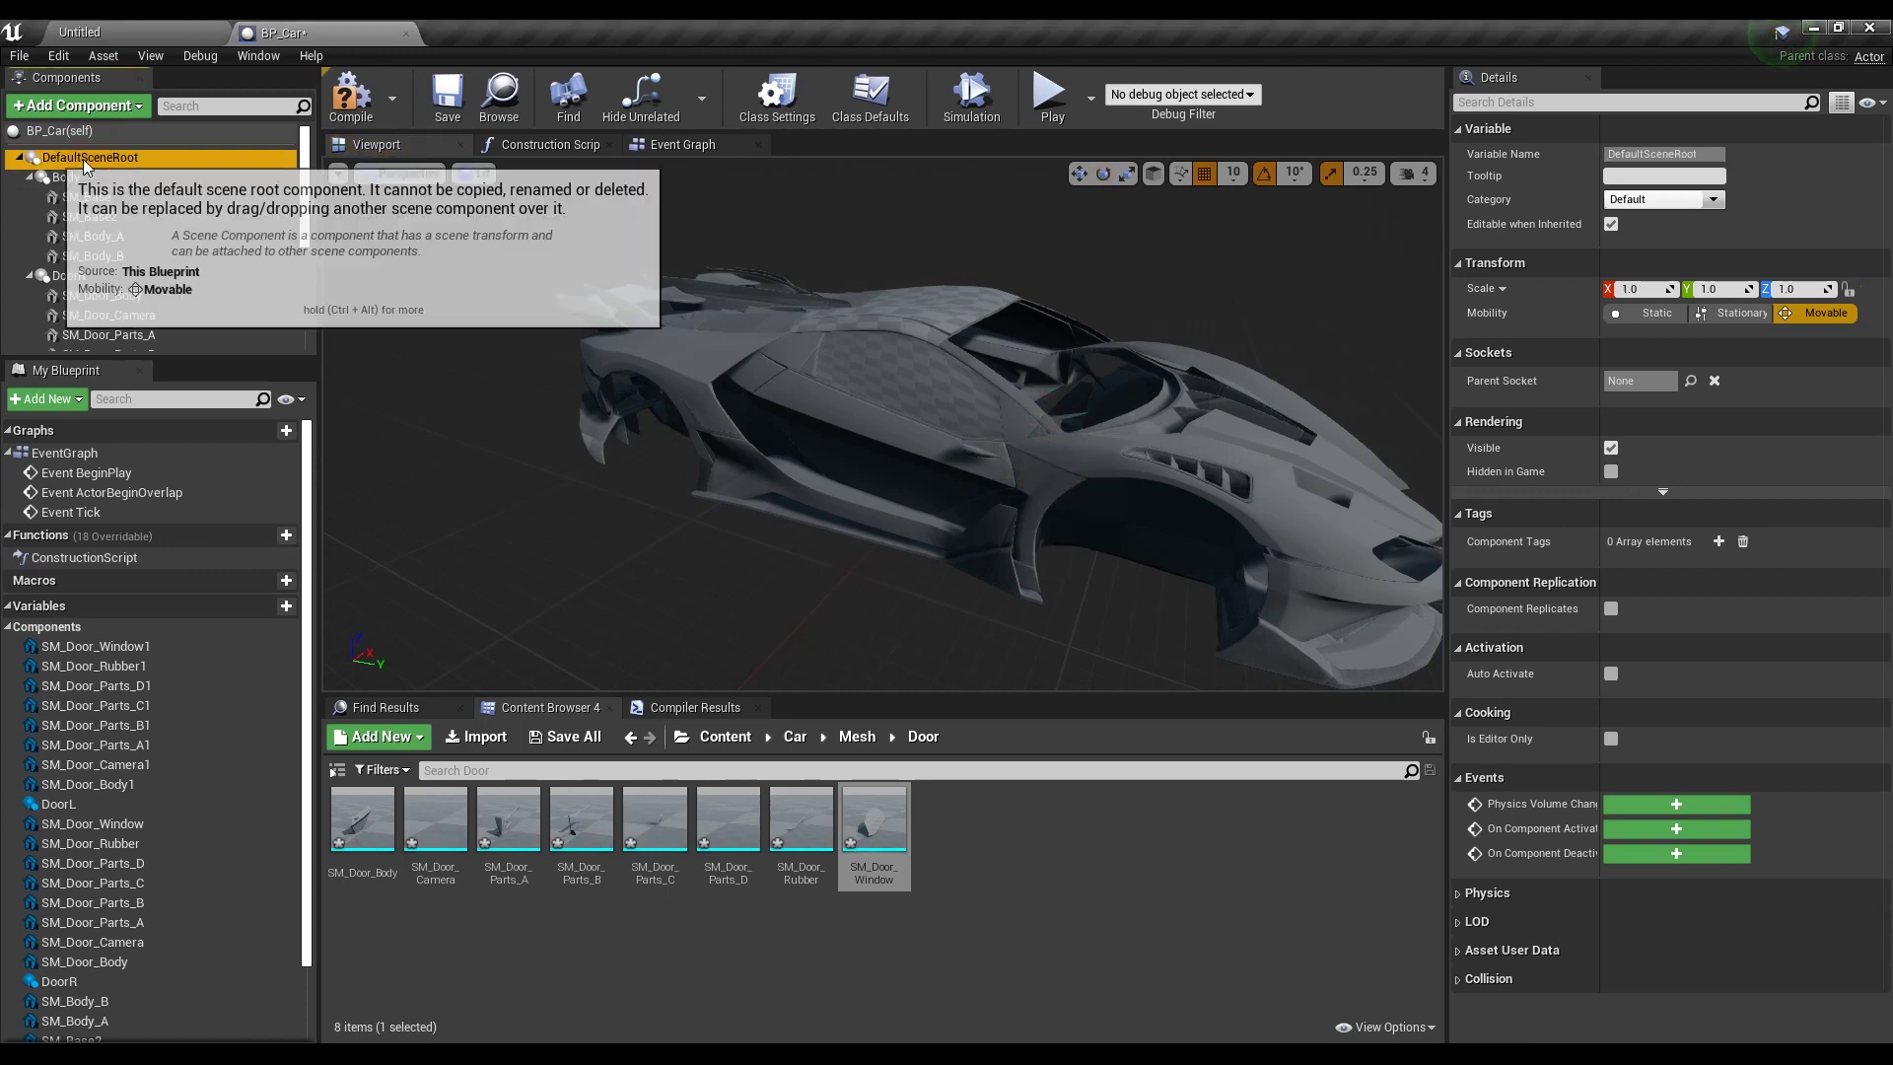
pyautogui.click(103, 105)
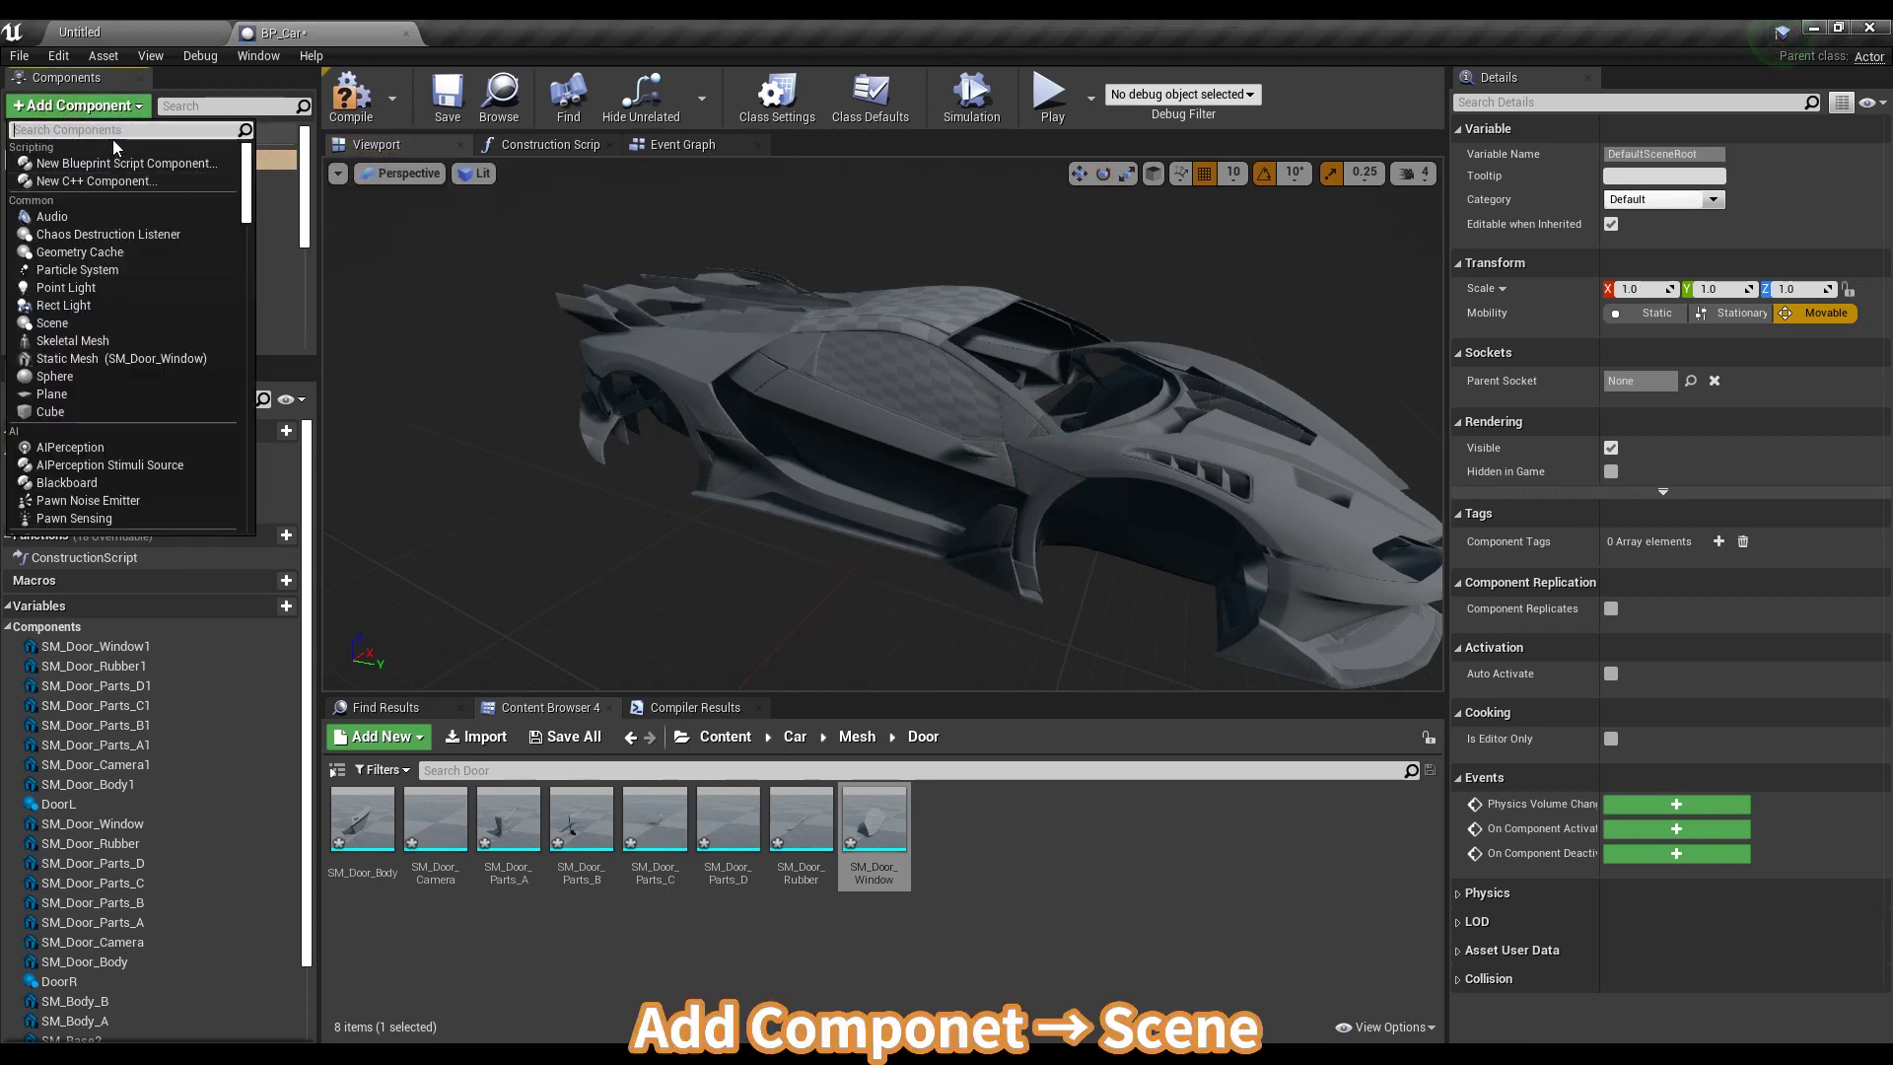
pyautogui.write('sce')
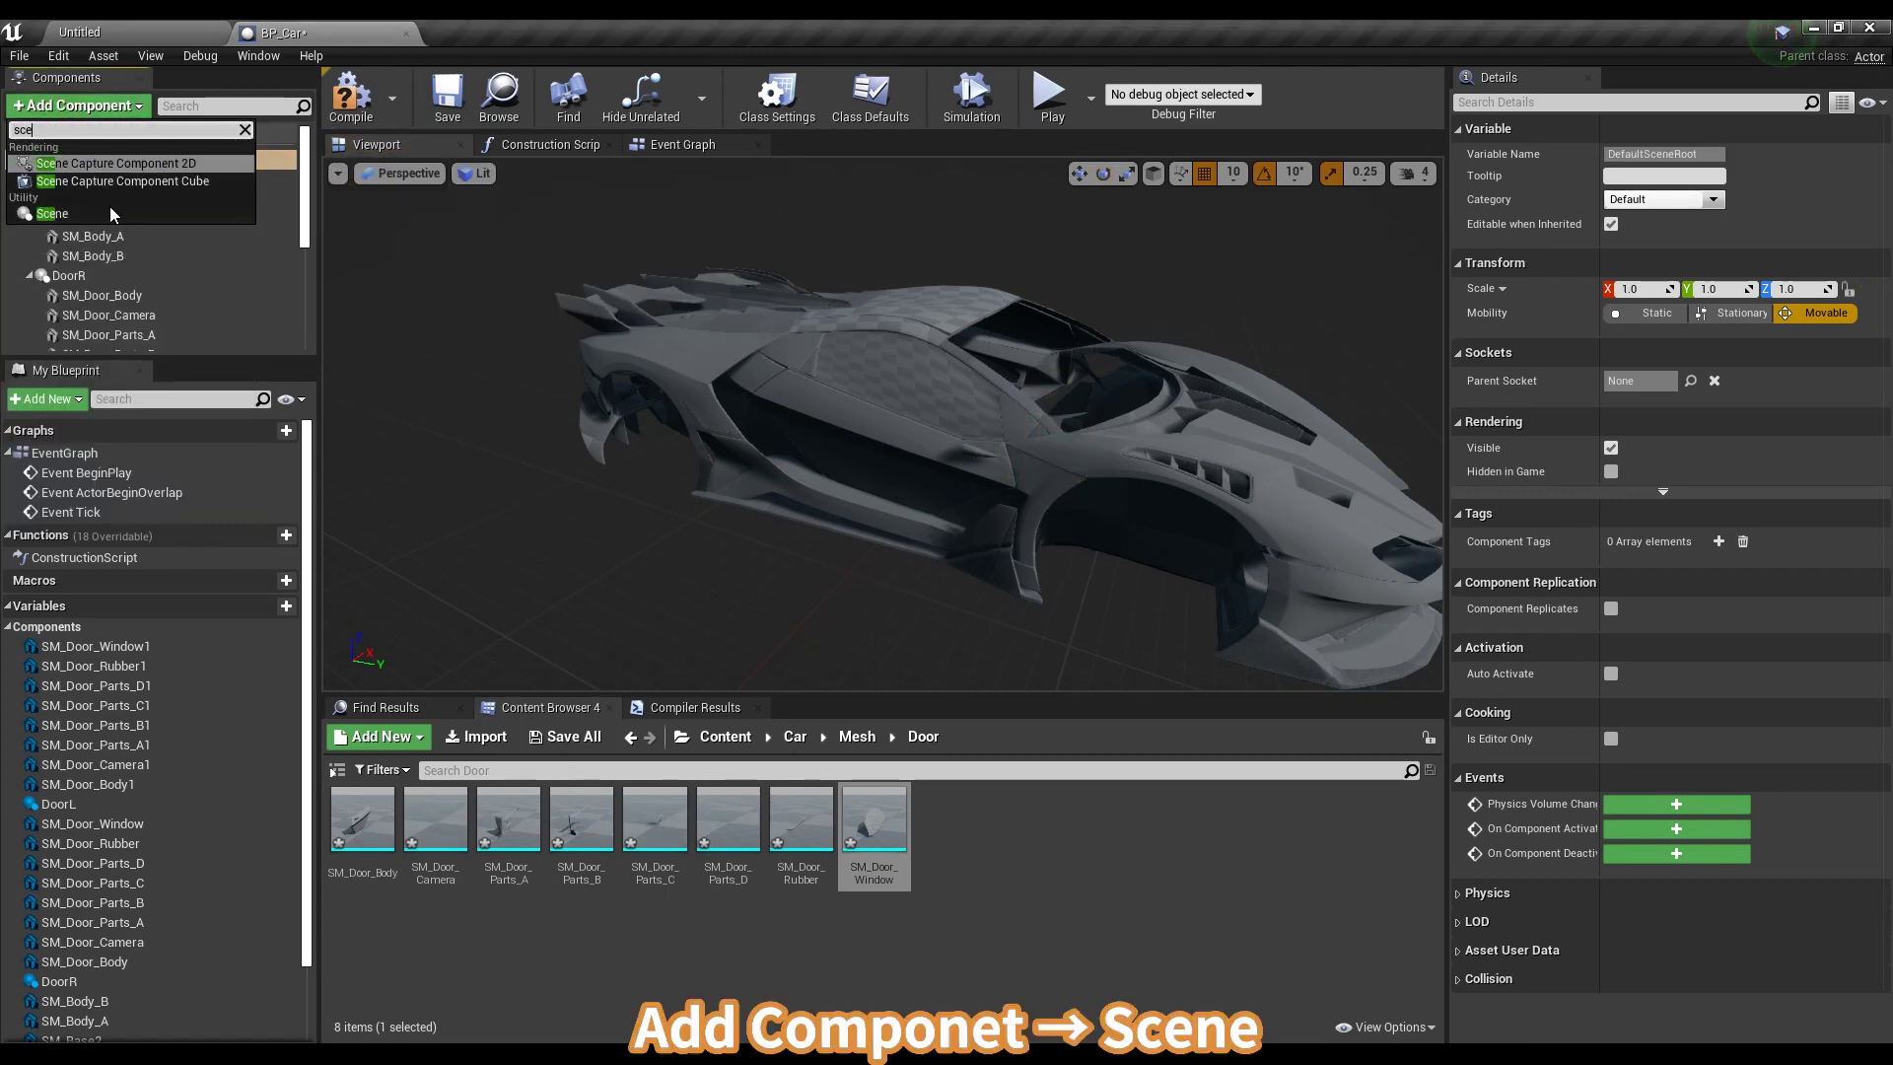
pyautogui.click(109, 213)
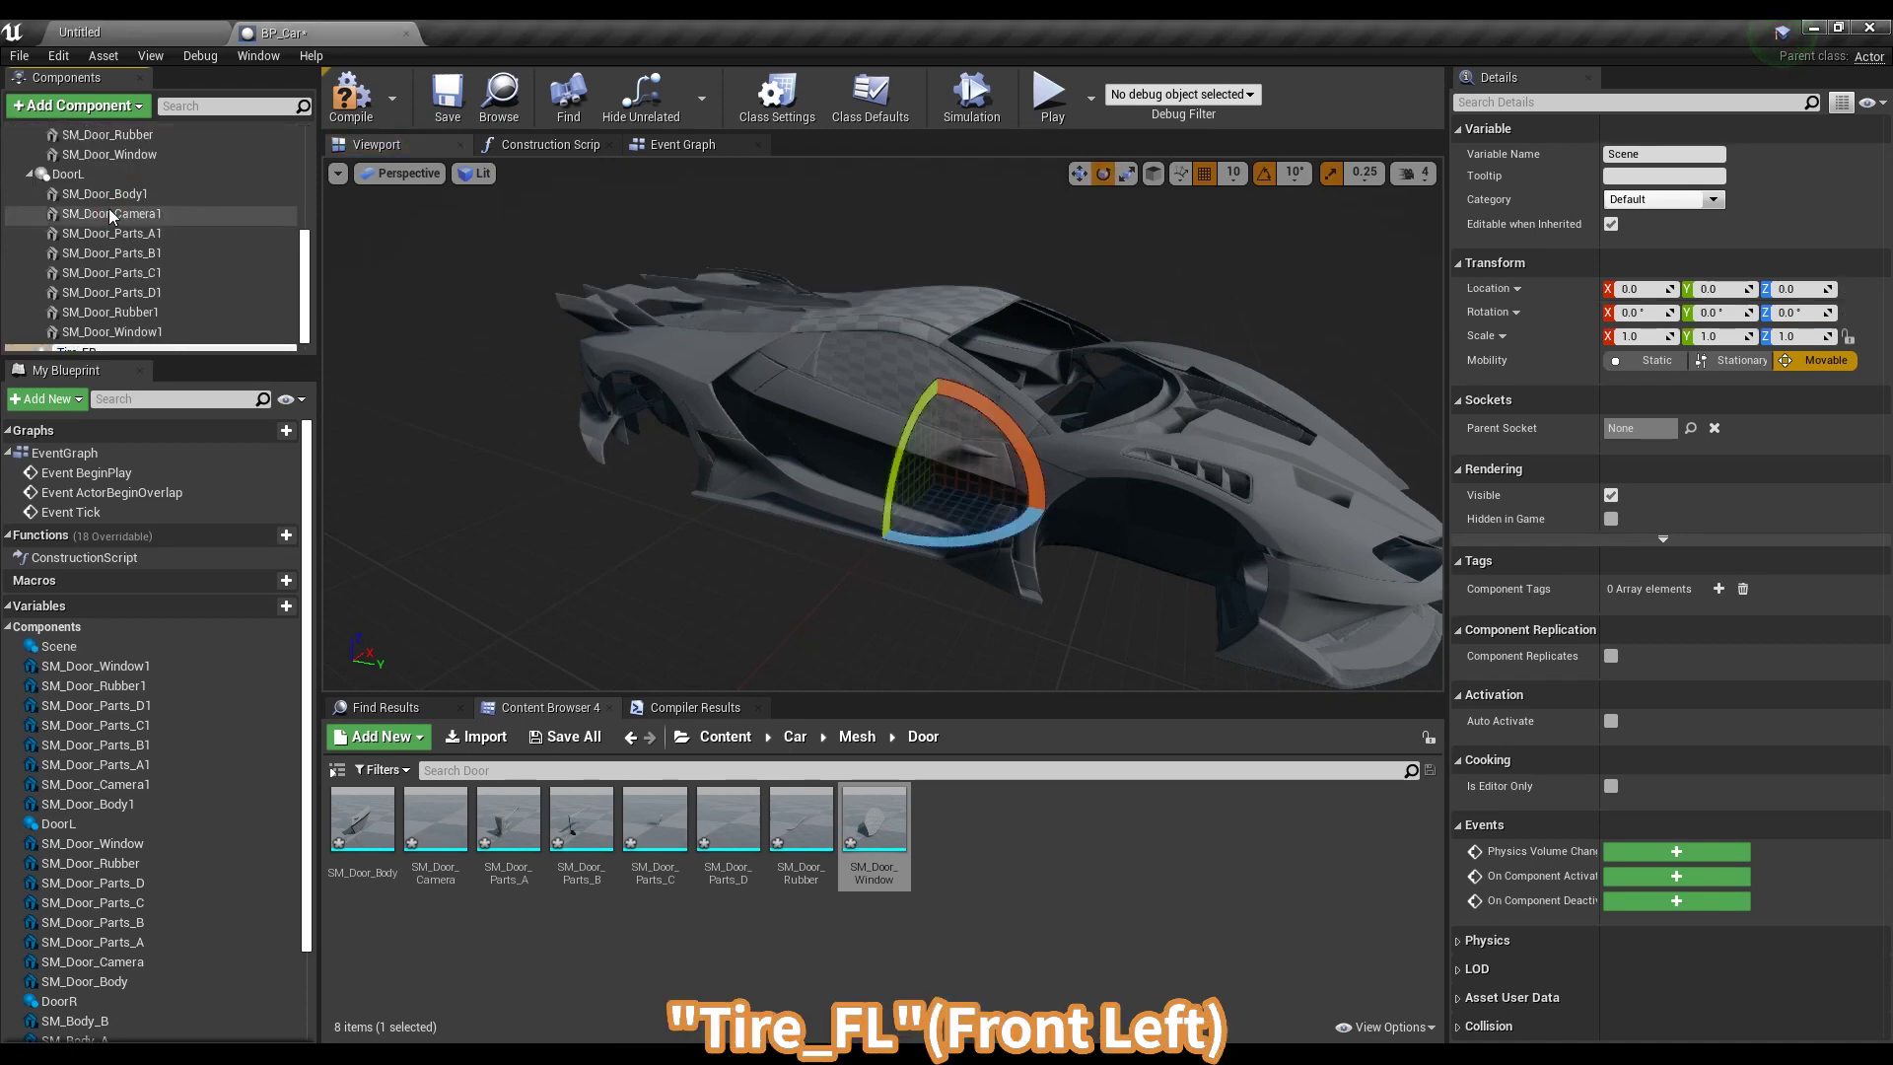
pyautogui.press('Return')
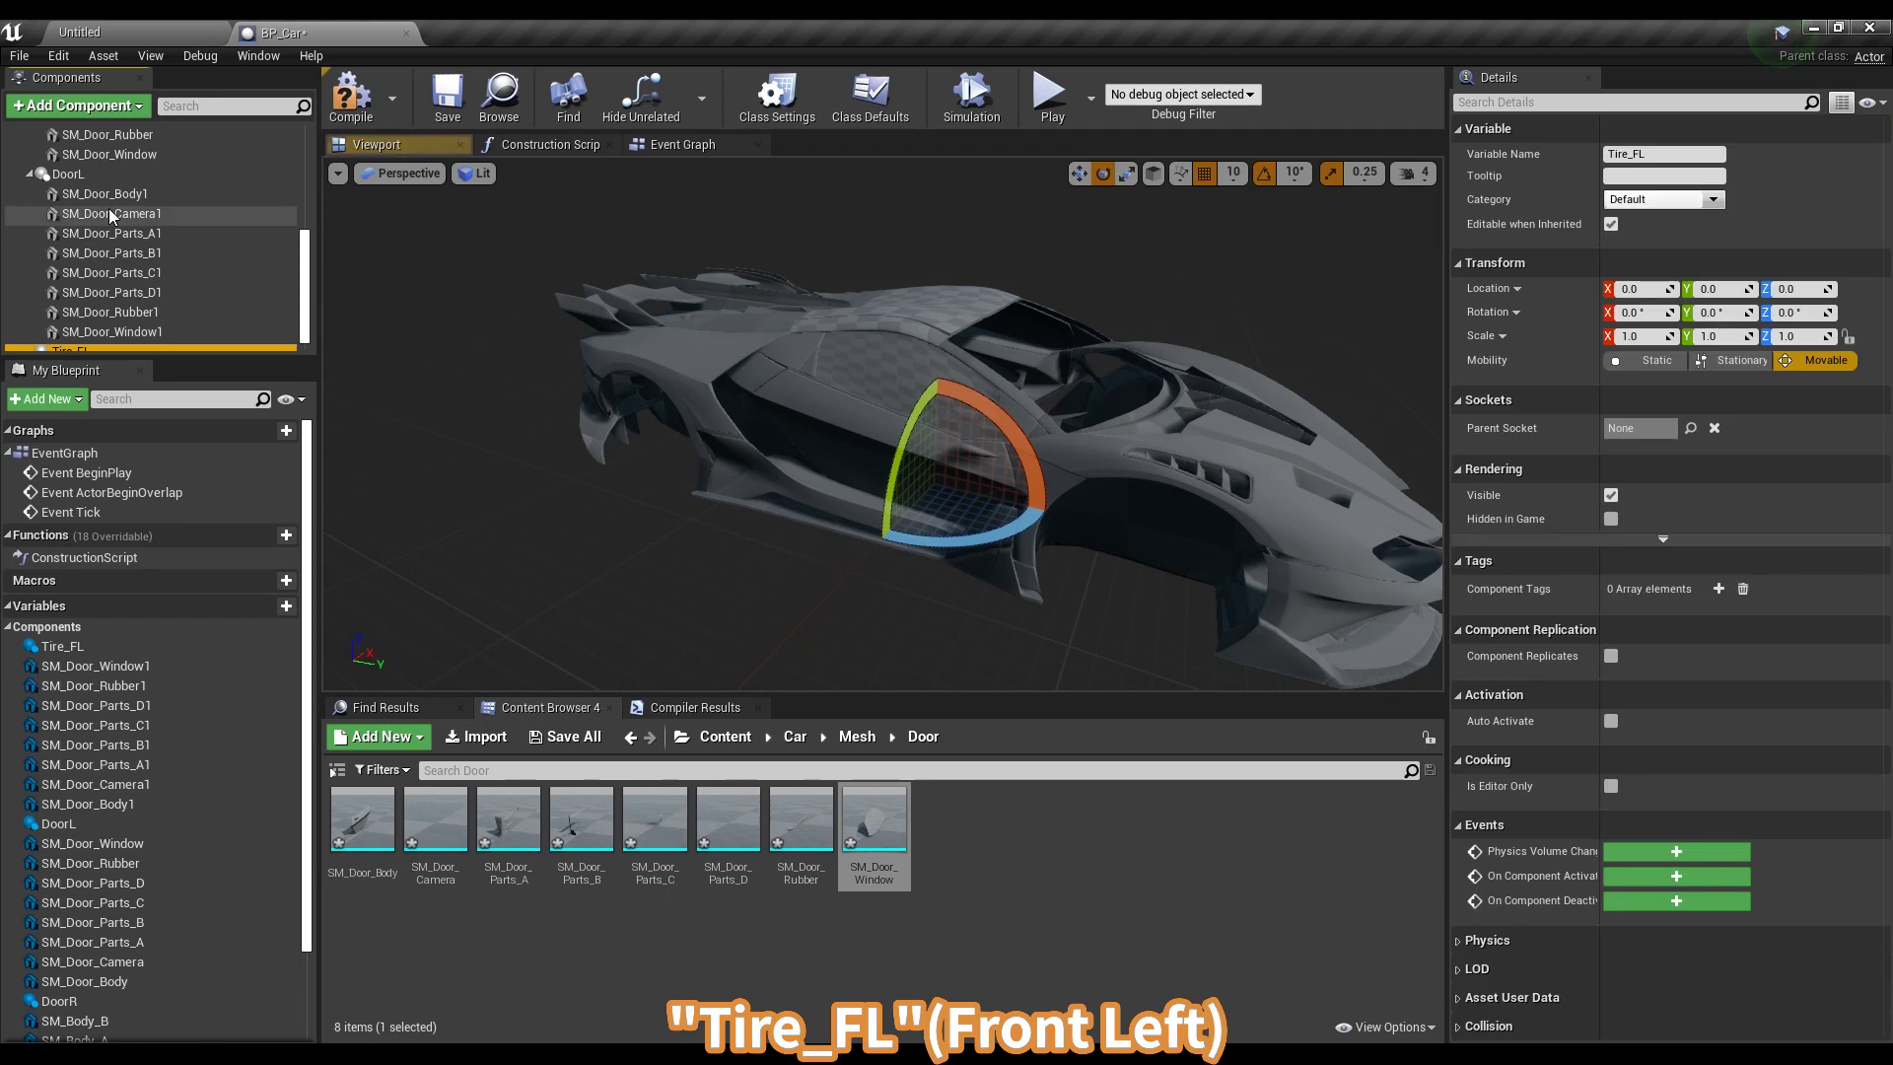
# Attach the five Tire_Front meshes (bolt, caliper, disk, rim, tire) under Tire_FL
pyautogui.click(856, 736)
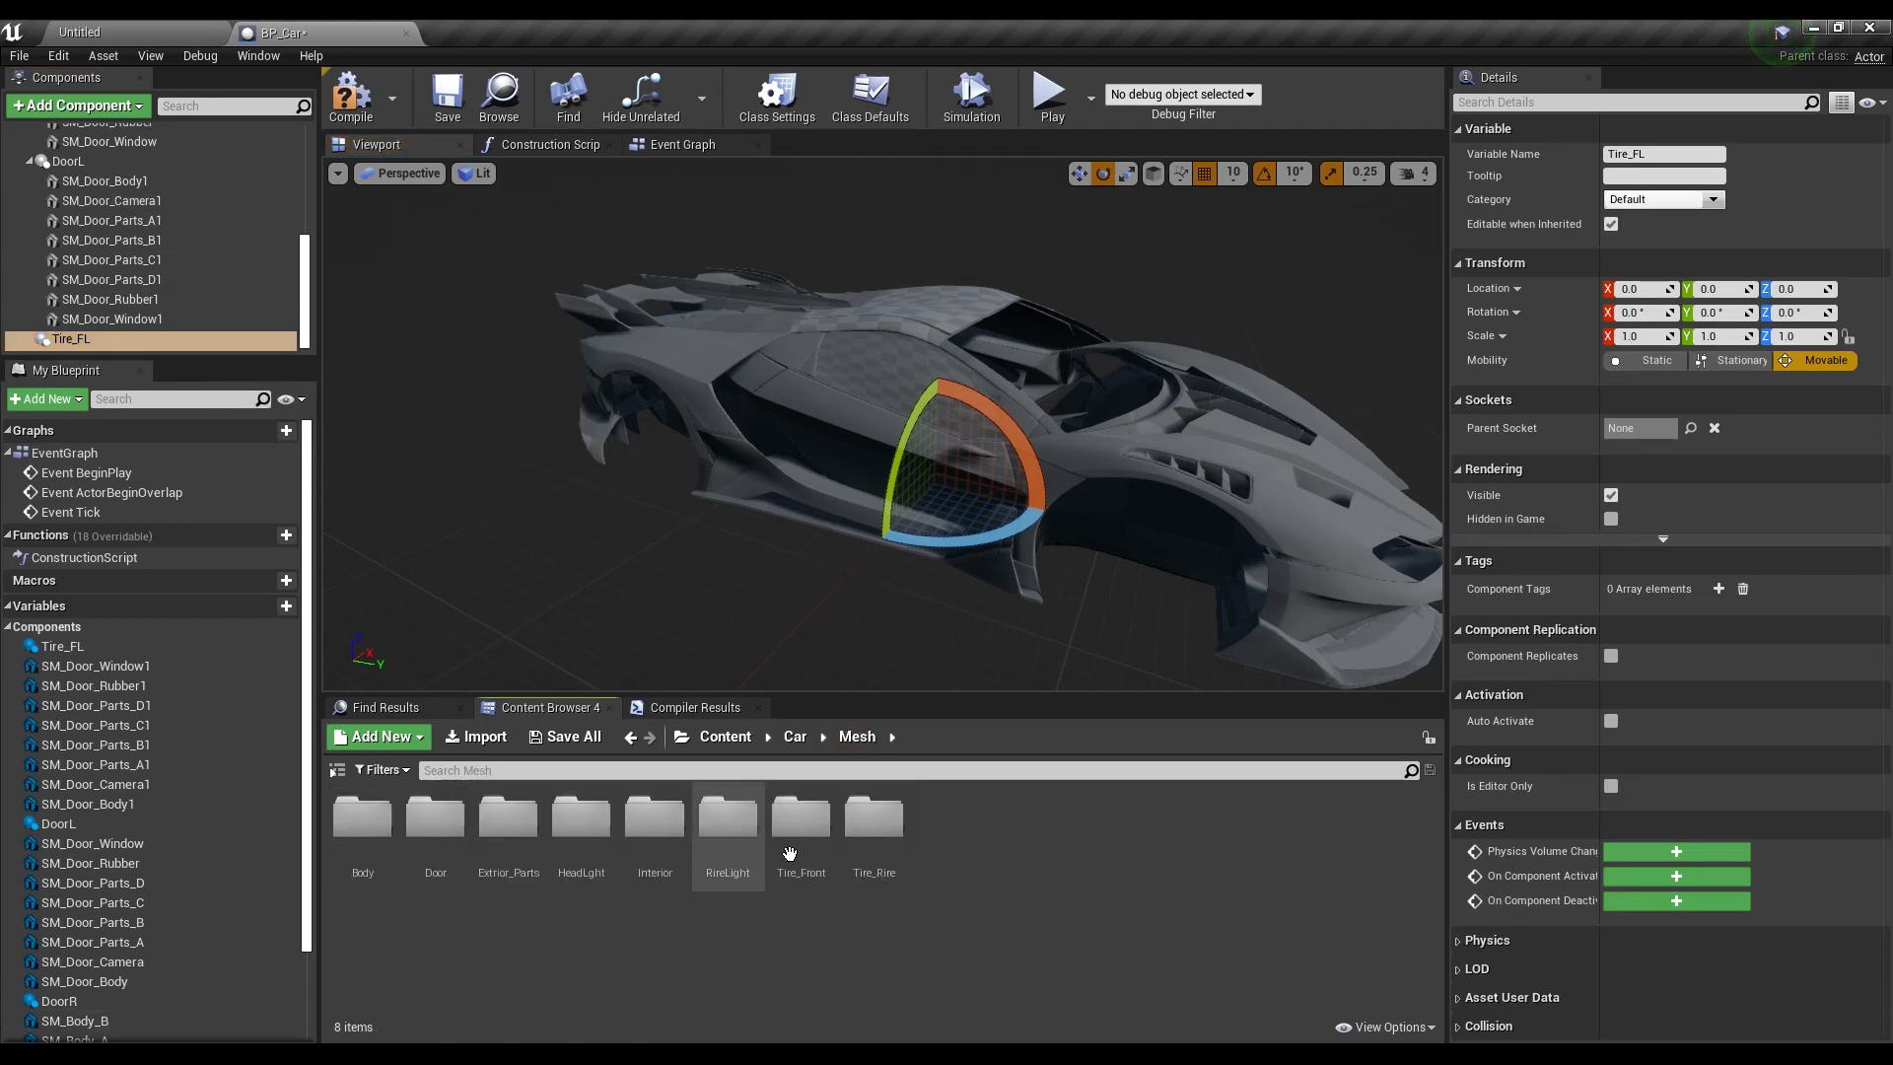
pyautogui.doubleClick(798, 820)
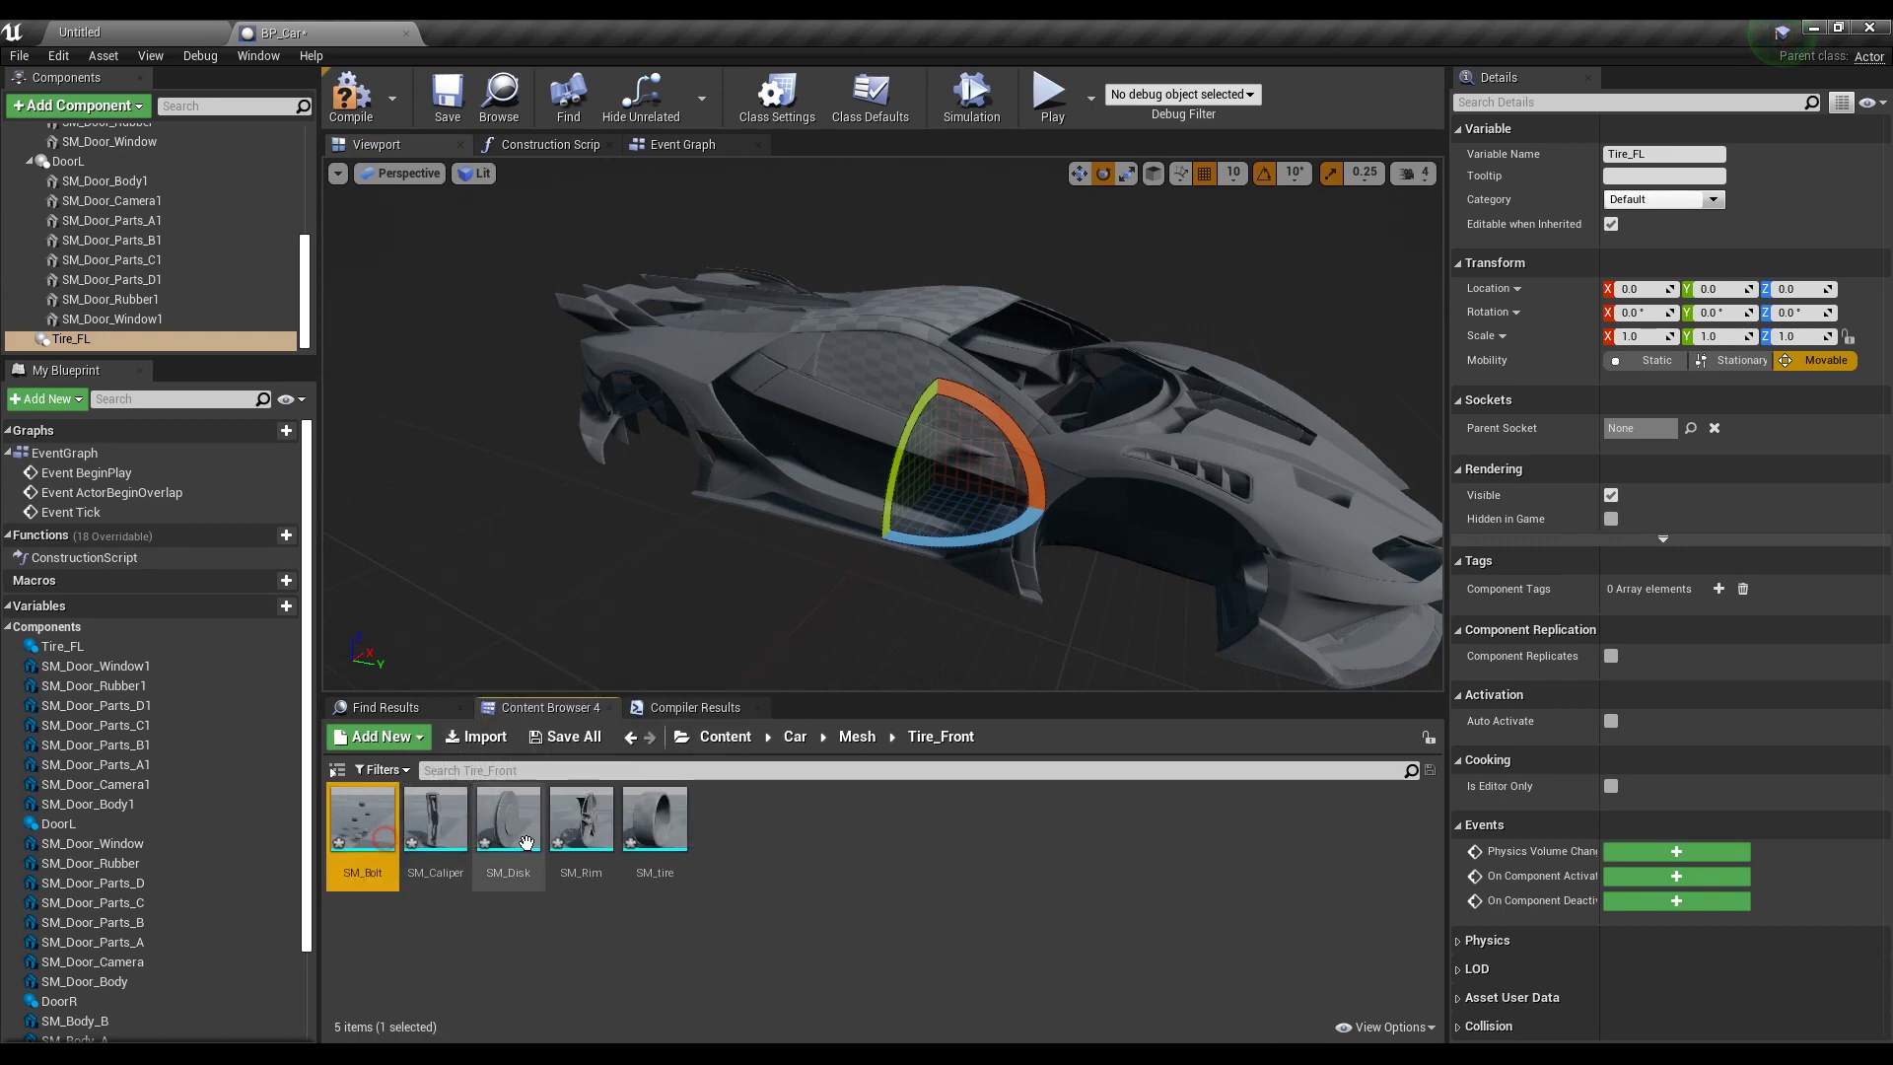
pyautogui.moveTo(325, 779); pyautogui.dragTo(684, 903)
pyautogui.moveTo(654, 818); pyautogui.dragTo(64, 338)
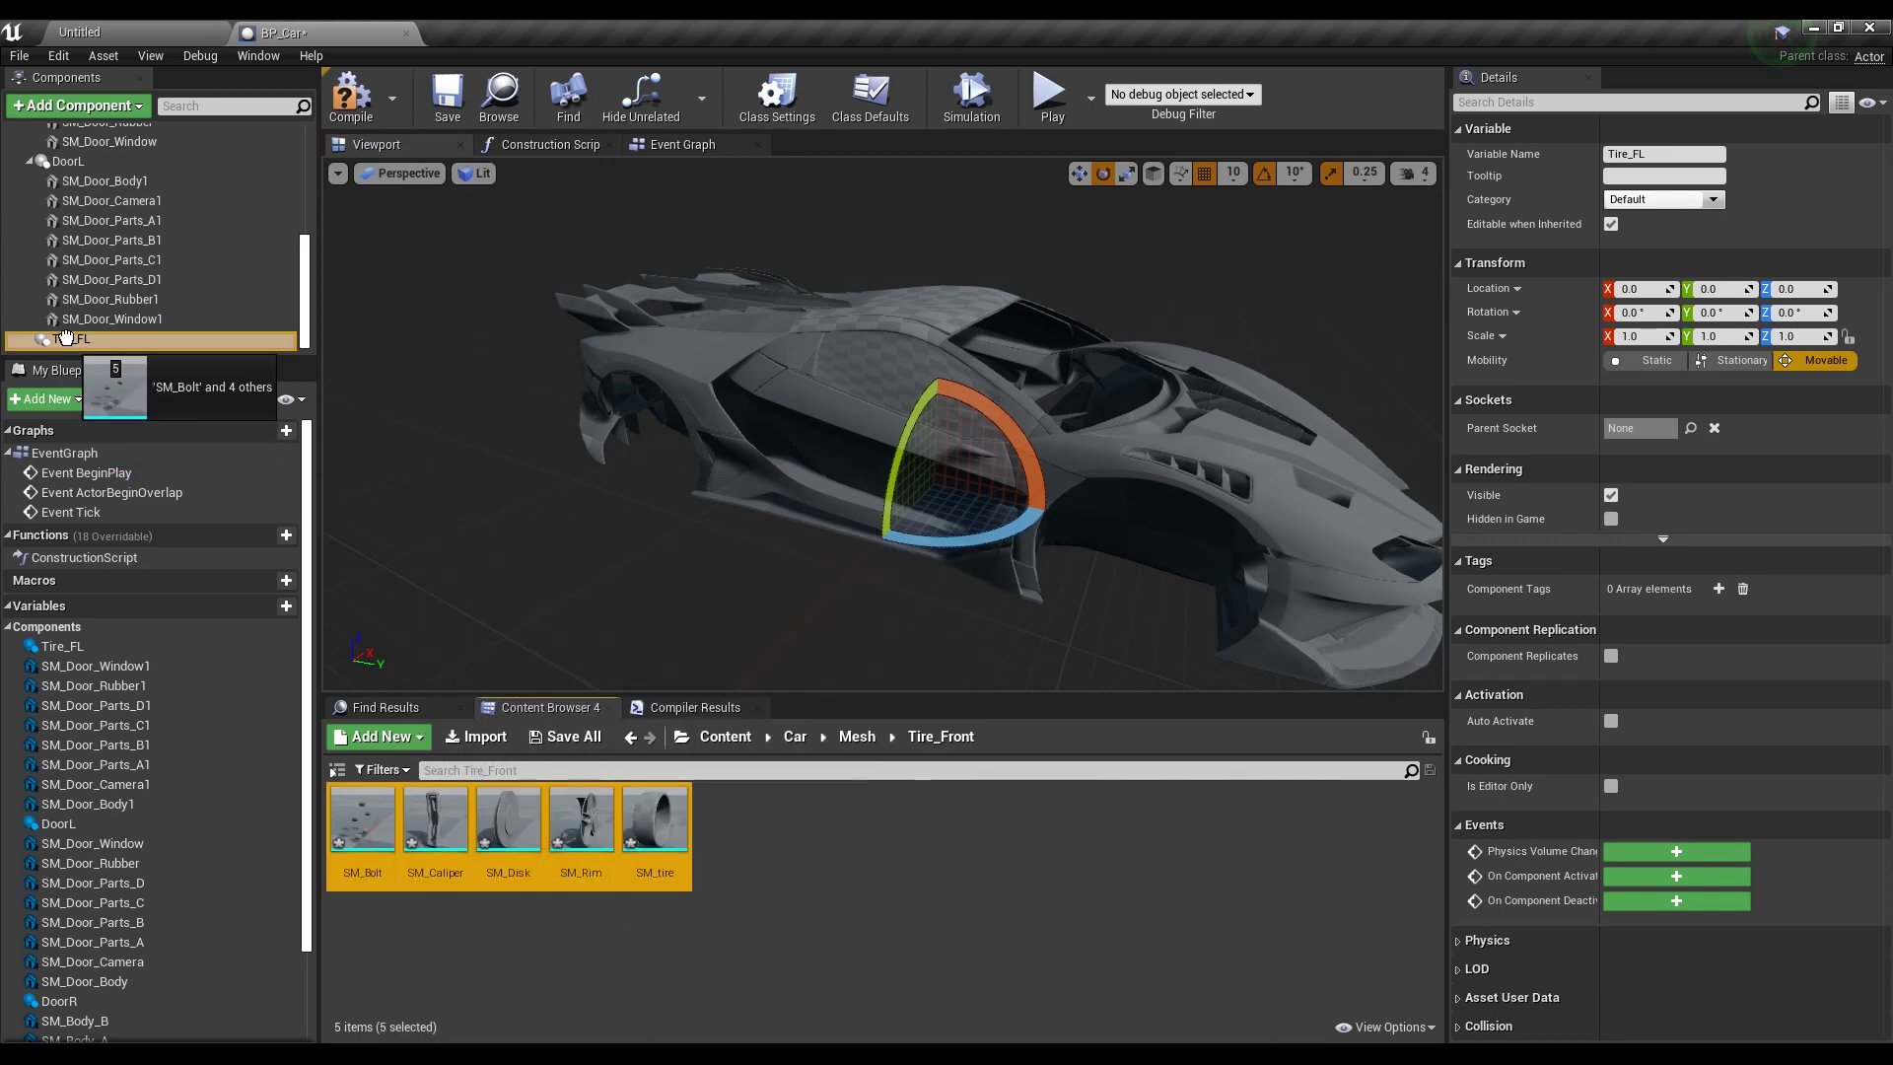
pyautogui.click(89, 239)
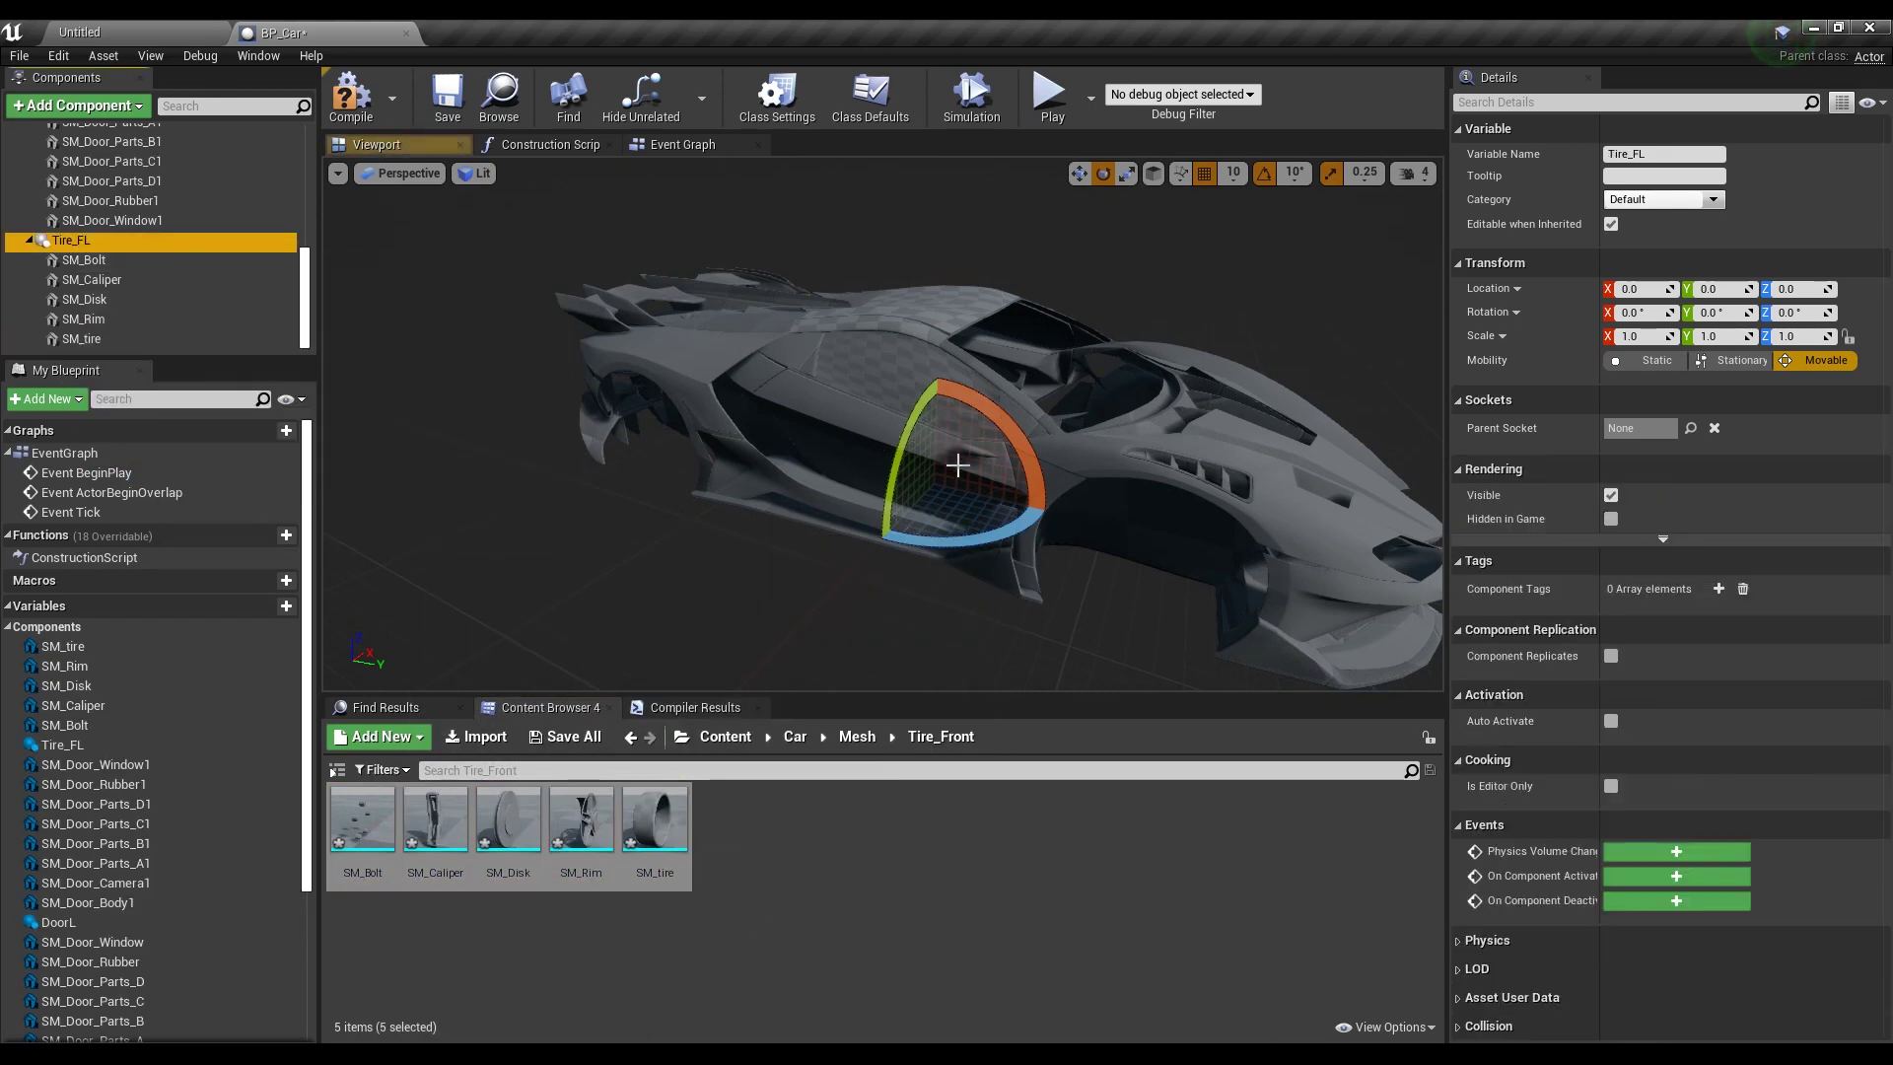
pyautogui.keyDown('alt'); pyautogui.moveTo(887, 444); pyautogui.dragTo(809, 424); pyautogui.keyUp('alt')
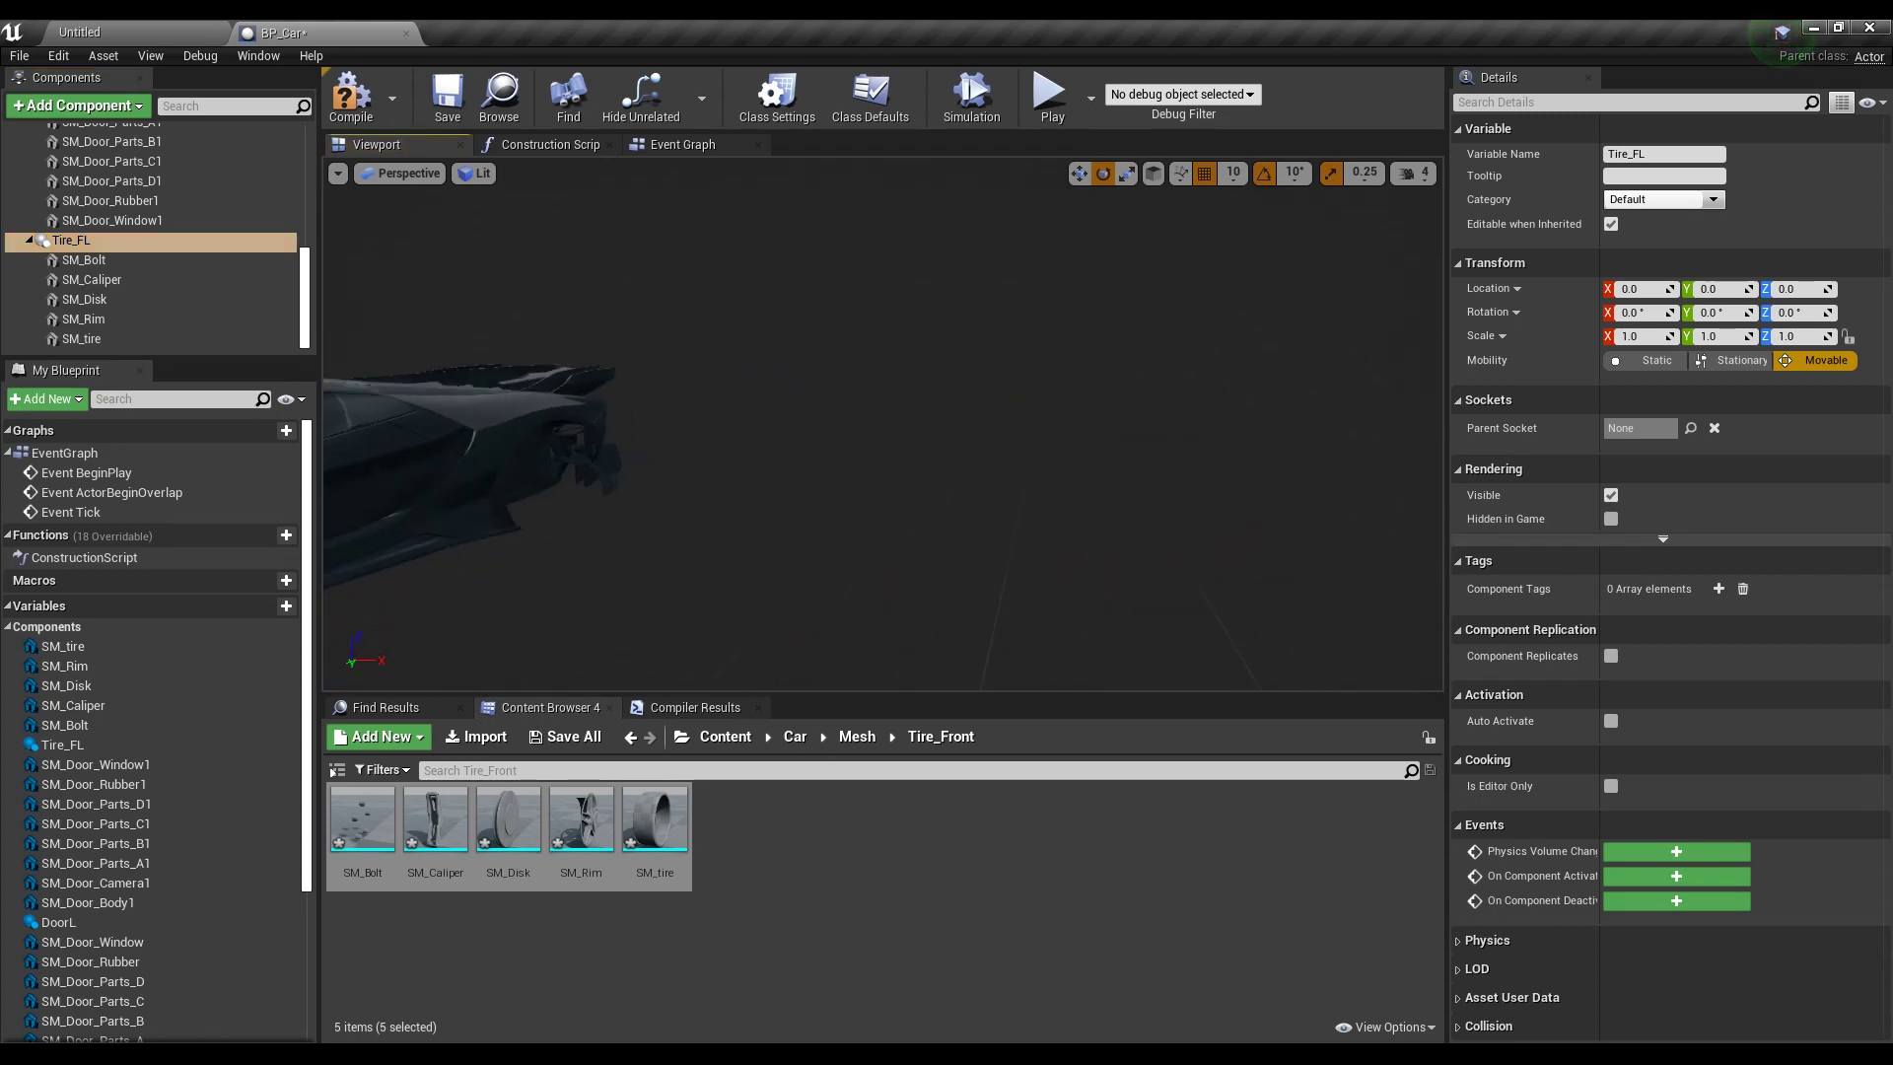
pyautogui.scroll(10, 882, 424)
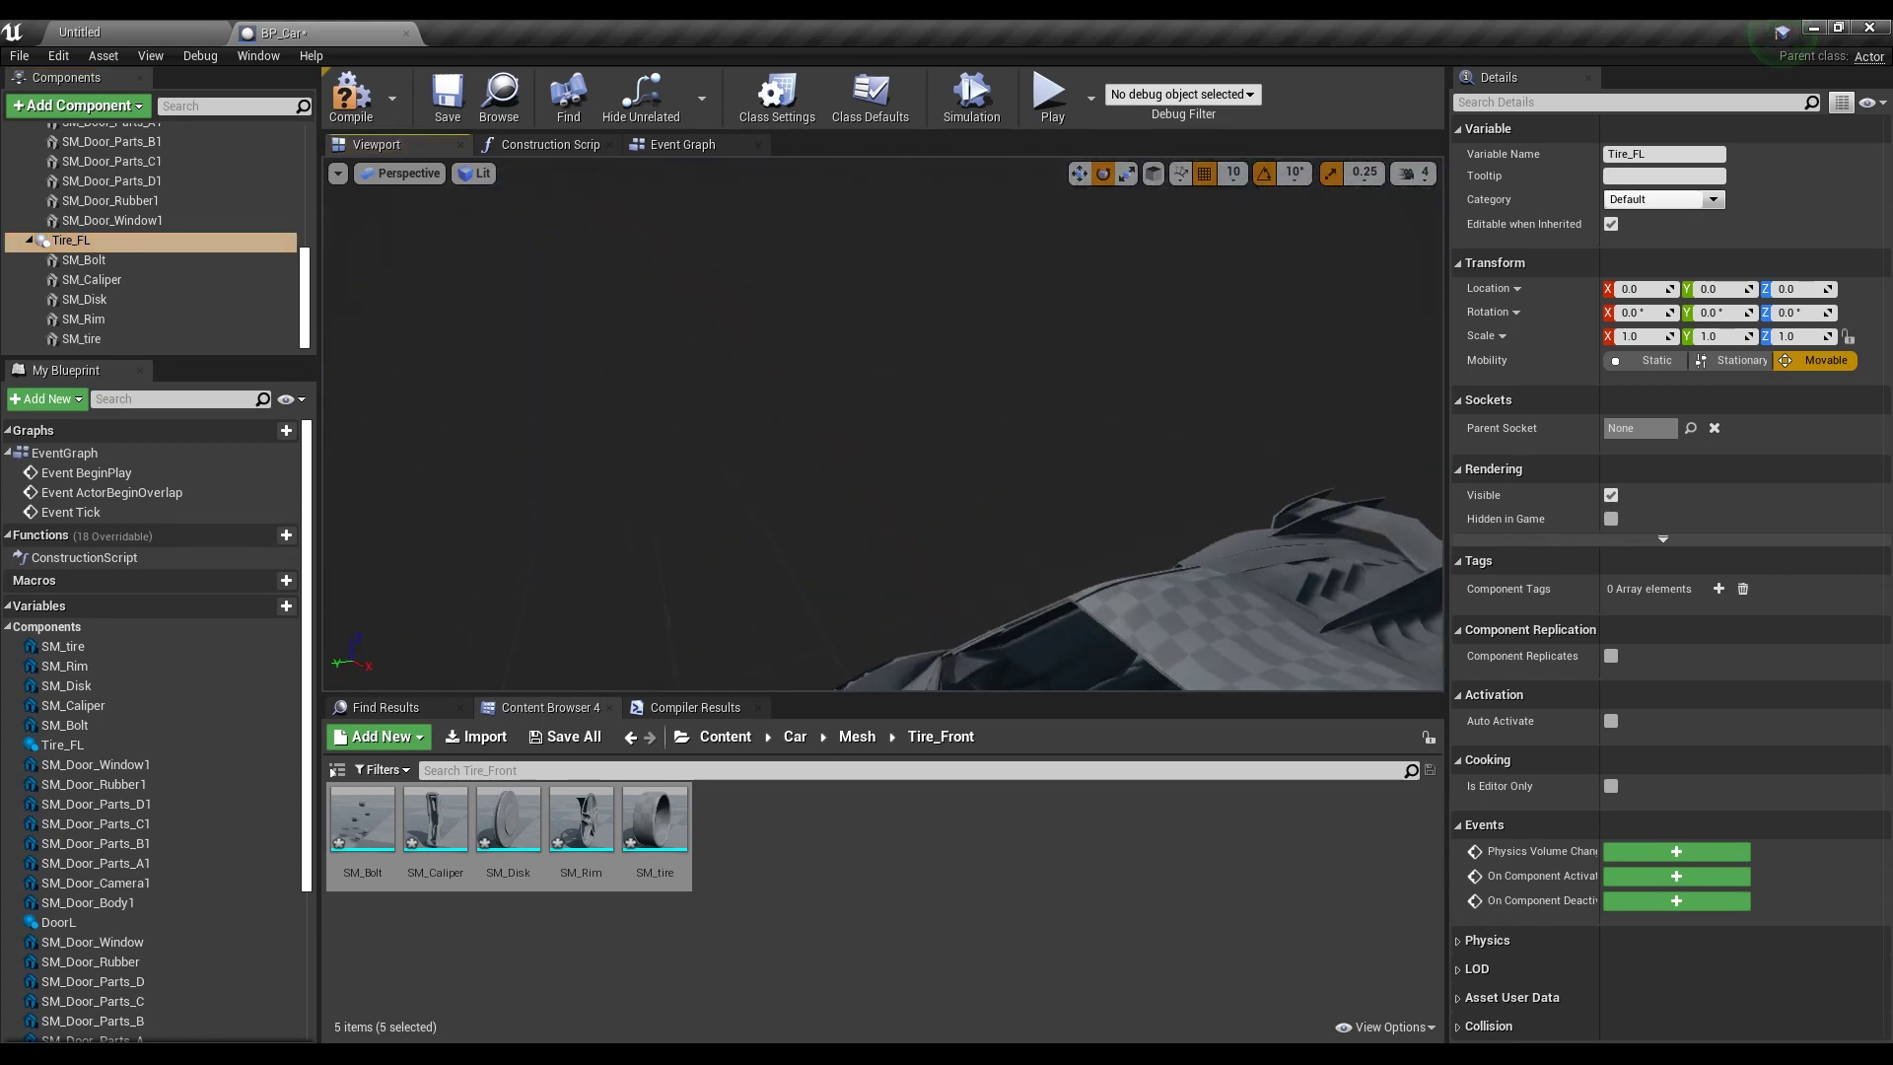
pyautogui.press('f')
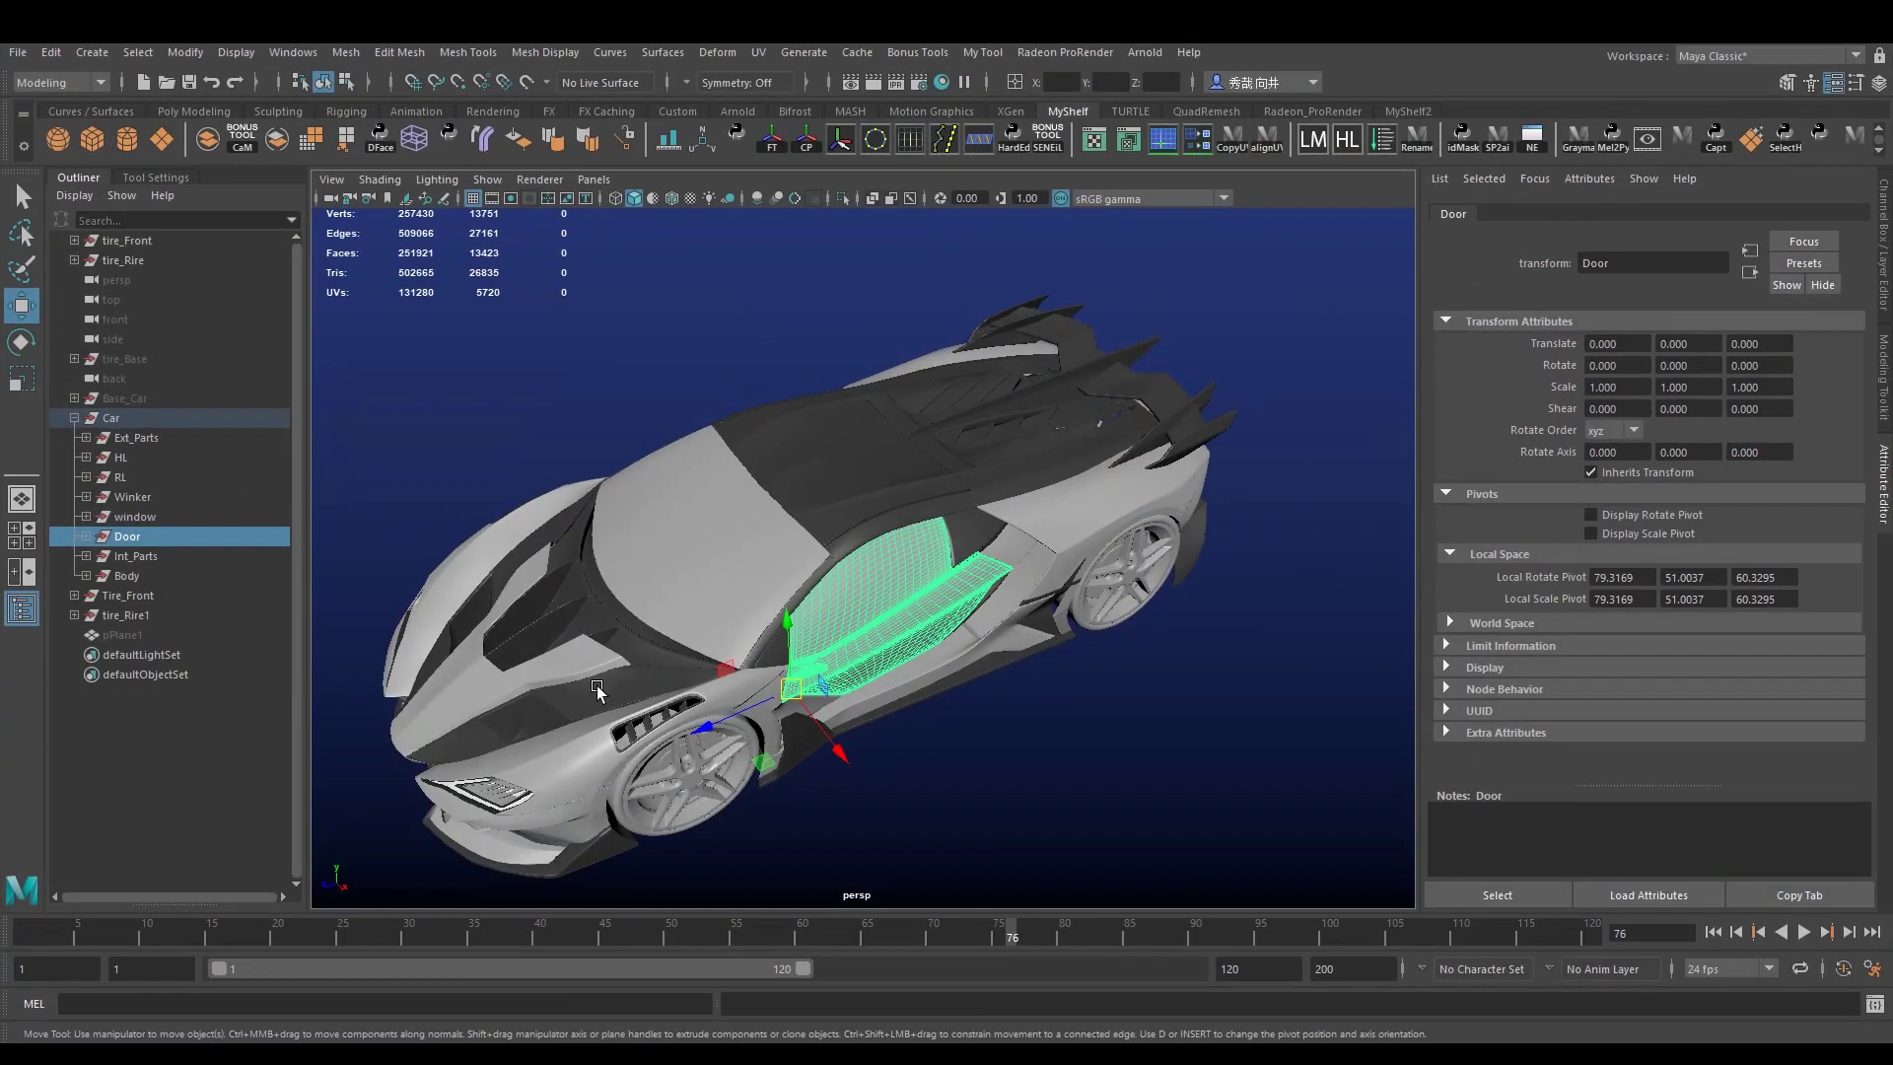
pyautogui.click(661, 782)
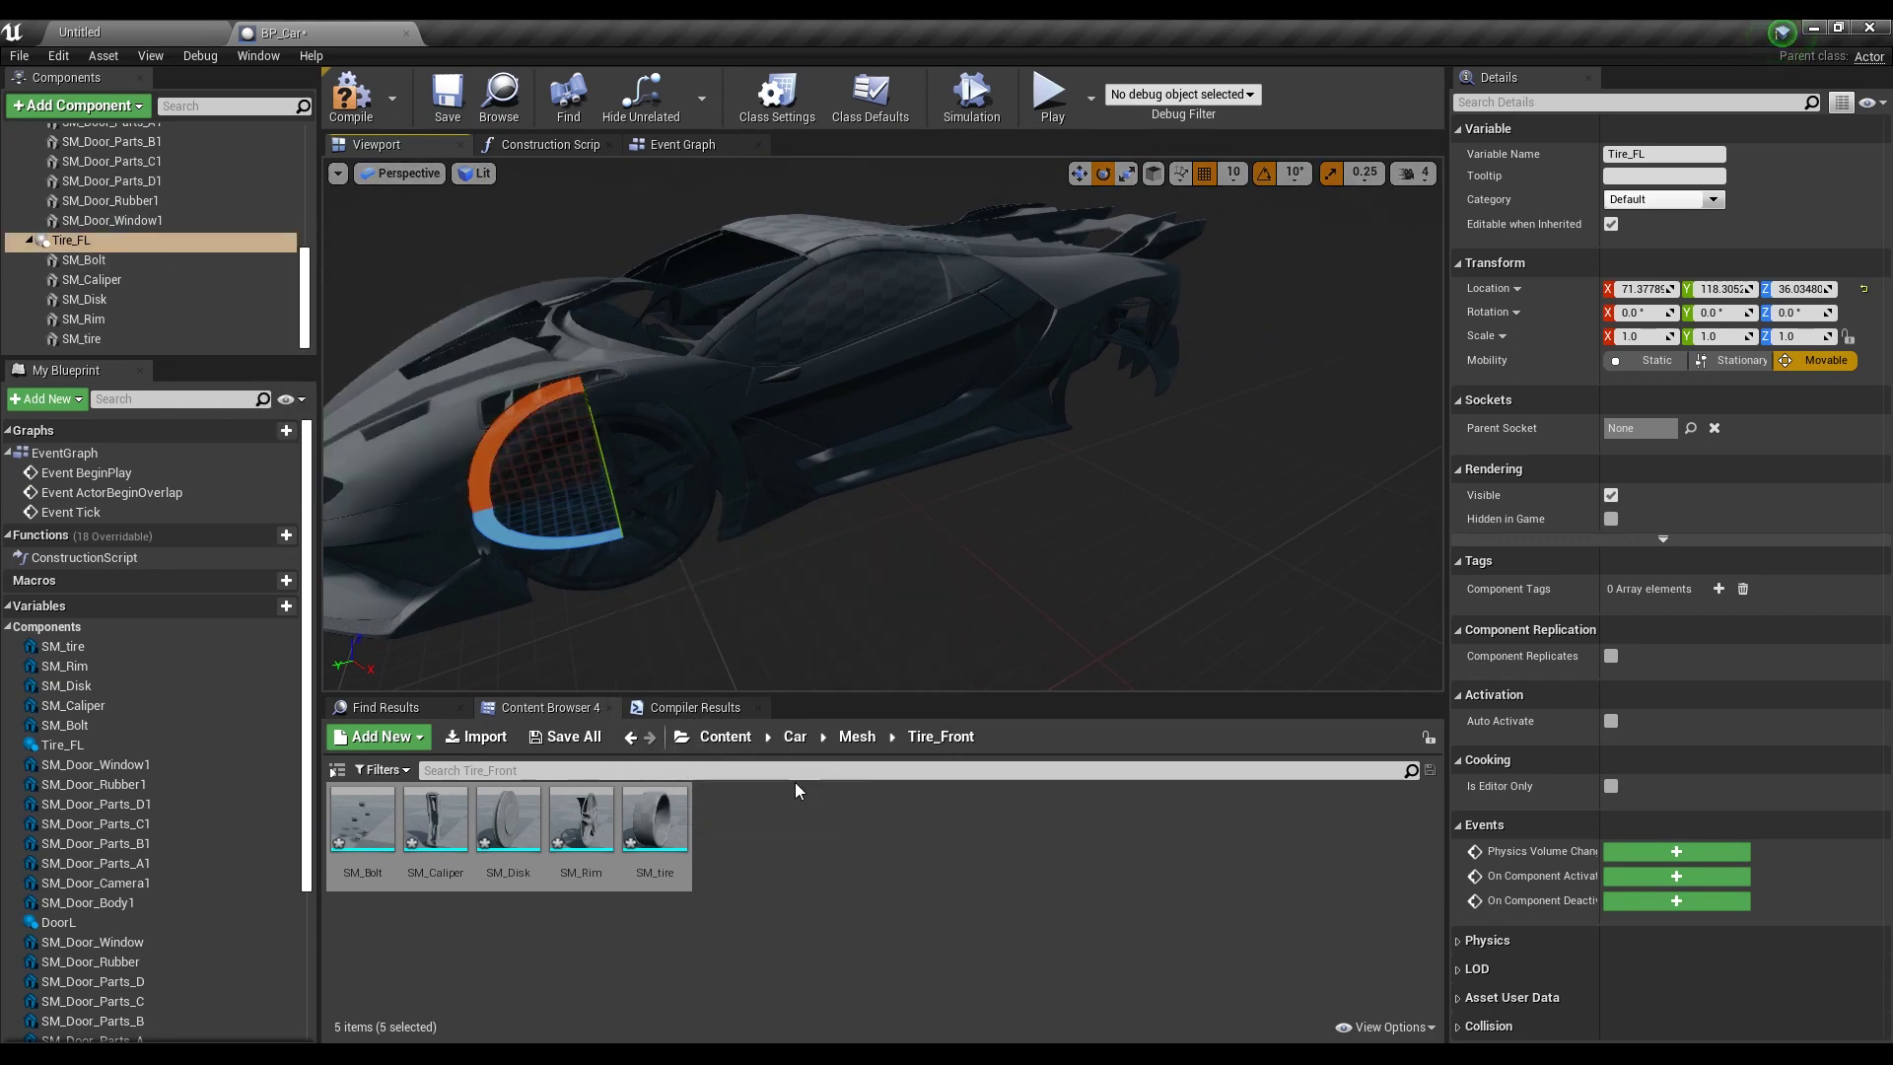
# Add a new Scene component to BP_Car named Tire_RL
pyautogui.click(857, 738)
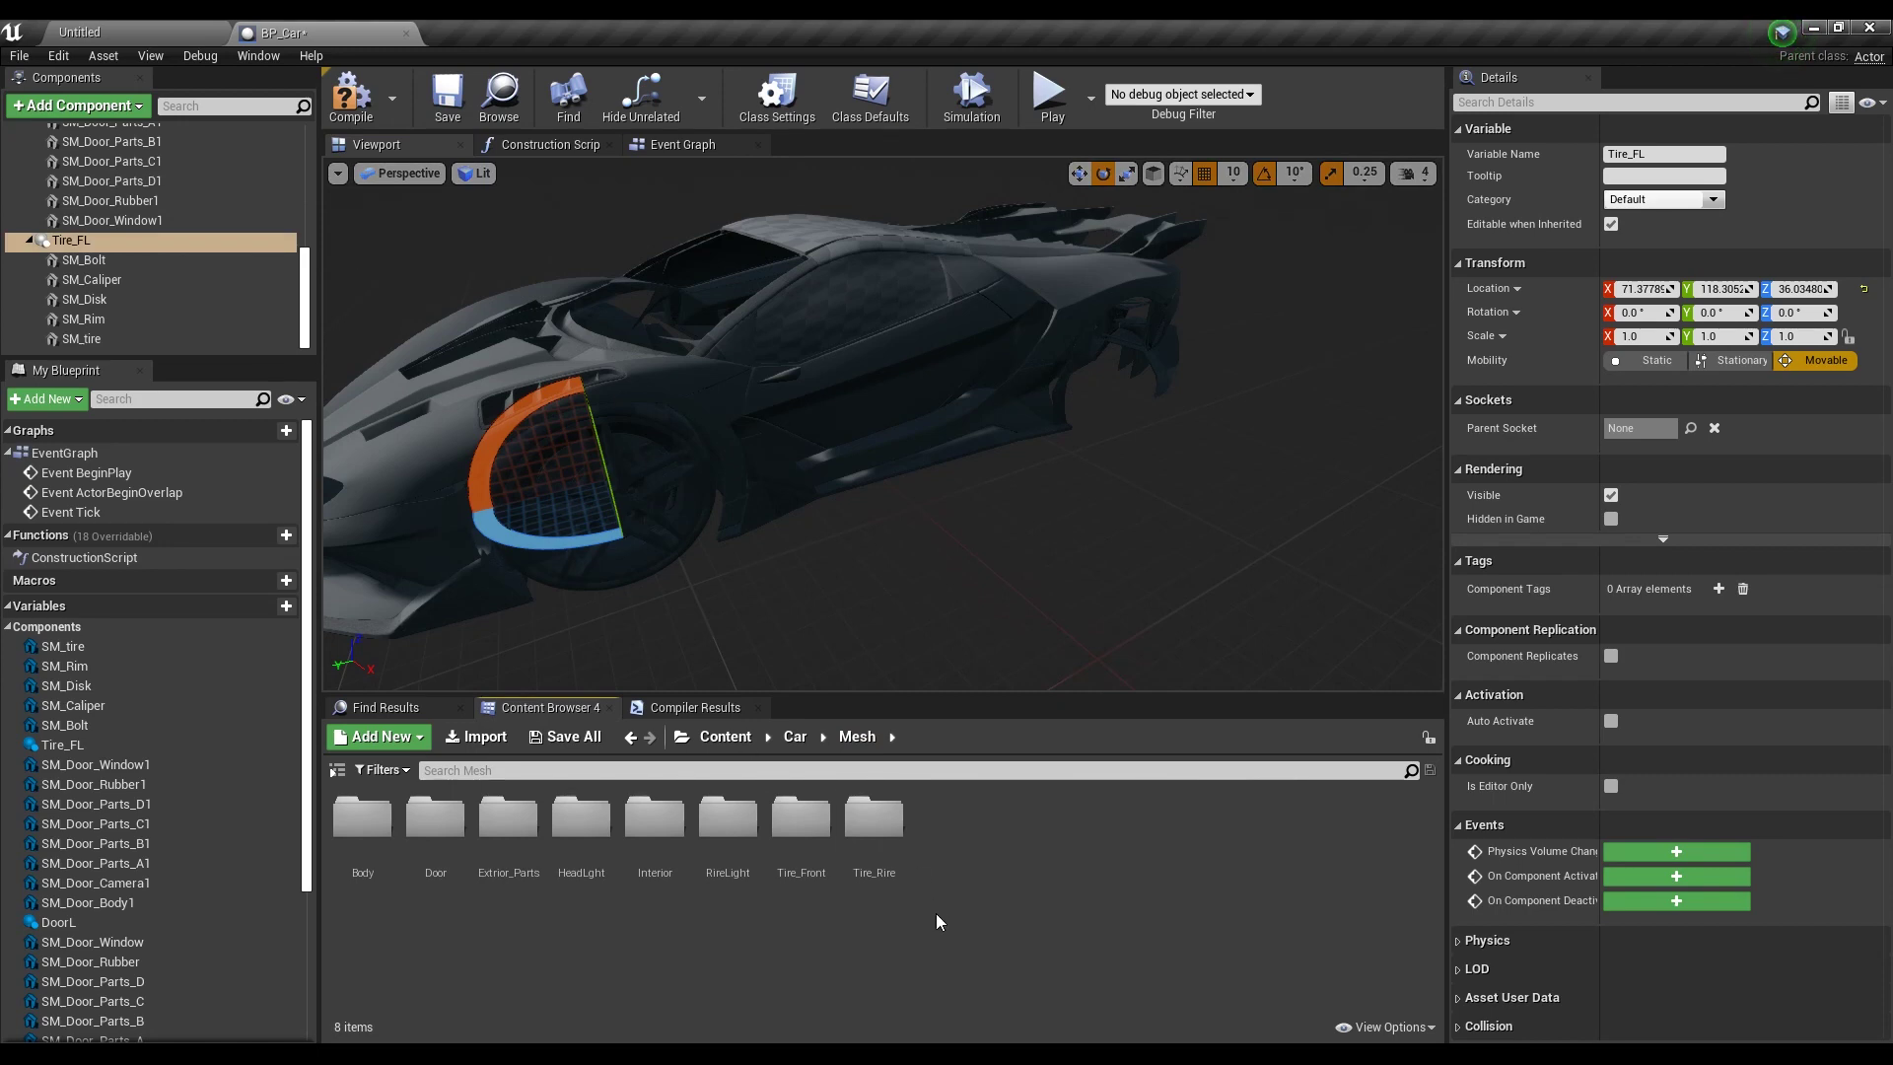
pyautogui.scroll(5, 158, 286)
pyautogui.scroll(5, 148, 237)
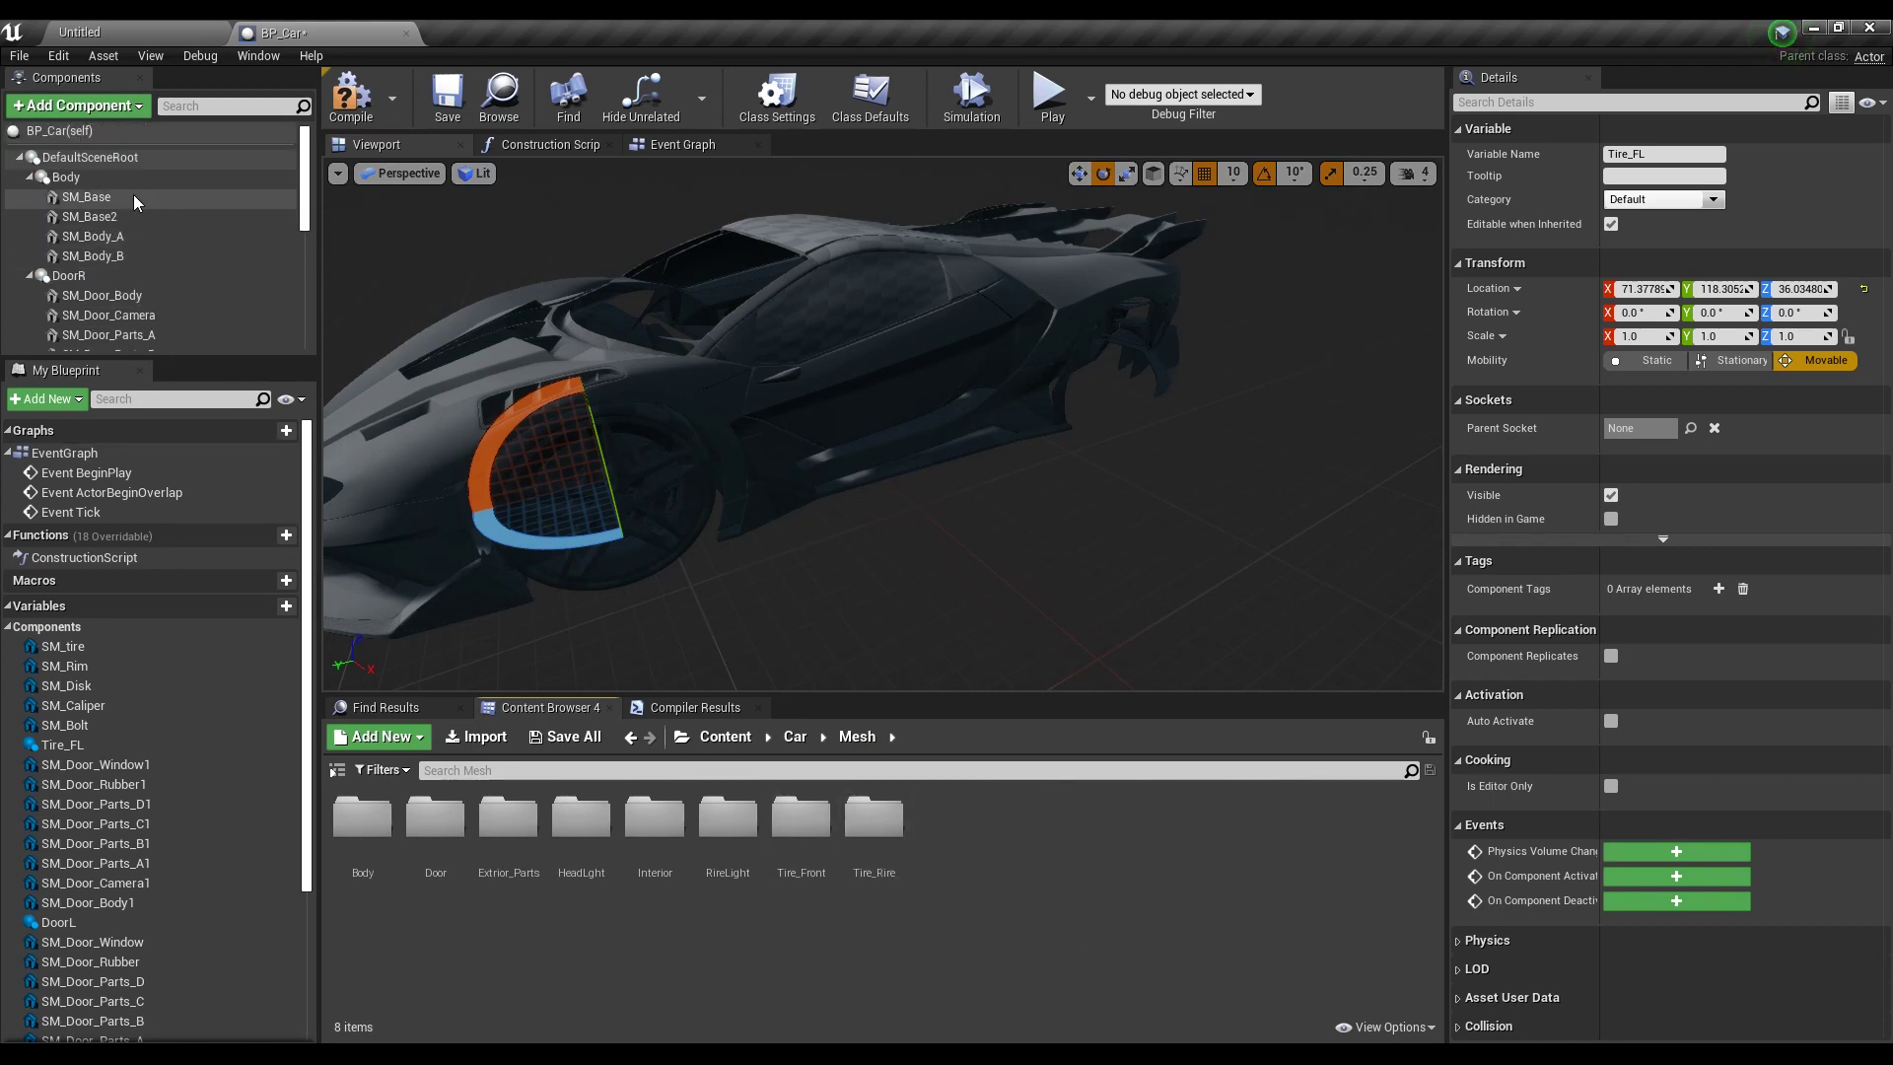
pyautogui.click(99, 130)
pyautogui.click(96, 108)
pyautogui.write('sce')
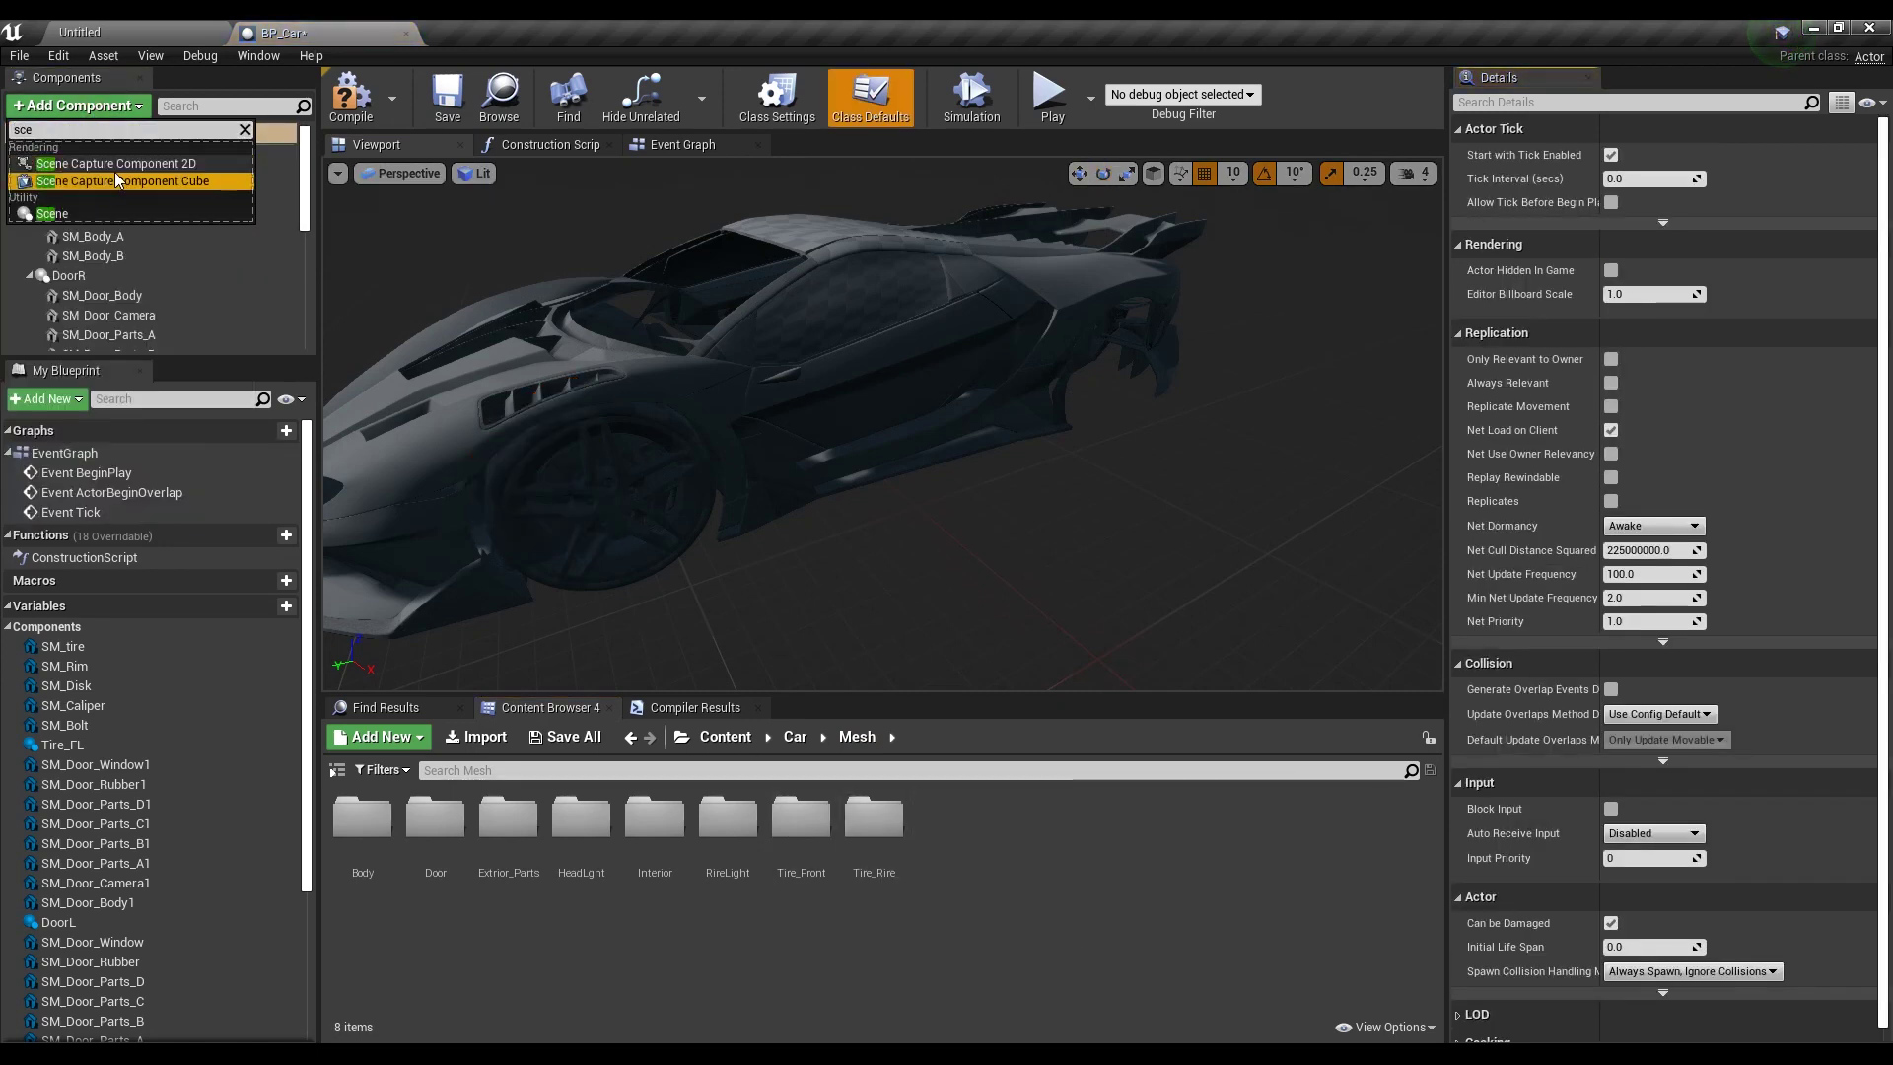
pyautogui.press('Return')
pyautogui.write('Tire')
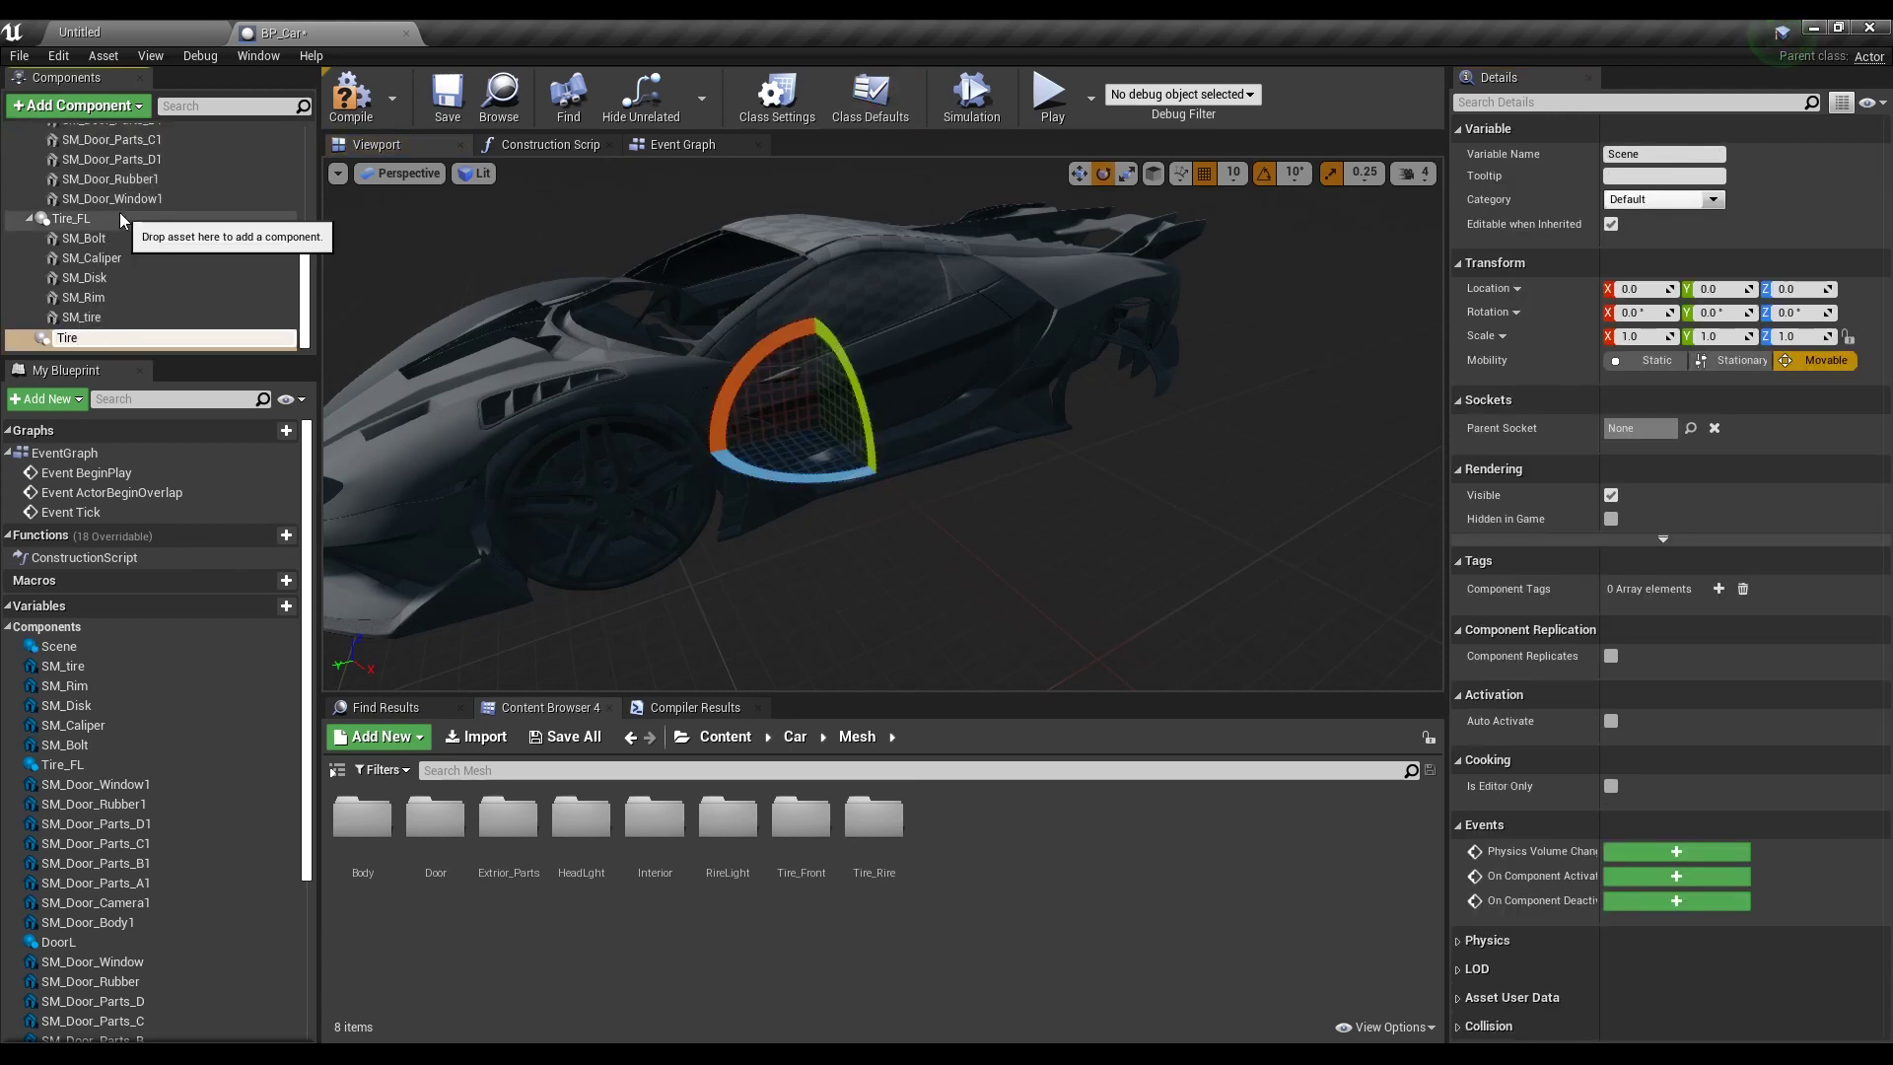
pyautogui.write('RL')
pyautogui.press('BackSpace')
pyautogui.press('BackSpace')
pyautogui.write('_RL')
pyautogui.press('Return')
# Place the five Tire_Rire rear-tire meshes under Tire_RL
pyautogui.doubleClick(800, 820)
pyautogui.click(857, 736)
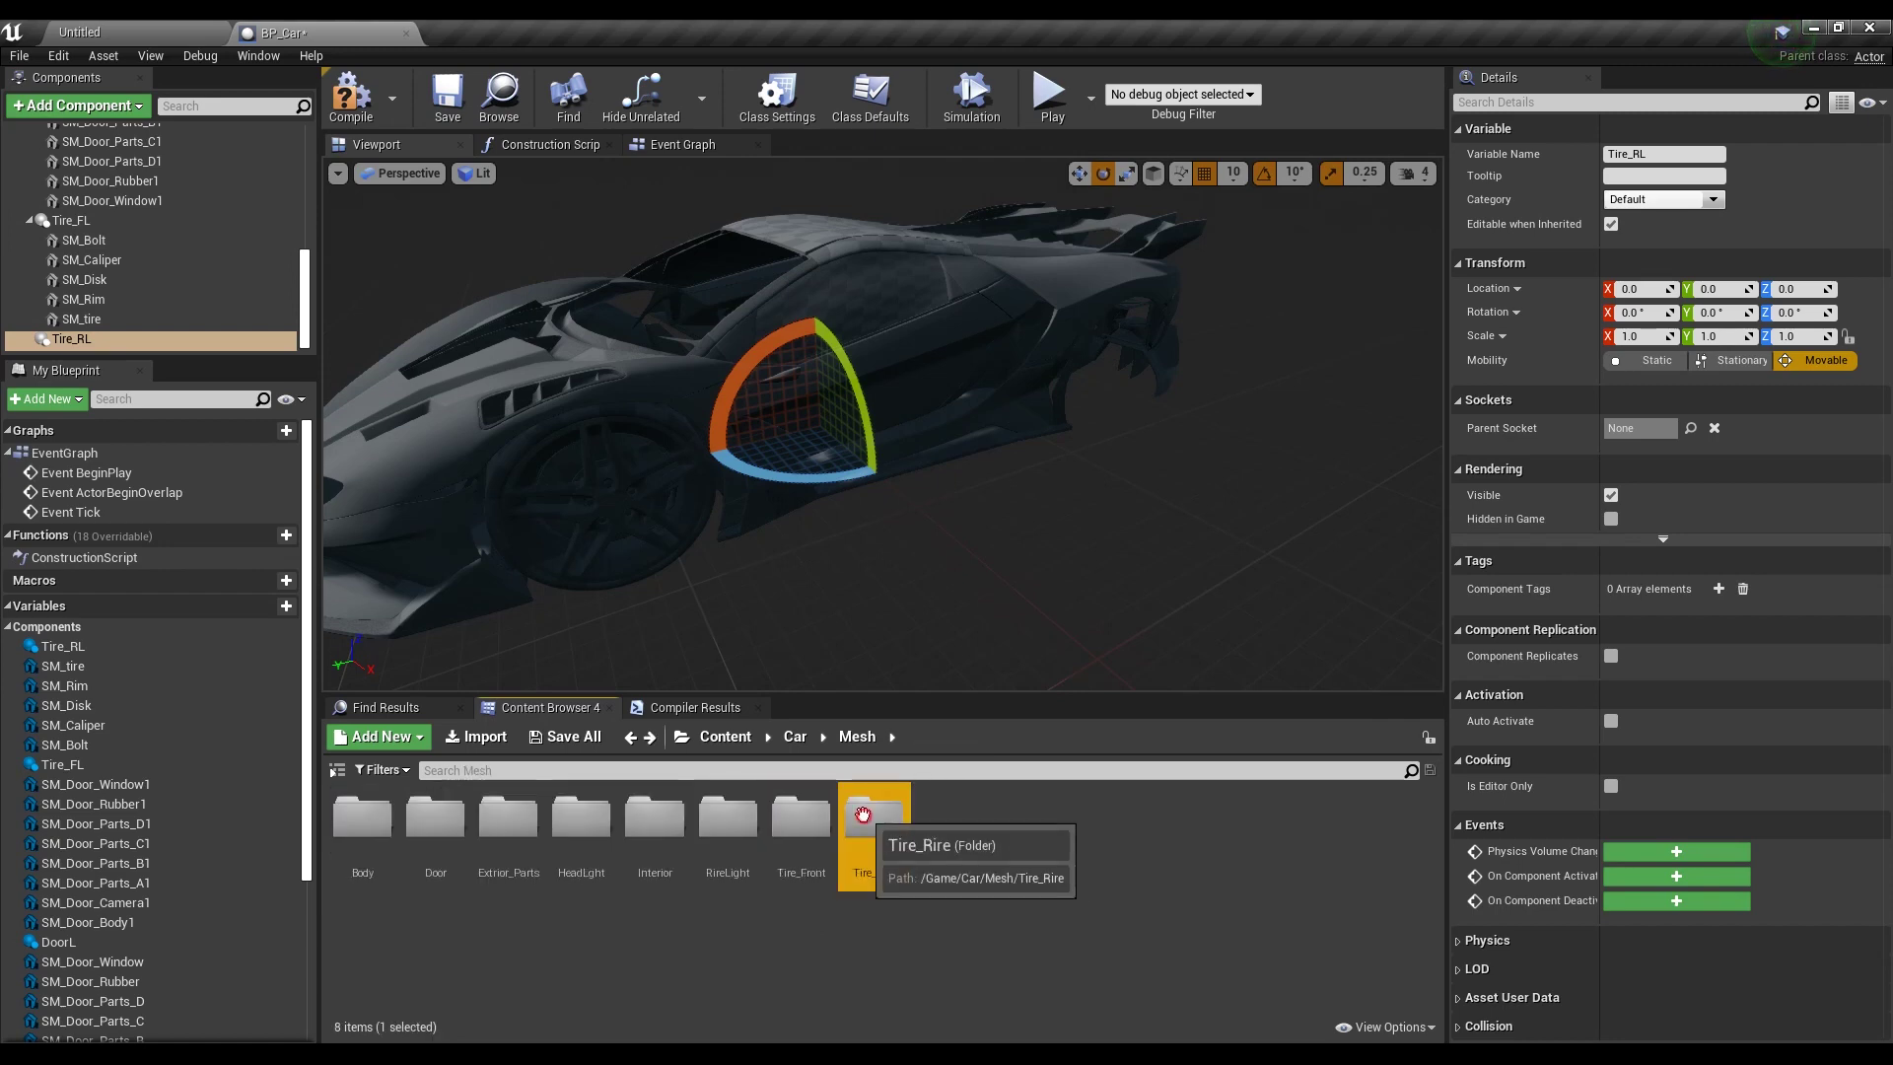
pyautogui.doubleClick(856, 816)
pyautogui.moveTo(1053, 887); pyautogui.dragTo(340, 794)
pyautogui.moveTo(582, 818); pyautogui.dragTo(148, 338)
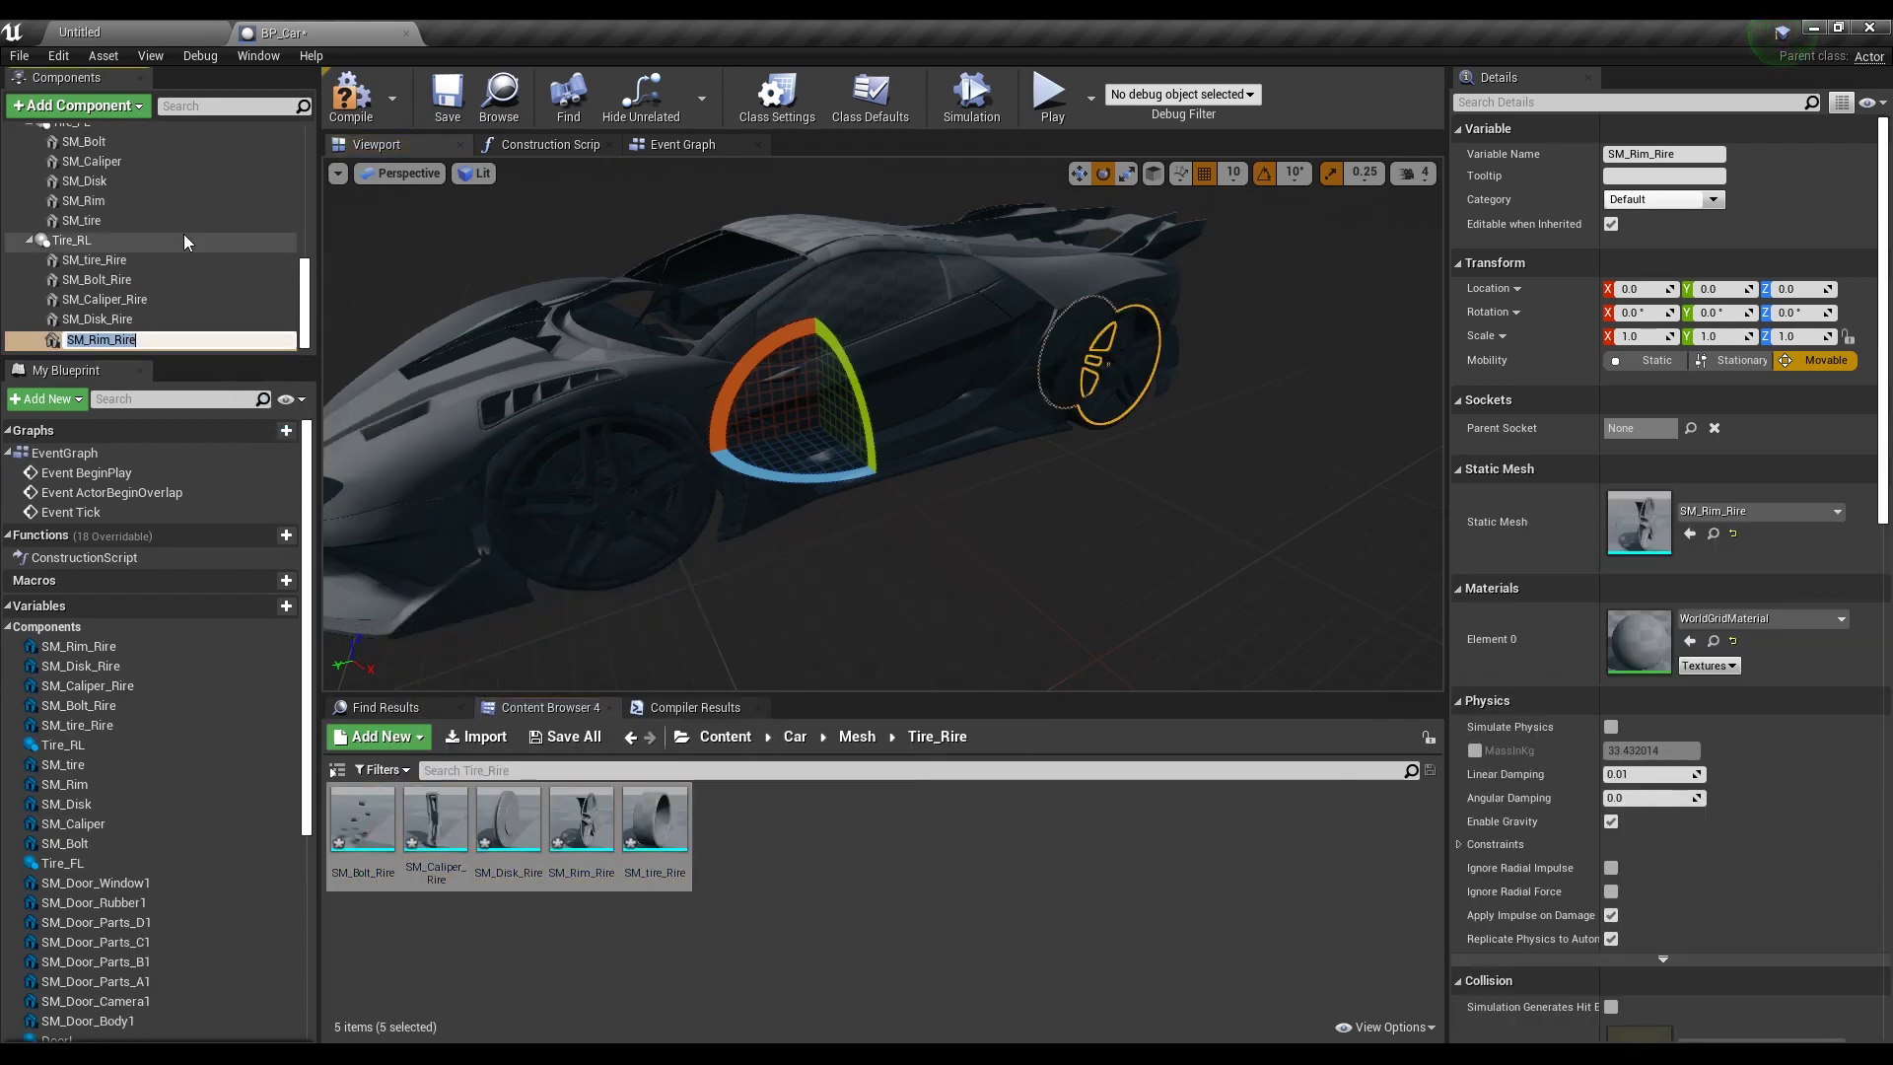
pyautogui.click(71, 240)
pyautogui.moveTo(828, 641); pyautogui.dragTo(885, 587)
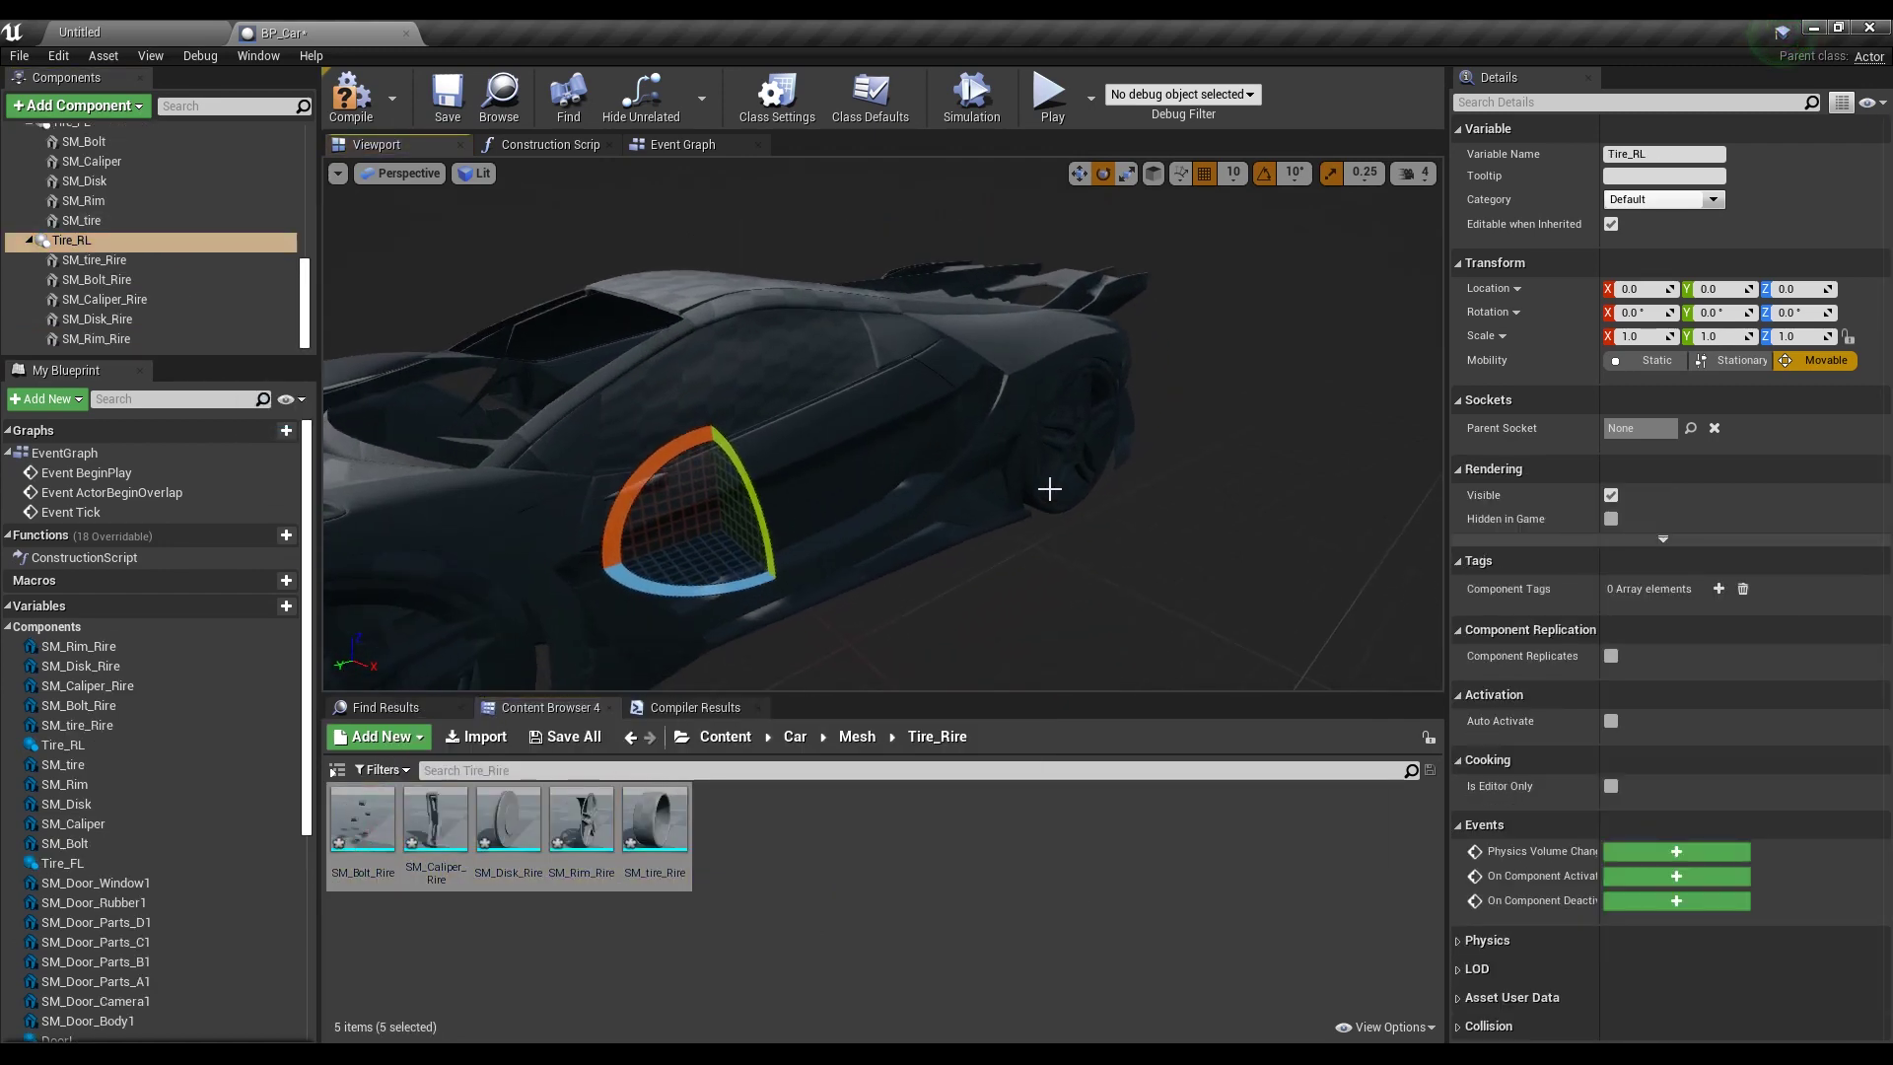
# Duplicate Tire_FL with its meshes and mirror the copy to X -71.3778, Scale X -1
pyautogui.click(1049, 489)
pyautogui.moveTo(1049, 489); pyautogui.dragTo(1062, 590)
pyautogui.click(529, 614)
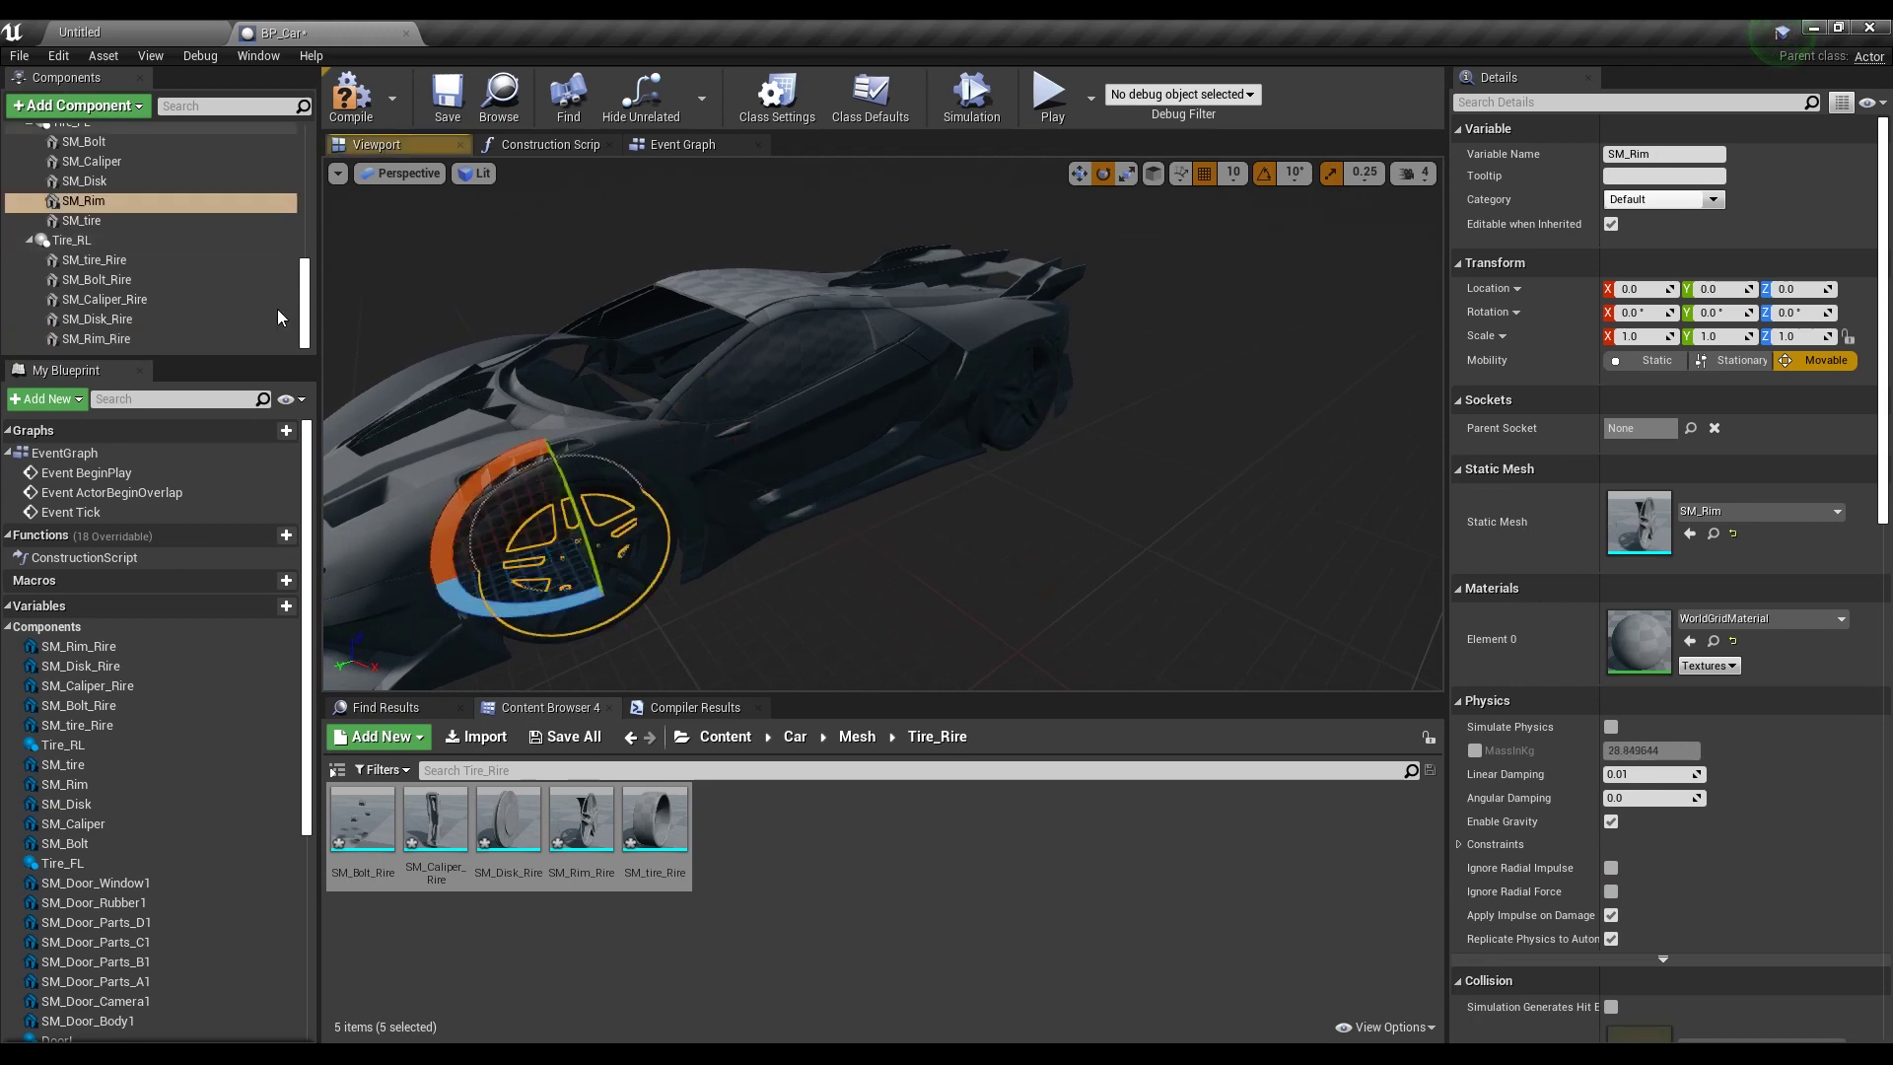
pyautogui.click(71, 153)
pyautogui.click(1643, 288)
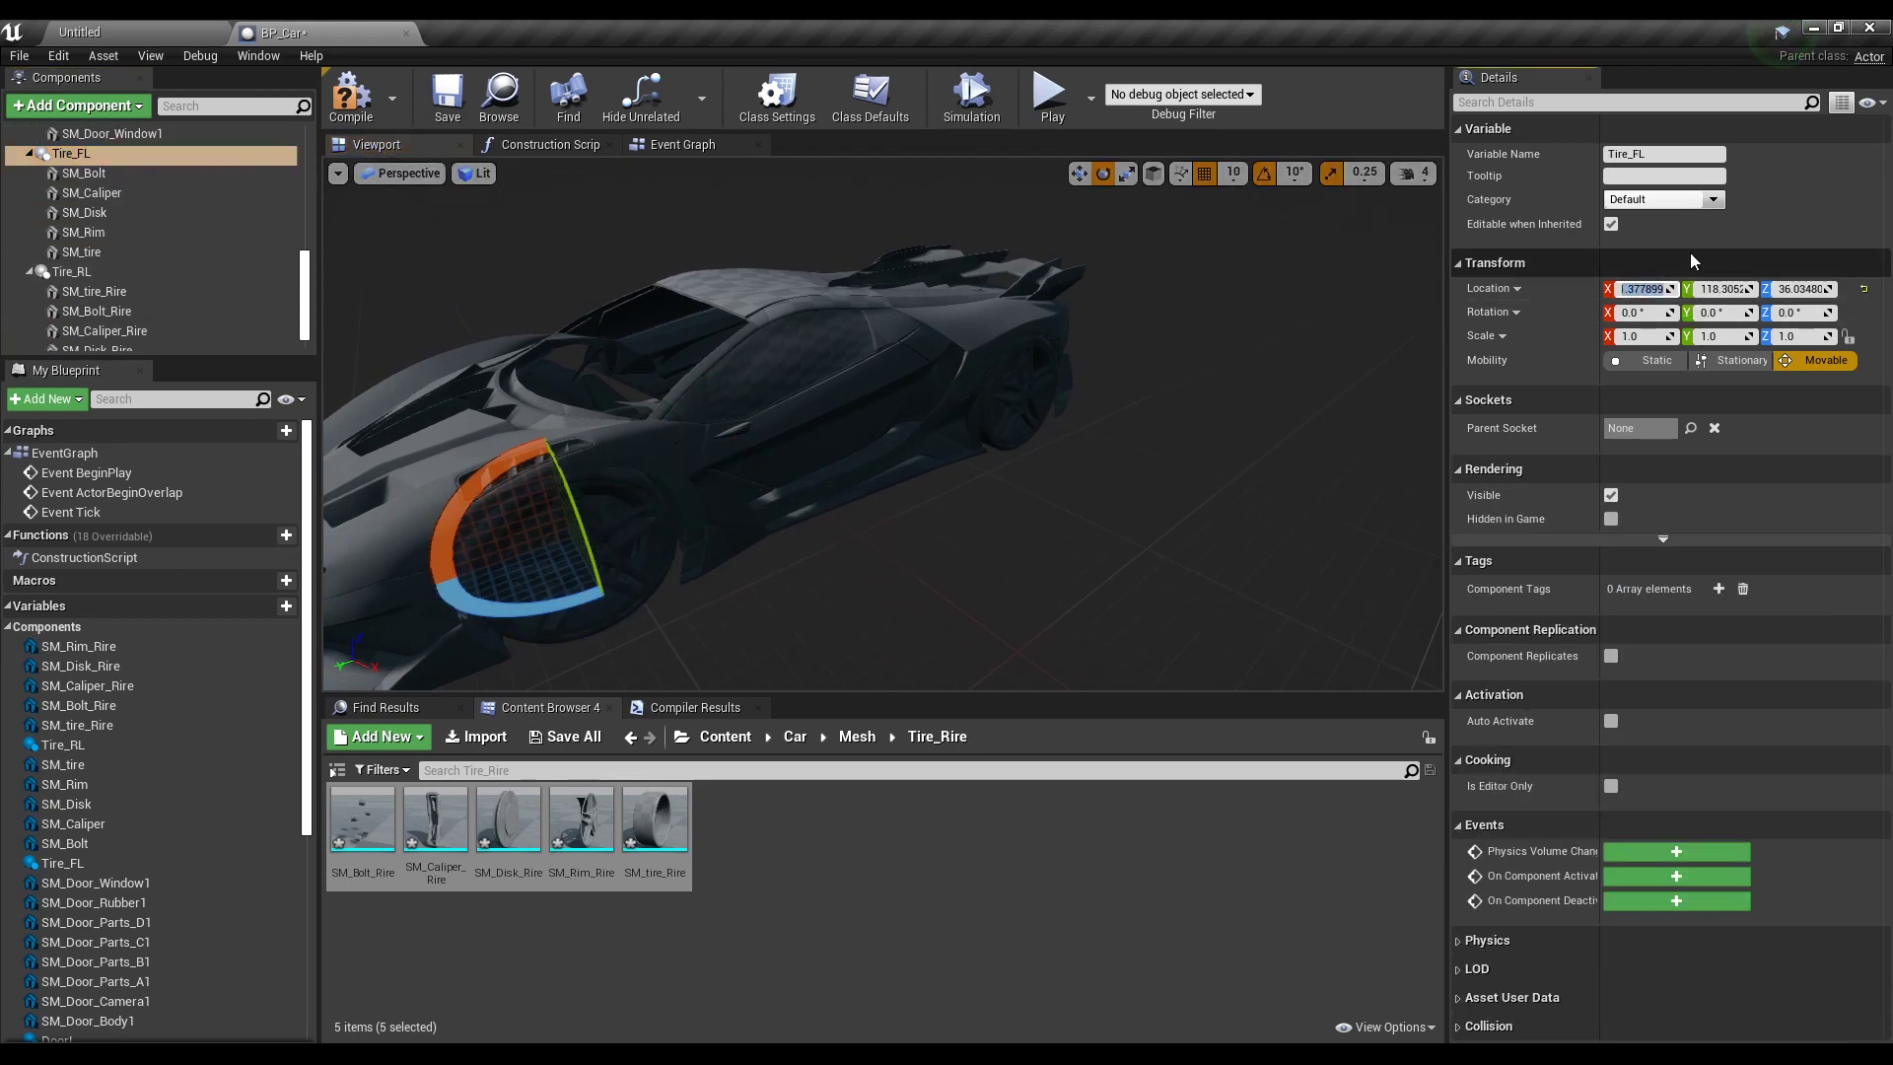
pyautogui.keyDown('shift'); pyautogui.click(144, 253); pyautogui.keyUp('shift')
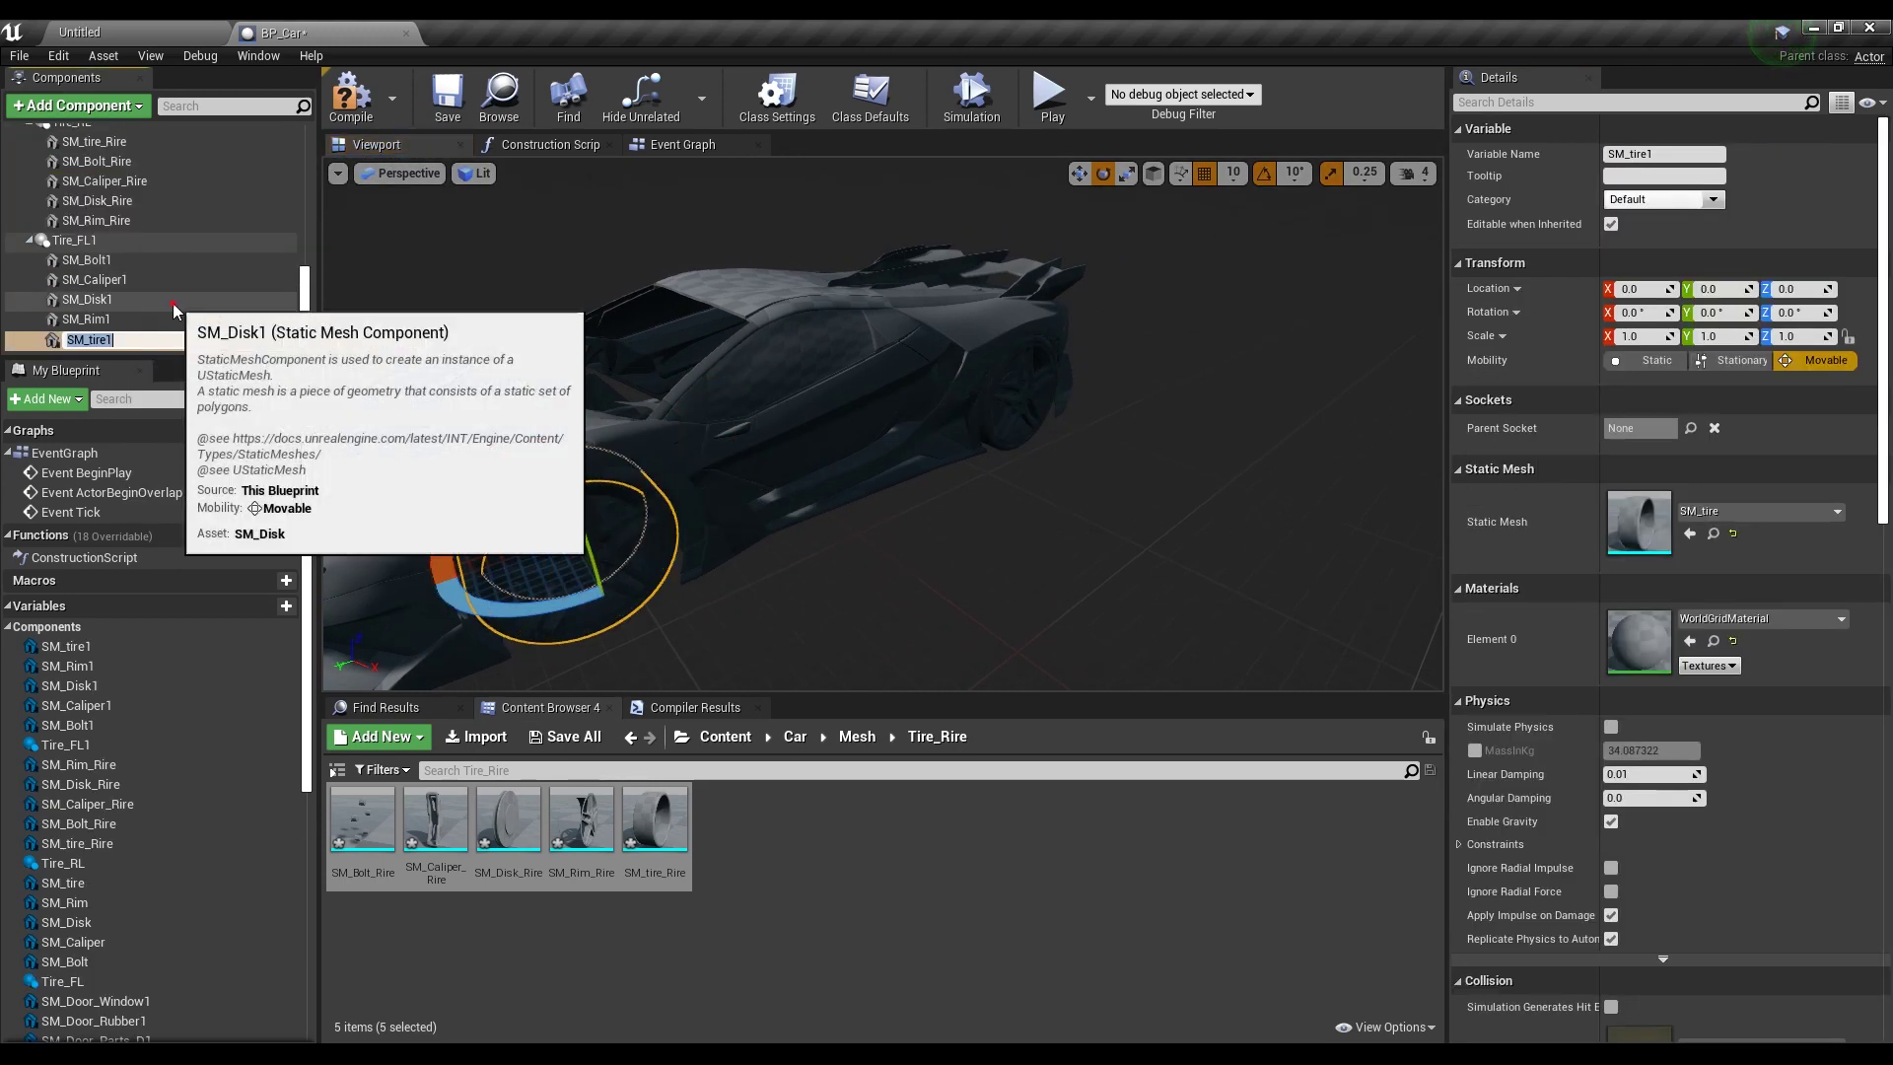
pyautogui.hotkey('ctrl', 'w')
pyautogui.click(1643, 288)
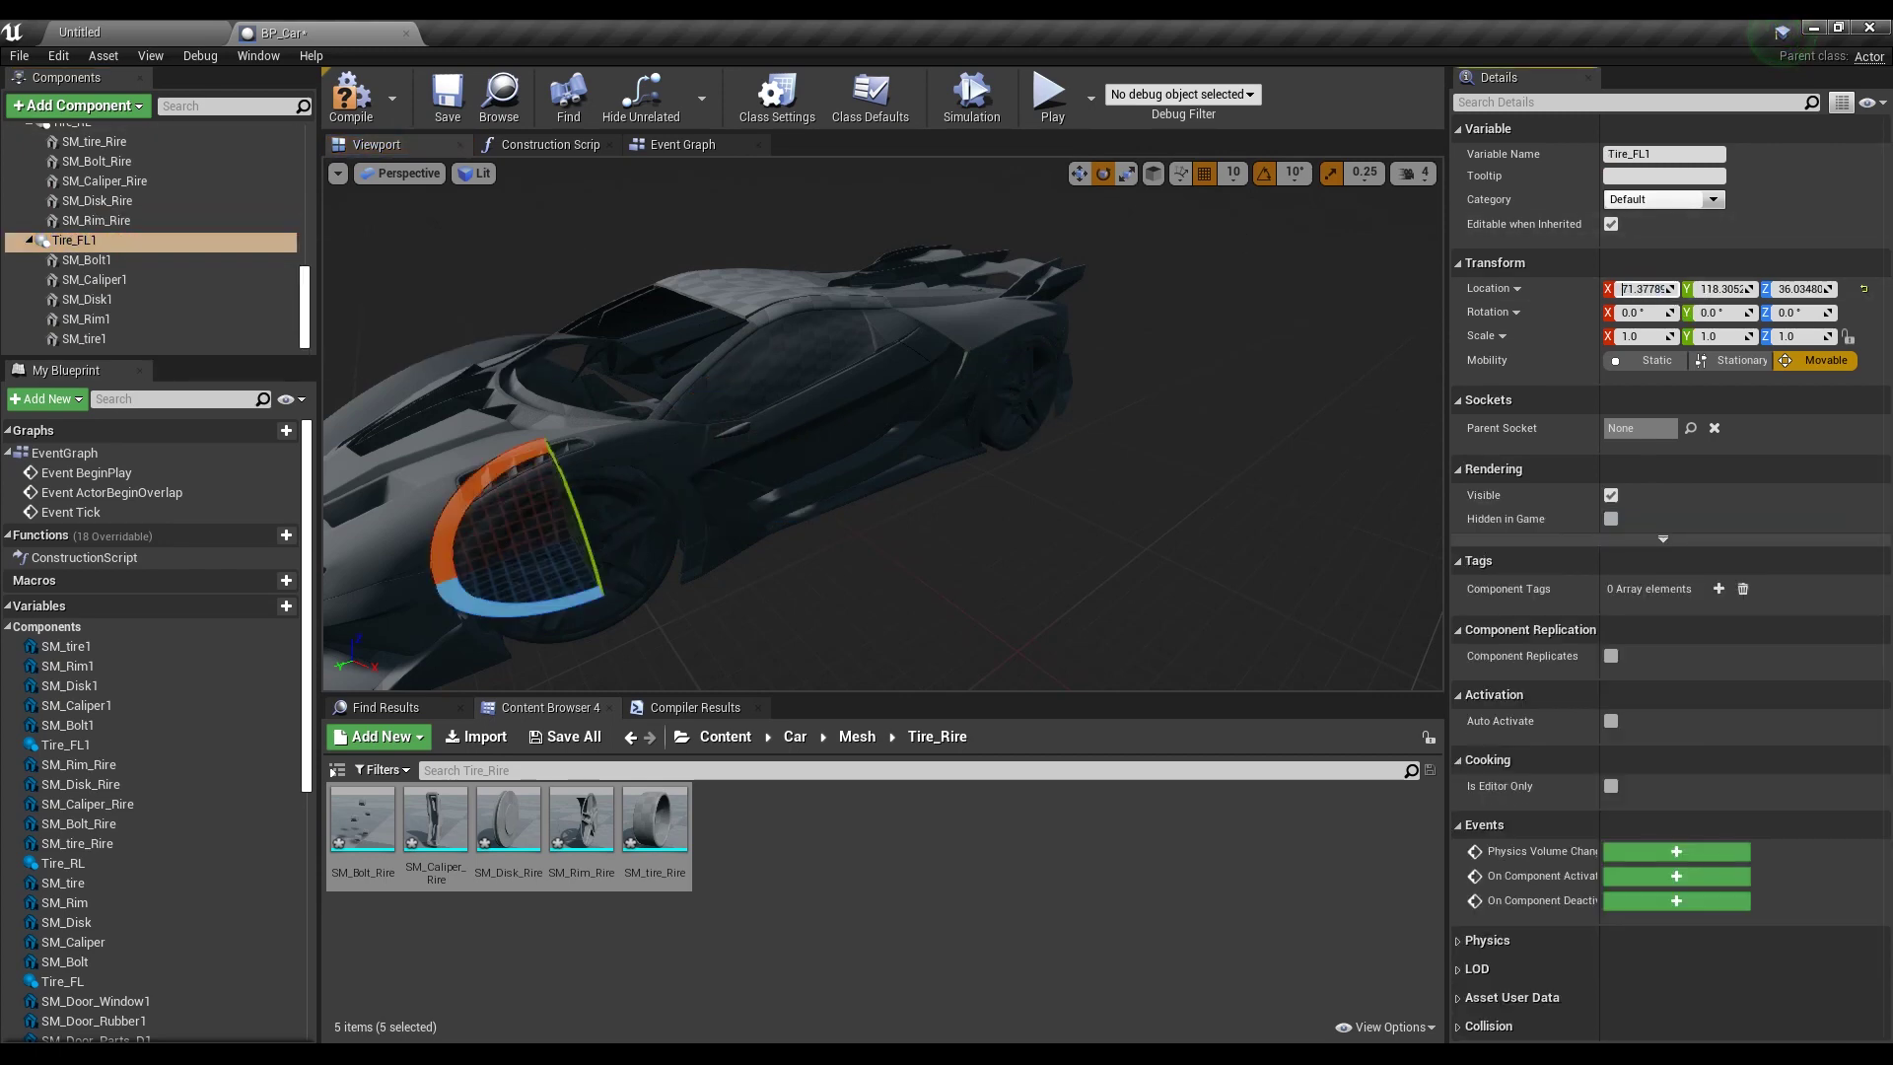
pyautogui.click(1652, 335)
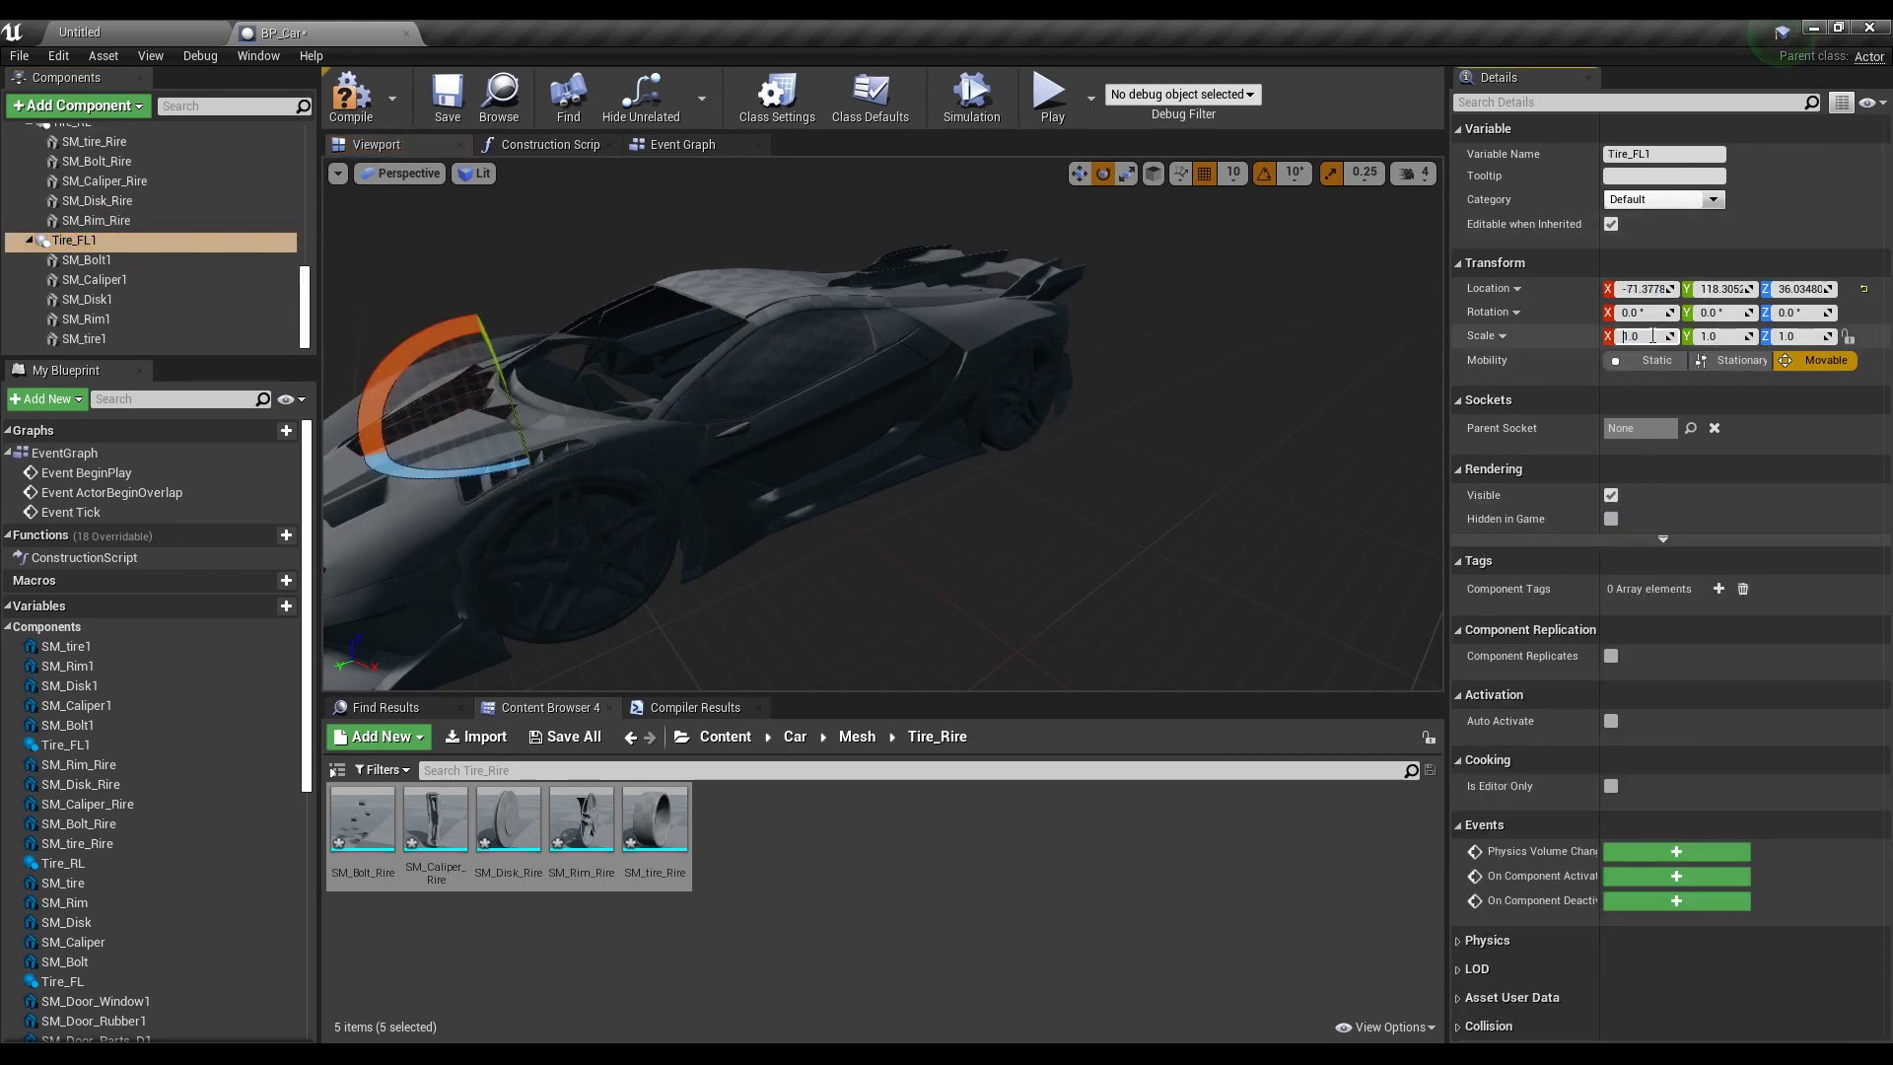
# Duplicate Tire_RL with its meshes and set the copy's Scale X to -1
pyautogui.click(139, 157)
pyautogui.keyDown('shift'); pyautogui.click(120, 261); pyautogui.keyUp('shift')
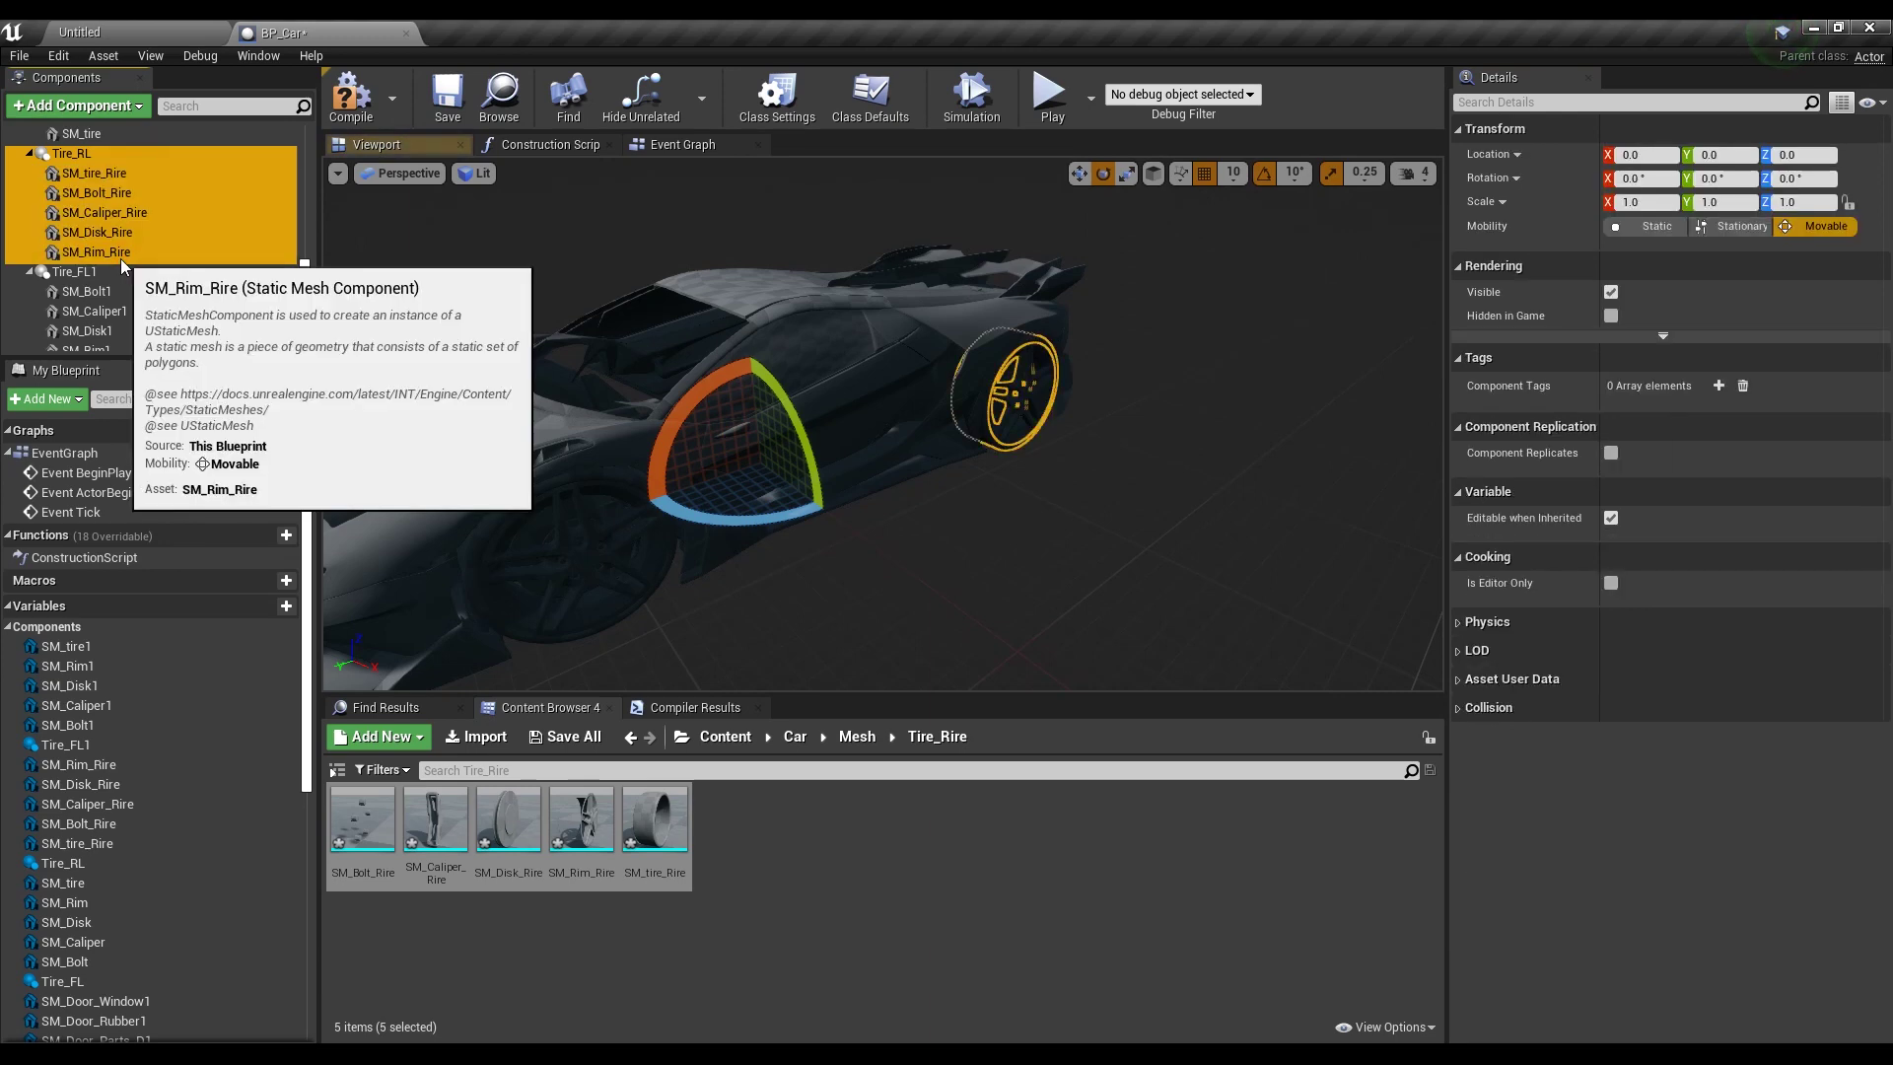
pyautogui.hotkey('ctrl', 'w')
pyautogui.click(110, 241)
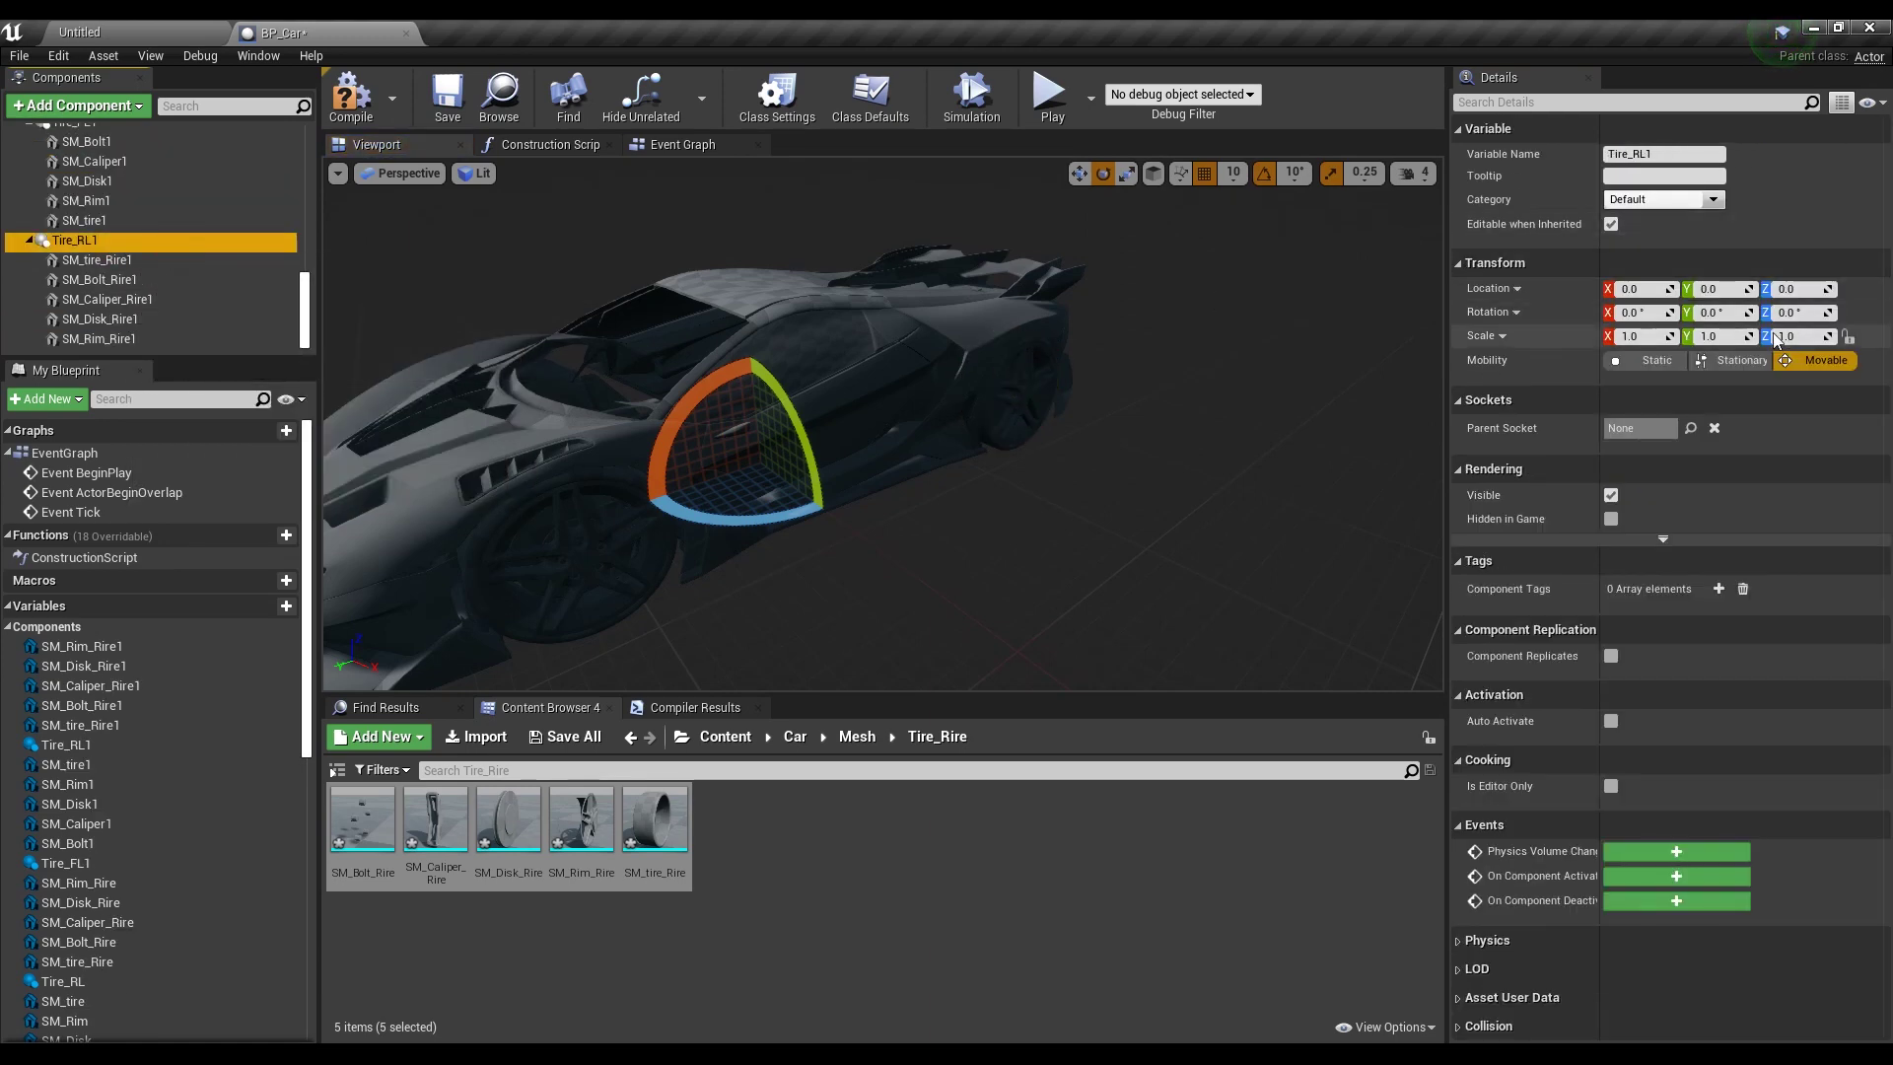
pyautogui.click(1643, 336)
pyautogui.write('-1')
# Rename the wheel copies to Tire_RR and Tire_FR
pyautogui.doubleClick(108, 242)
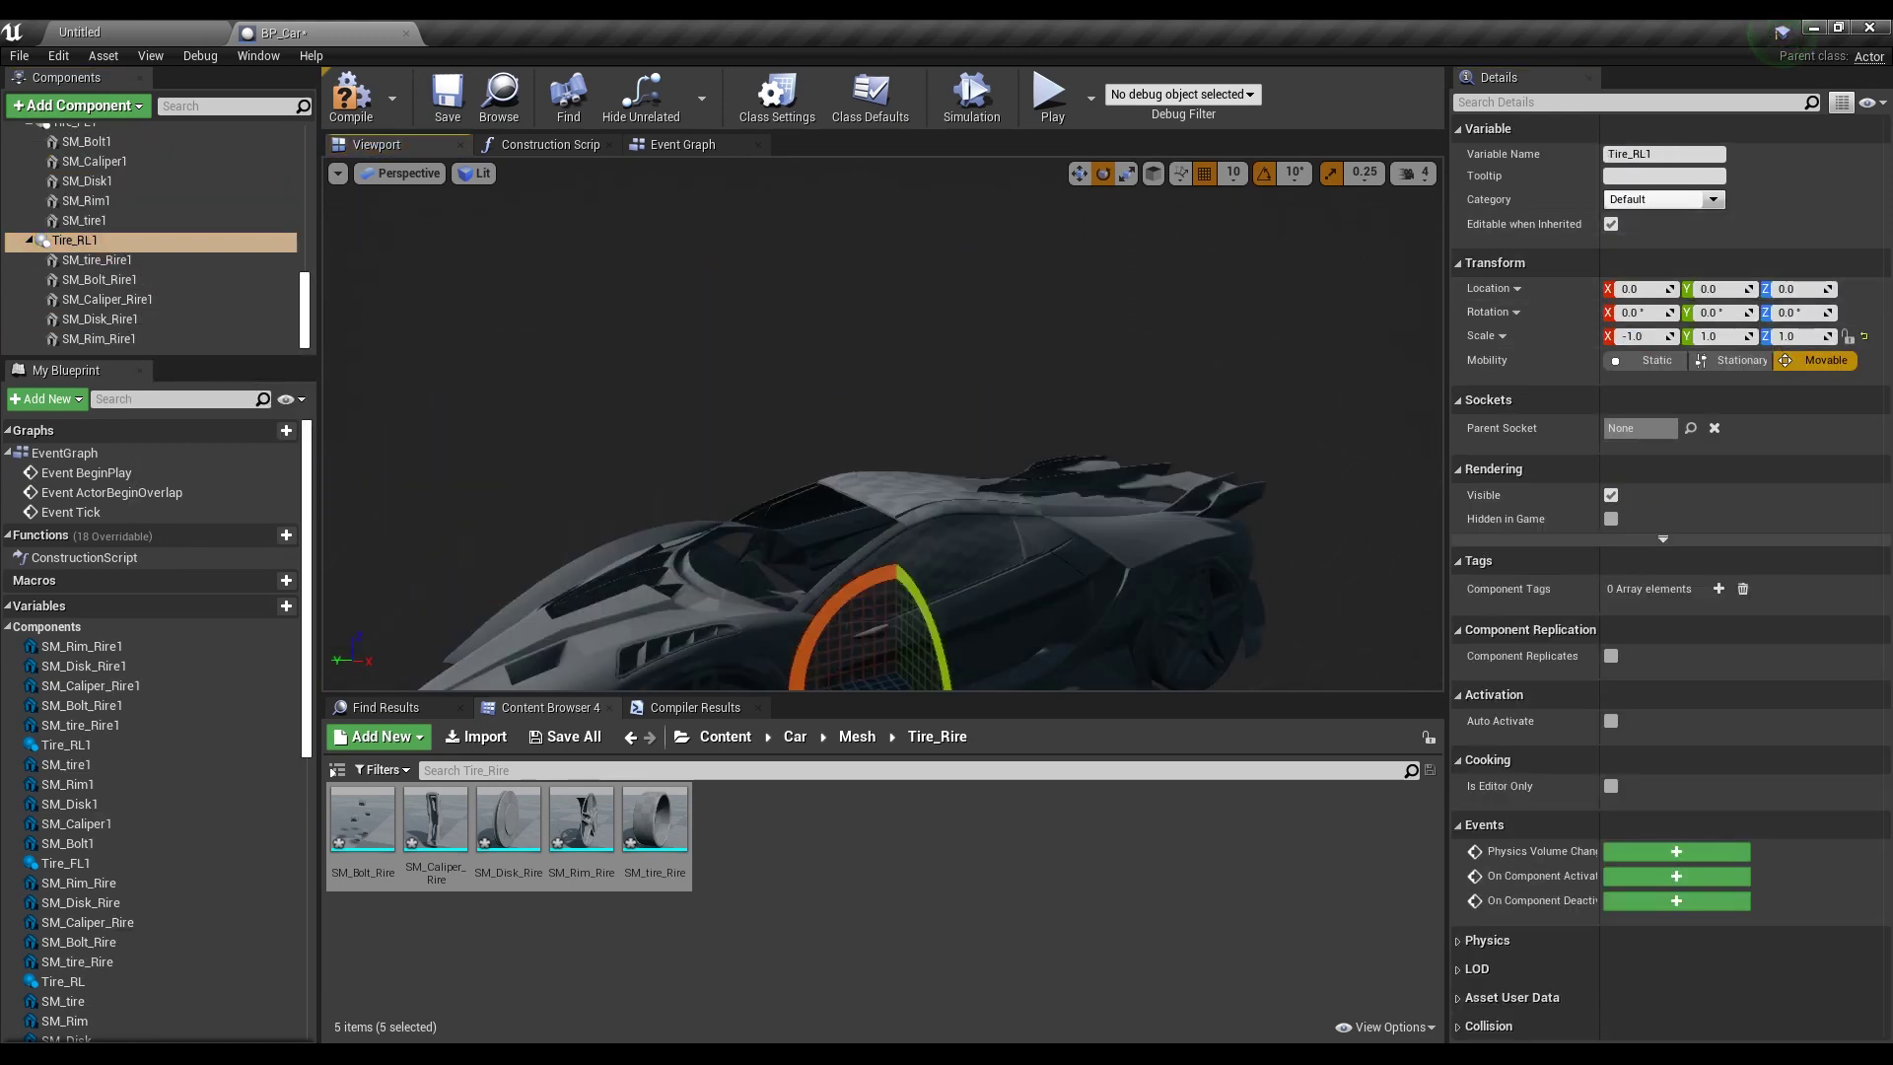
pyautogui.press('BackSpace')
pyautogui.press('BackSpace')
pyautogui.write('R')
pyautogui.press('Return')
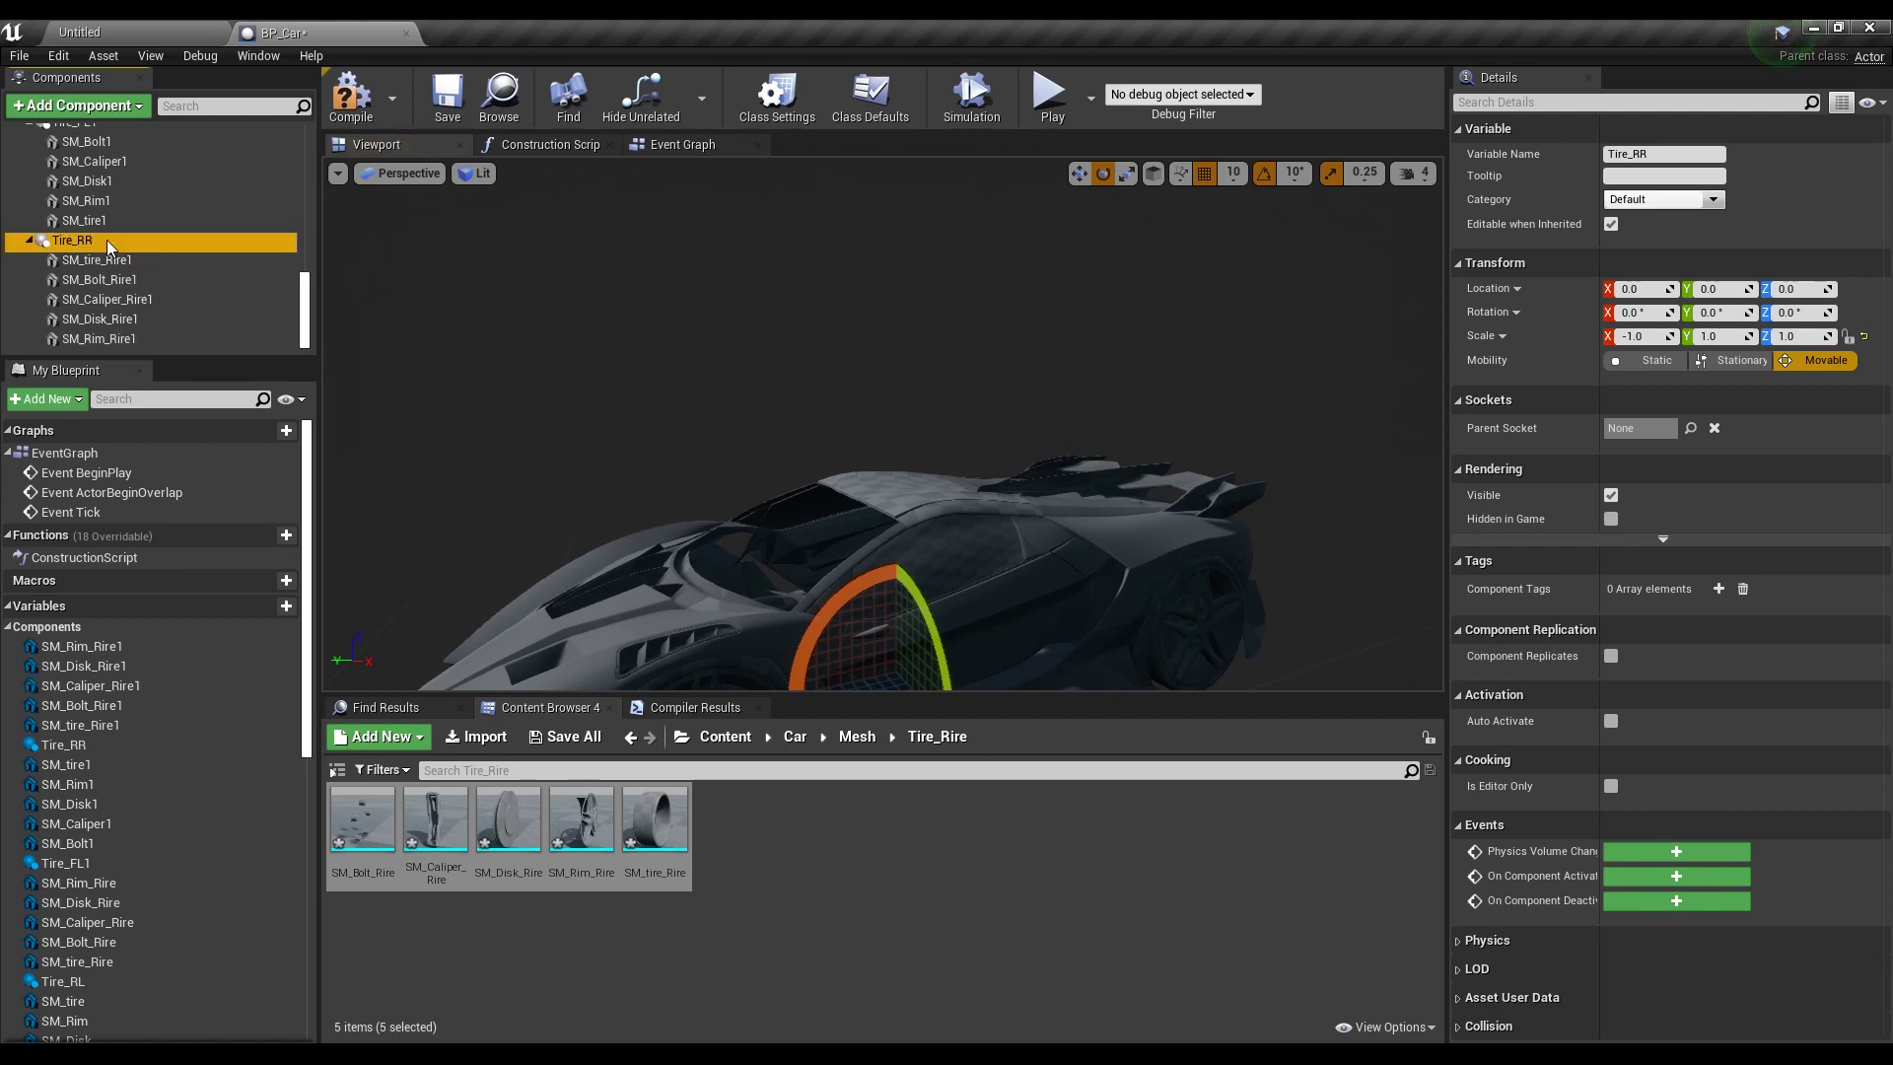
pyautogui.scroll(1, 108, 198)
pyautogui.doubleClick(119, 153)
pyautogui.write('Tire_FR')
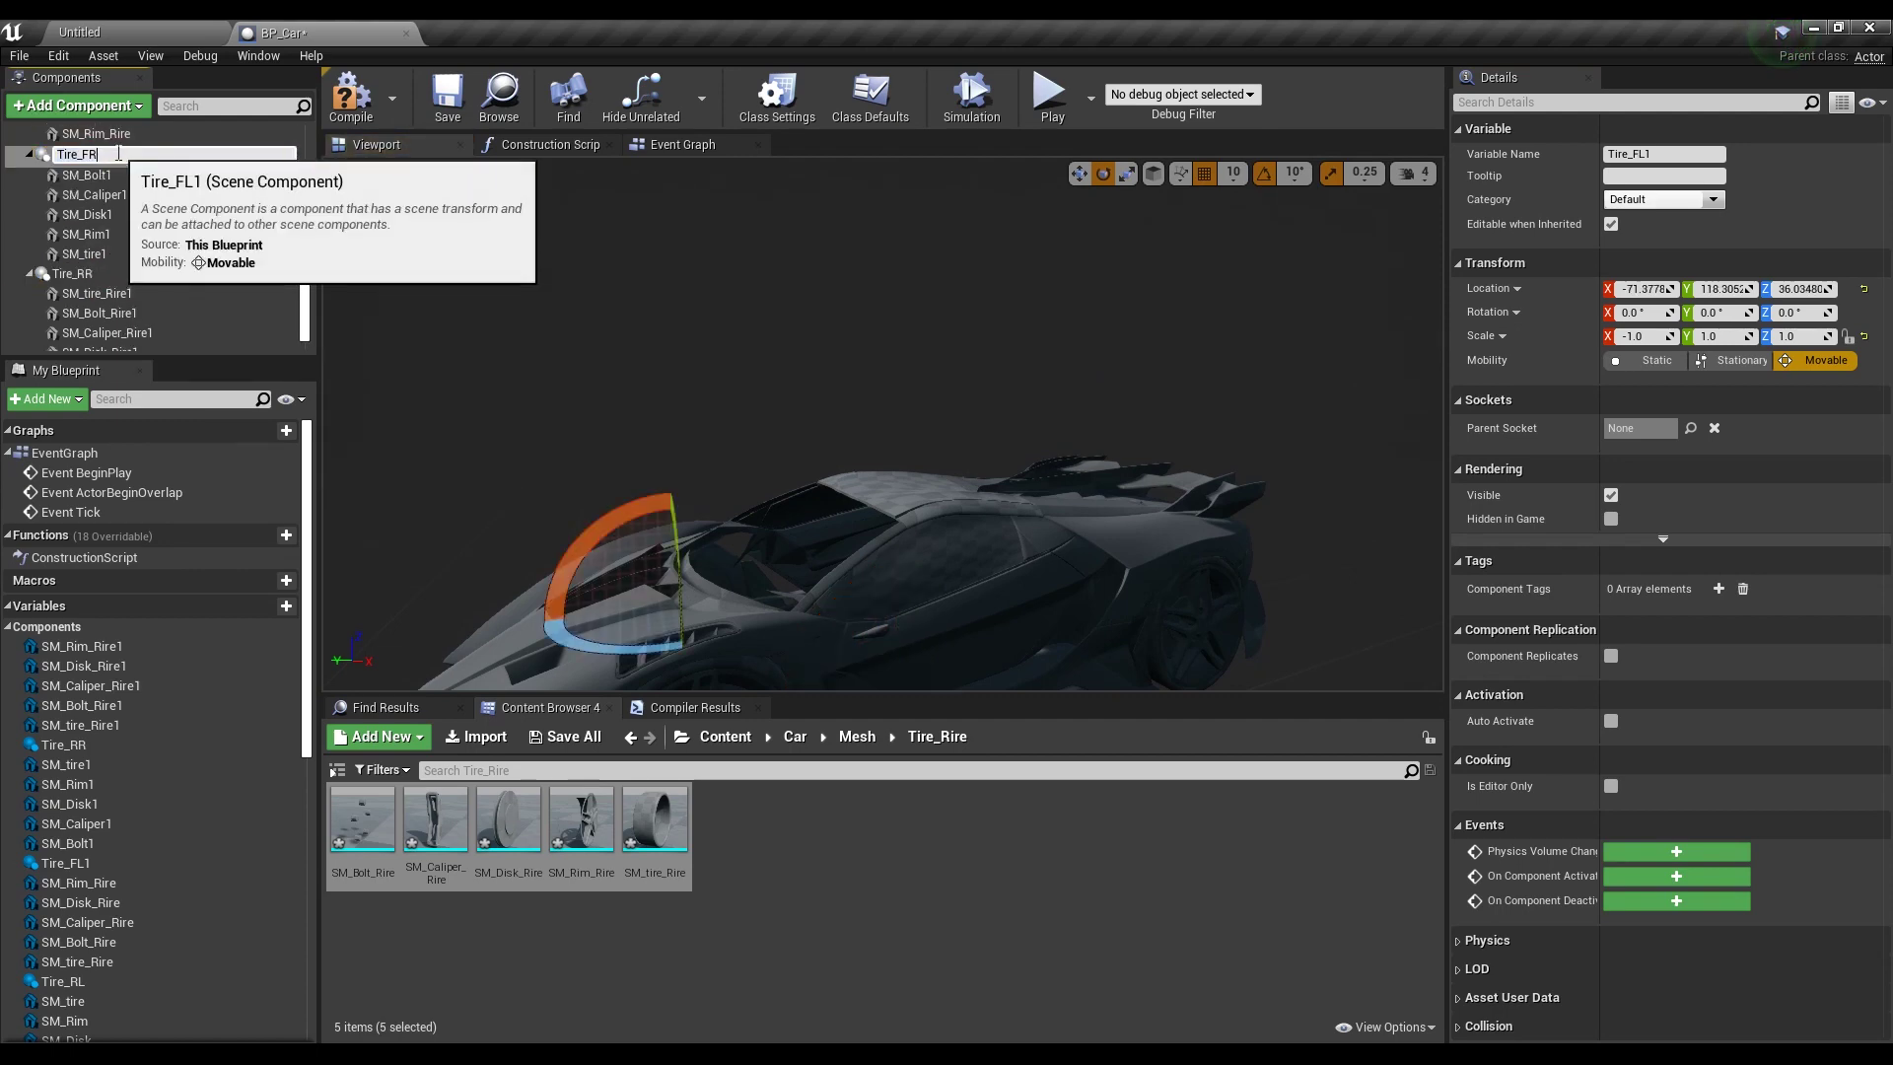
pyautogui.press('Return')
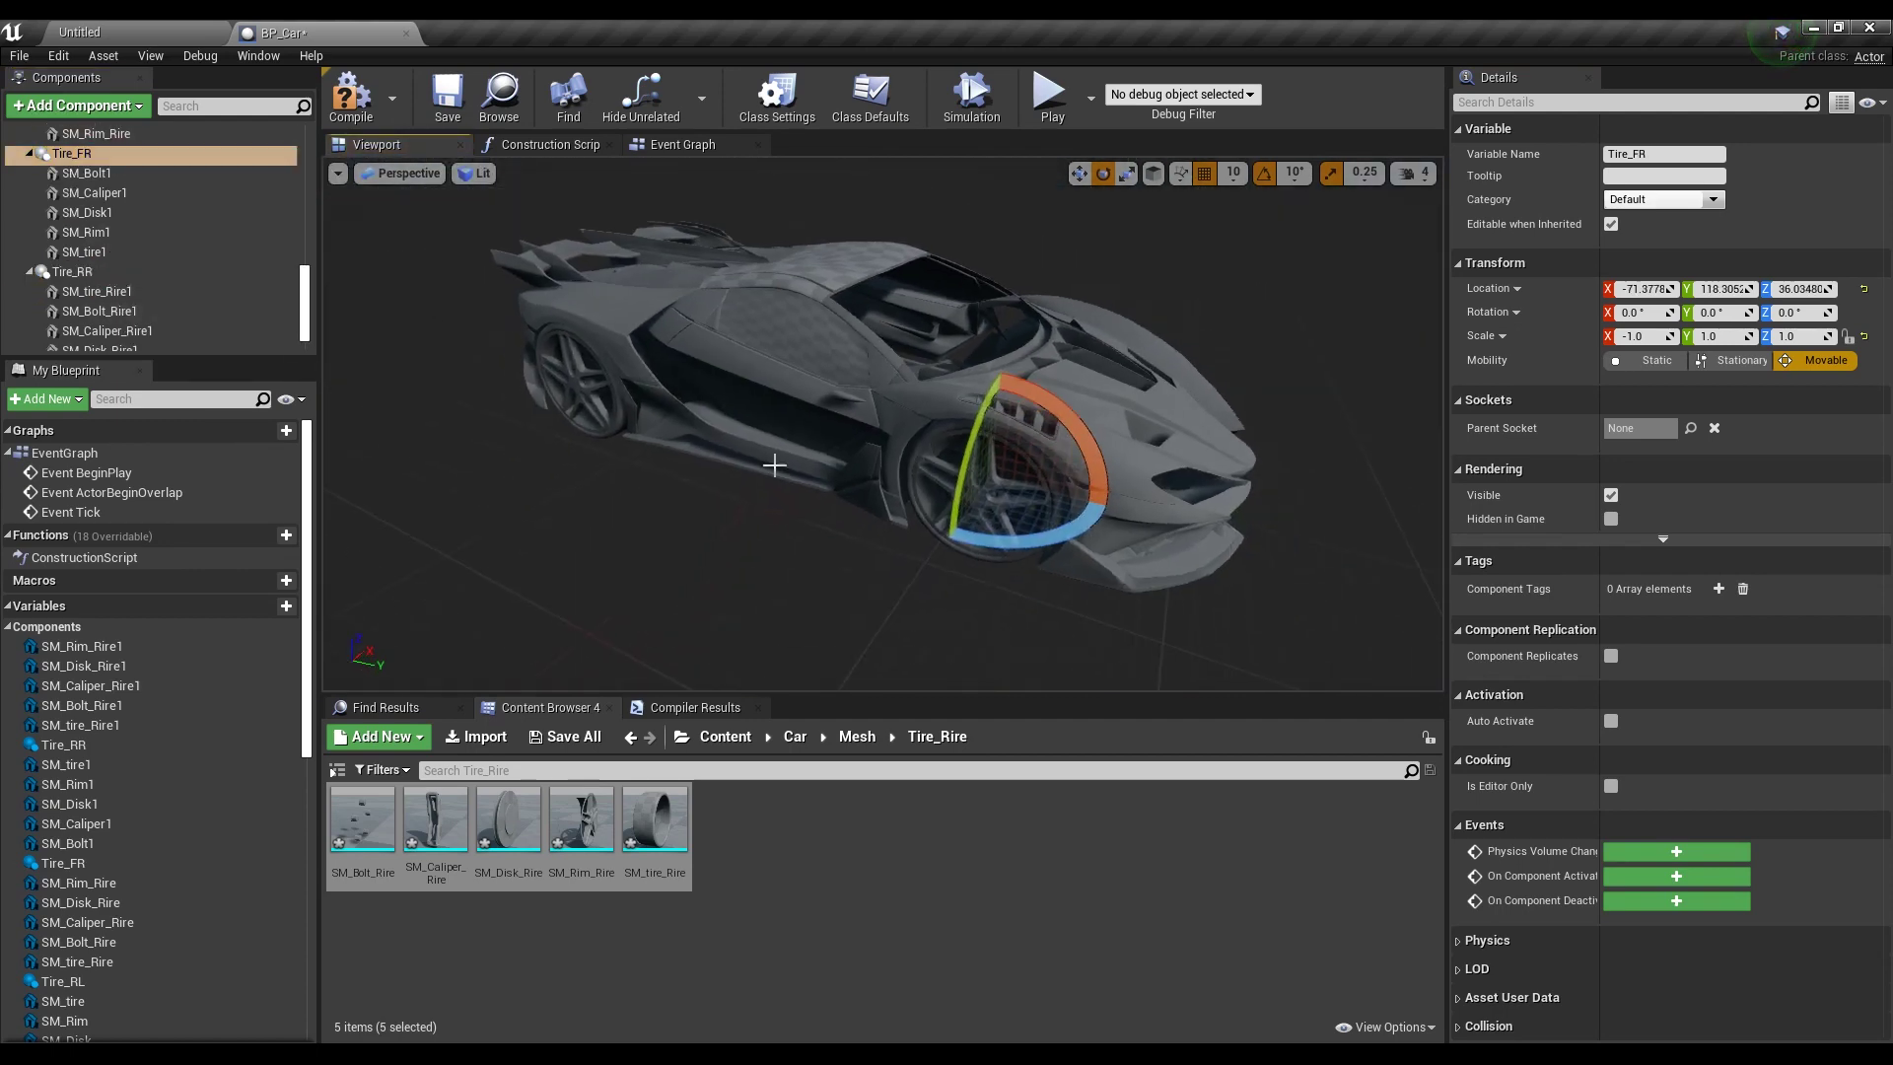
# Compile the blueprint and orbit around the car to check the mirrored wheels
pyautogui.click(902, 872)
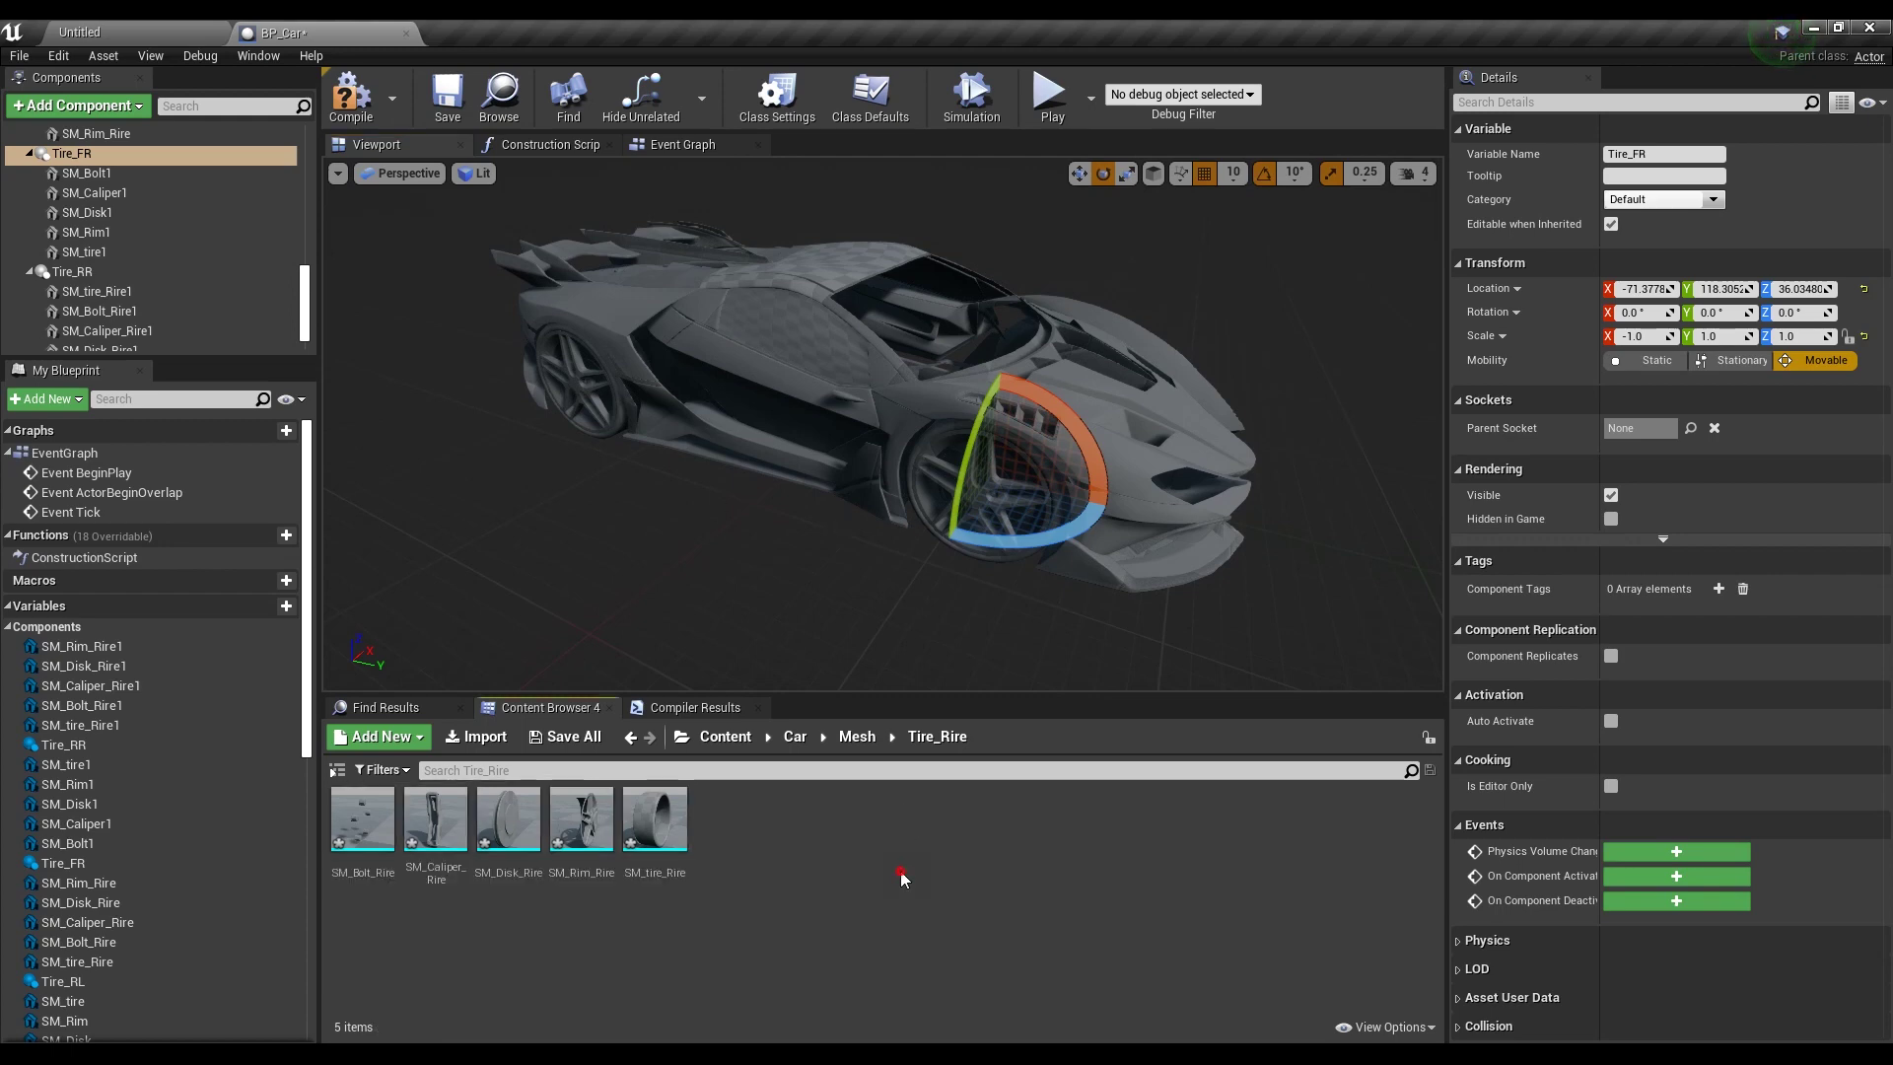
pyautogui.moveTo(866, 646); pyautogui.dragTo(749, 647)
pyautogui.moveTo(567, 373); pyautogui.dragTo(788, 373)
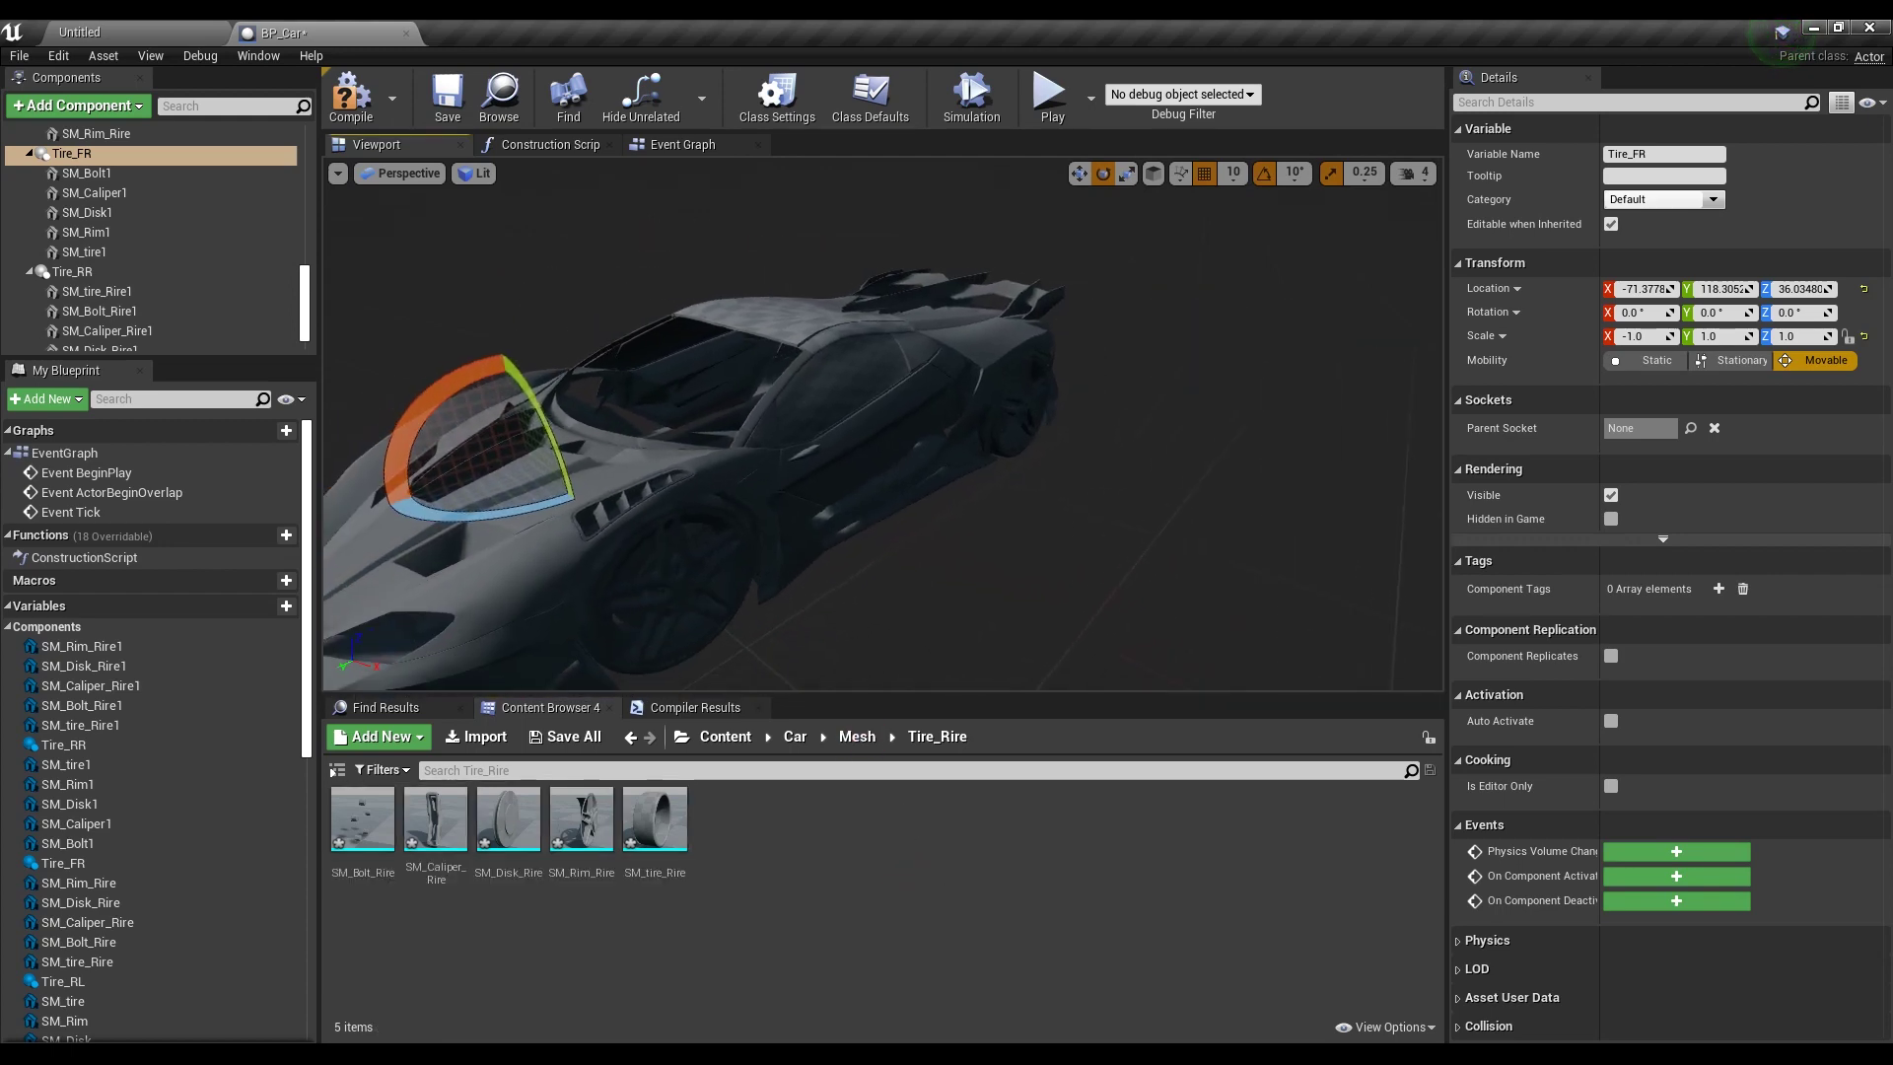
pyautogui.press('F7')
pyautogui.moveTo(567, 372); pyautogui.dragTo(887, 384)
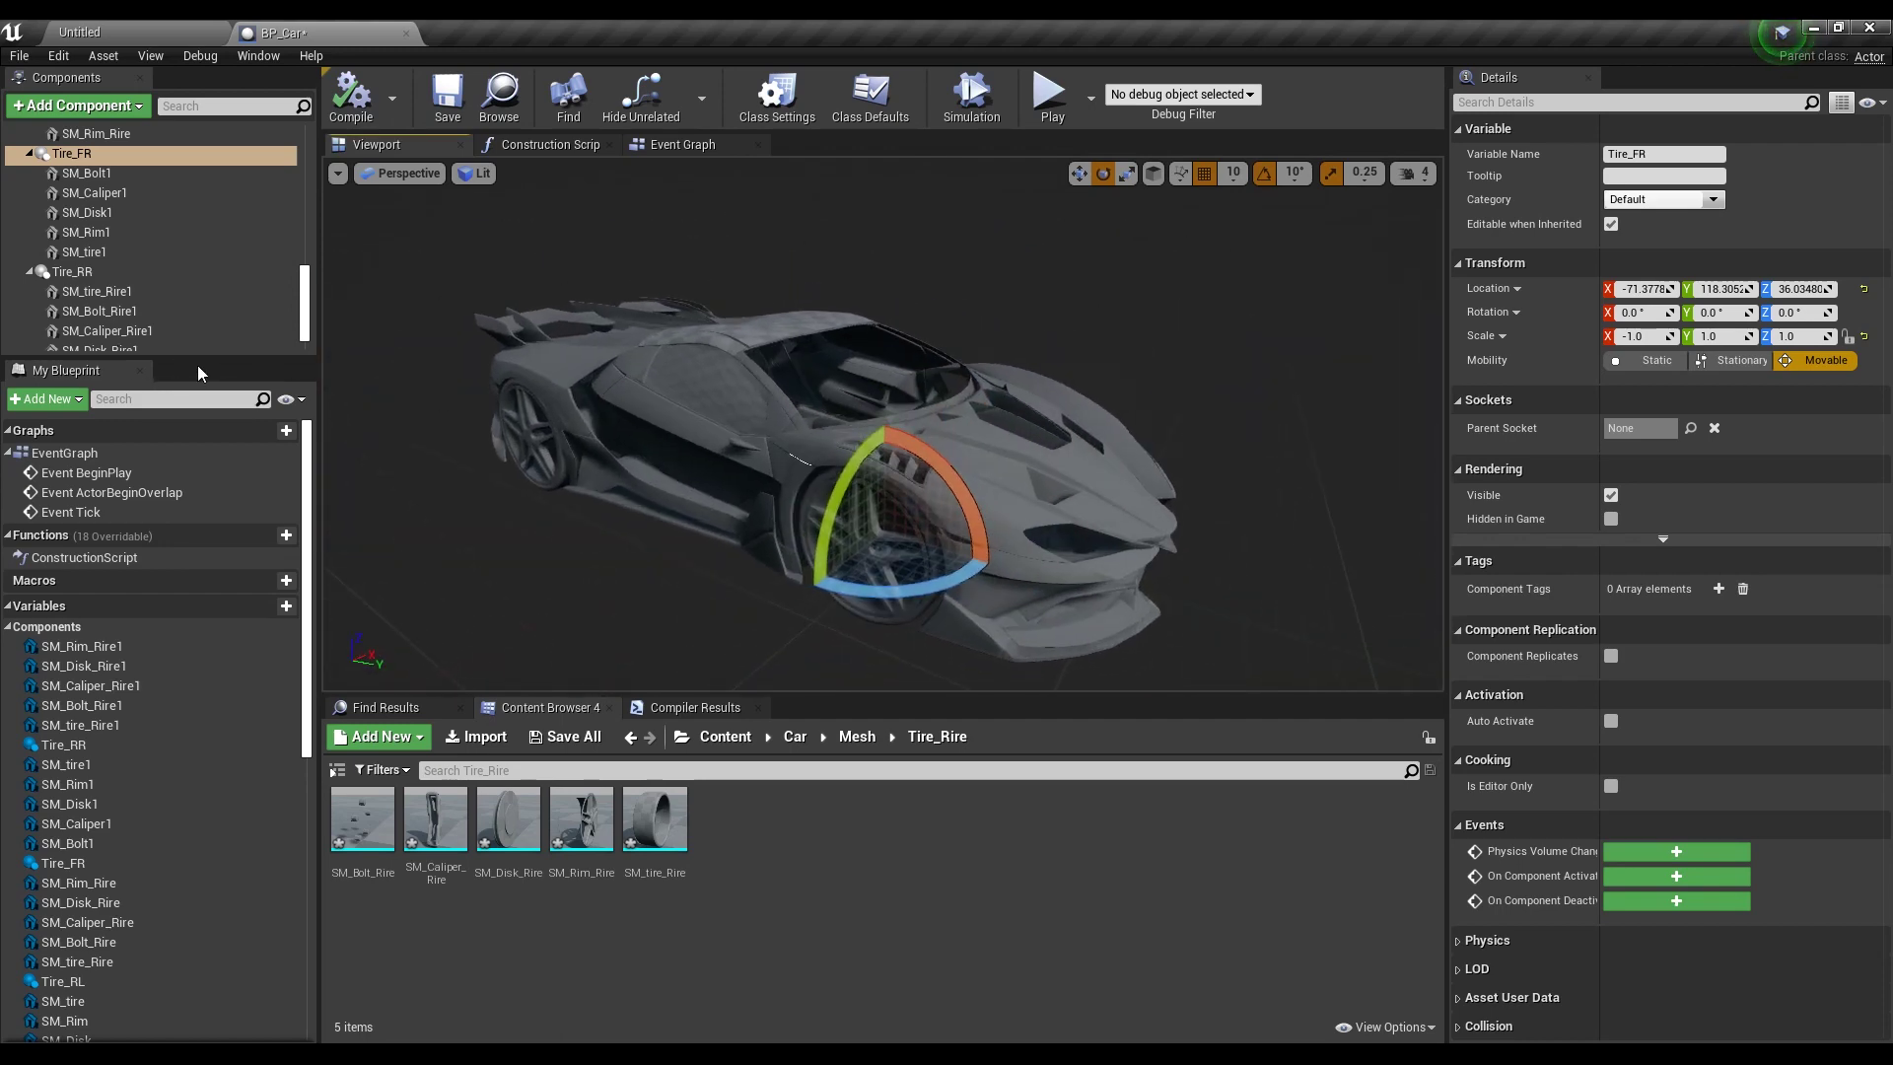
pyautogui.scroll(-1, 148, 237)
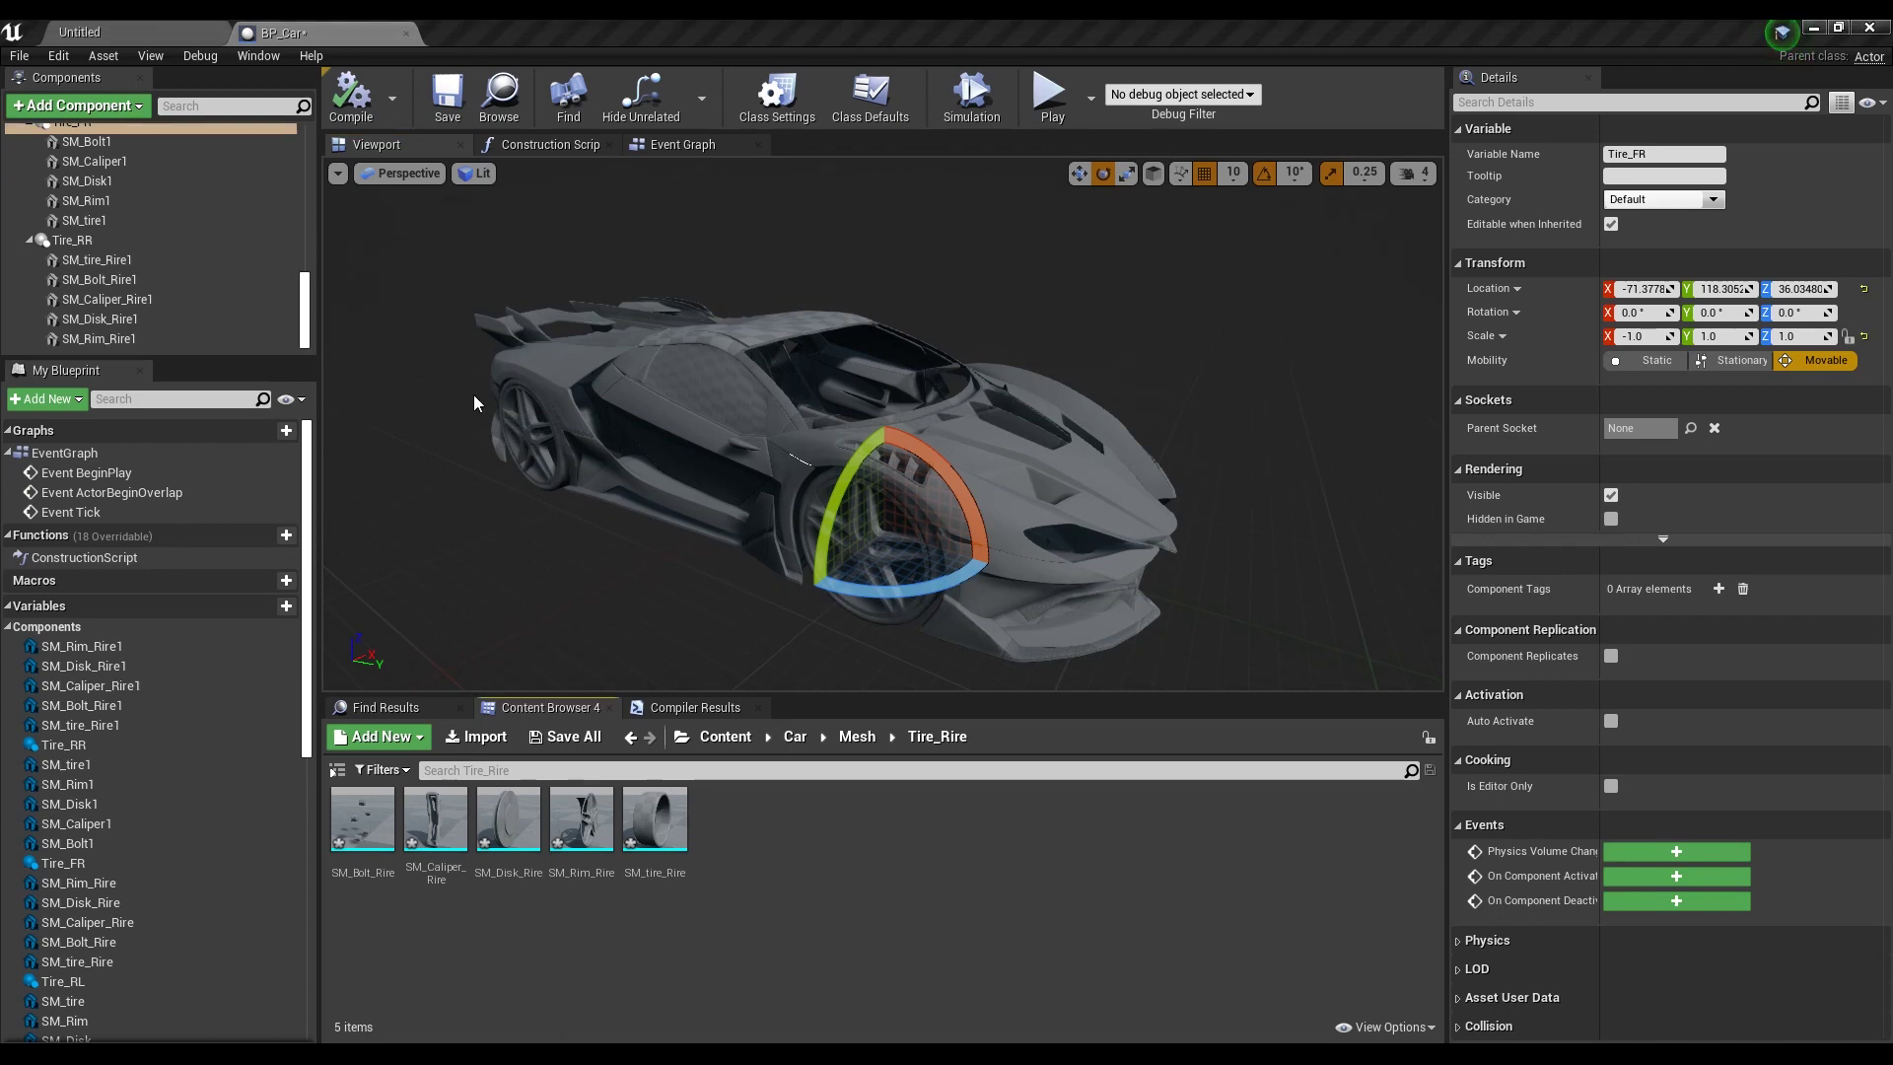
# Add an Exterior_Parts scene component and place all the exterior meshes under it
pyautogui.scroll(5, 128, 264)
pyautogui.click(122, 148)
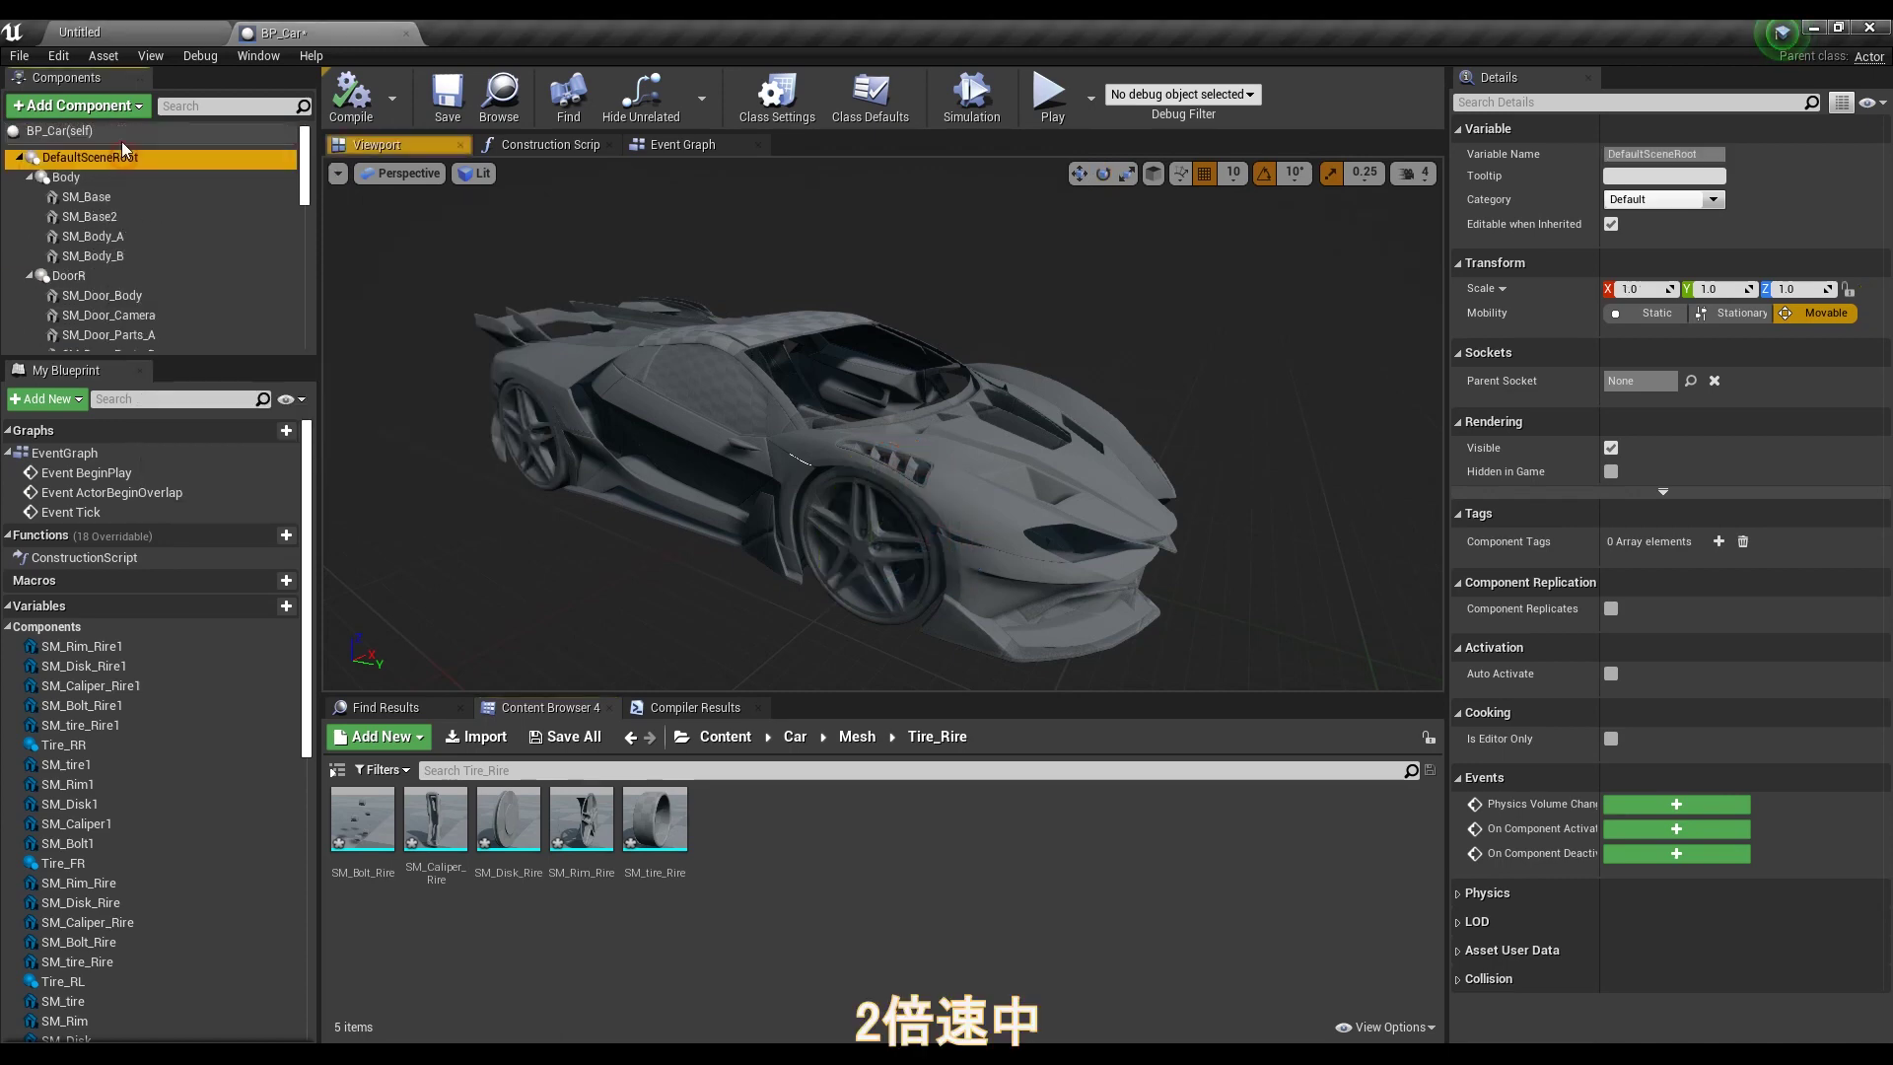
pyautogui.click(97, 105)
pyautogui.write('sc')
pyautogui.press('Down')
pyautogui.press('Down')
pyautogui.press('Down')
pyautogui.press('Return')
pyautogui.write('Exterior_Parts')
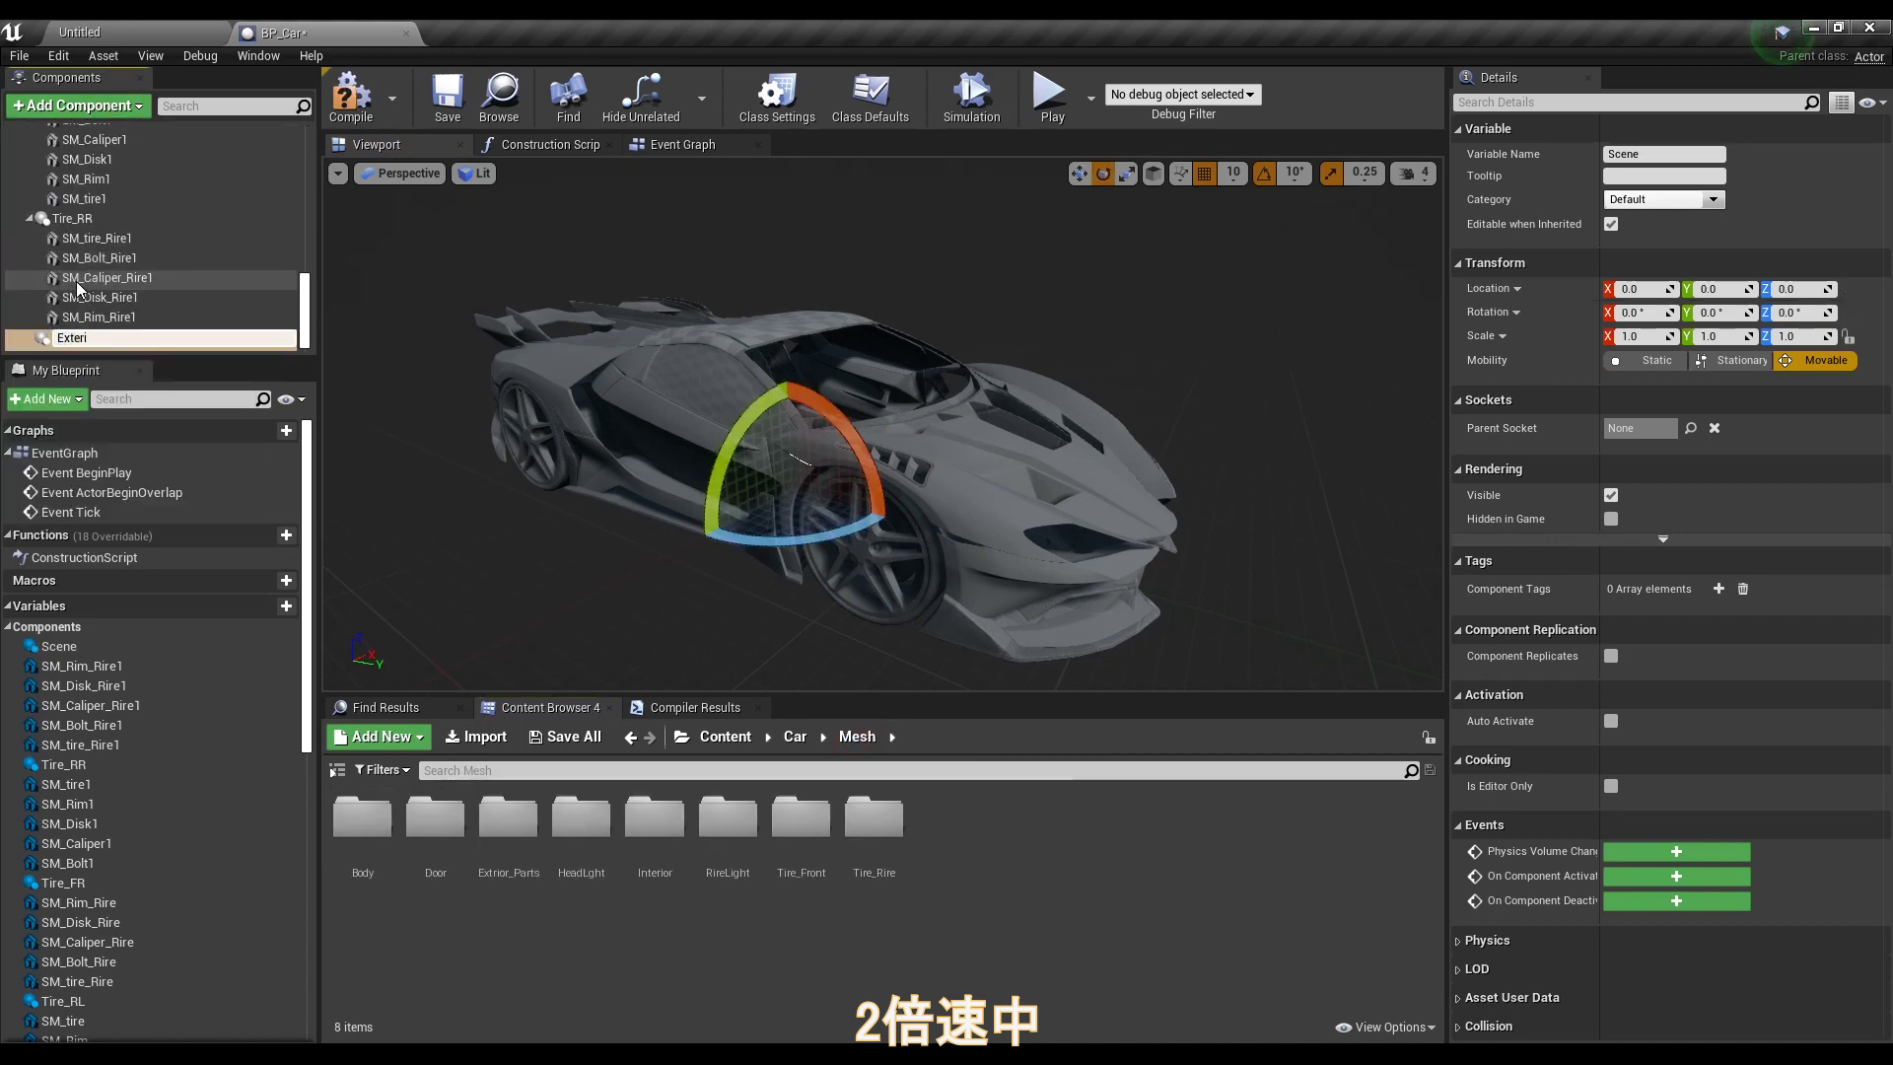
pyautogui.press('Return')
pyautogui.doubleClick(508, 818)
pyautogui.hotkey('ctrl', 'a')
pyautogui.moveTo(543, 819); pyautogui.dragTo(89, 338)
pyautogui.click(857, 736)
# Add a HeadLght scene component holding the headlight meshes
pyautogui.click(582, 818)
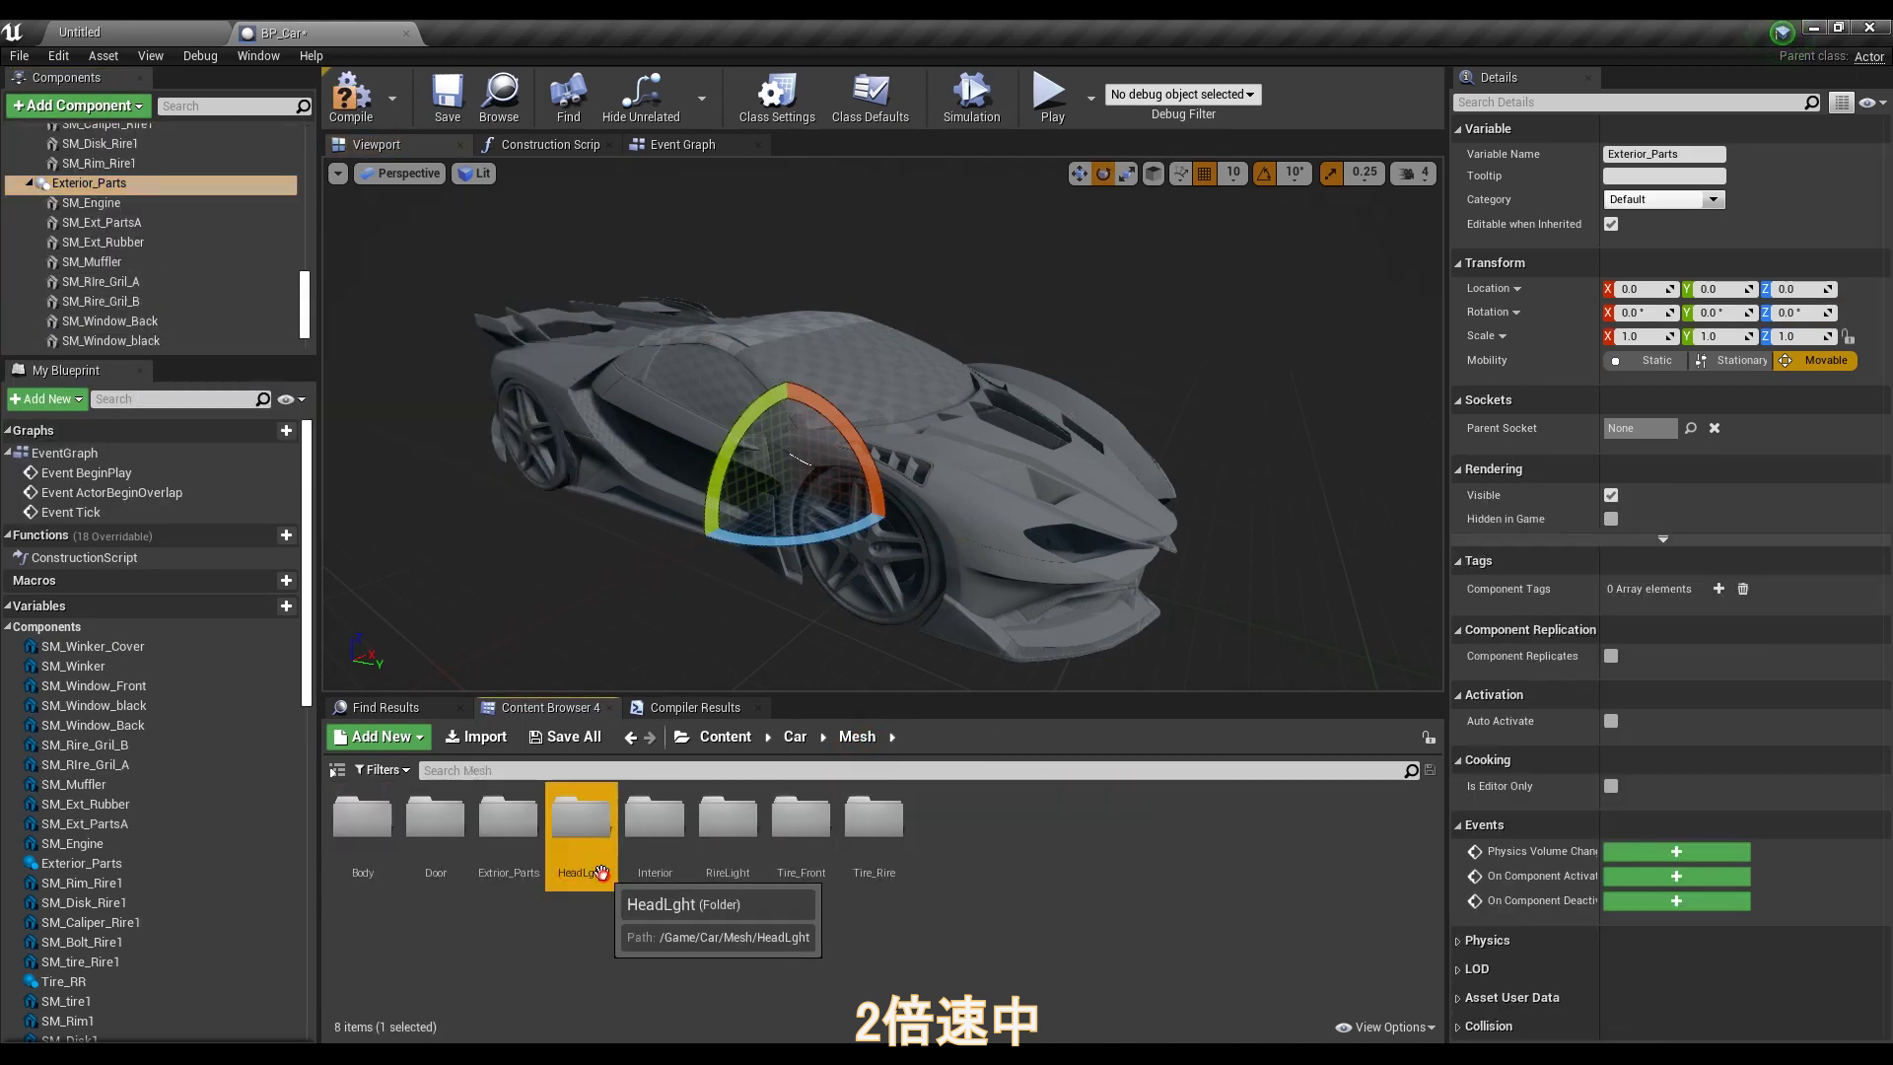
pyautogui.click(121, 147)
pyautogui.click(98, 106)
pyautogui.write('sce')
pyautogui.press('Down')
pyautogui.press('Return')
pyautogui.write('HeadLght')
pyautogui.press('Return')
pyautogui.doubleClick(581, 818)
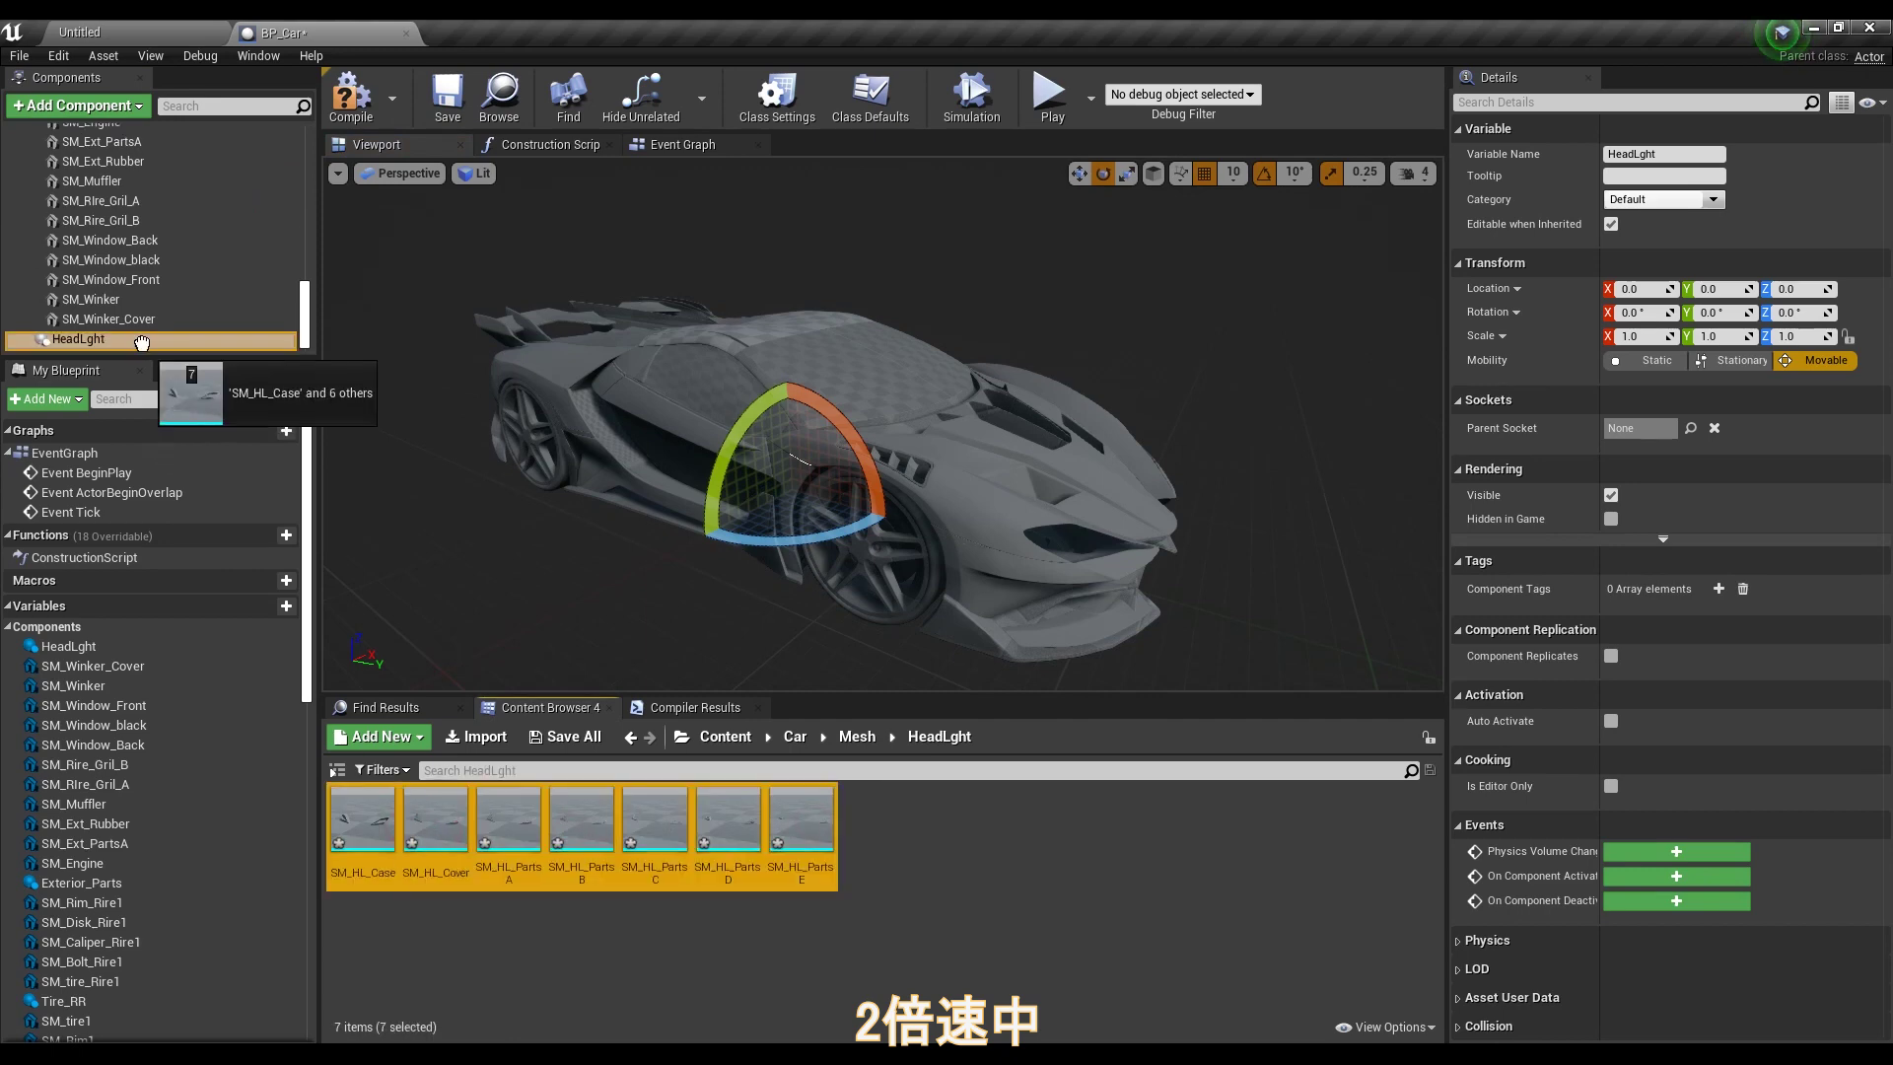
pyautogui.moveTo(372, 816); pyautogui.dragTo(89, 325)
pyautogui.click(655, 818)
# Add an Interior scene component holding the interior meshes
pyautogui.click(121, 148)
pyautogui.click(97, 105)
pyautogui.write('sce')
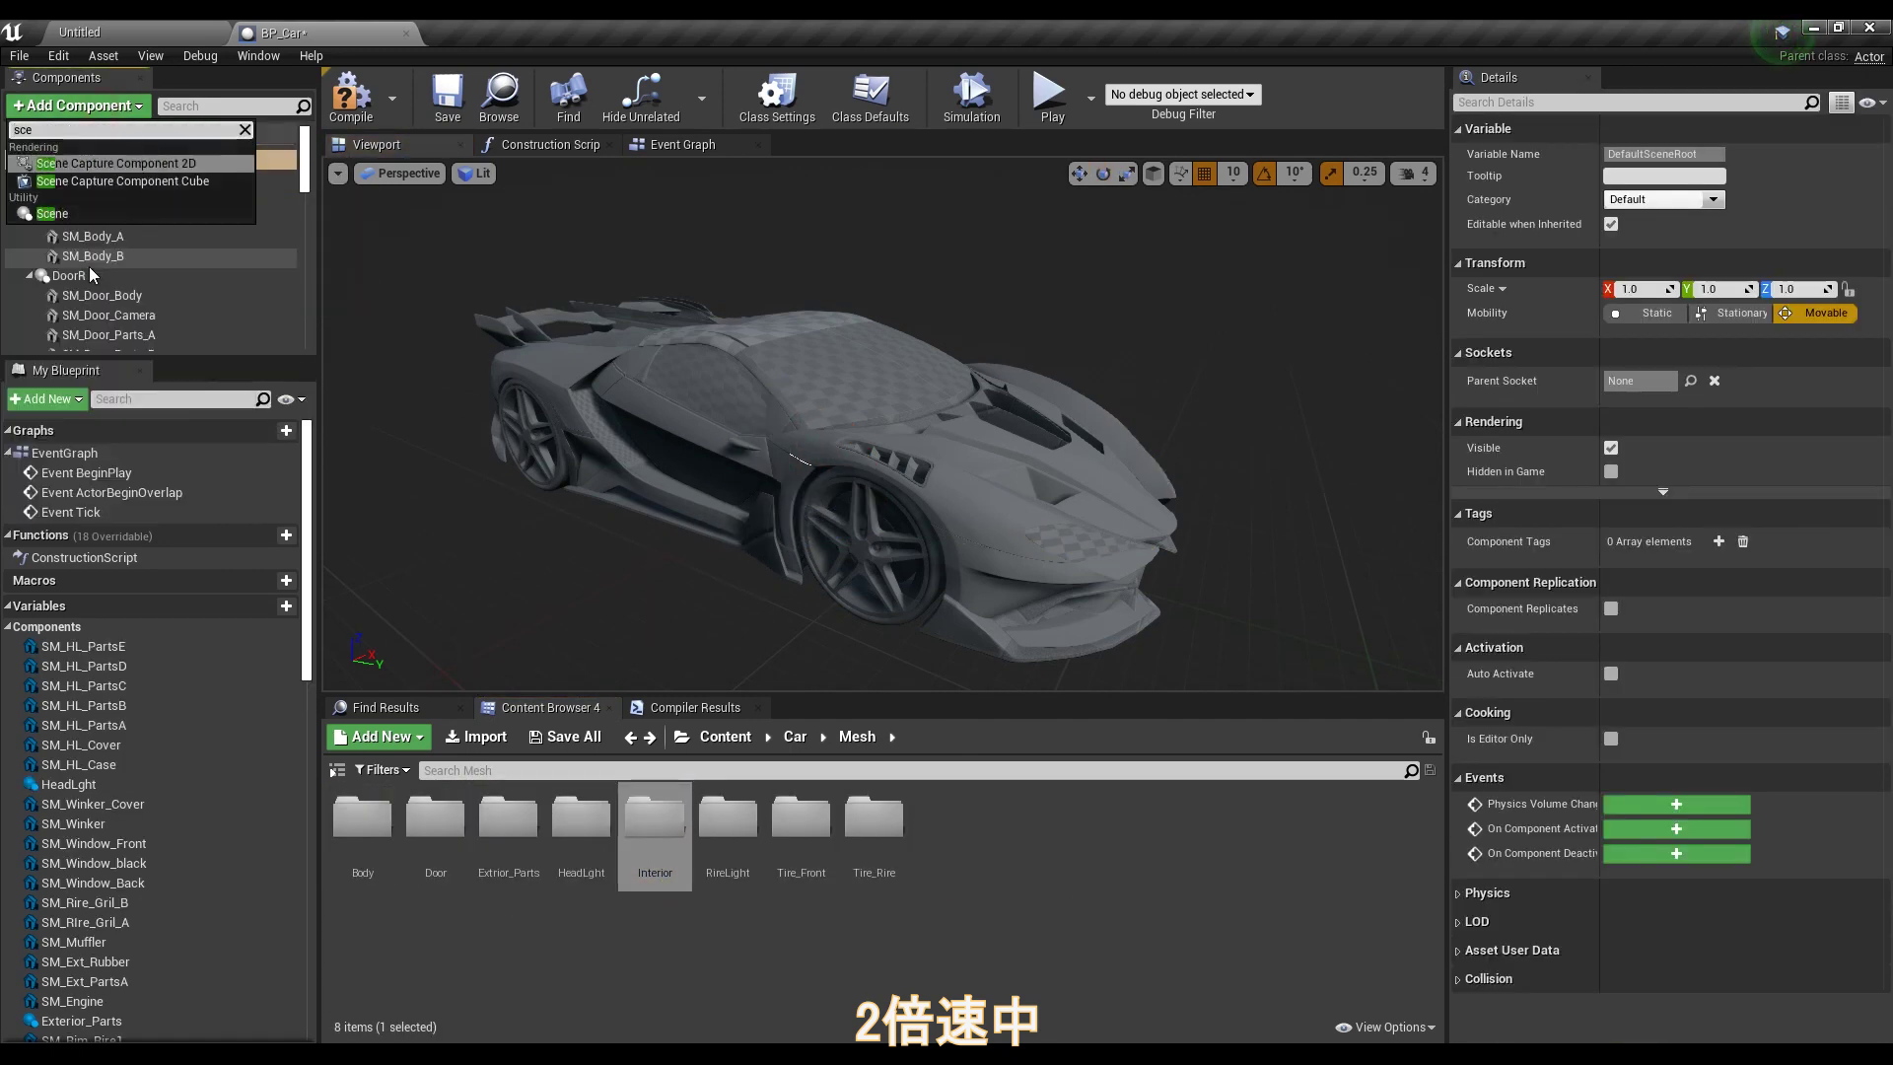
pyautogui.press('Down')
pyautogui.press('Return')
pyautogui.write('Interior')
pyautogui.doubleClick(655, 818)
pyautogui.moveTo(51, 355); pyautogui.dragTo(59, 340)
pyautogui.click(857, 736)
# Add a RireLight scene component holding the rear-light SM_RL meshes
pyautogui.click(727, 818)
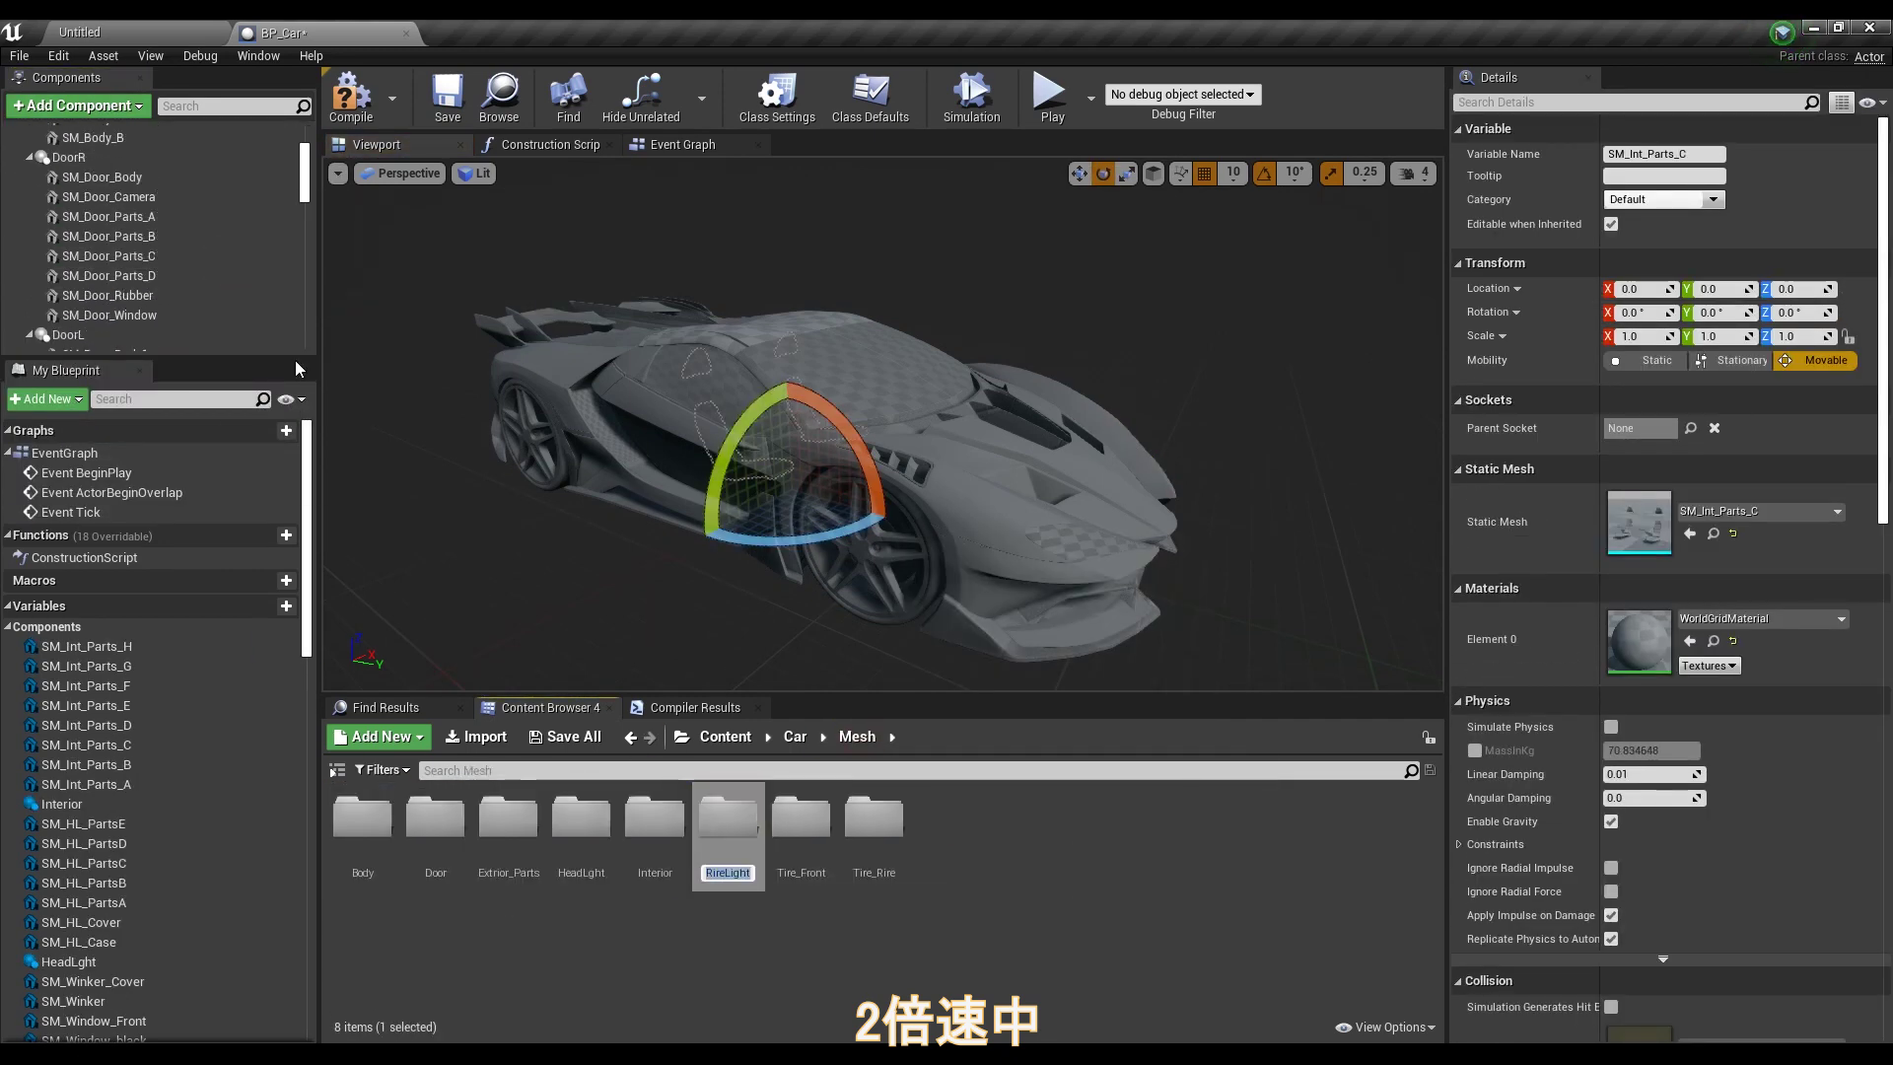
pyautogui.click(97, 105)
pyautogui.write('sce')
pyautogui.press('Down')
pyautogui.press('Return')
pyautogui.write('RireLight')
pyautogui.press('Return')
pyautogui.doubleClick(727, 819)
pyautogui.moveTo(371, 816); pyautogui.dragTo(78, 340)
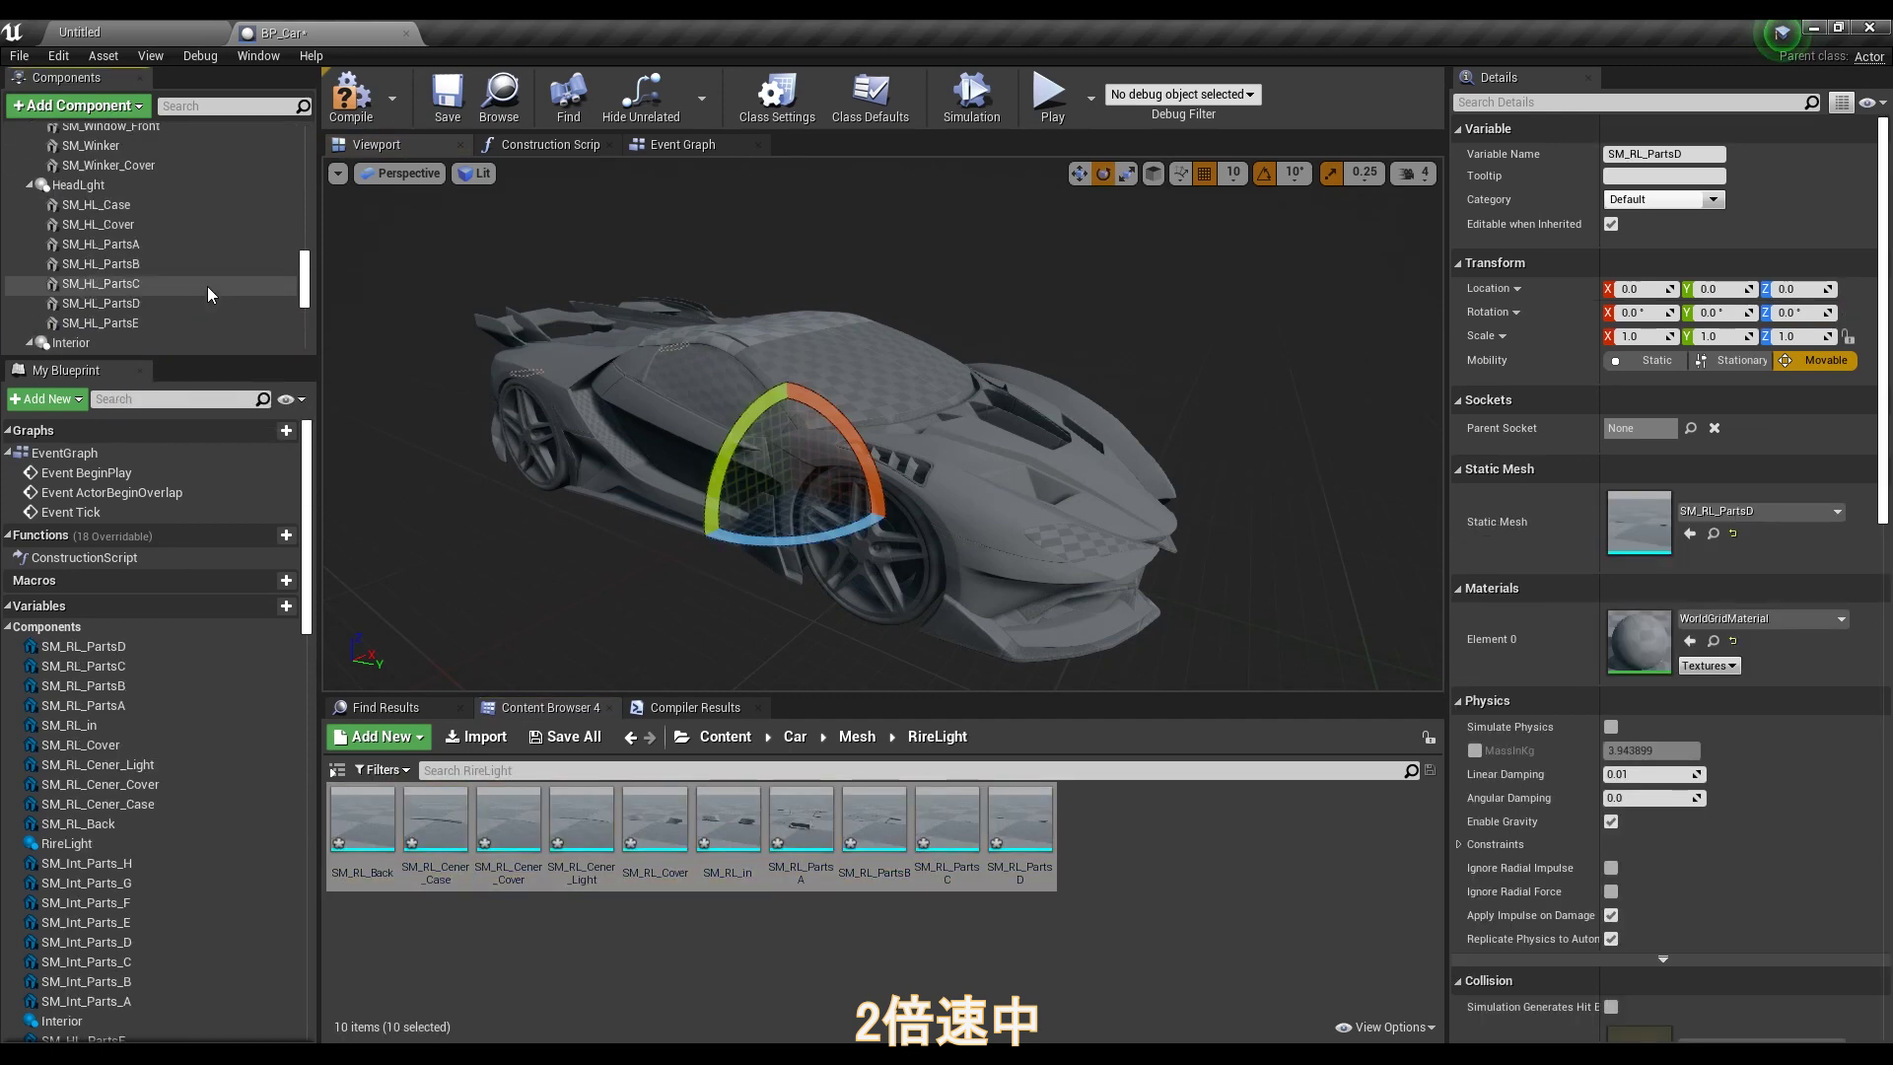
pyautogui.click(857, 737)
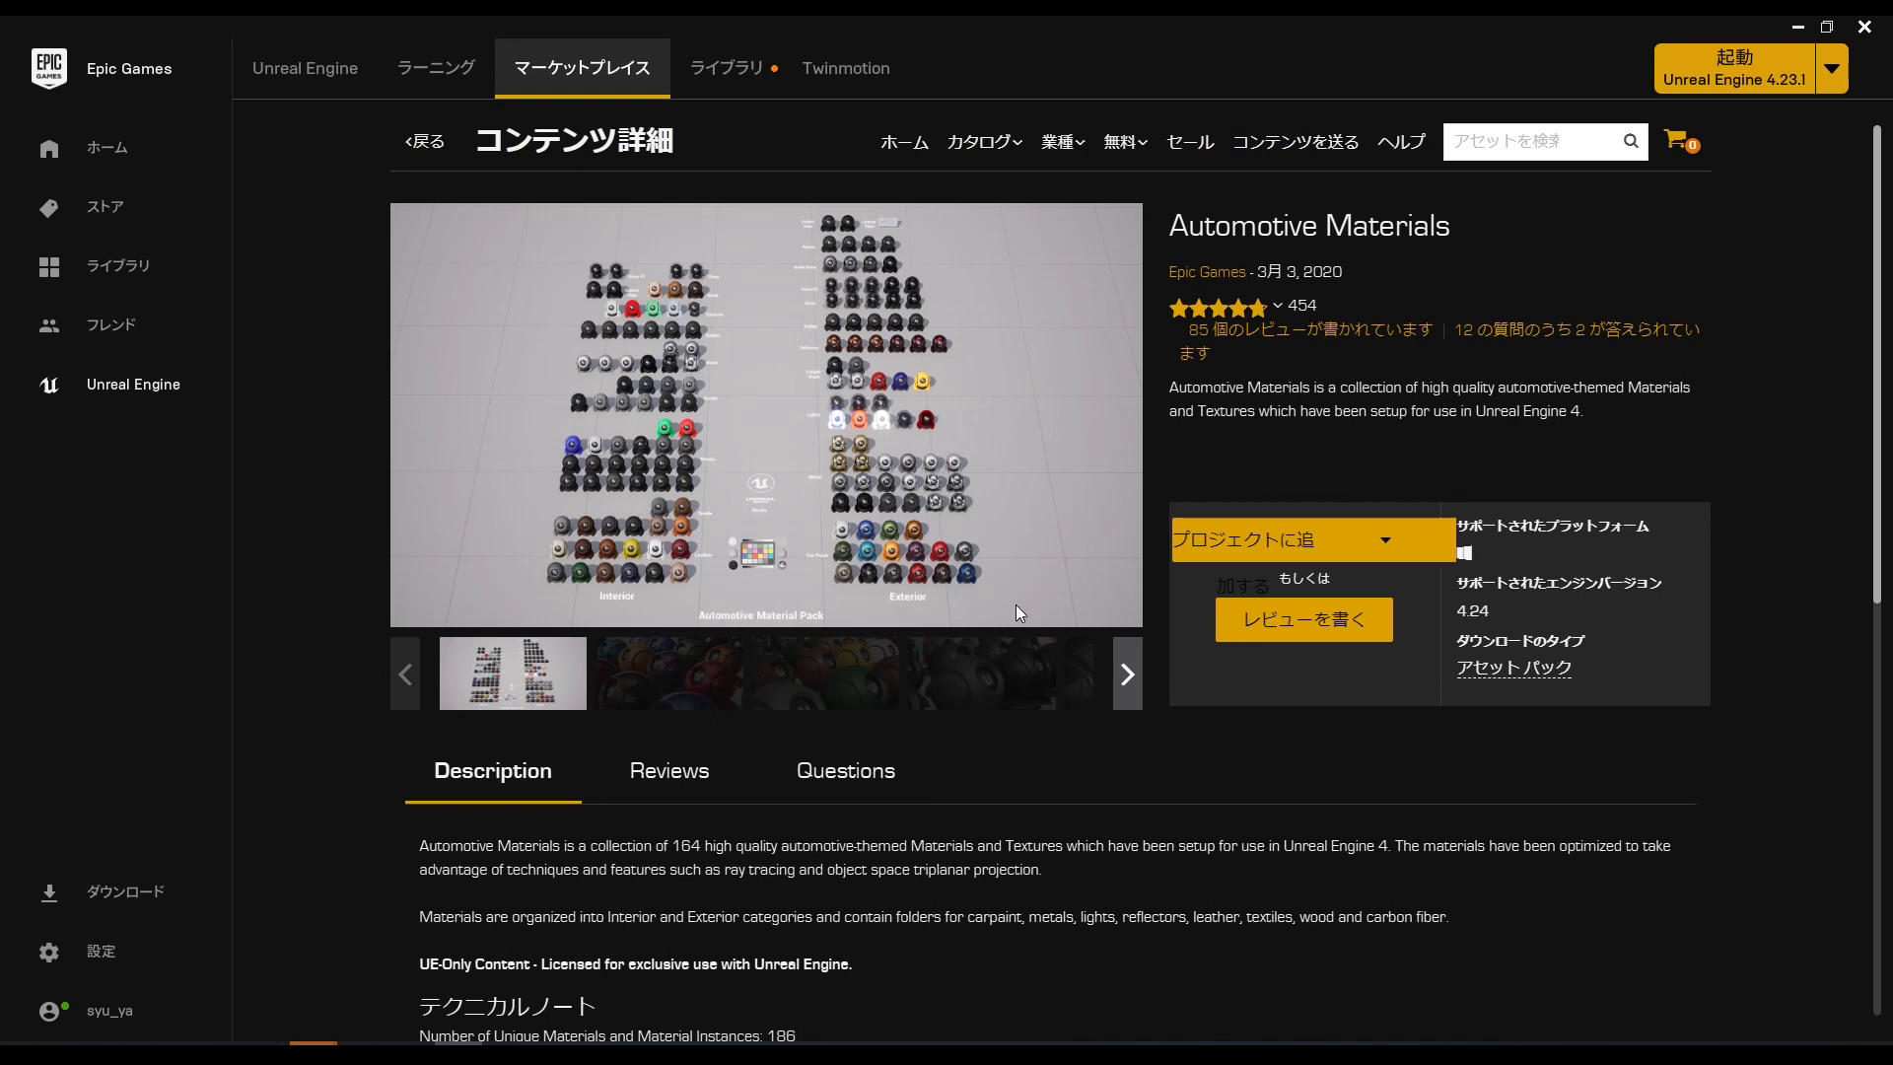
# Send the Automotive Materials pack to the CarCon project from its Marketplace page
pyautogui.click(1282, 552)
pyautogui.click(978, 592)
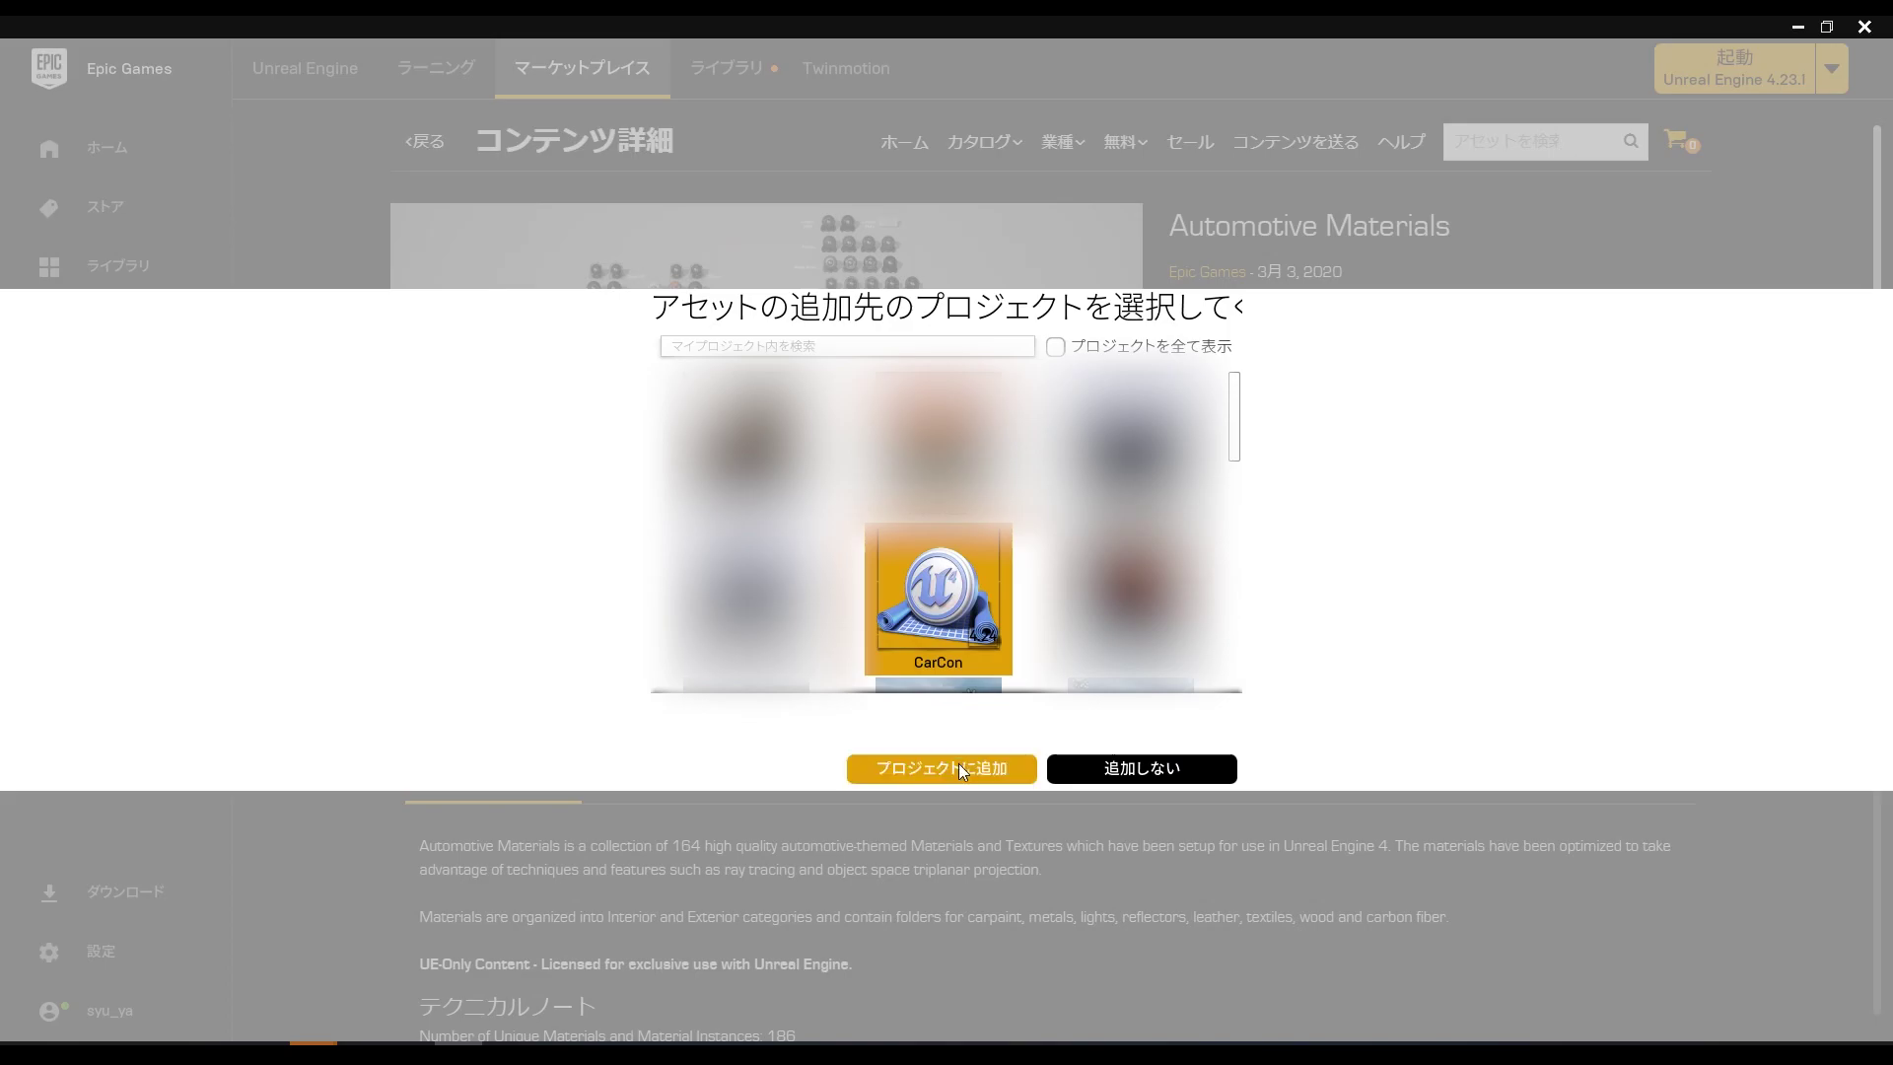
pyautogui.click(958, 765)
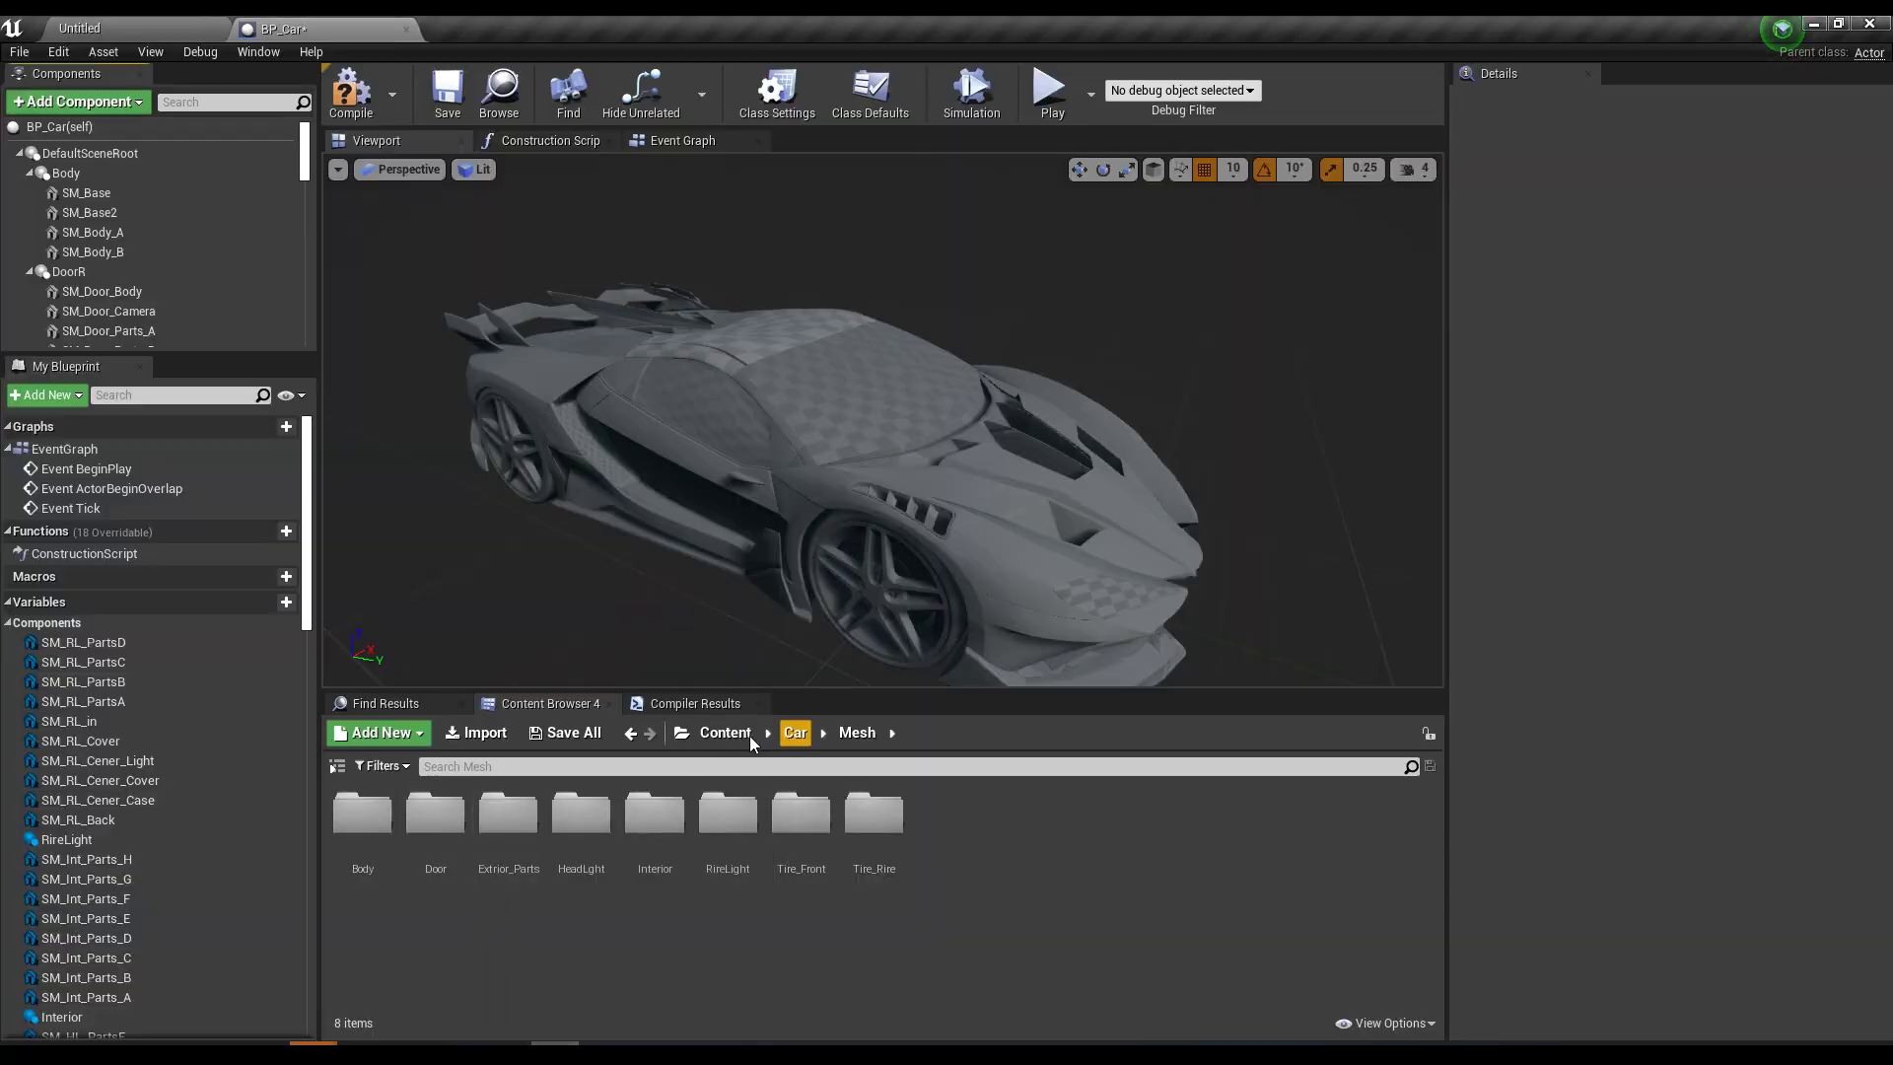
# Browse to AutomotiveMaterials > Materials > Exterior > Glass and select the front windshield
pyautogui.click(727, 733)
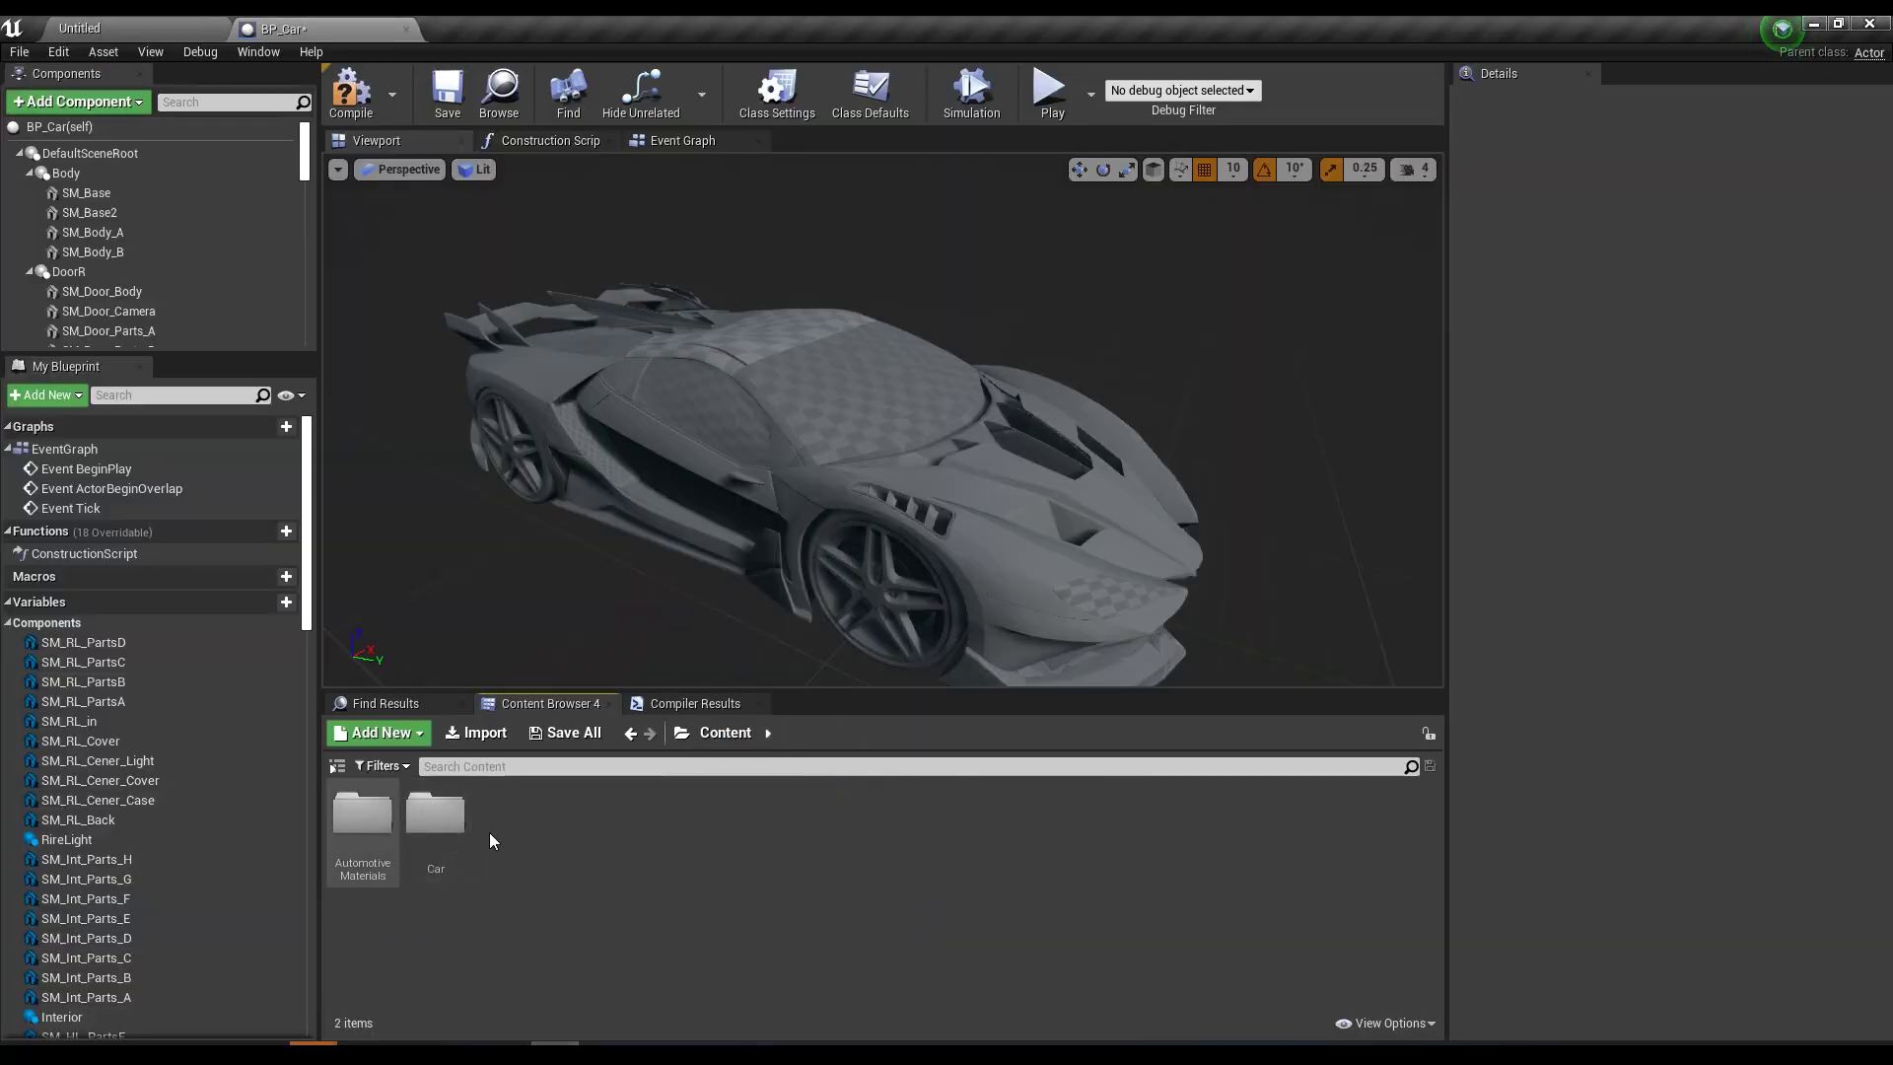
pyautogui.doubleClick(387, 833)
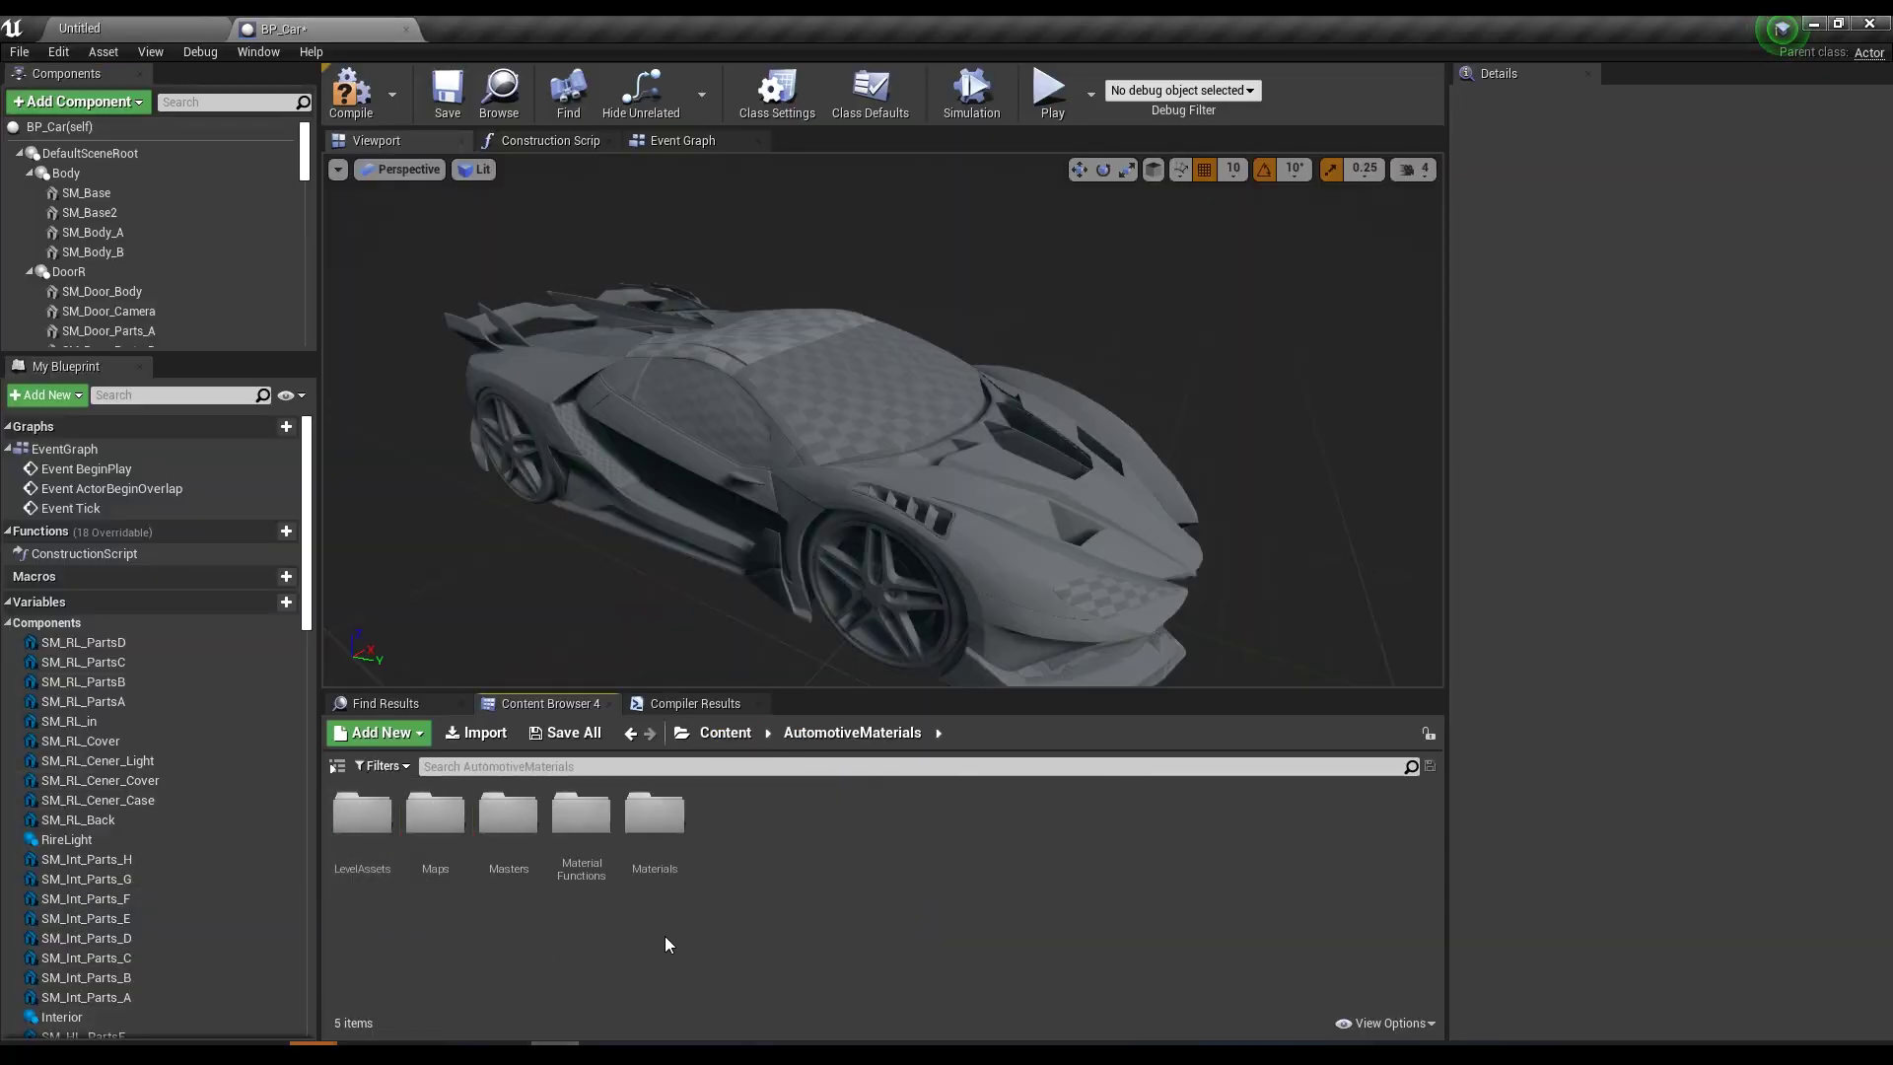
pyautogui.doubleClick(653, 818)
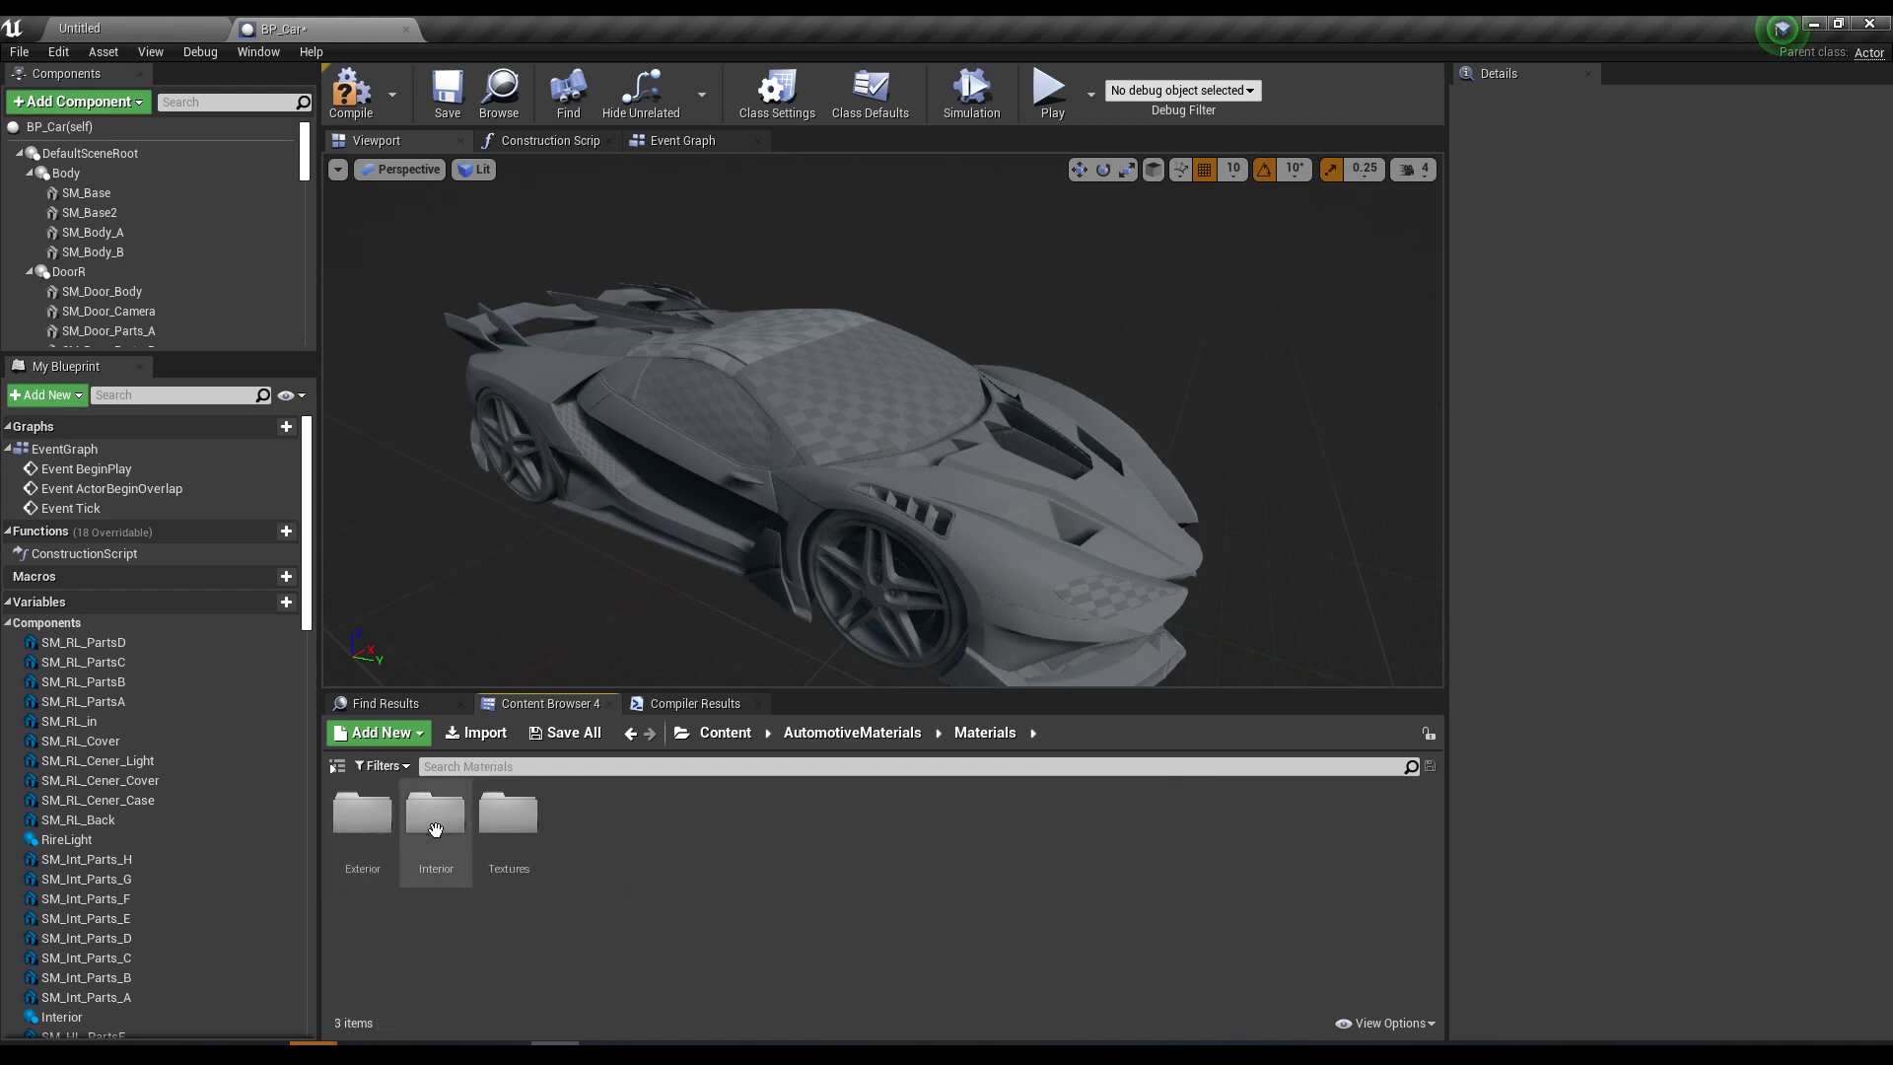
pyautogui.doubleClick(362, 814)
pyautogui.doubleClick(520, 860)
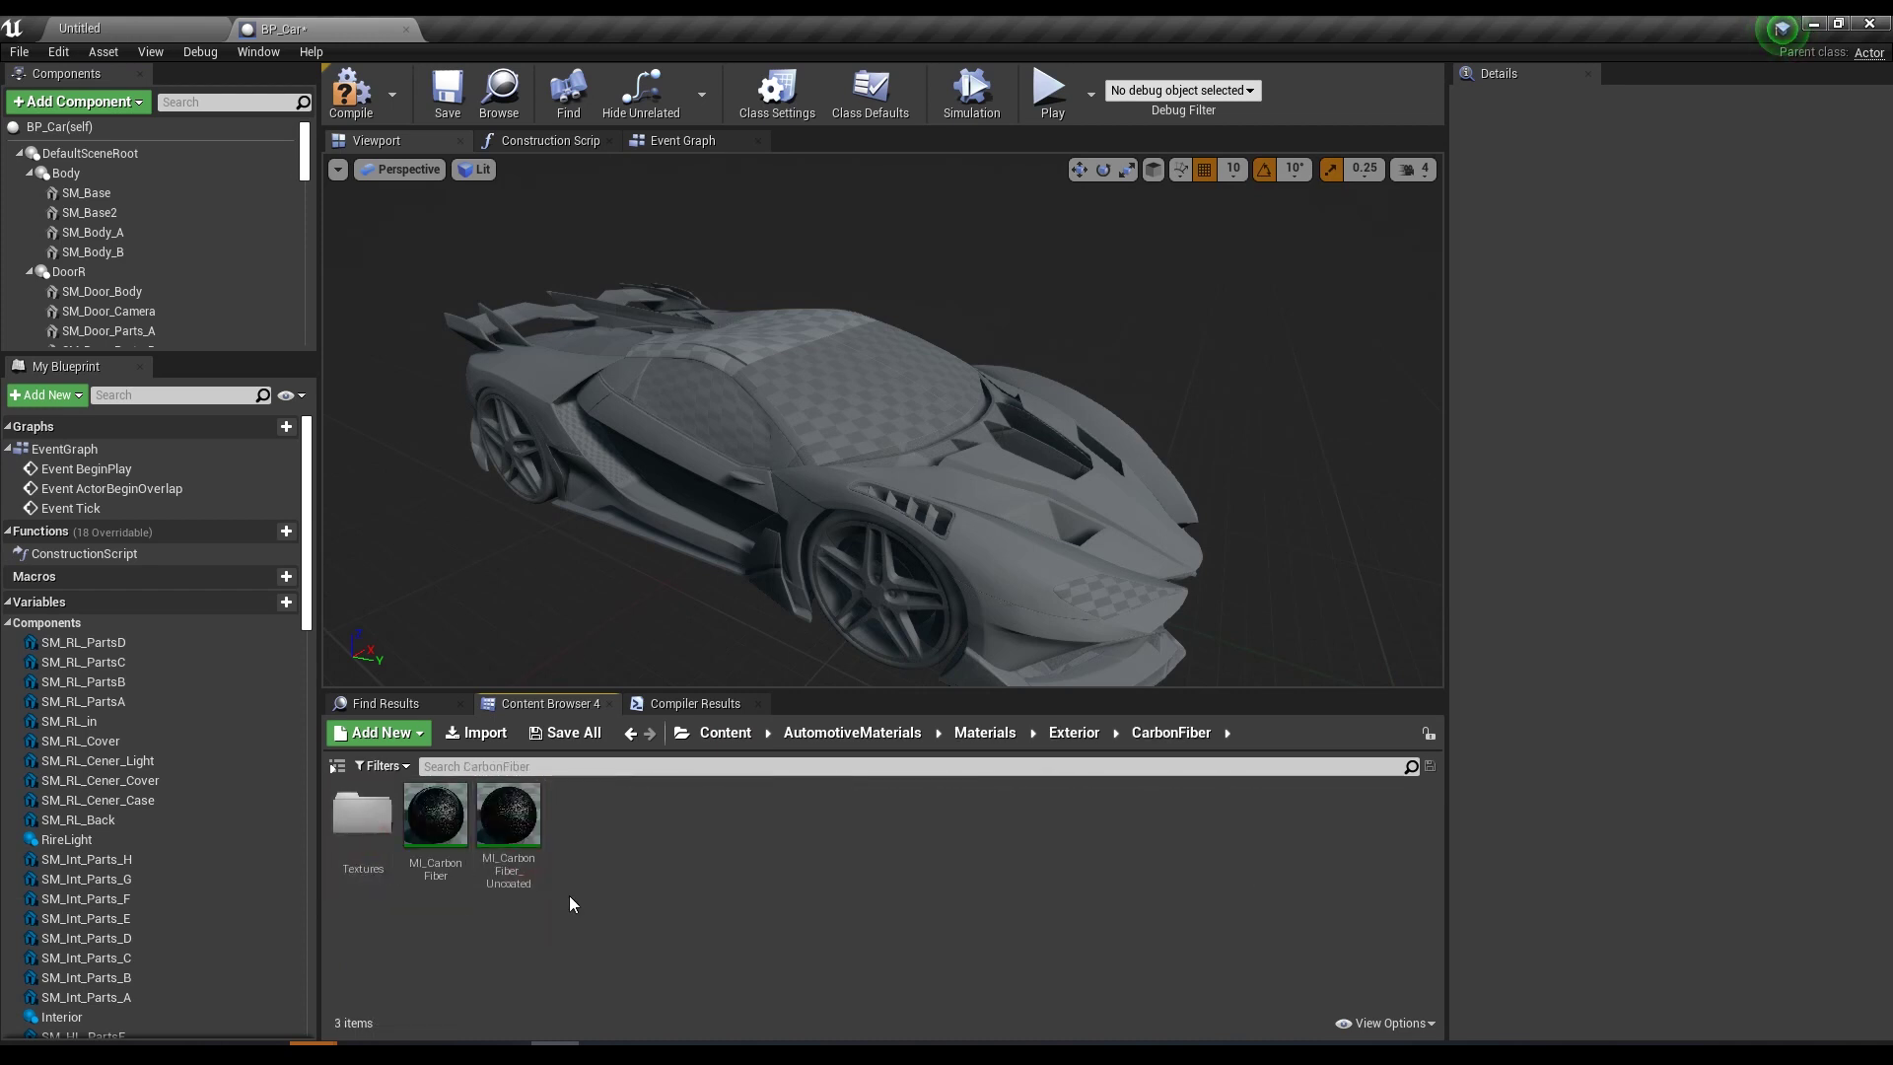
pyautogui.hotkey('alt', 'Left')
pyautogui.doubleClick(584, 818)
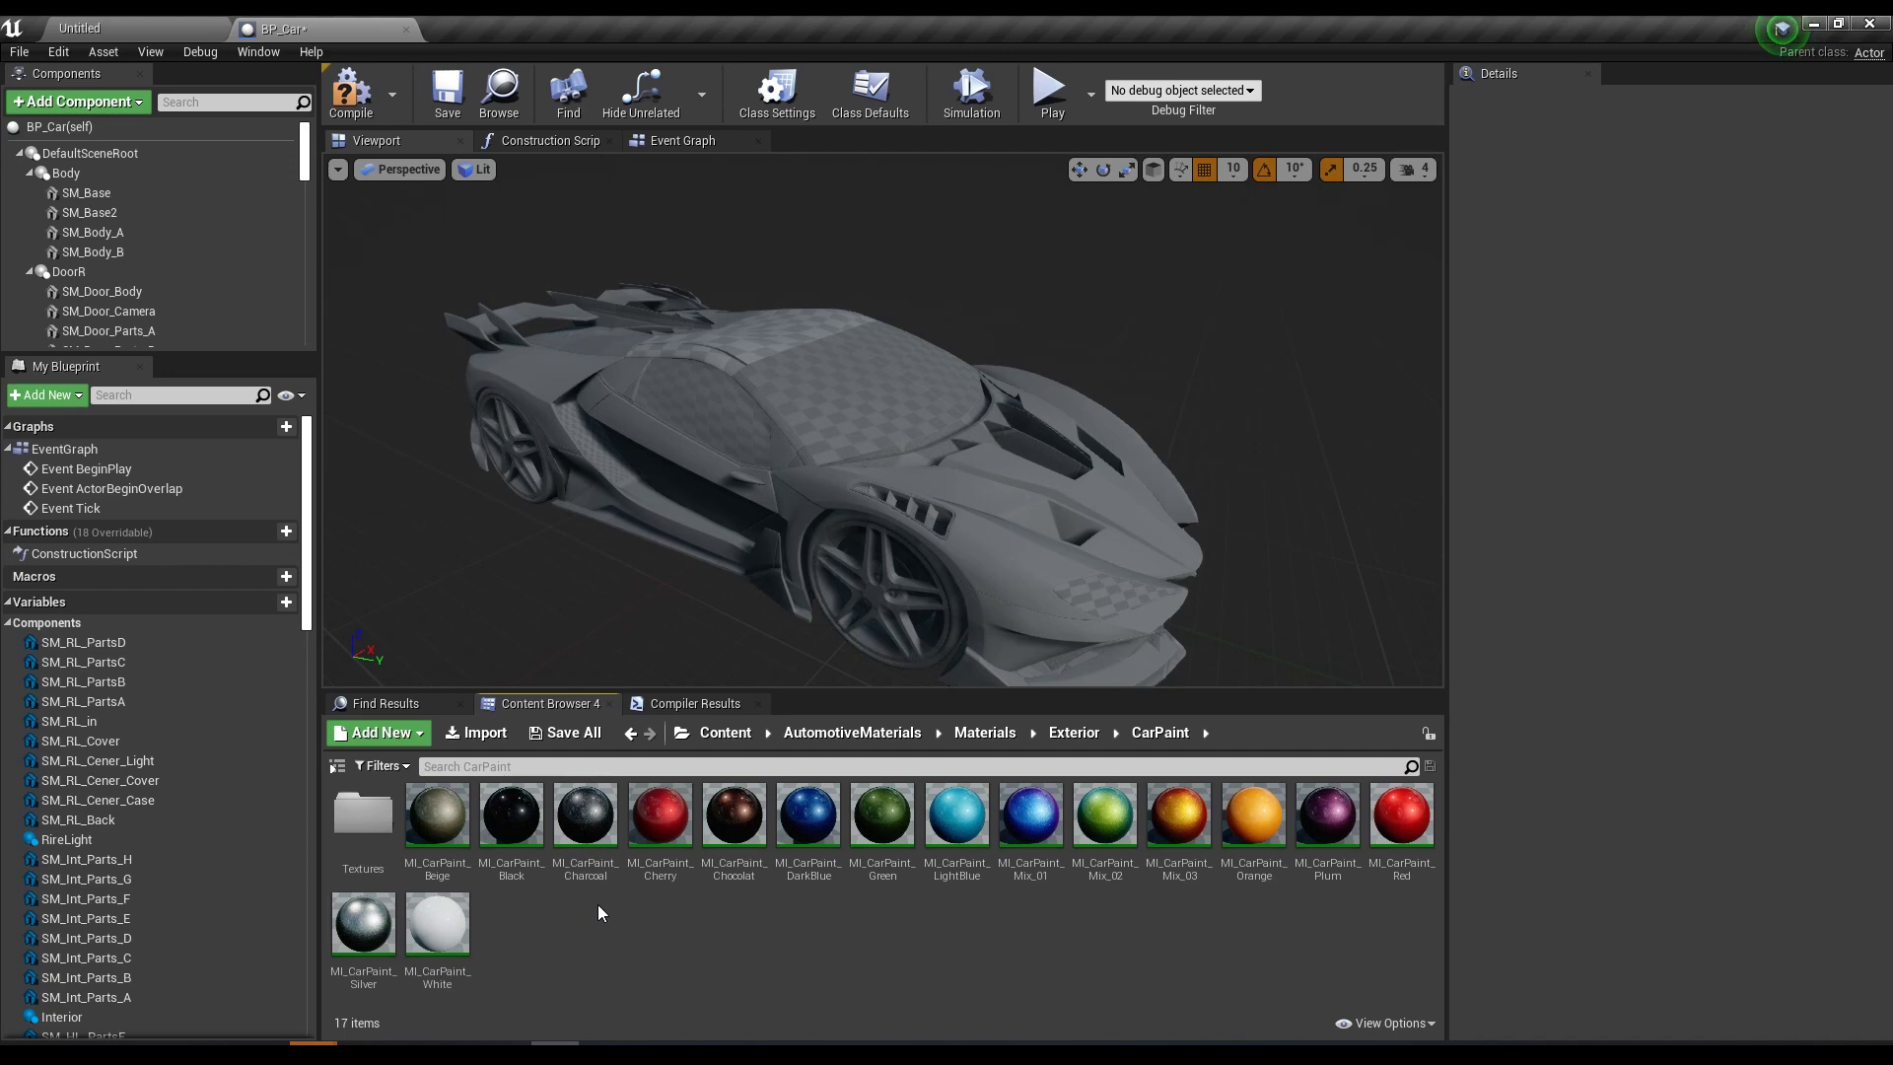
pyautogui.hotkey('alt', 'Left')
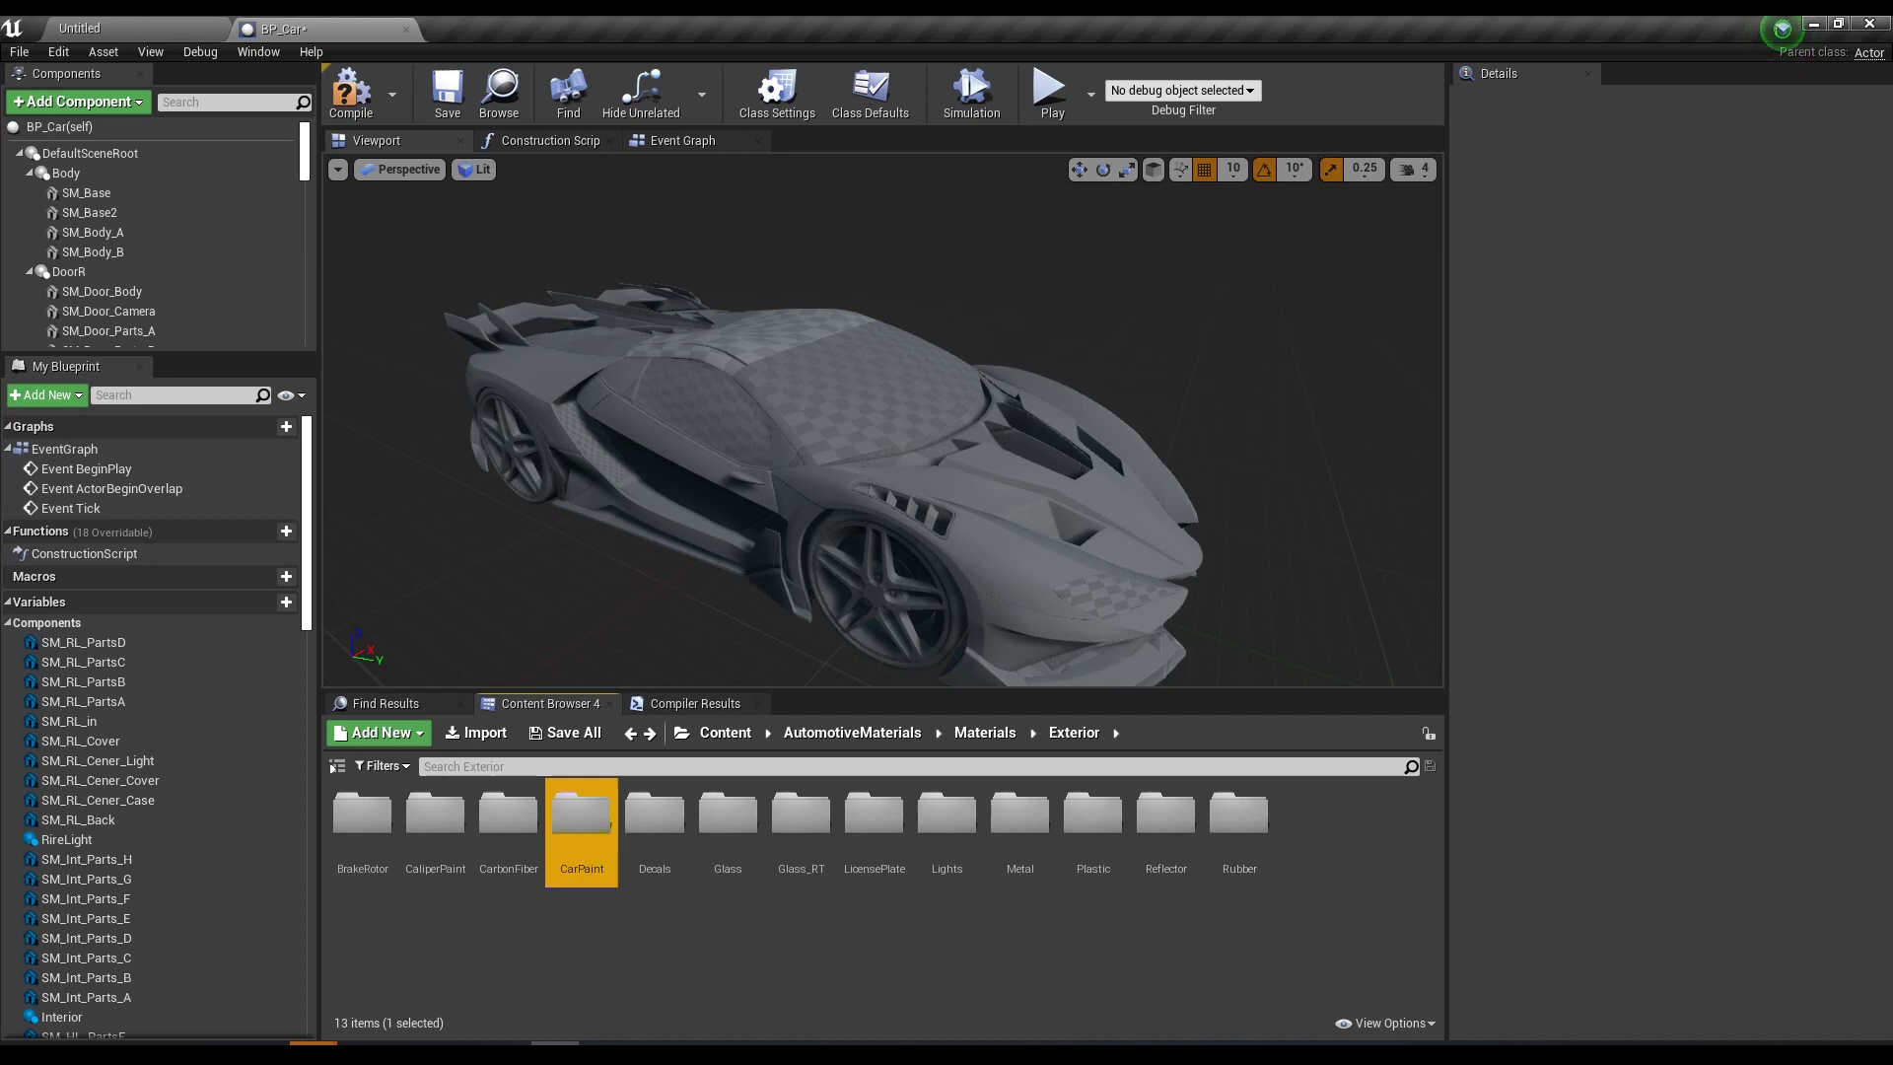
pyautogui.doubleClick(701, 850)
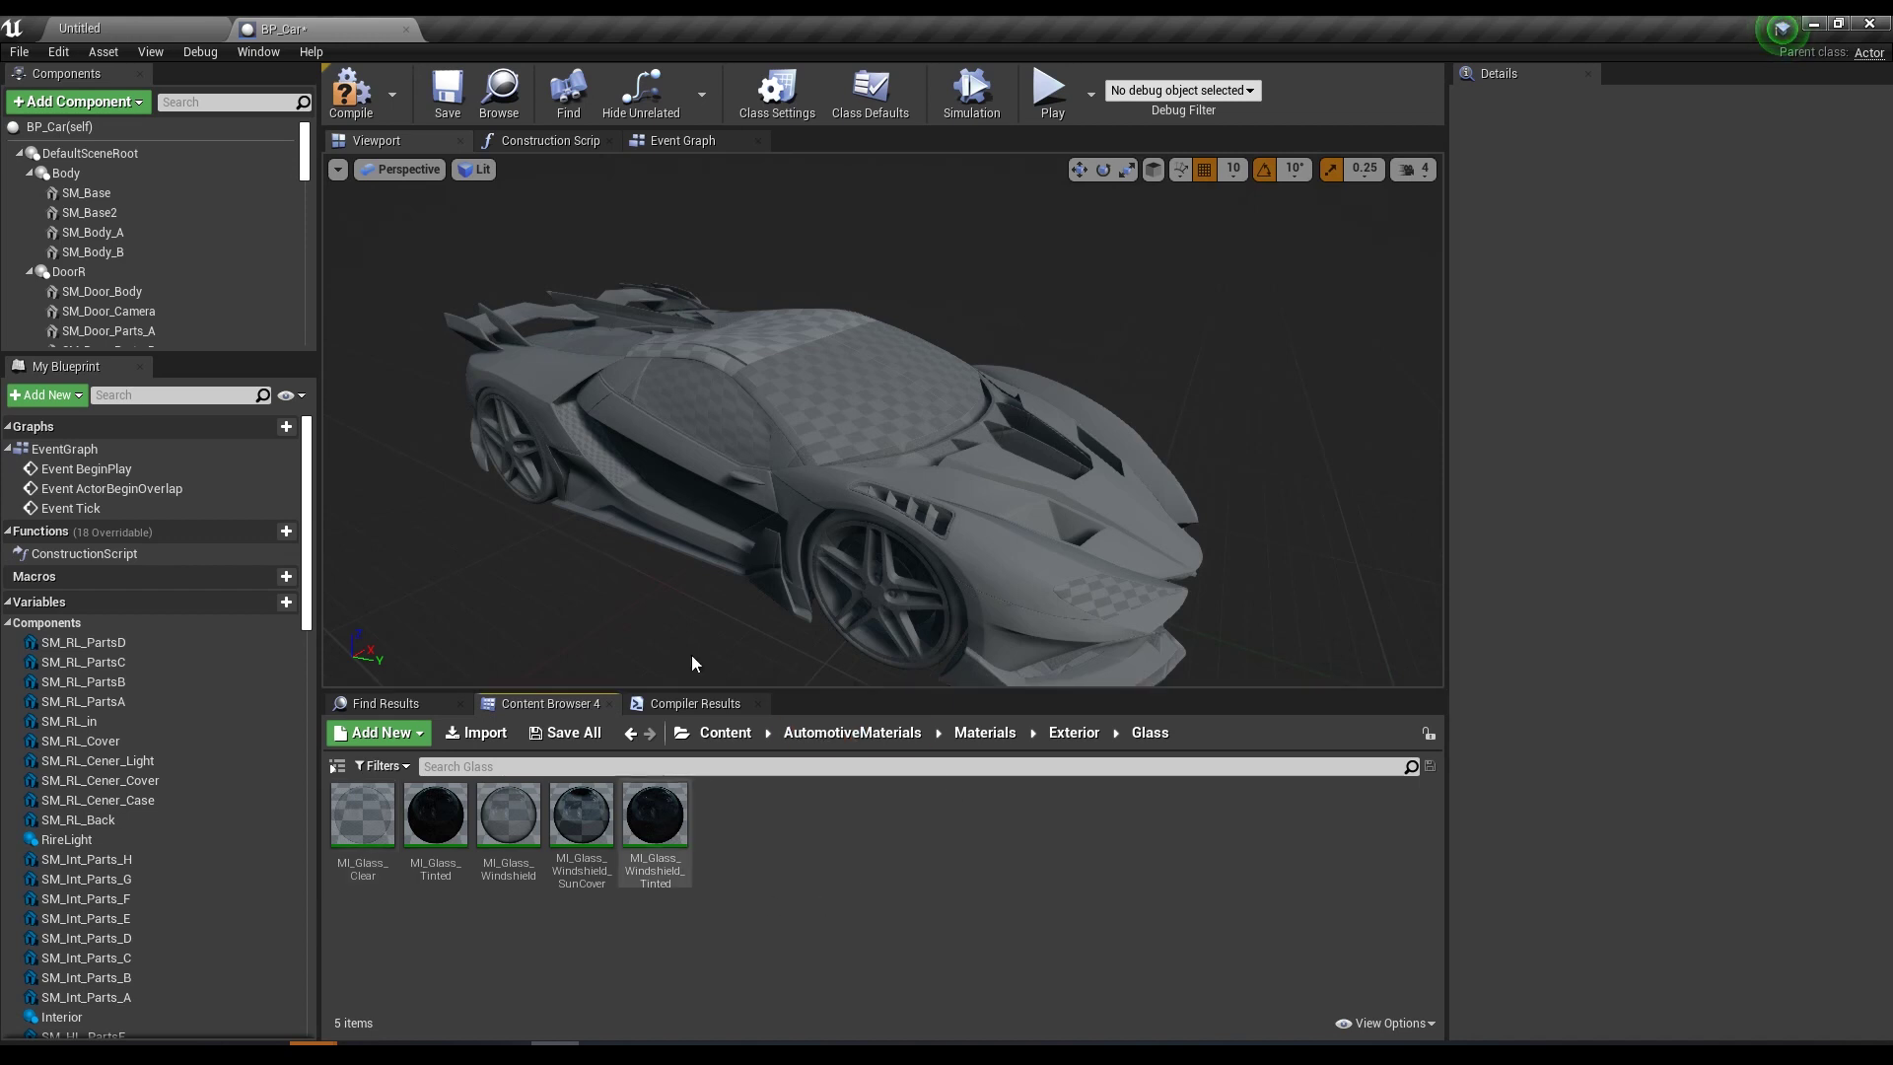
pyautogui.click(843, 355)
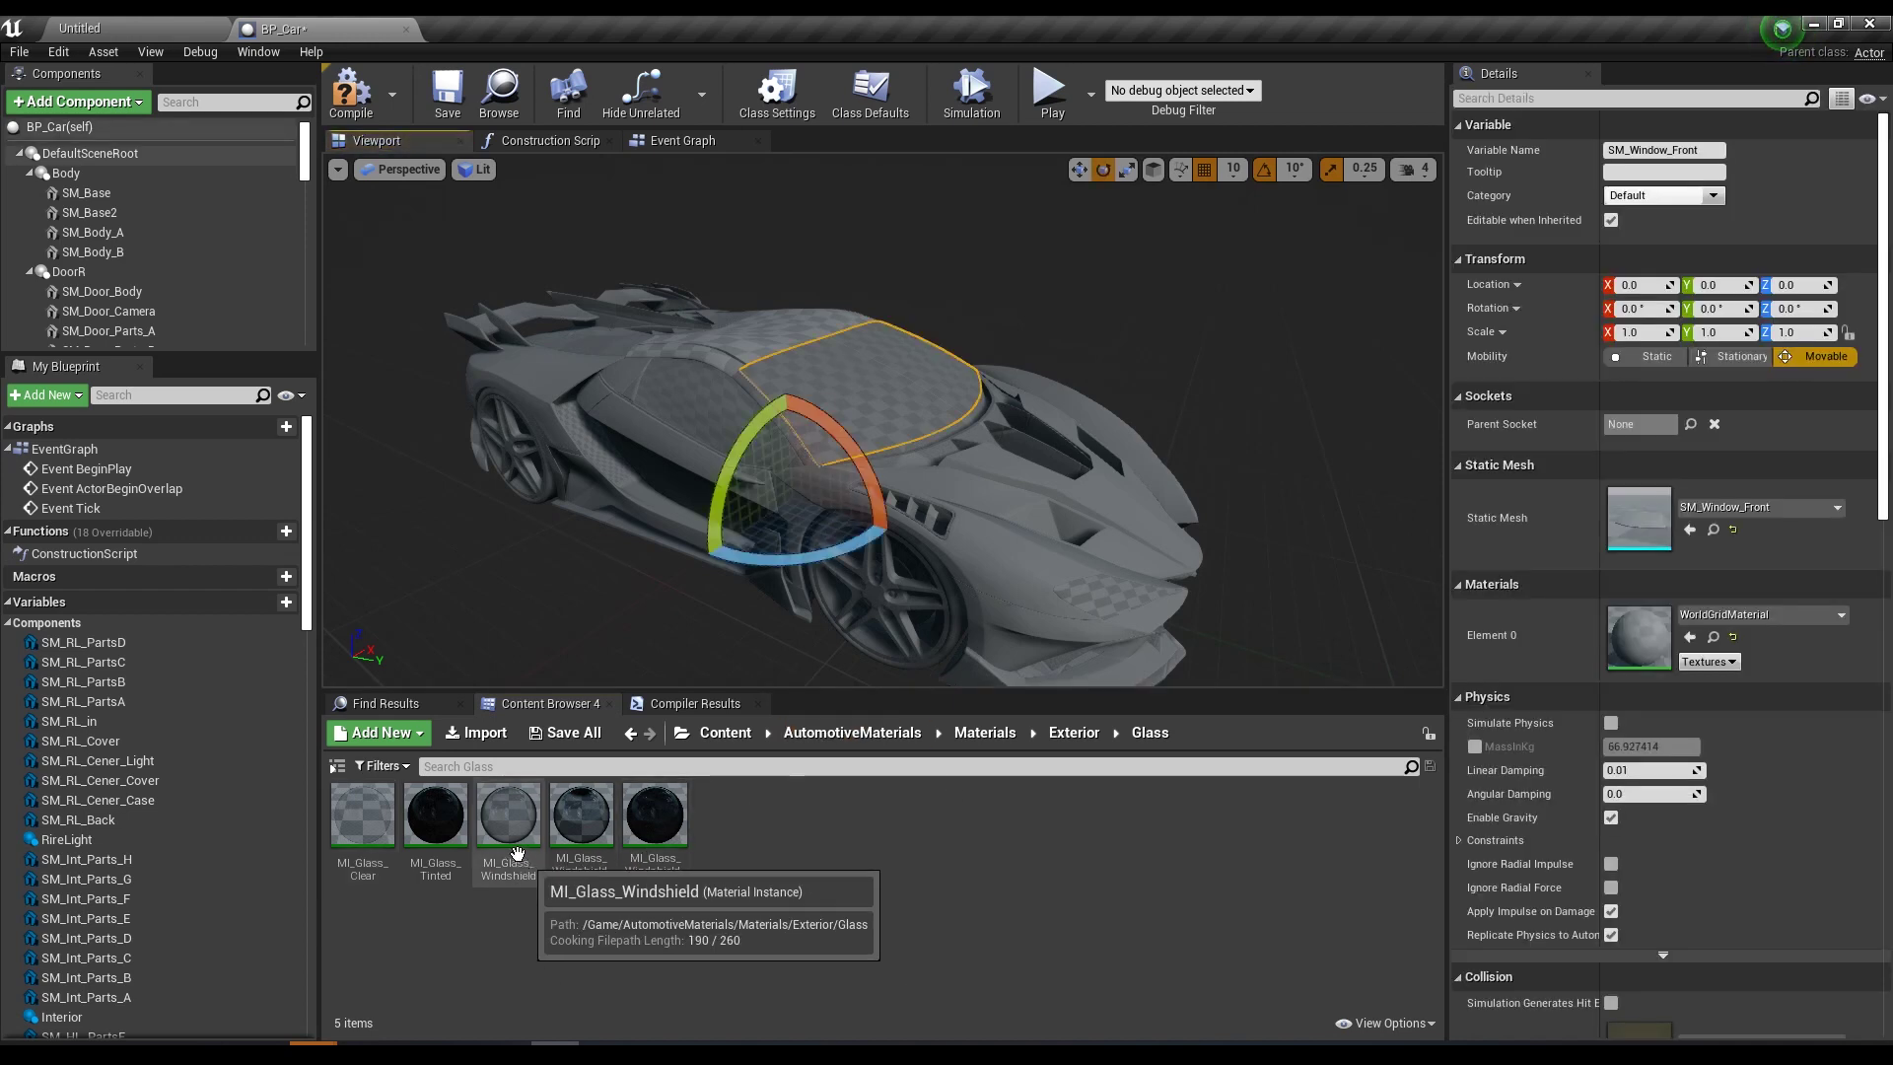
# Apply MI_Glass_Windshield to the windshield and MI_CarPaint_Cherry to SM_Body_B
pyautogui.moveTo(508, 816)
pyautogui.mouseDown()
pyautogui.moveTo(1642, 537)
pyautogui.moveTo(1639, 633)
pyautogui.mouseUp()
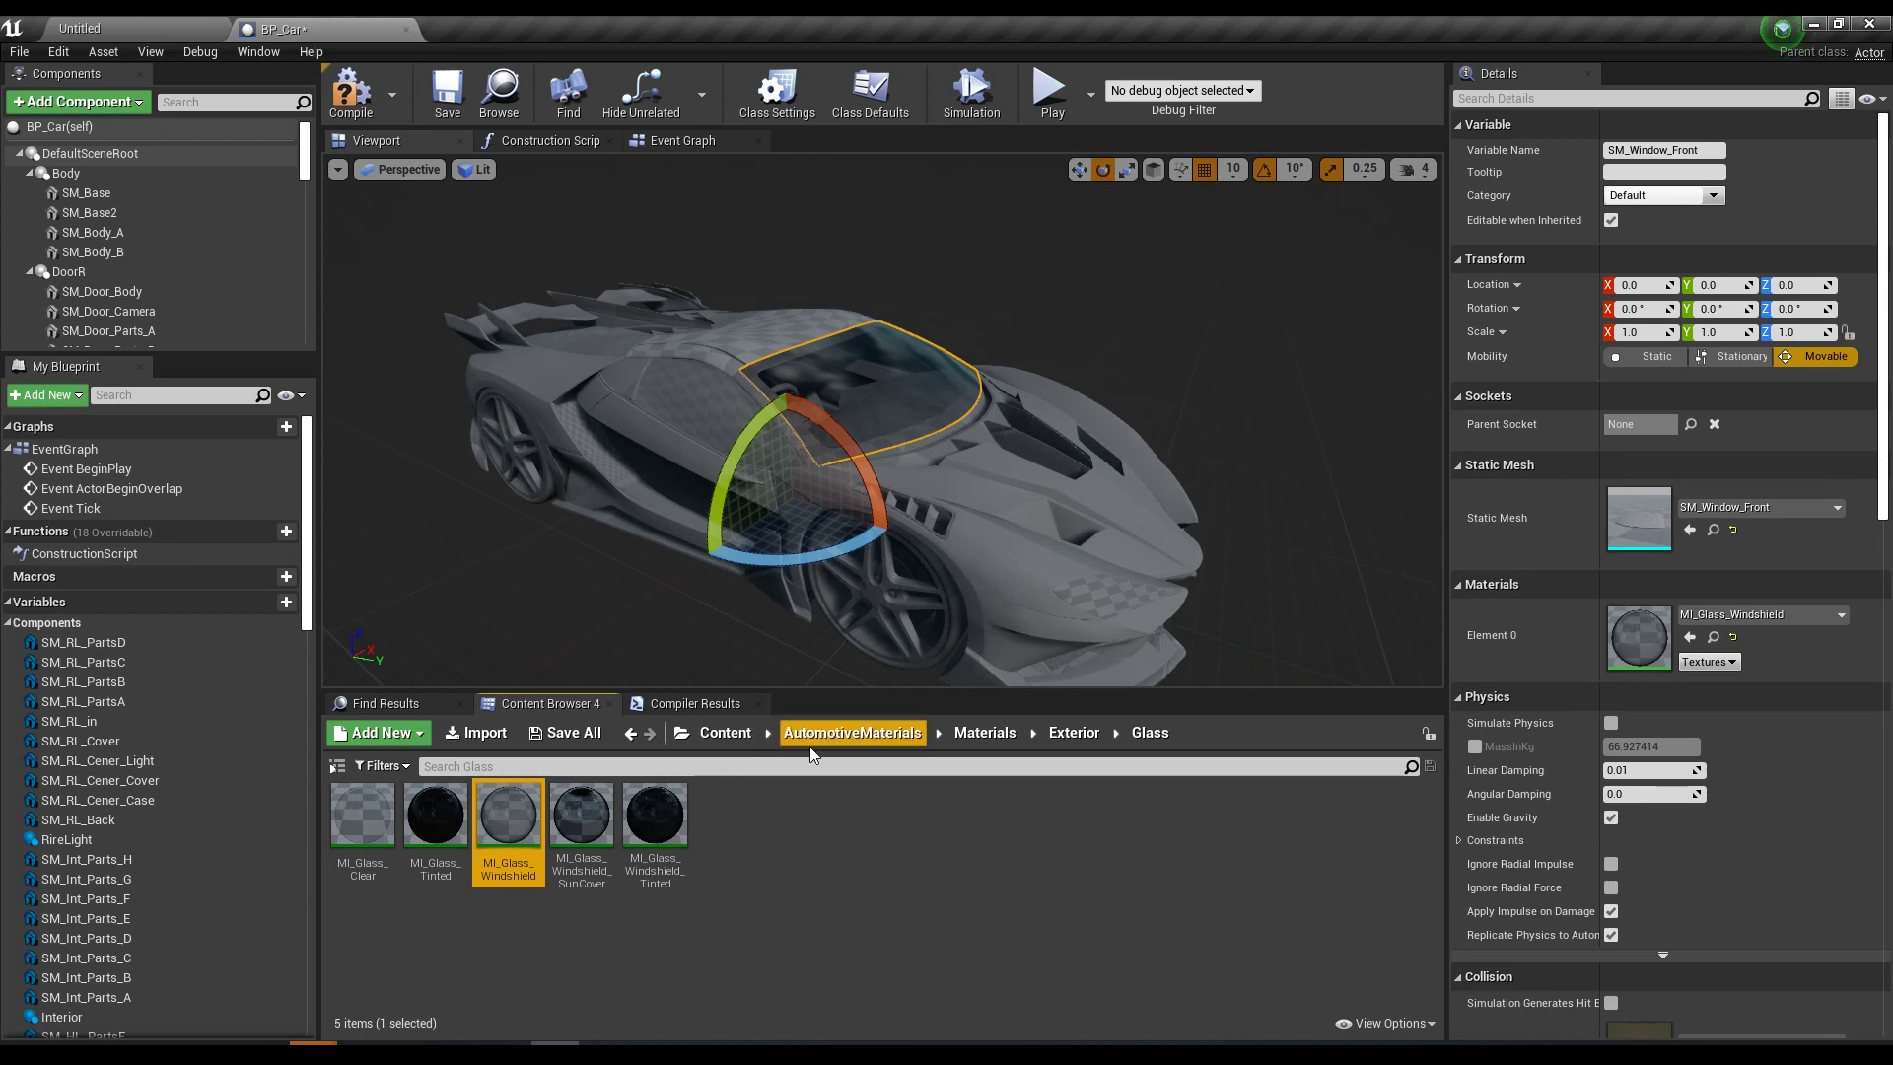
pyautogui.click(852, 732)
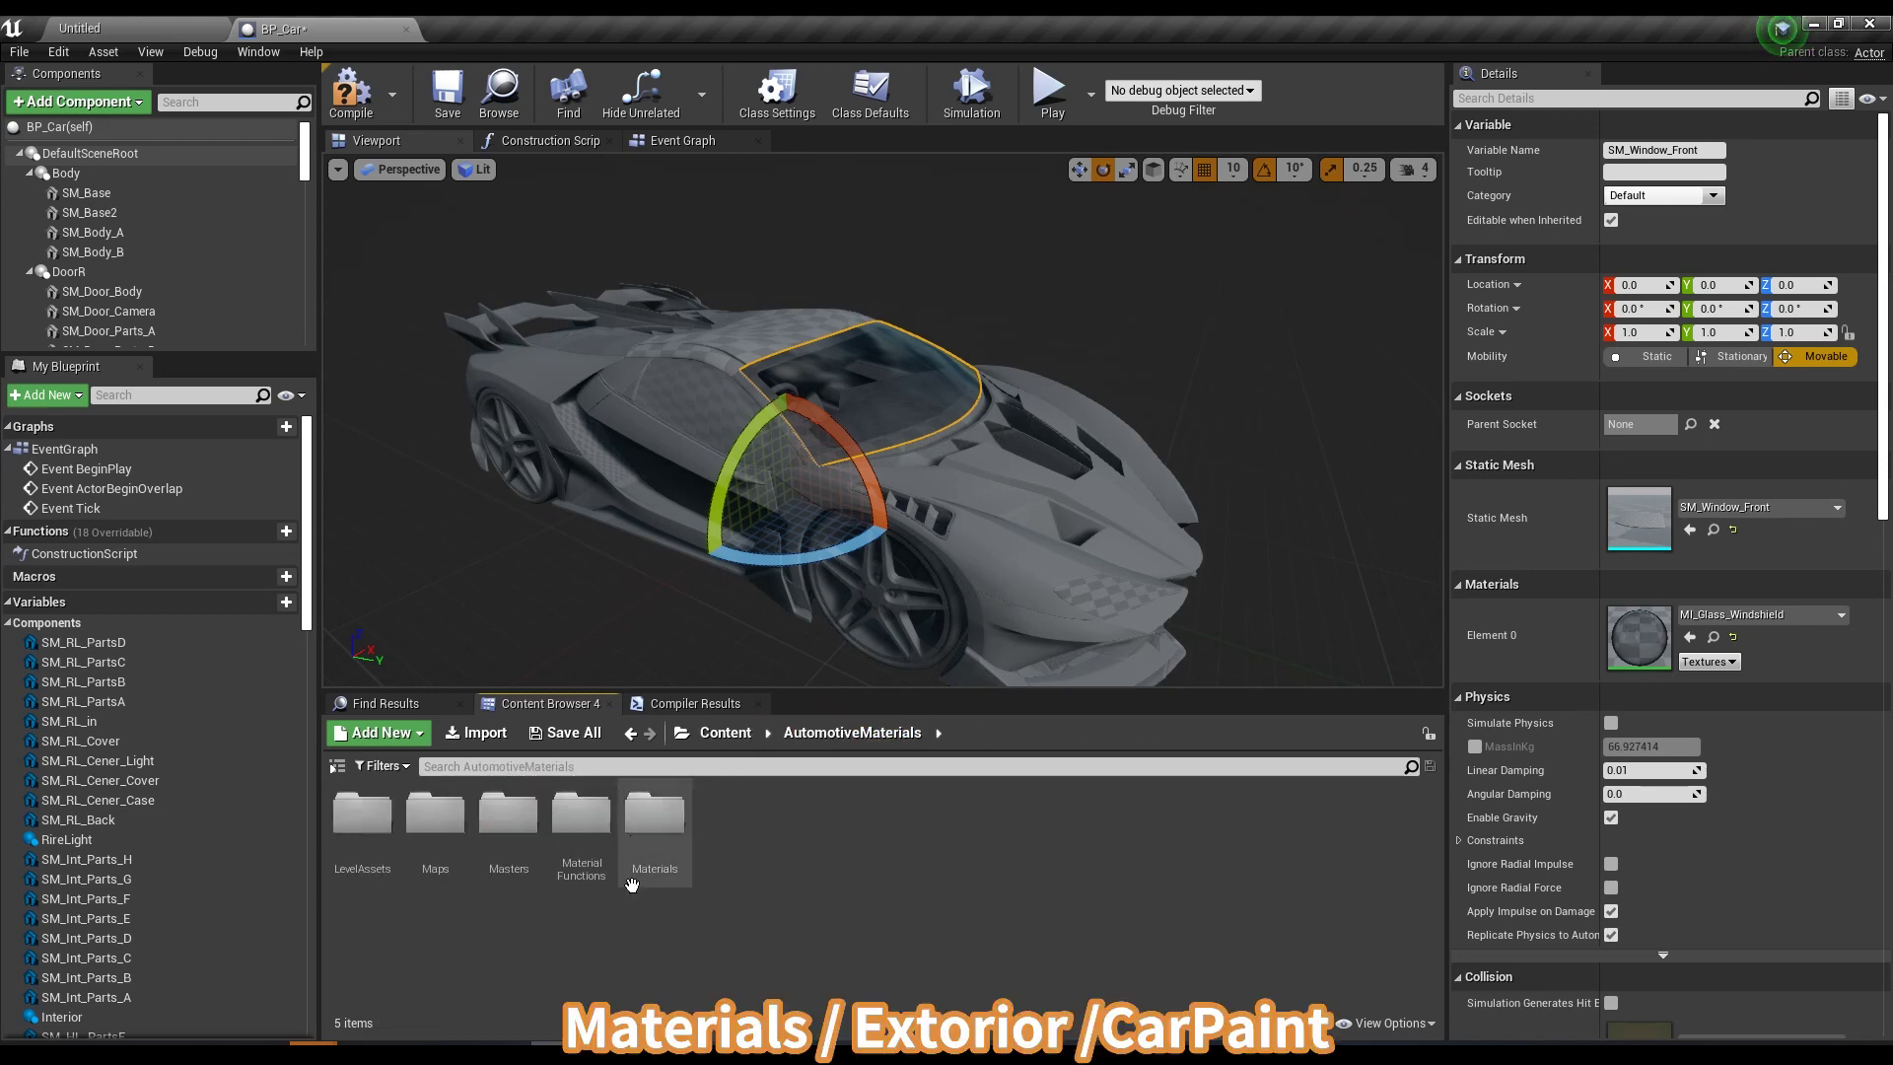
pyautogui.doubleClick(665, 848)
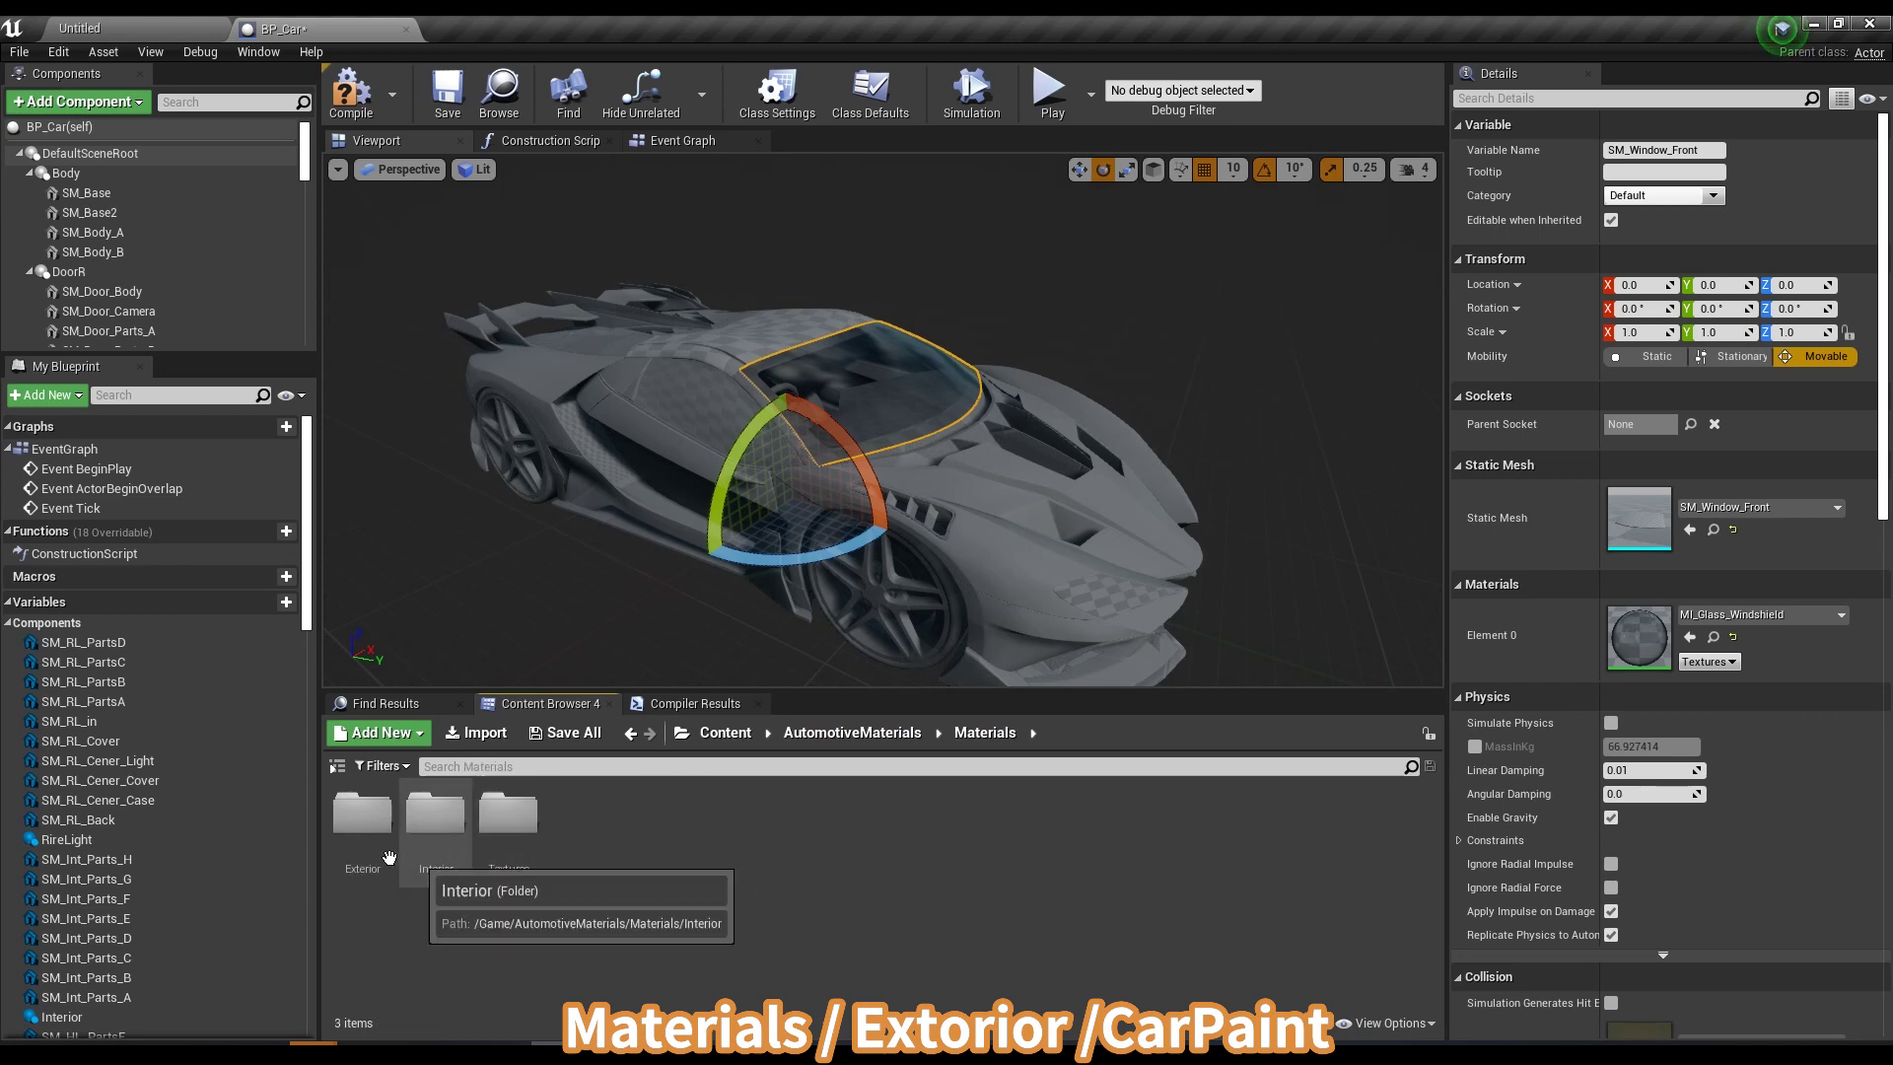
pyautogui.doubleClick(362, 817)
pyautogui.doubleClick(582, 818)
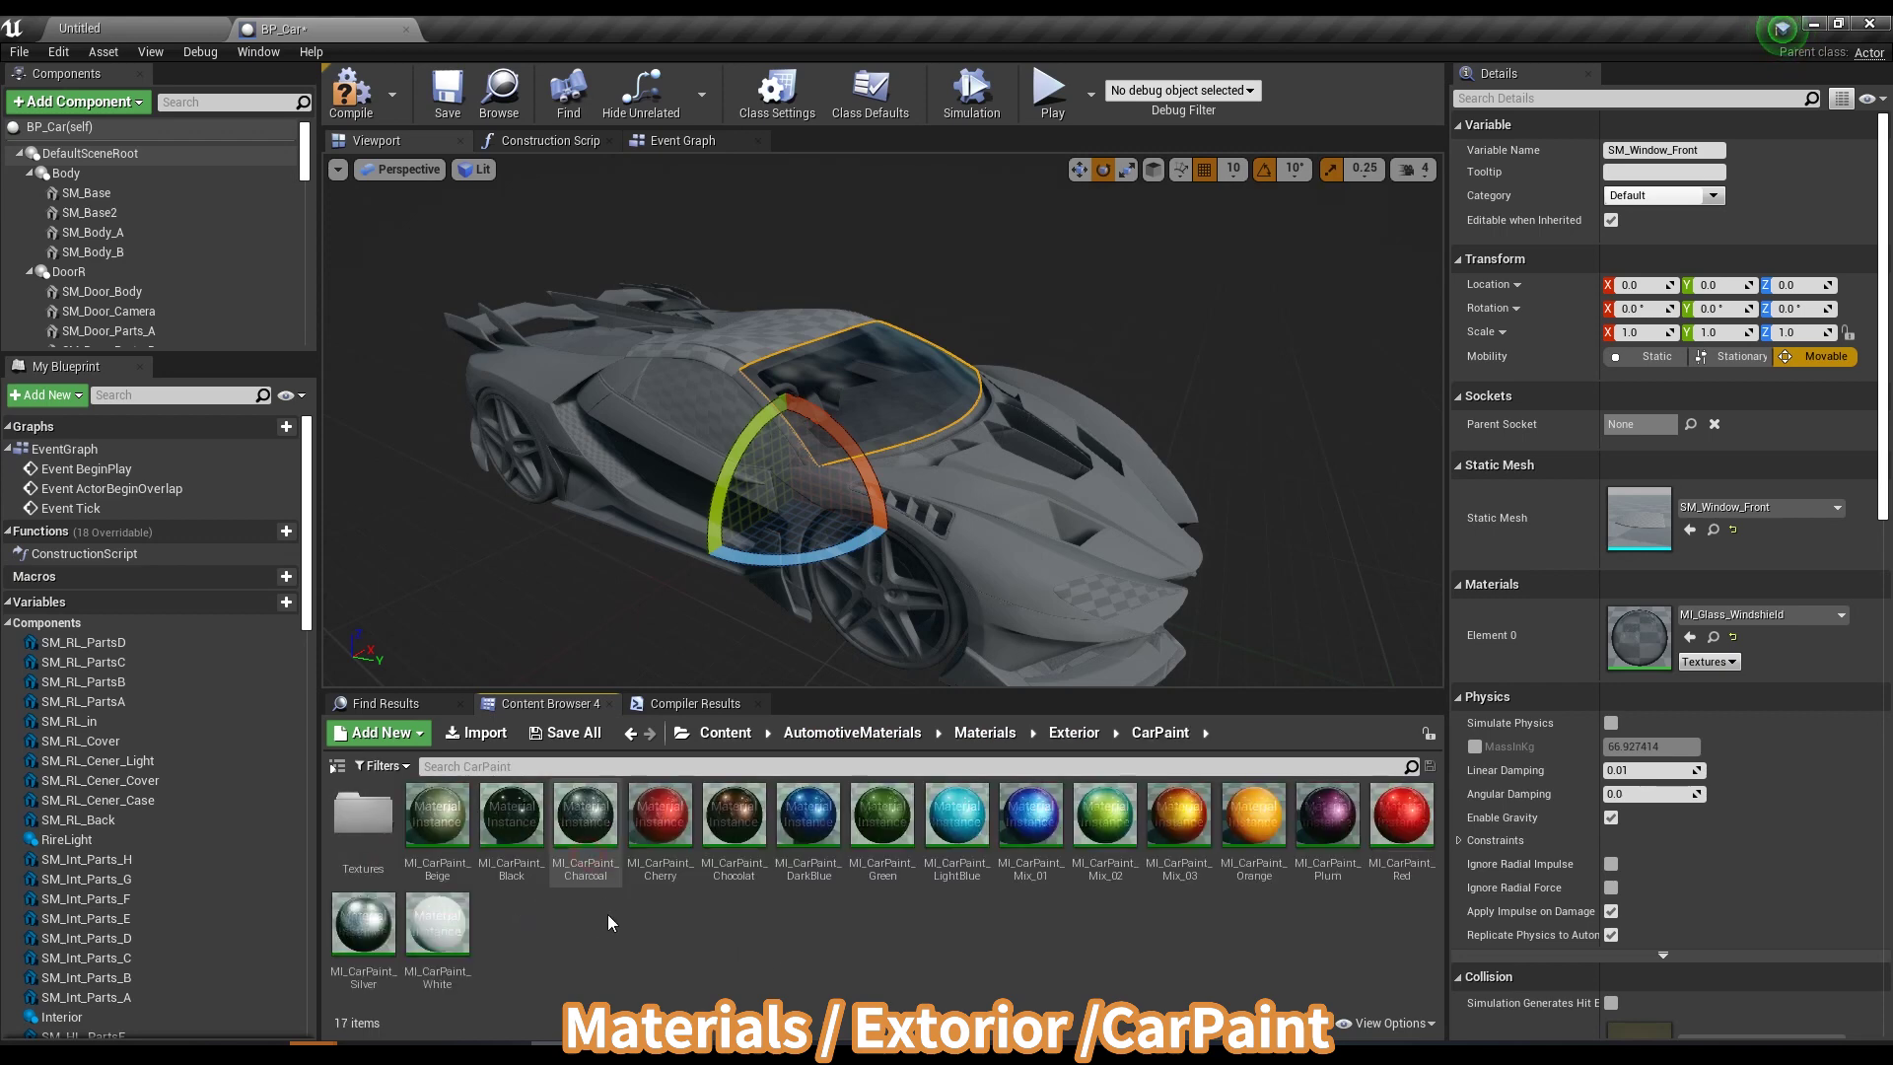
pyautogui.click(621, 795)
pyautogui.click(1016, 595)
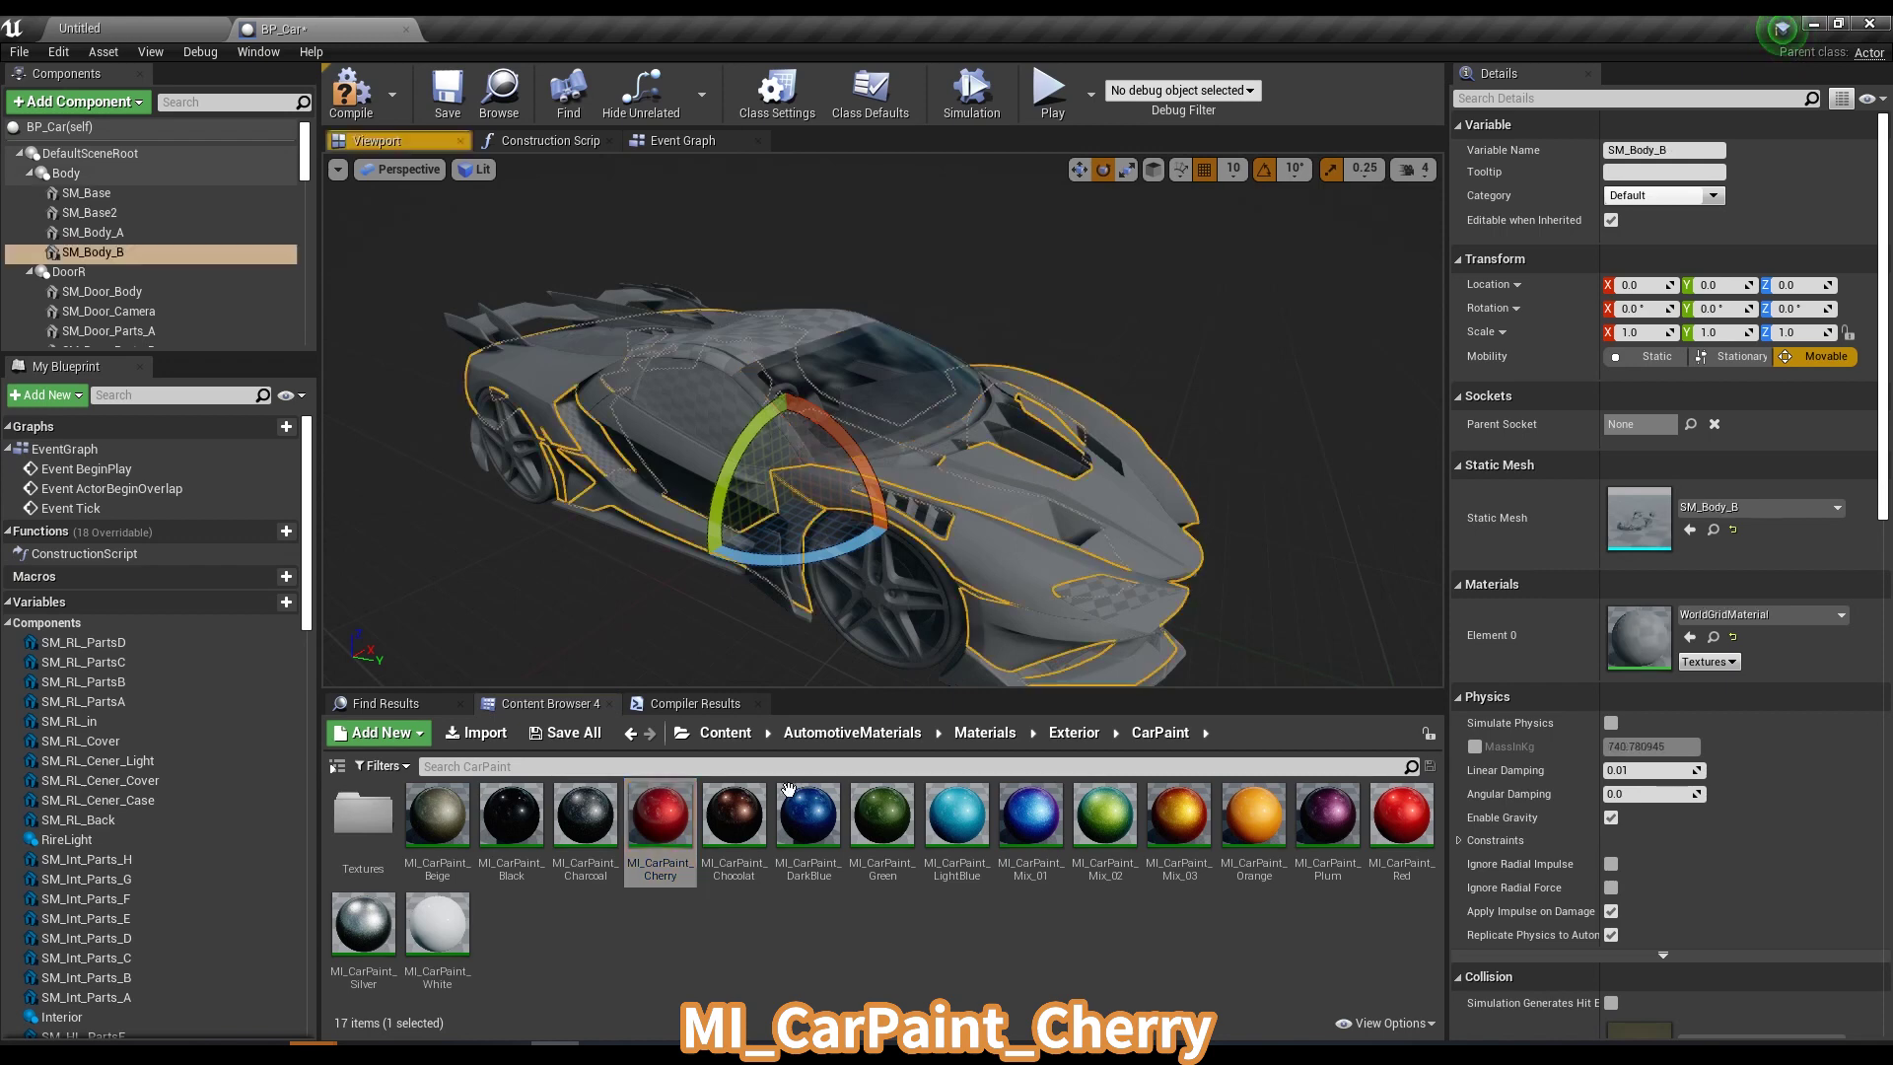
pyautogui.moveTo(659, 817); pyautogui.dragTo(1666, 631)
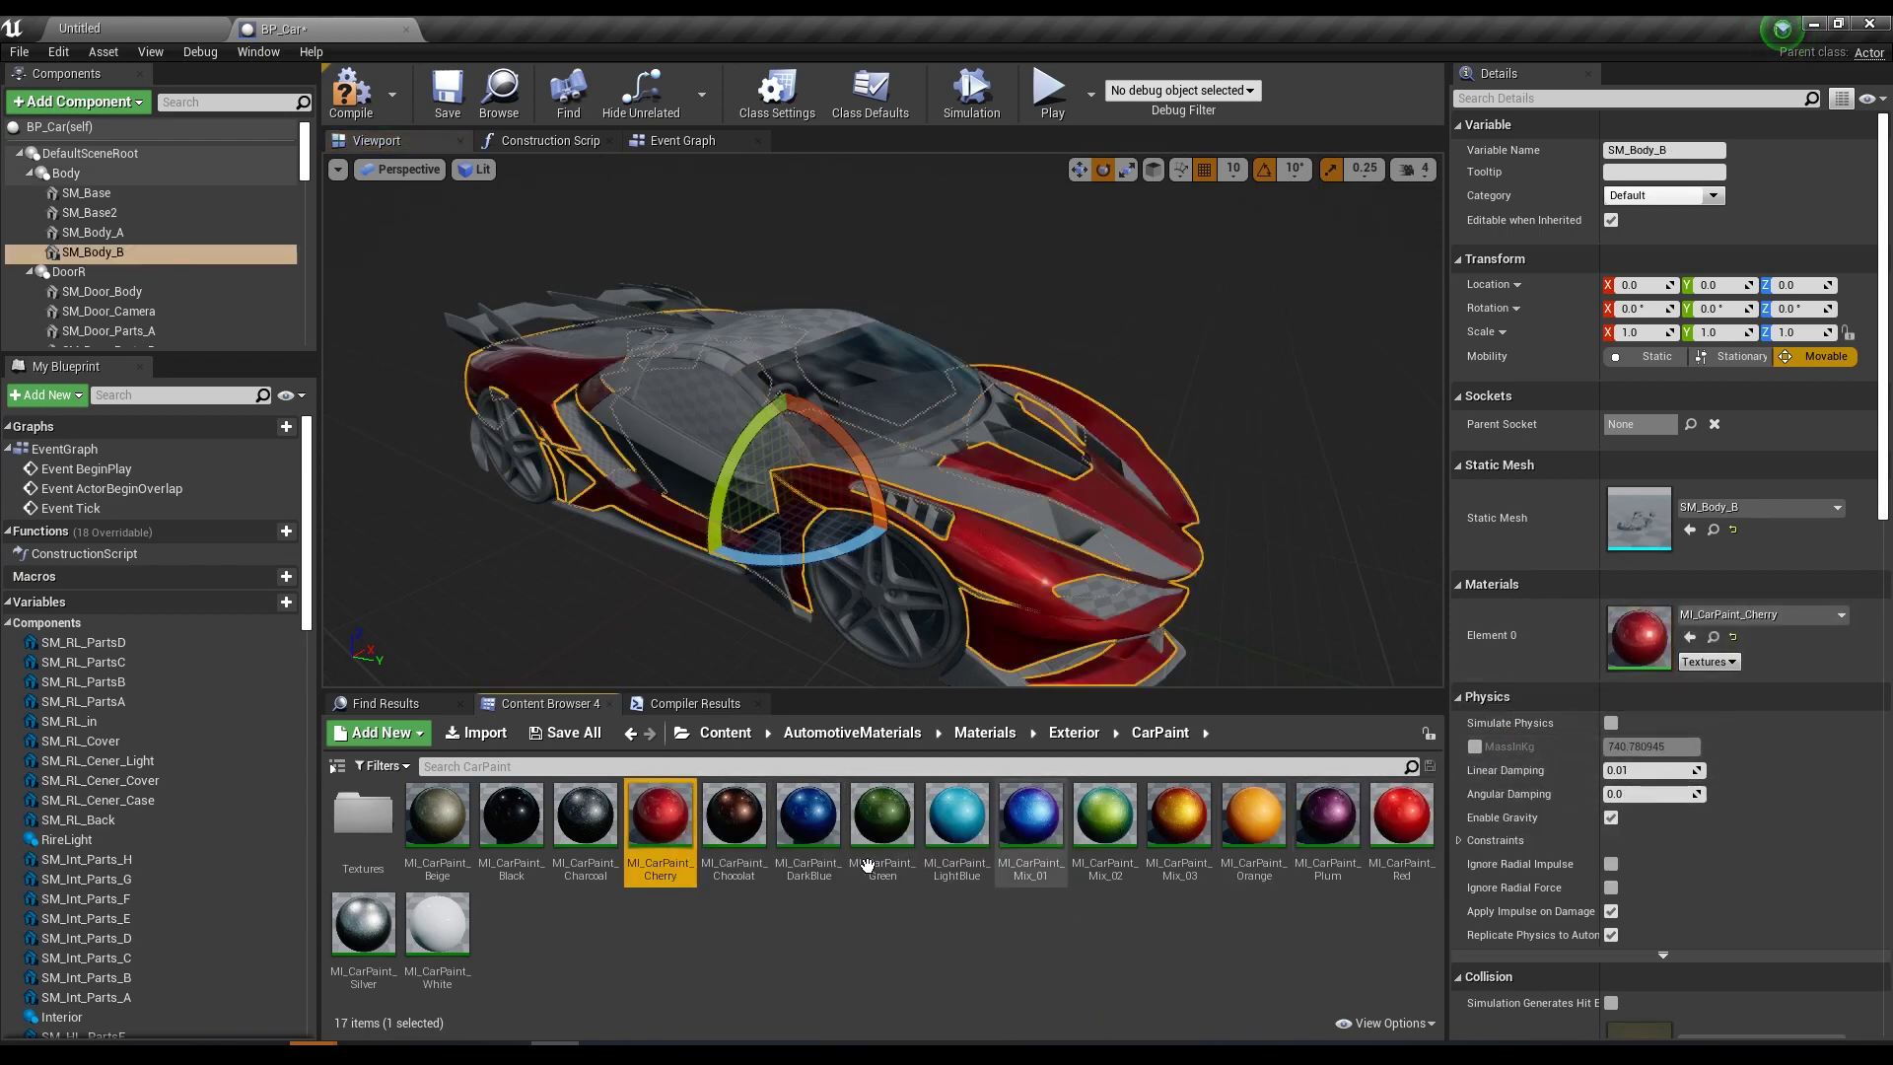
pyautogui.hotkey('alt', 'Left')
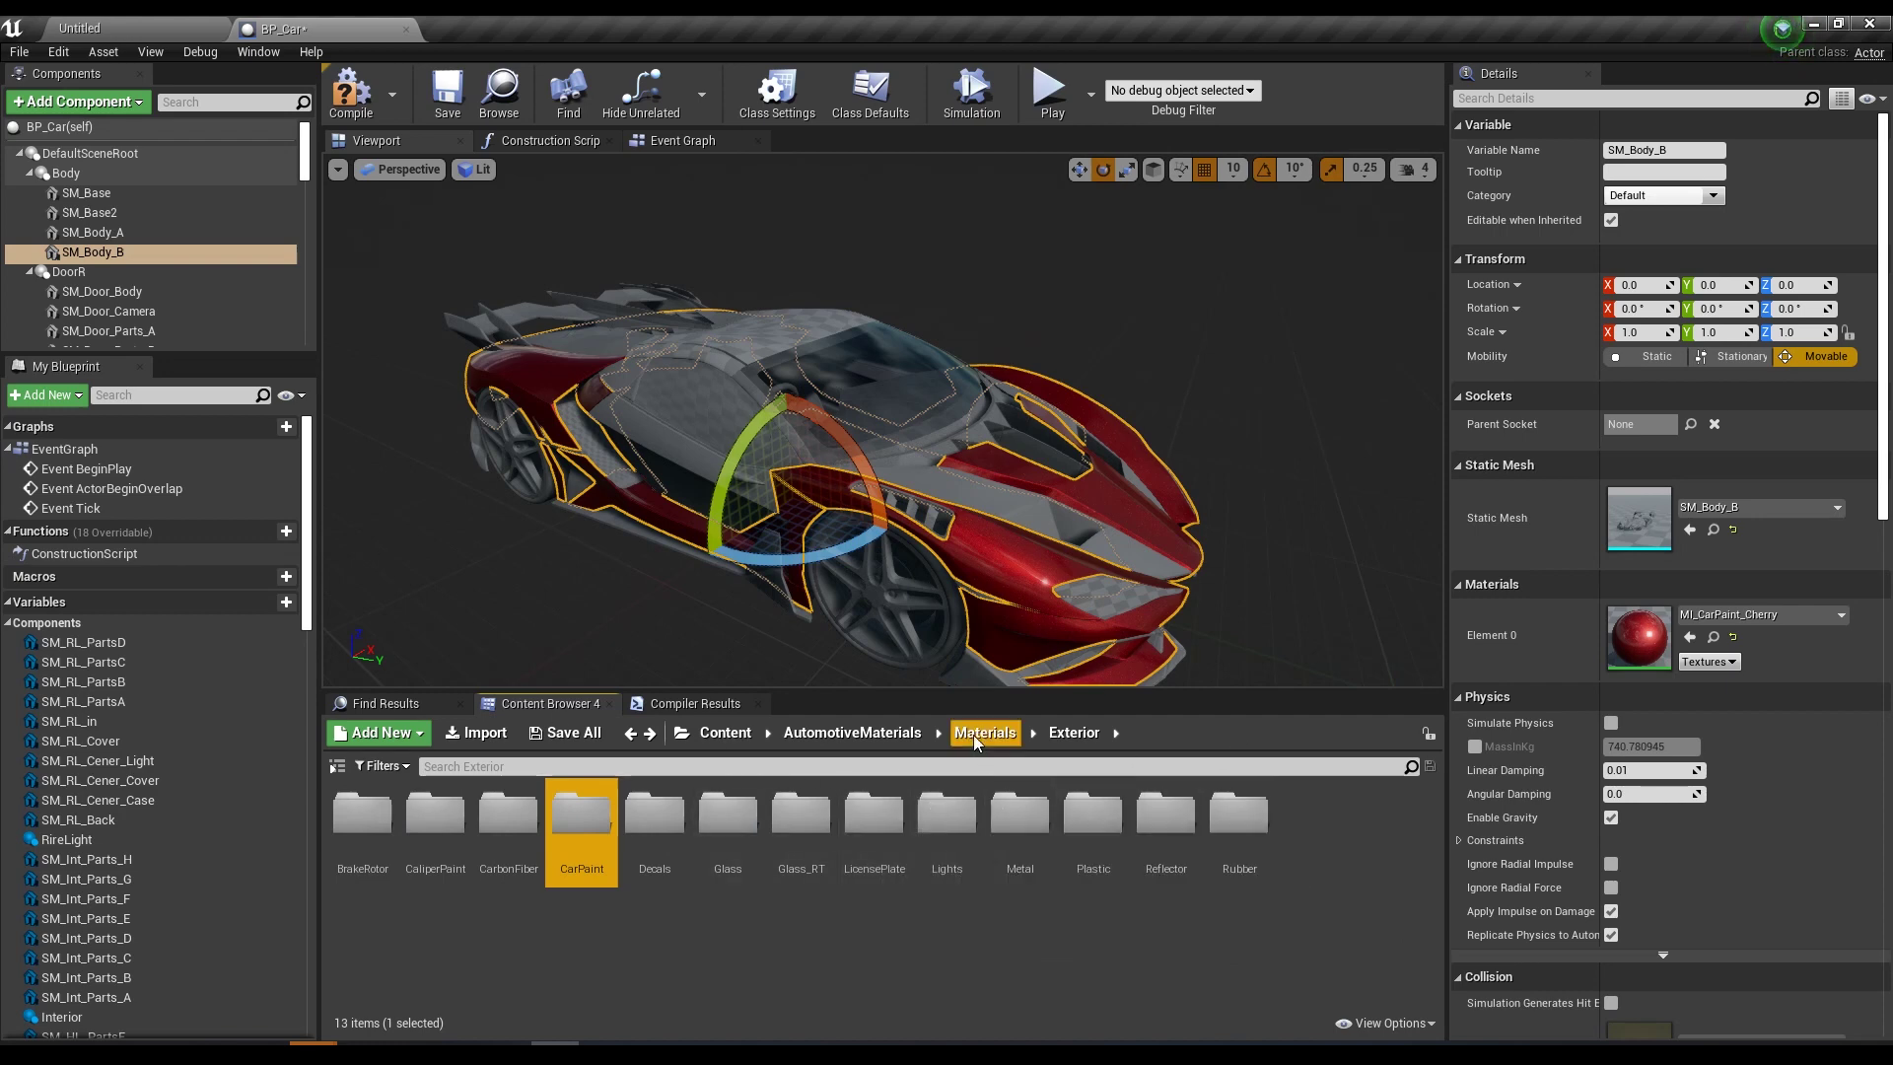
# Go into the Exterior/Lights folder and select the MI_Lamp_Blue and MI_Lamp_Red lamp materials
pyautogui.click(951, 841)
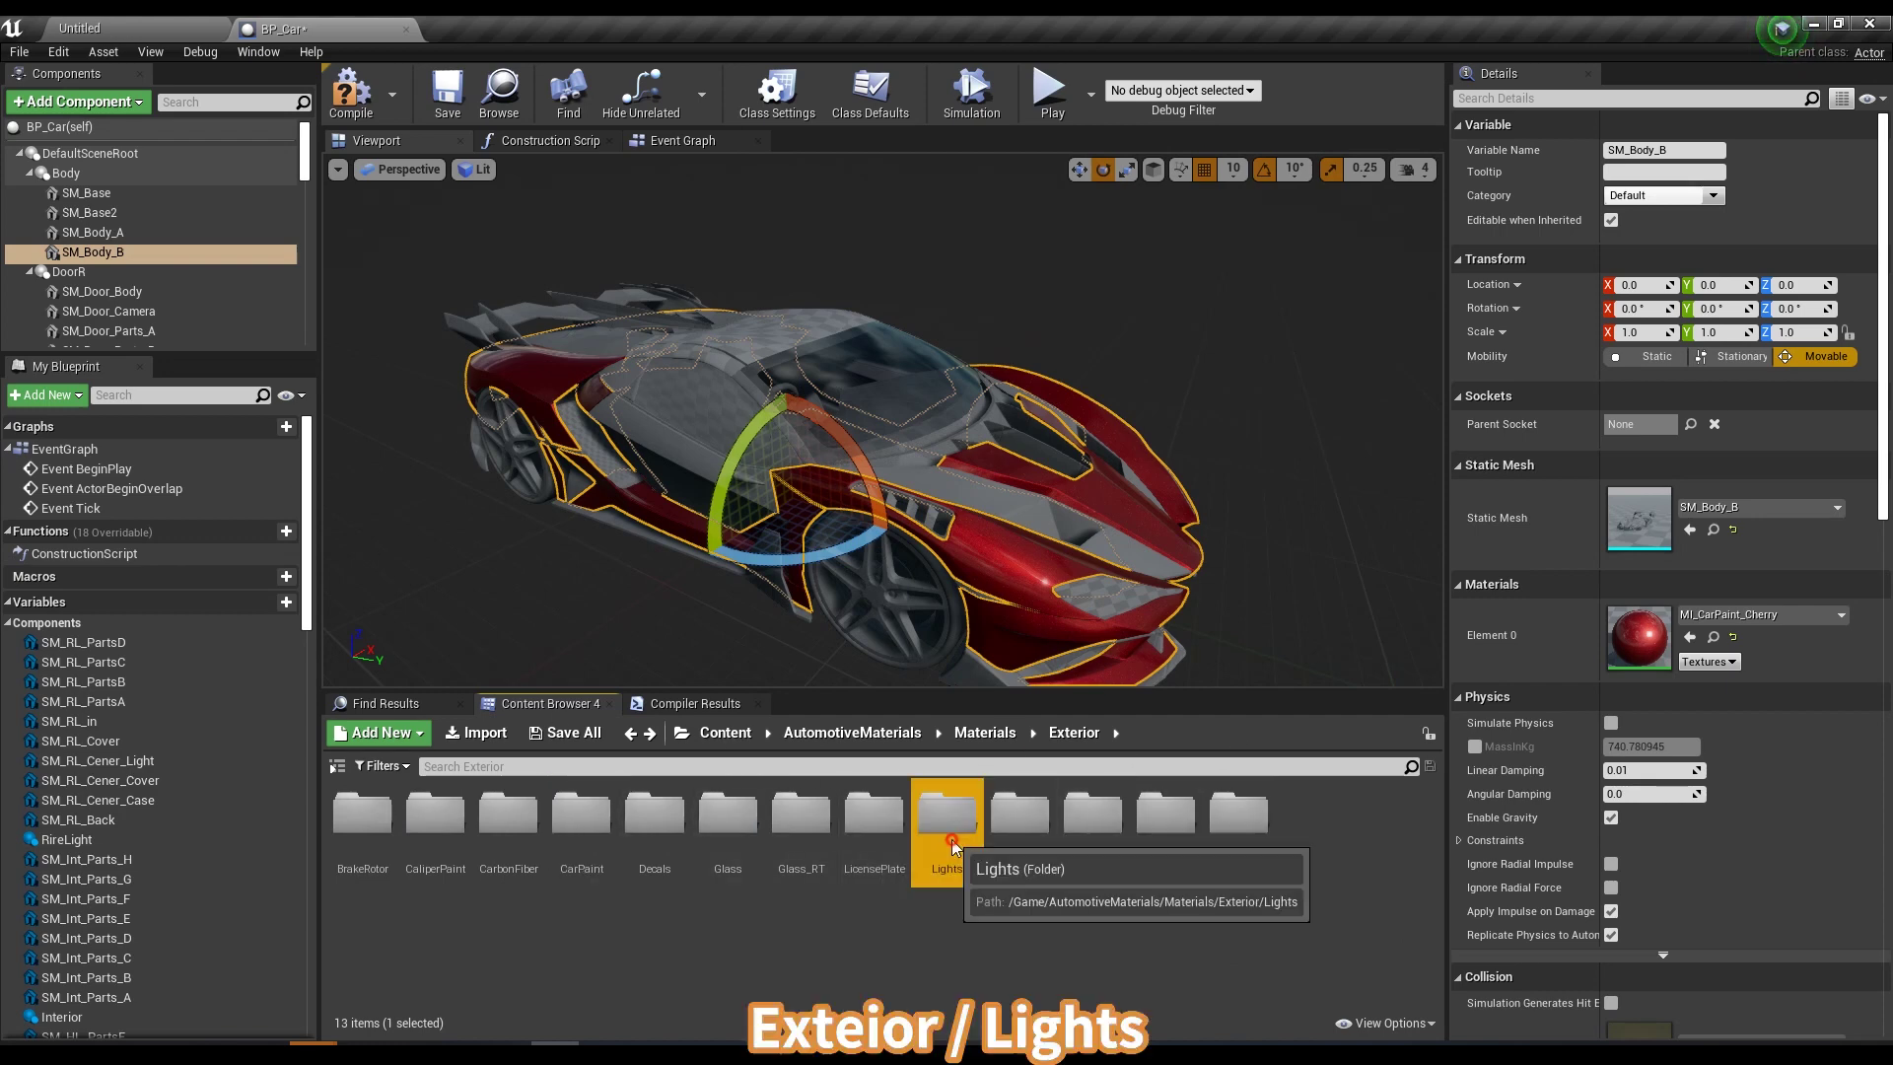
pyautogui.doubleClick(951, 841)
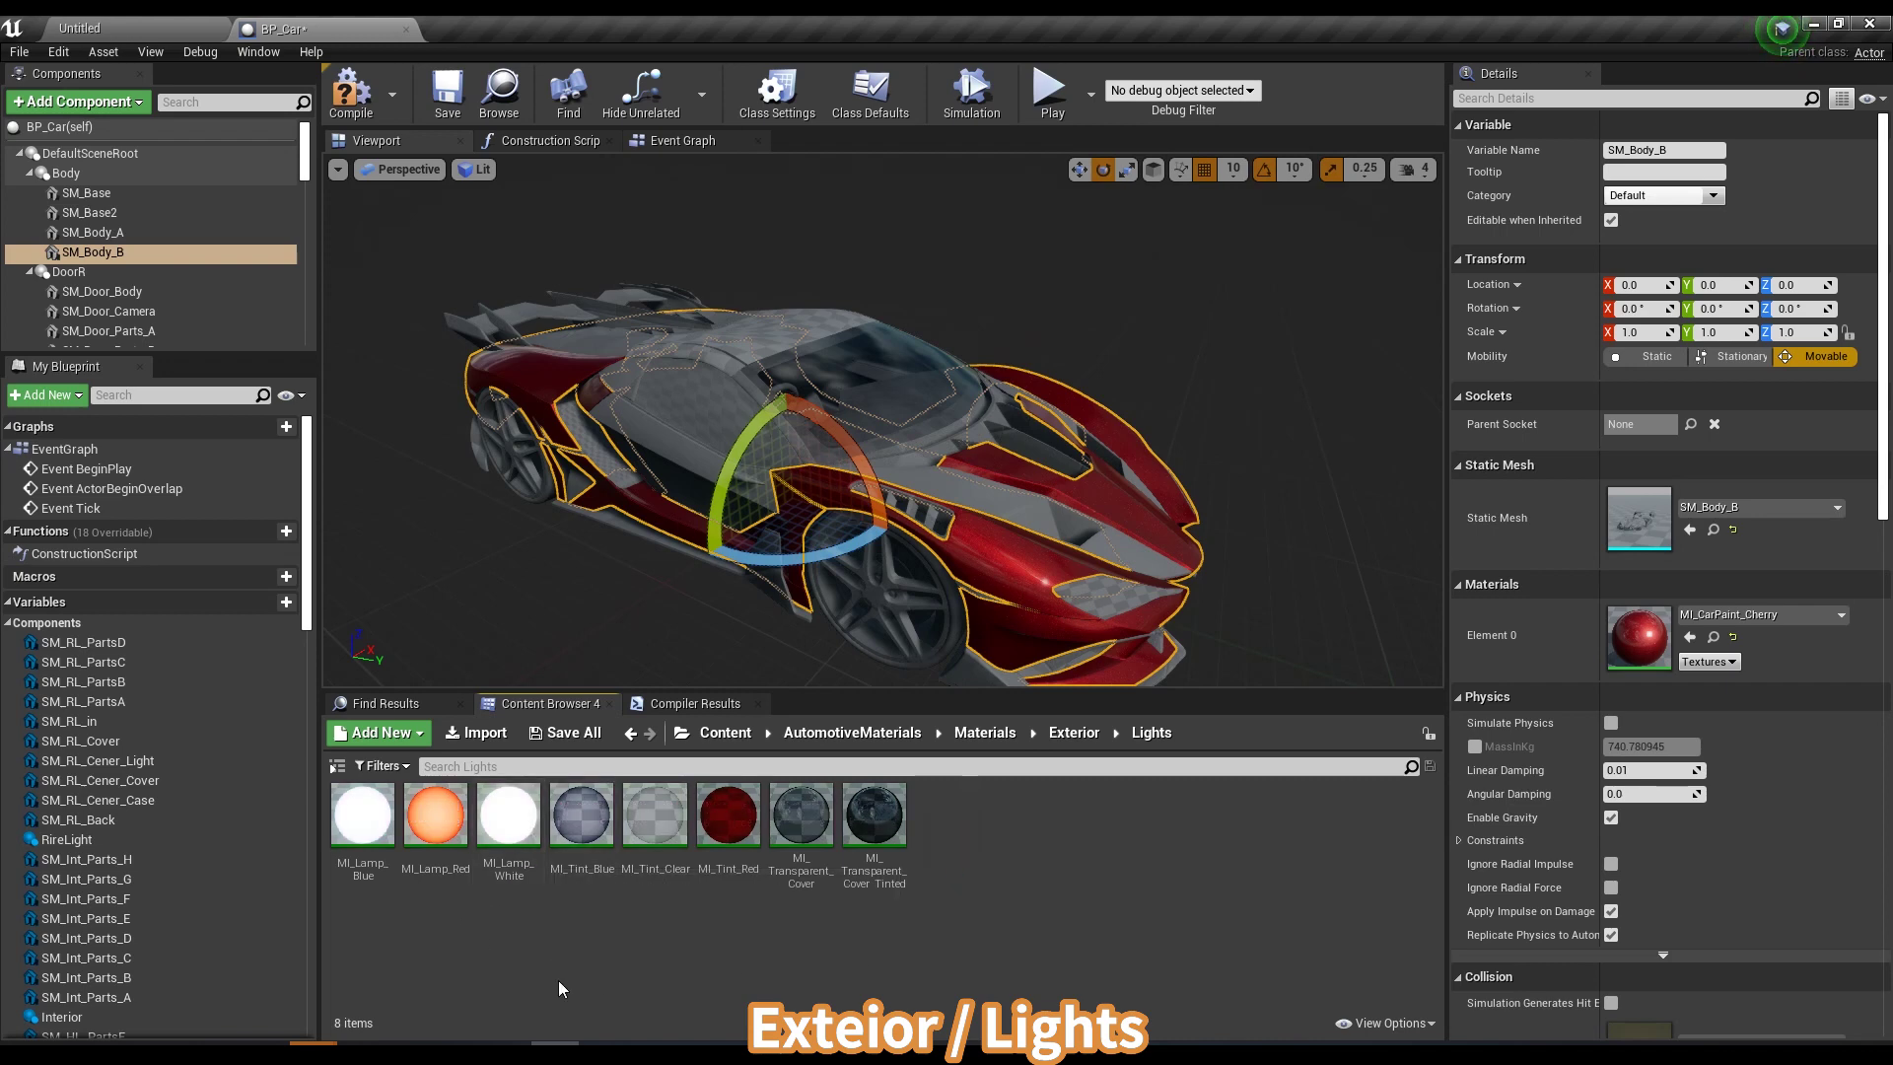
pyautogui.click(350, 833)
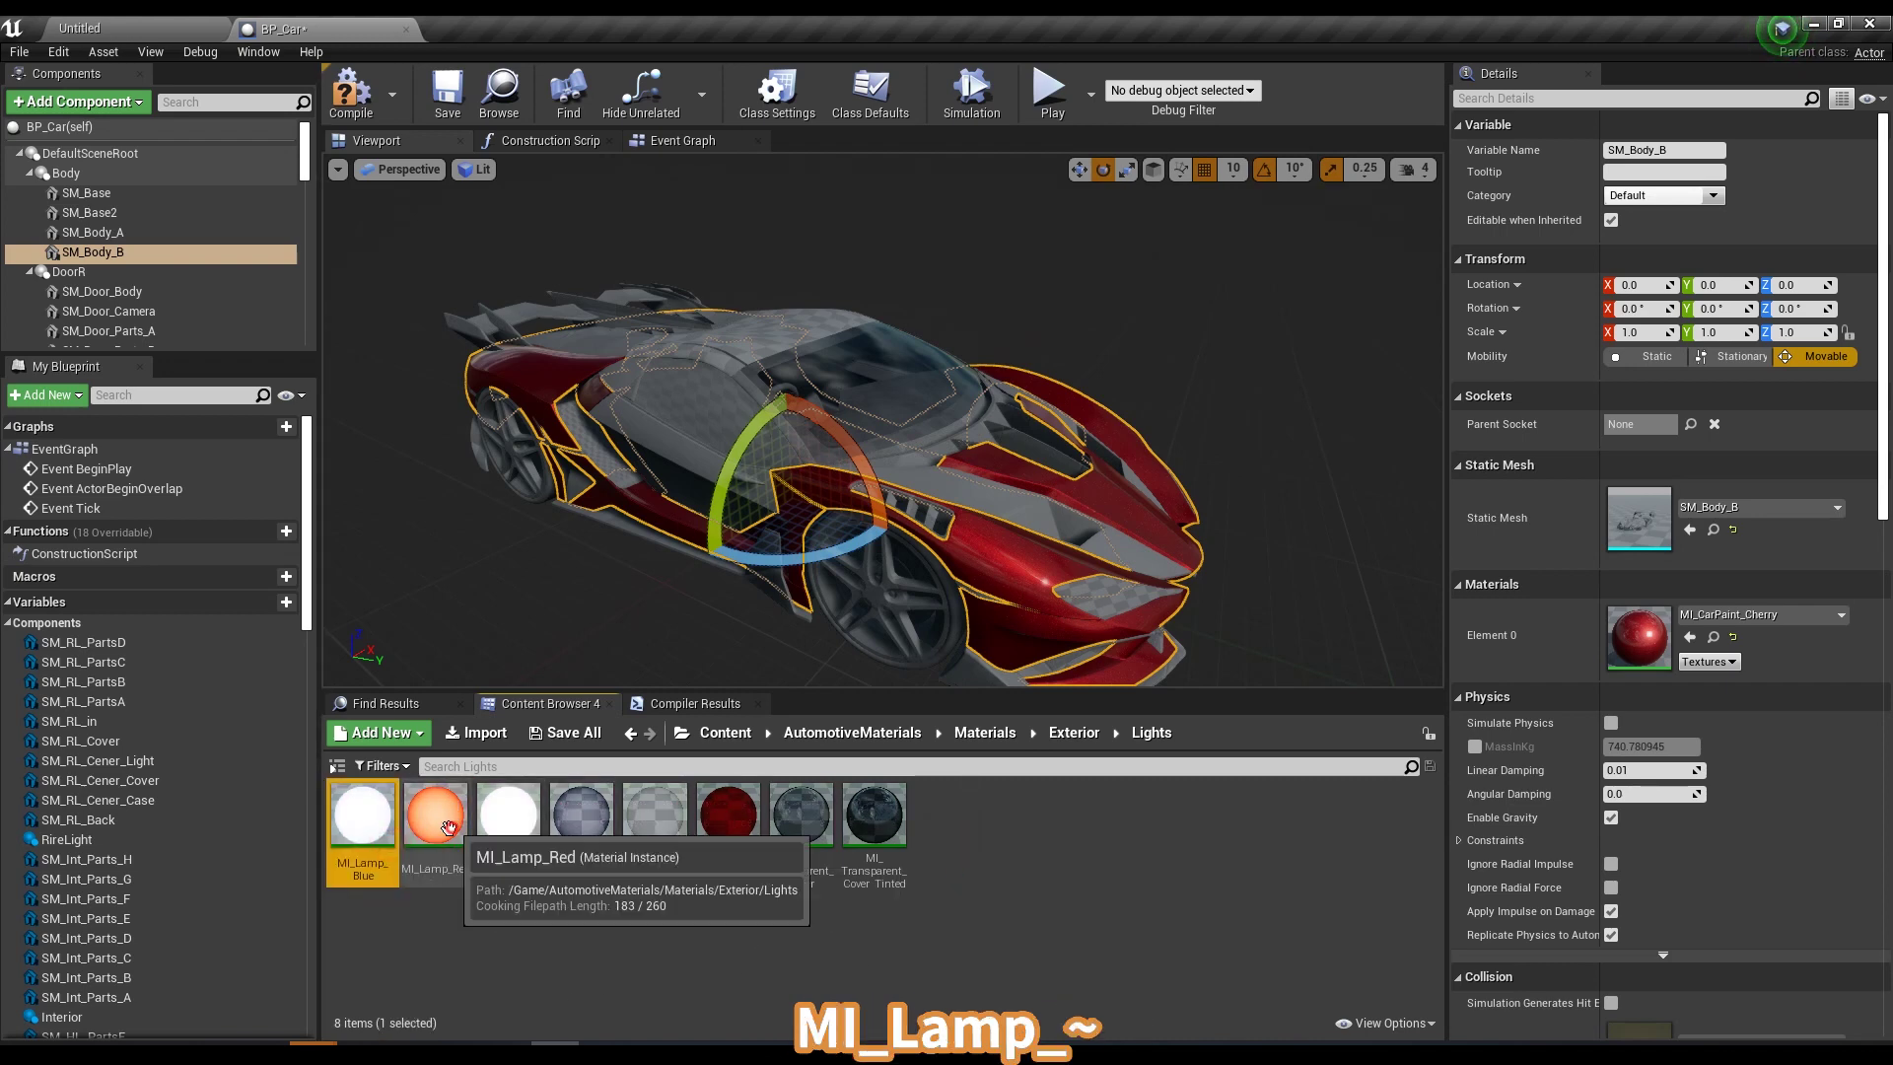
pyautogui.click(448, 826)
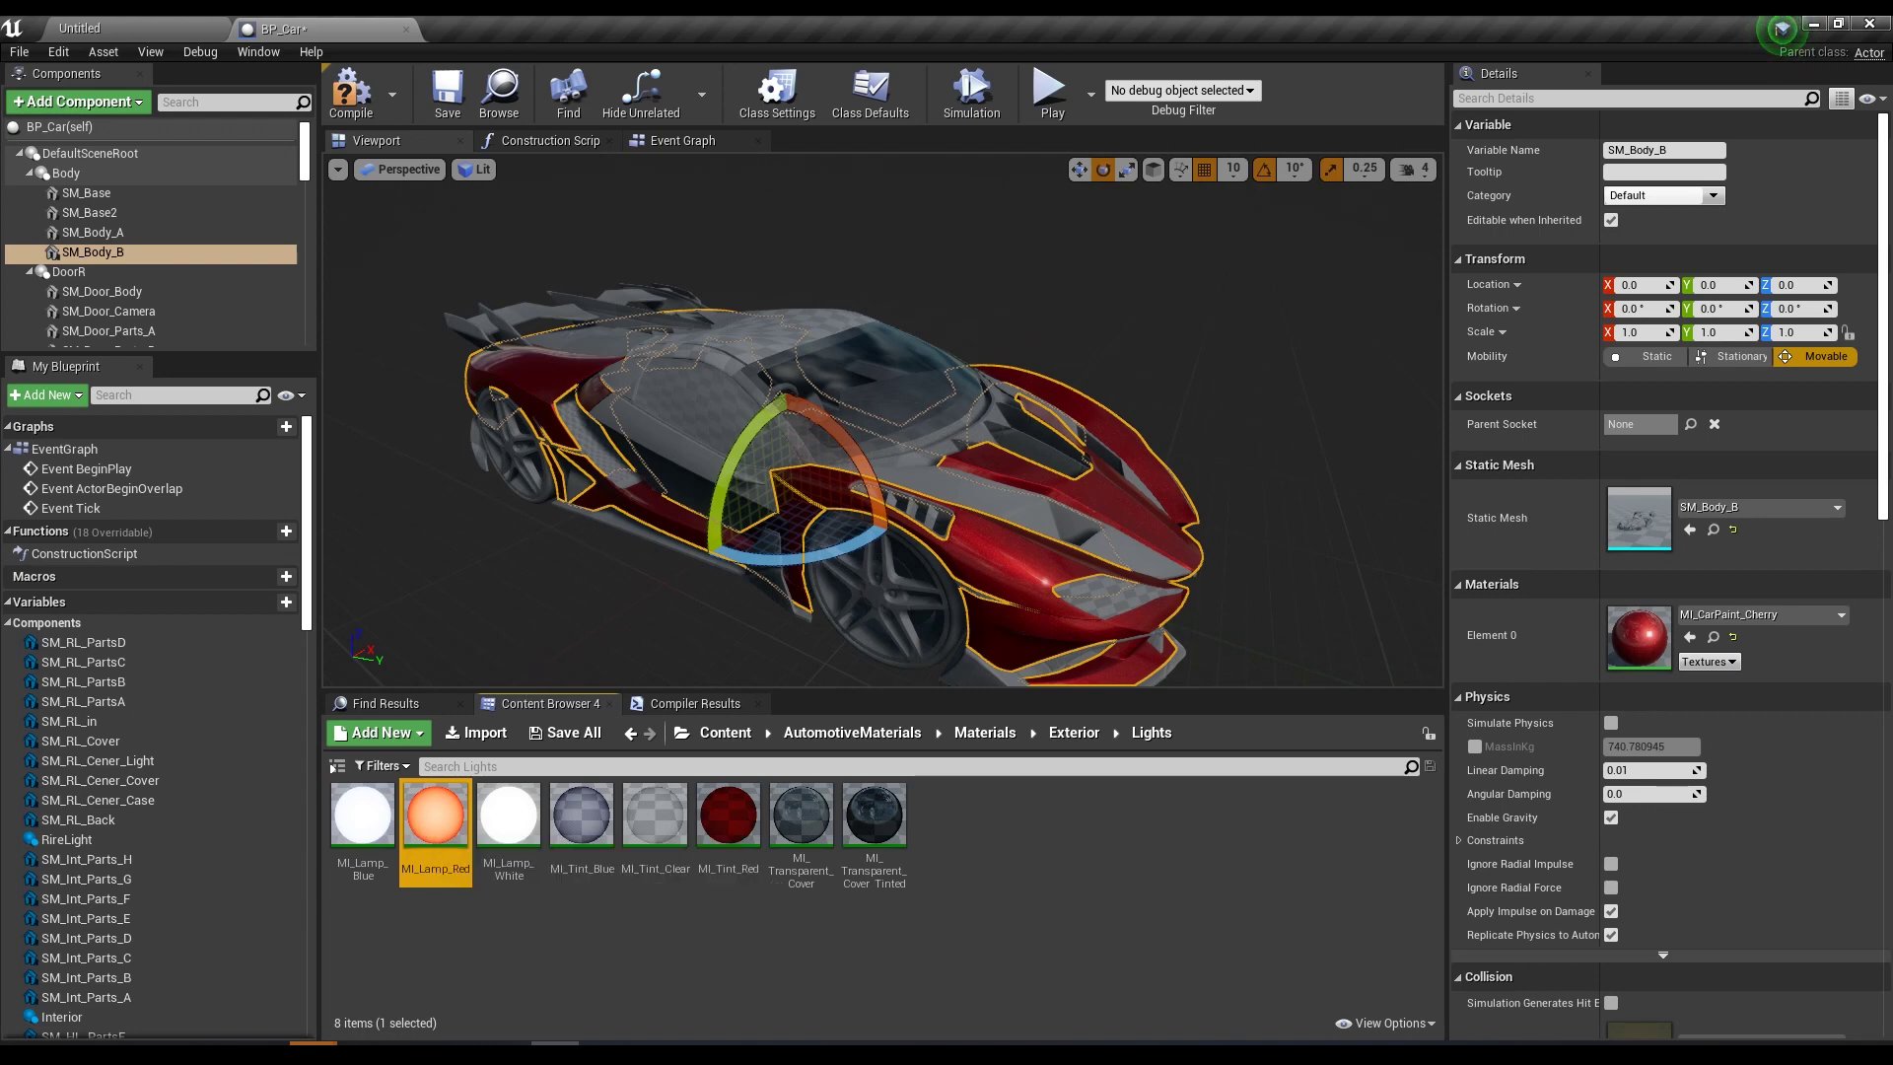
pyautogui.click(383, 843)
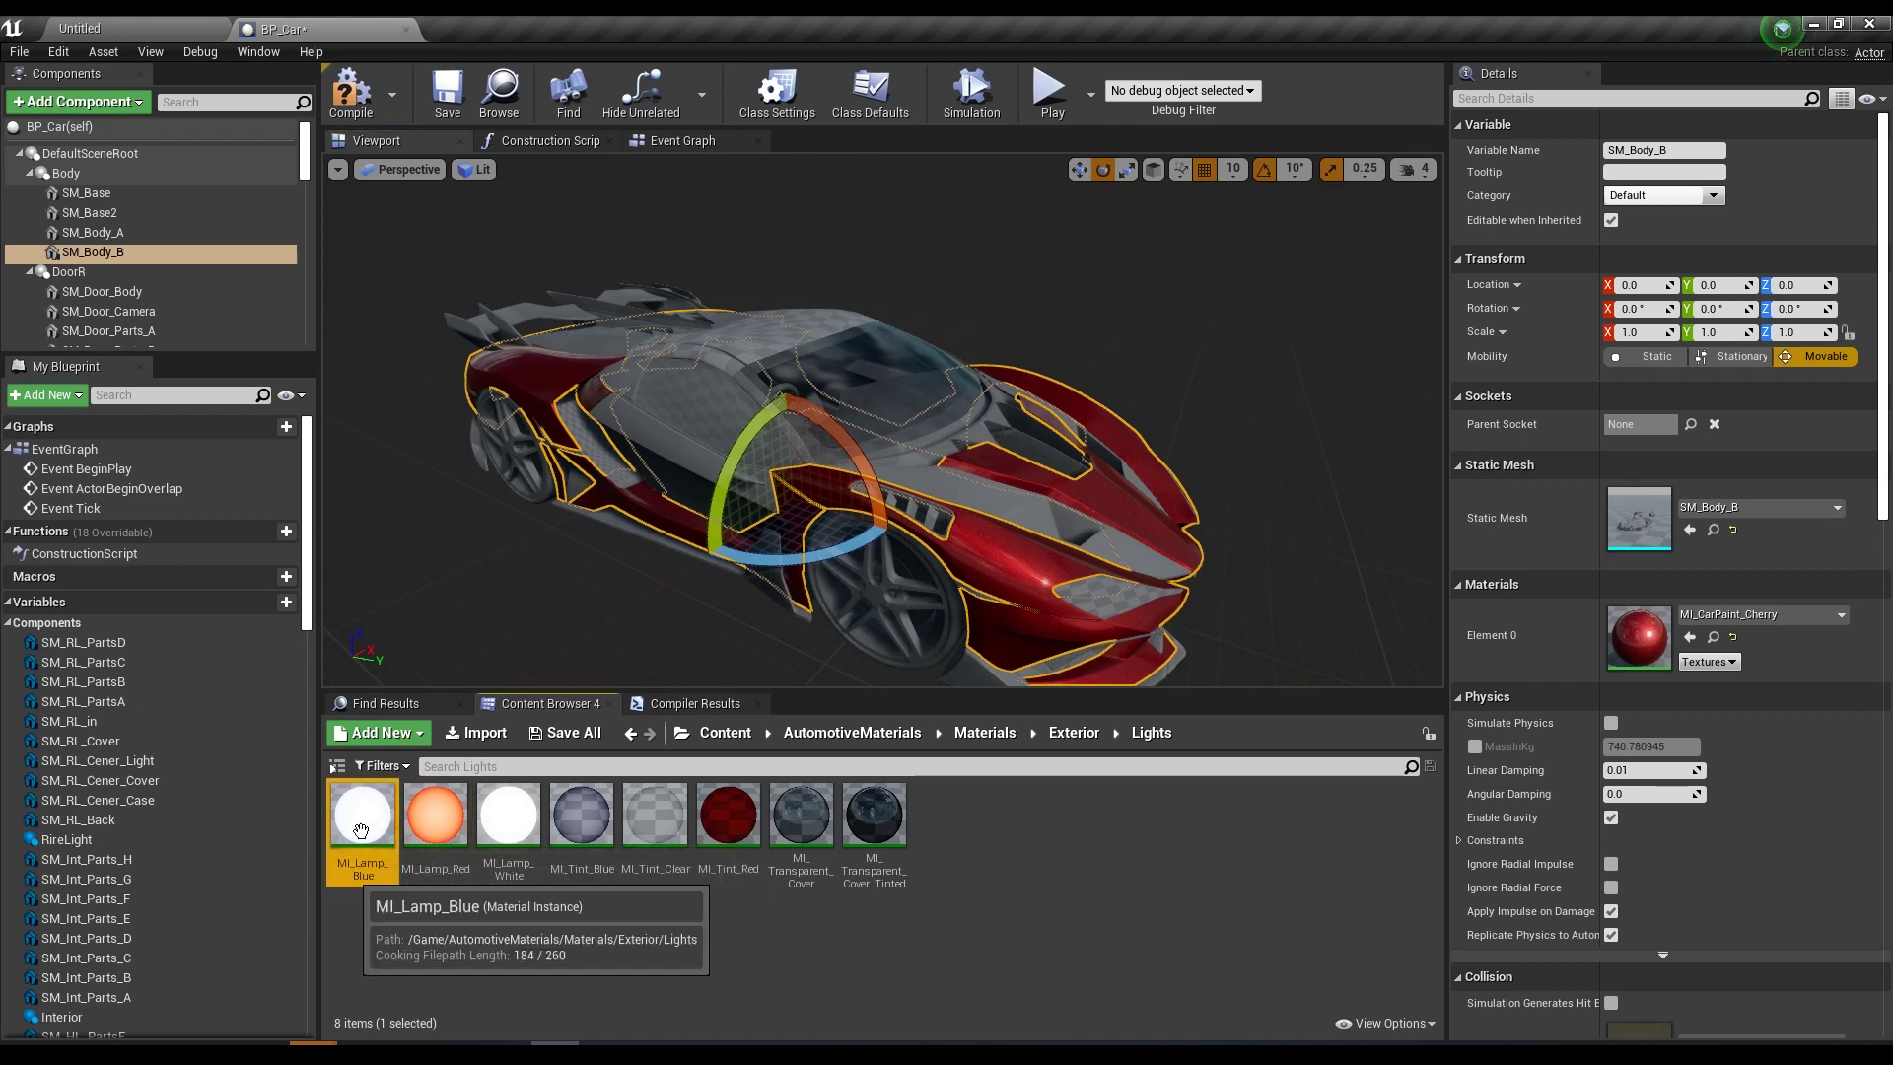
pyautogui.click(446, 848)
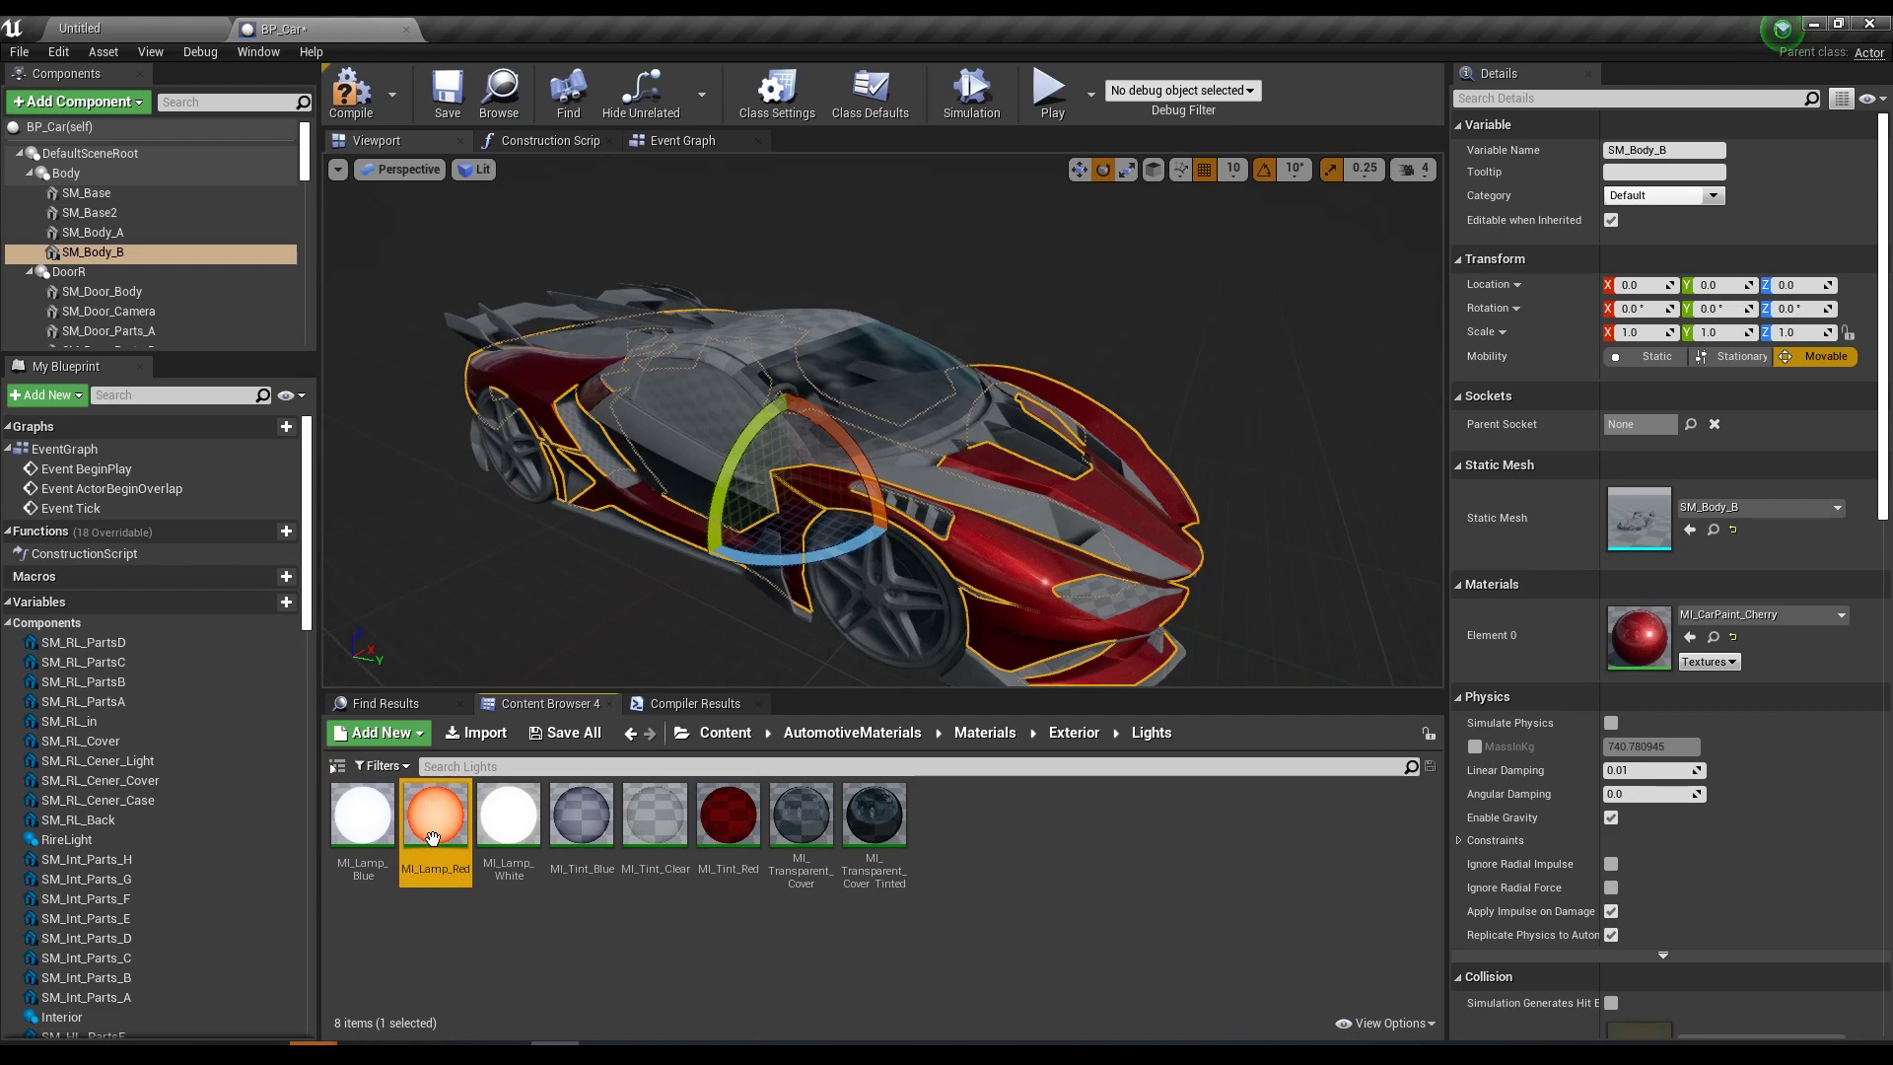